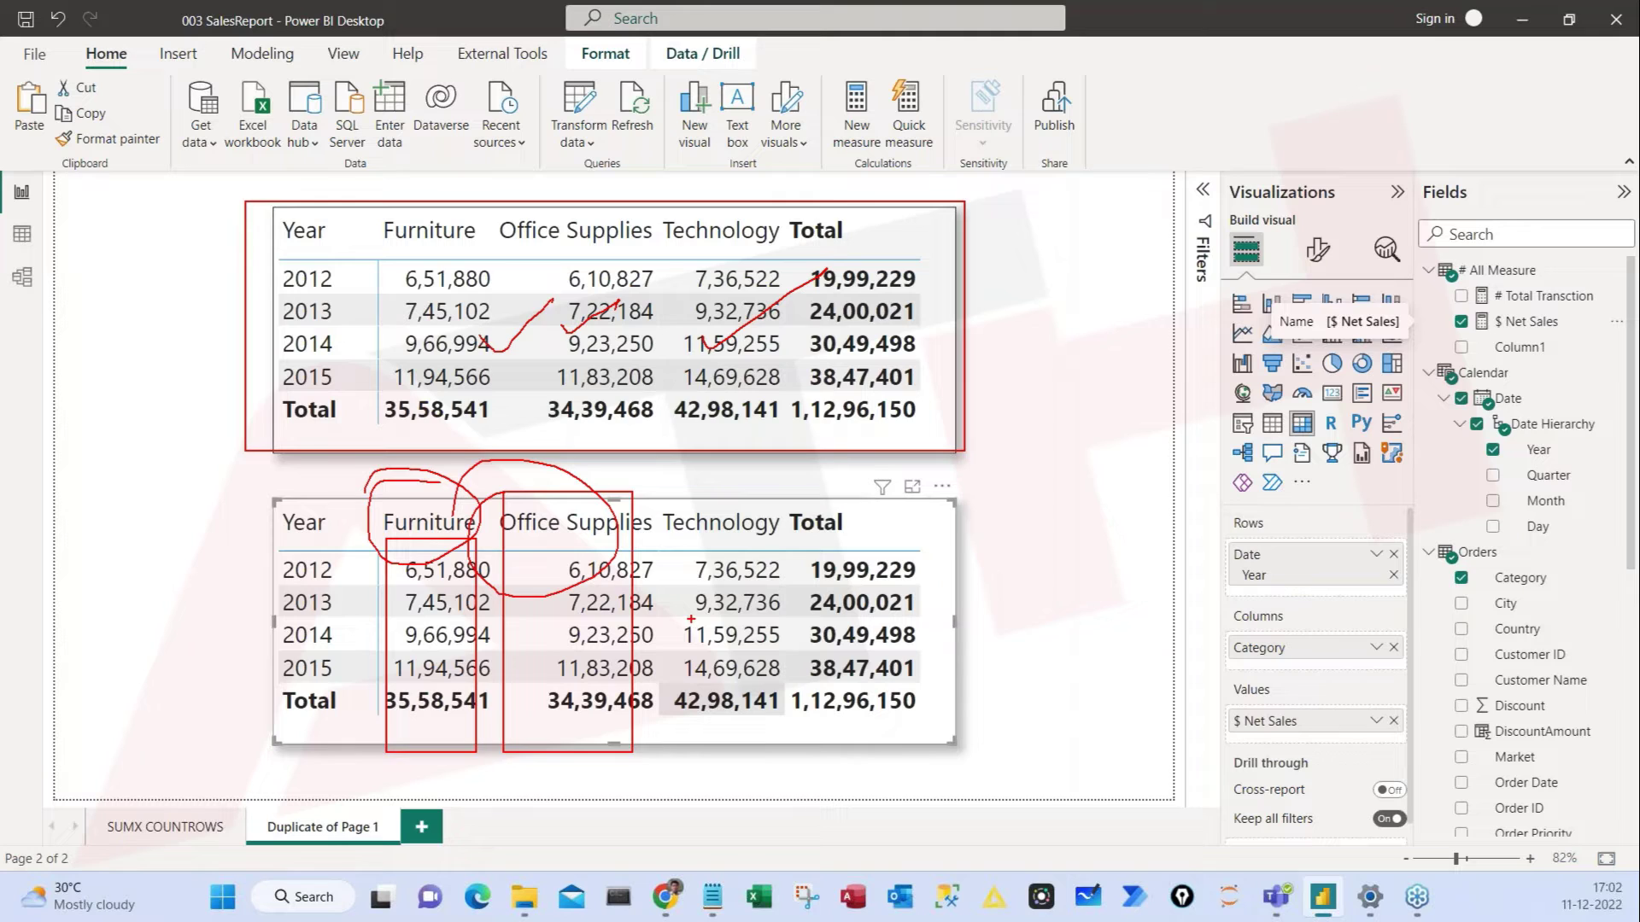
Step: Remove Category from the columns and $ Net Sales from the values of the lower matrix
key("Escape")
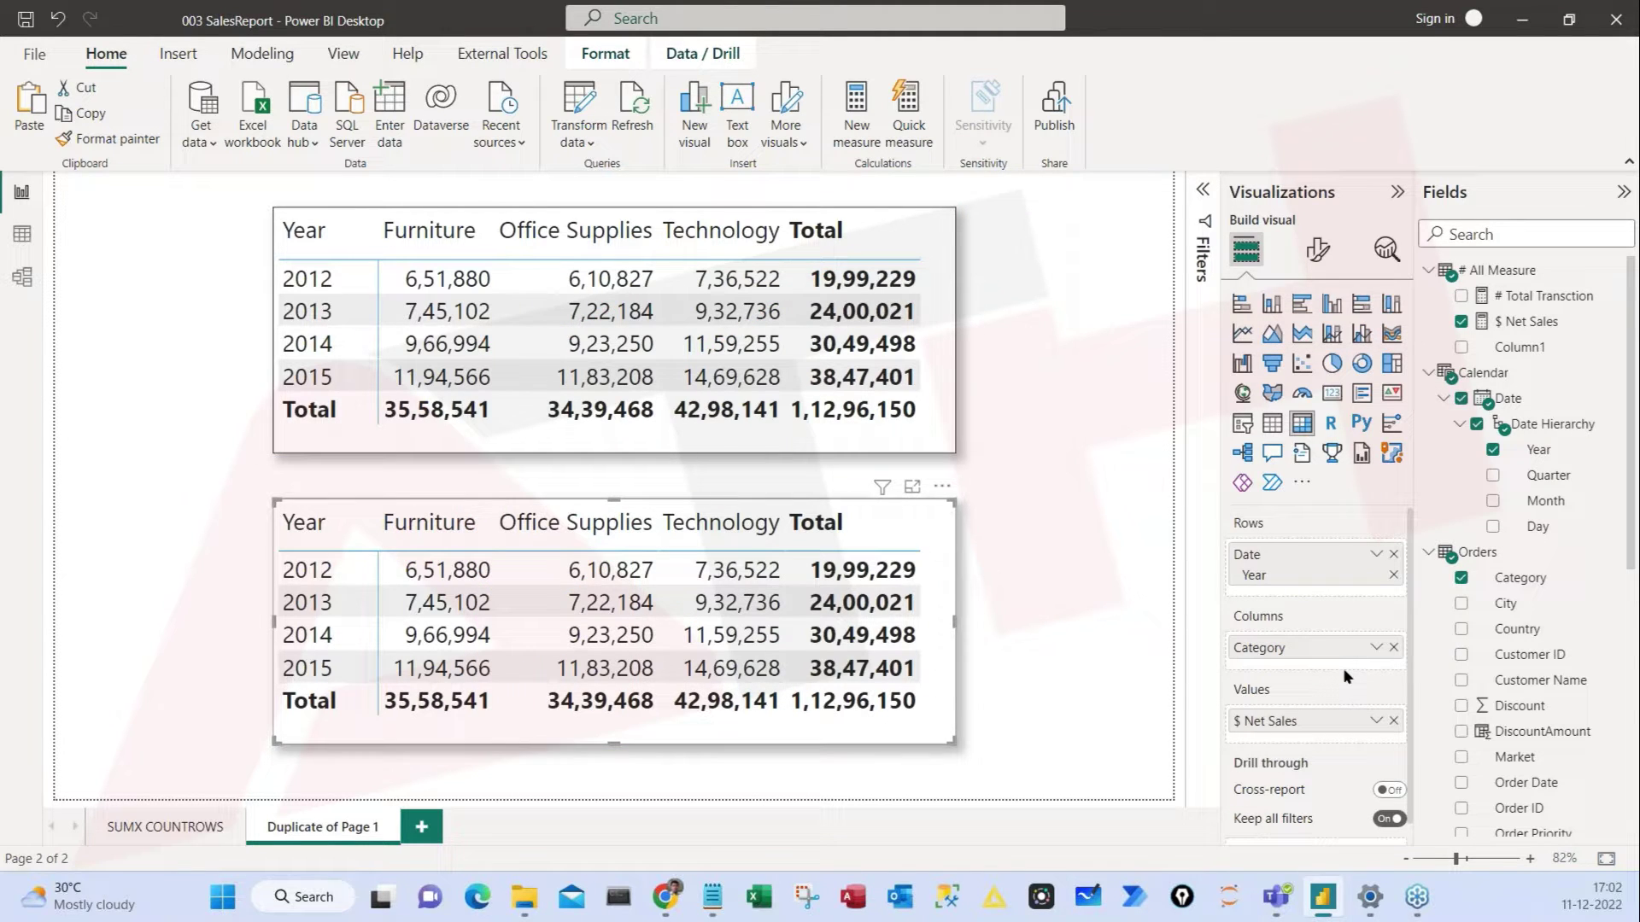
left_click(1393, 648)
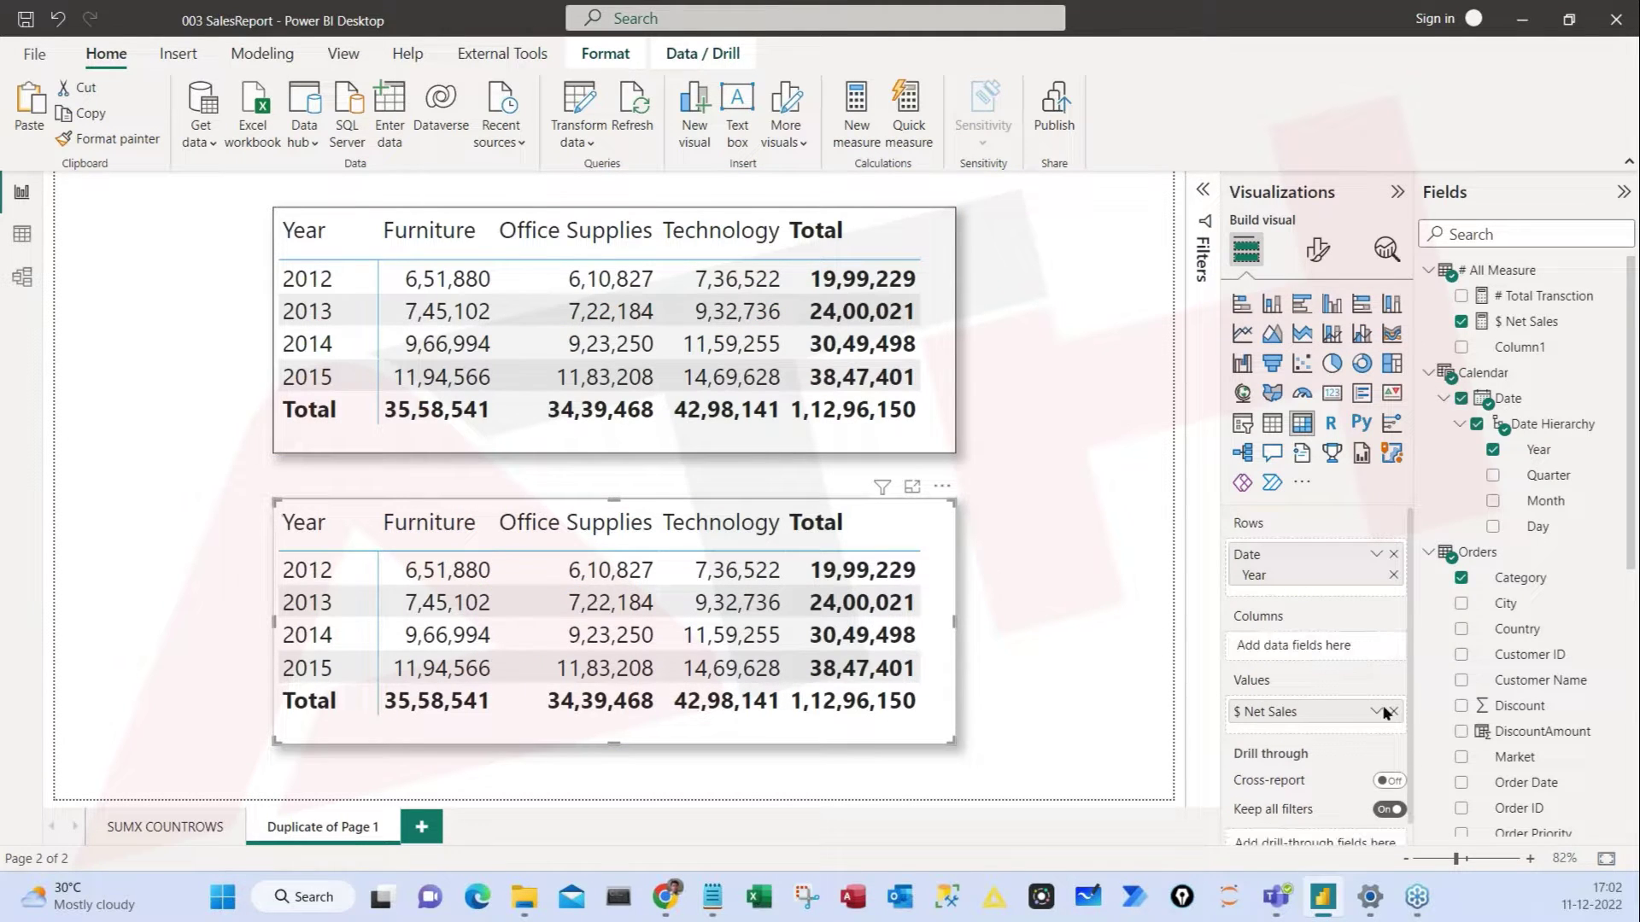
key("ctrl+2")
left_click_drag(361, 207, 505, 449)
left_click_drag(391, 518, 491, 733)
mouse_move(468, 411)
left_mouse_down()
mouse_move(466, 519)
mouse_move(446, 561)
left_mouse_up()
mouse_move(592, 383)
left_mouse_down()
mouse_move(570, 576)
mouse_move(587, 652)
mouse_move(553, 628)
mouse_move(459, 616)
mouse_move(420, 640)
mouse_move(355, 614)
left_mouse_up()
key("Escape")
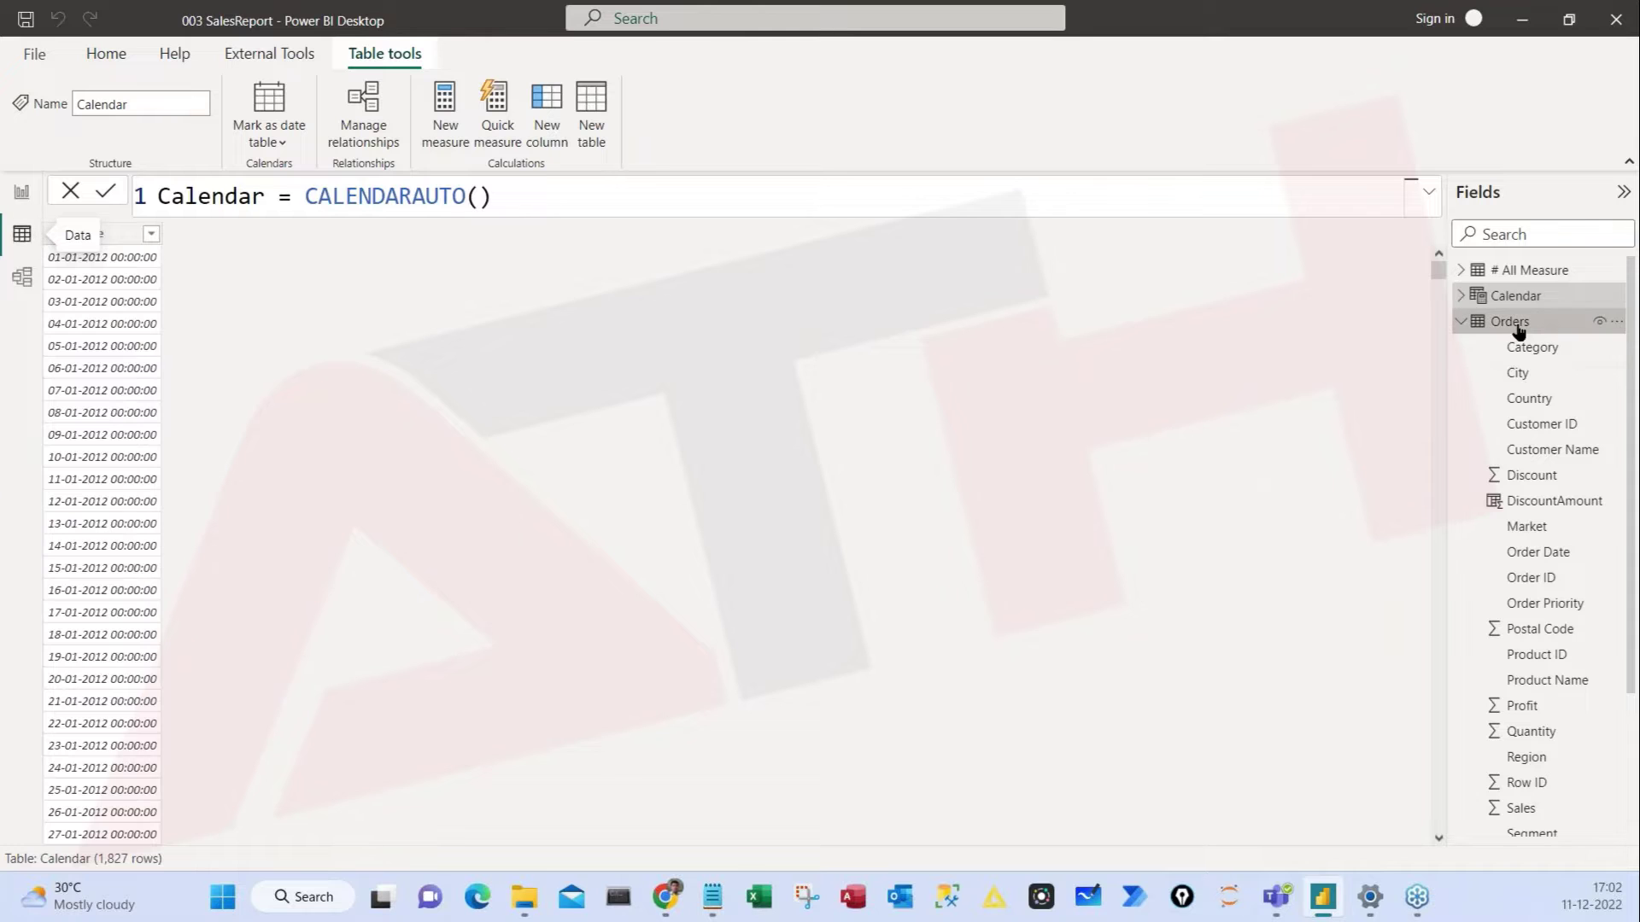
Step: Examine the Orders table's data and the distinct values of its Category column, then return to the report page
left_click(1495, 329)
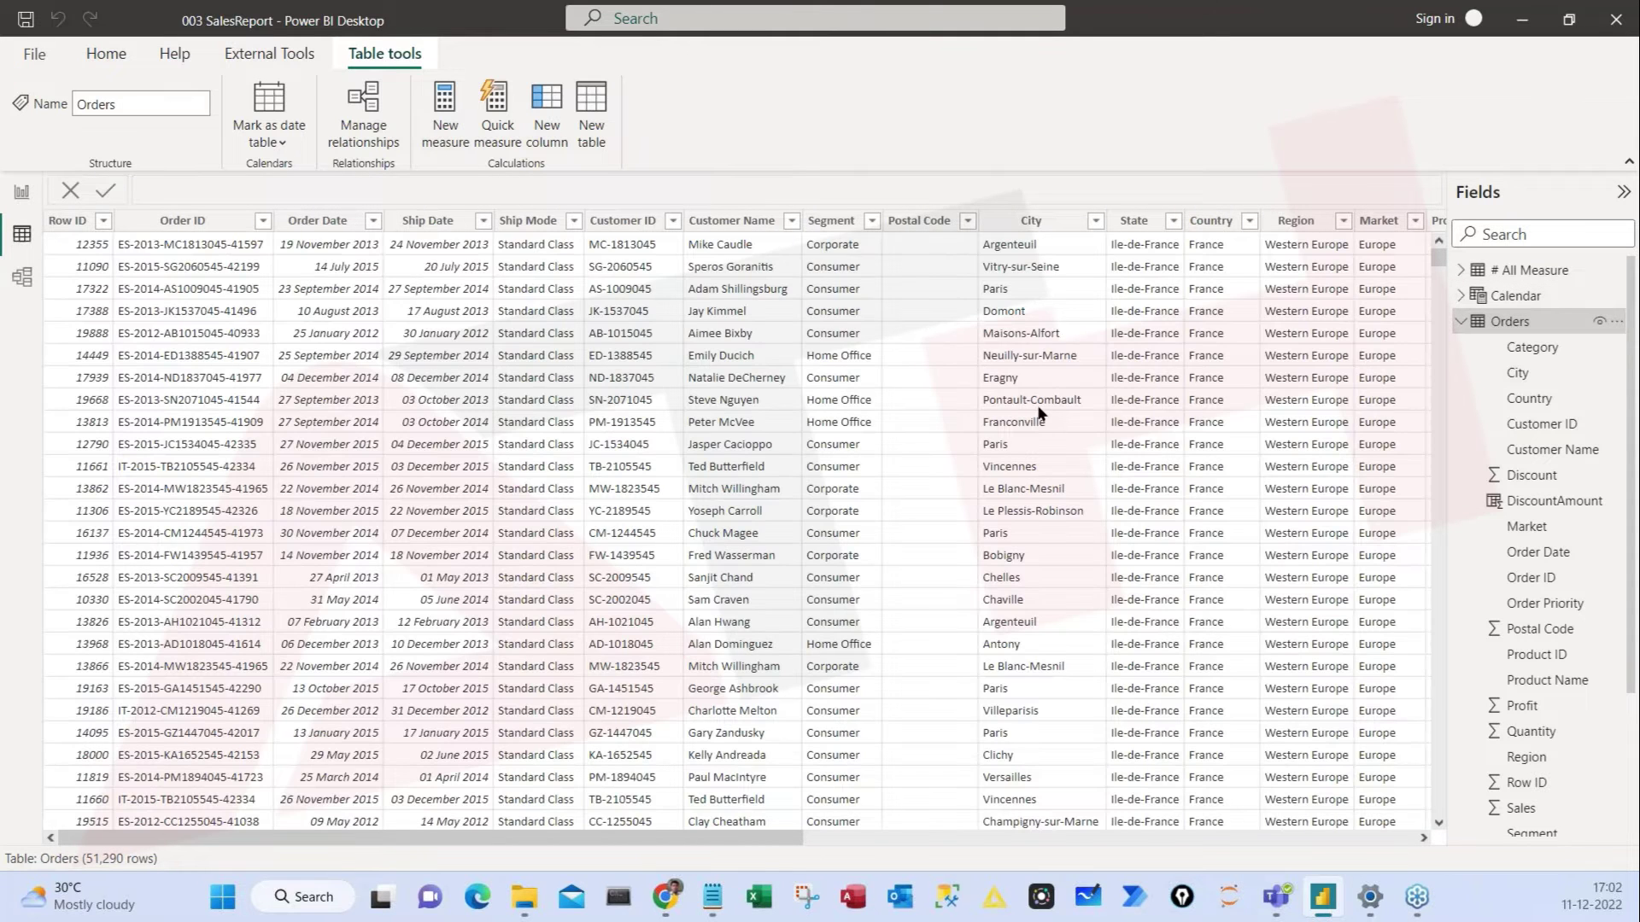
left_click_drag(751, 840, 1379, 854)
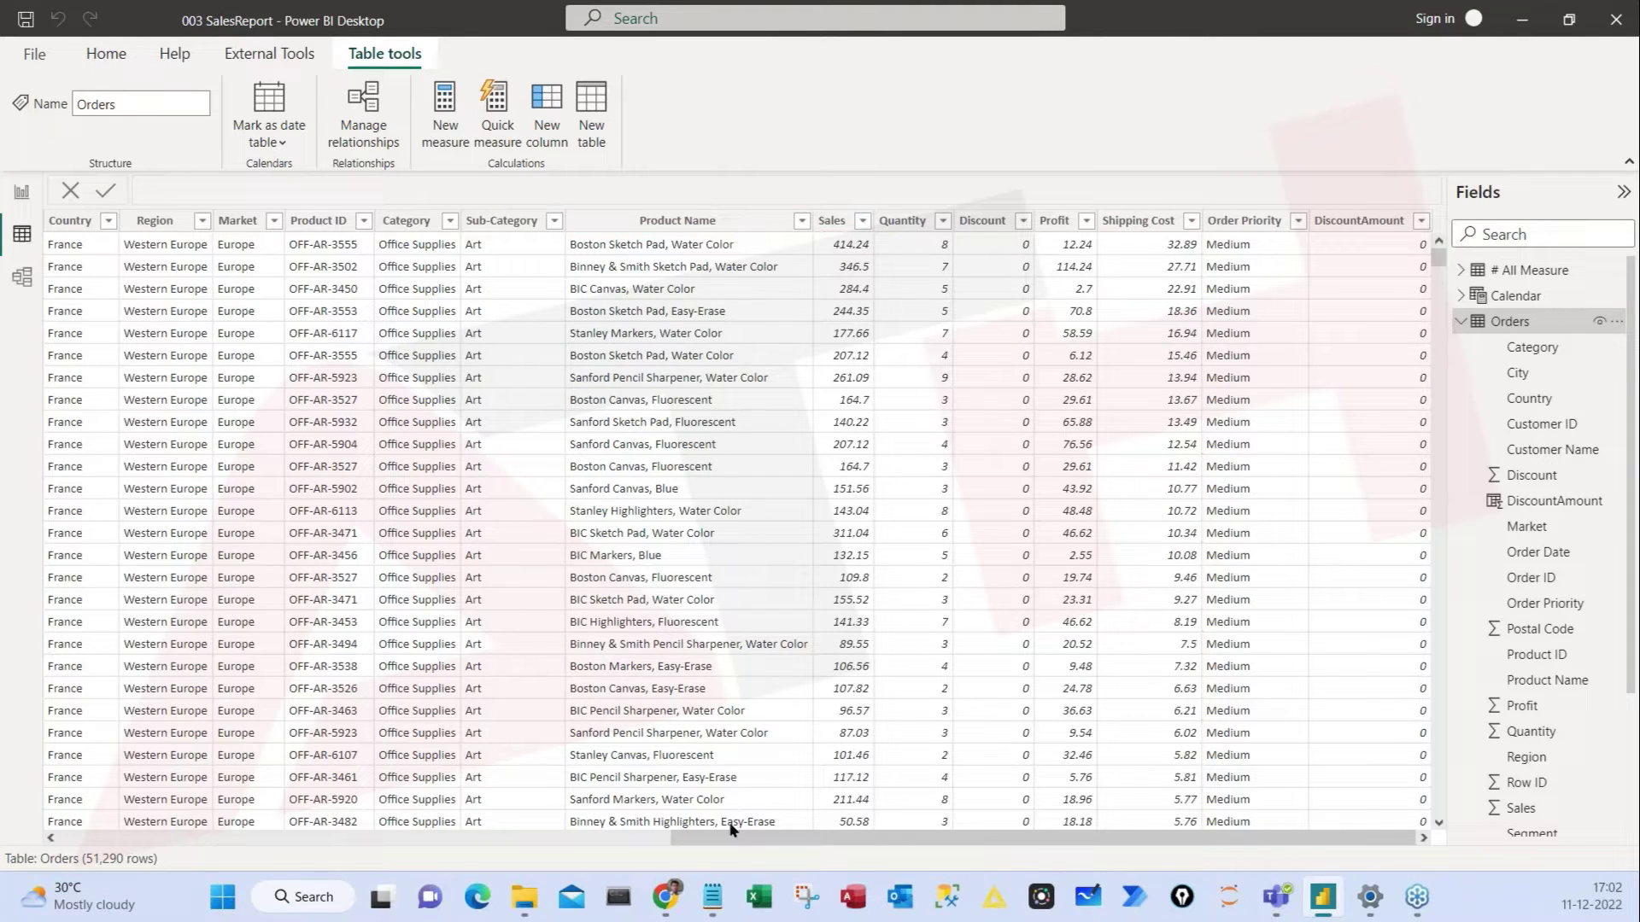
left_click(406, 221)
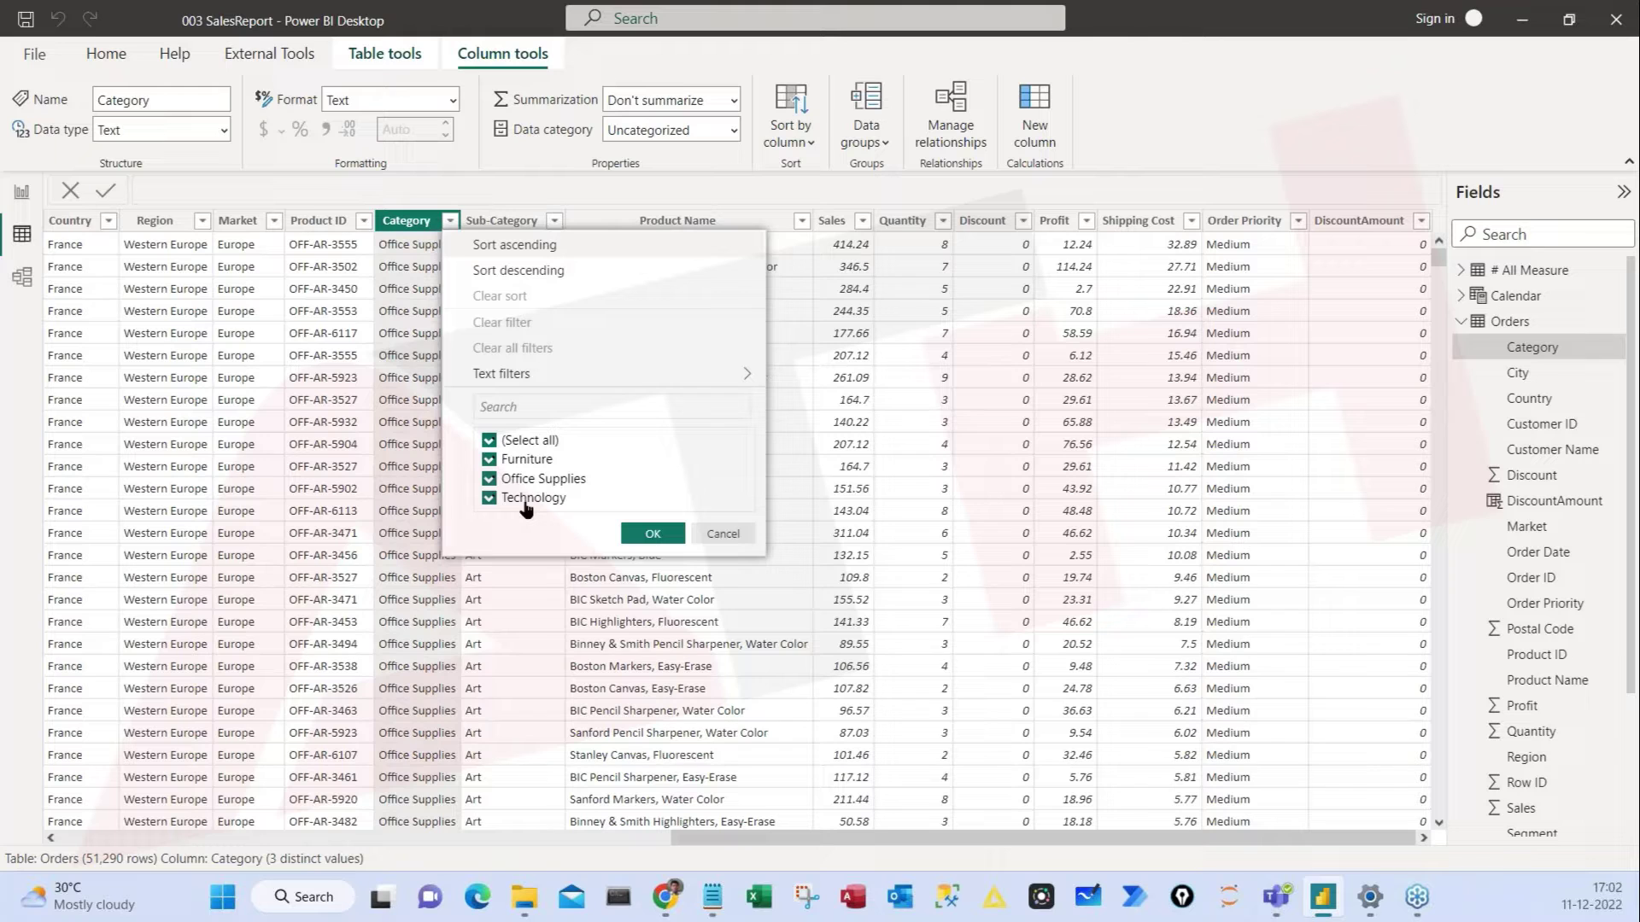
left_click(47, 199)
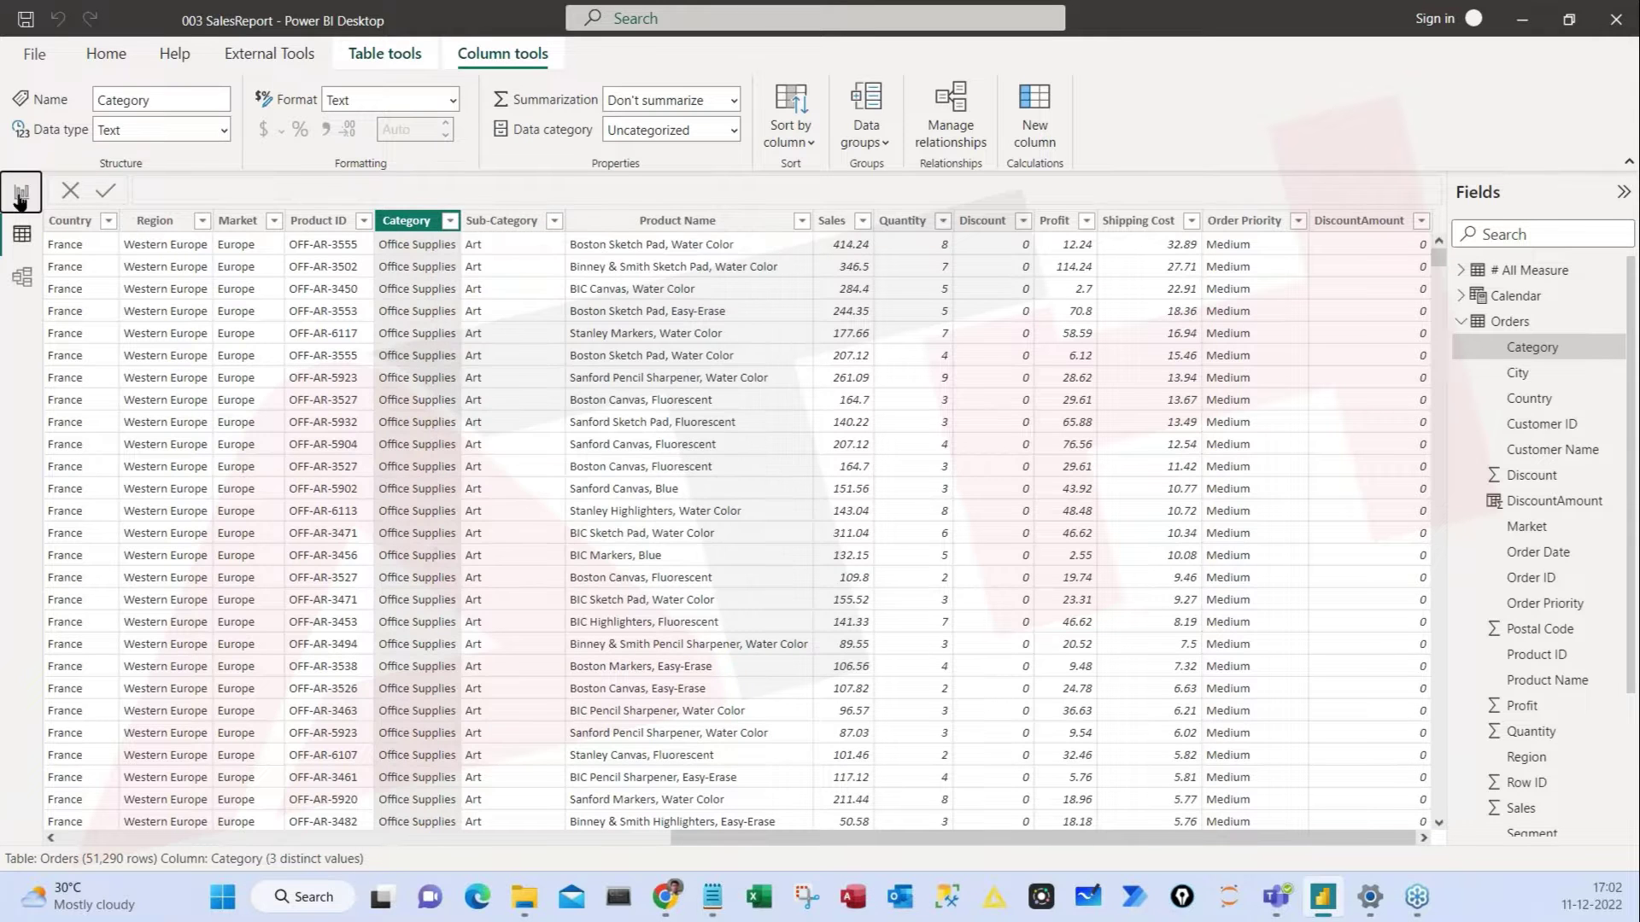
left_click(22, 192)
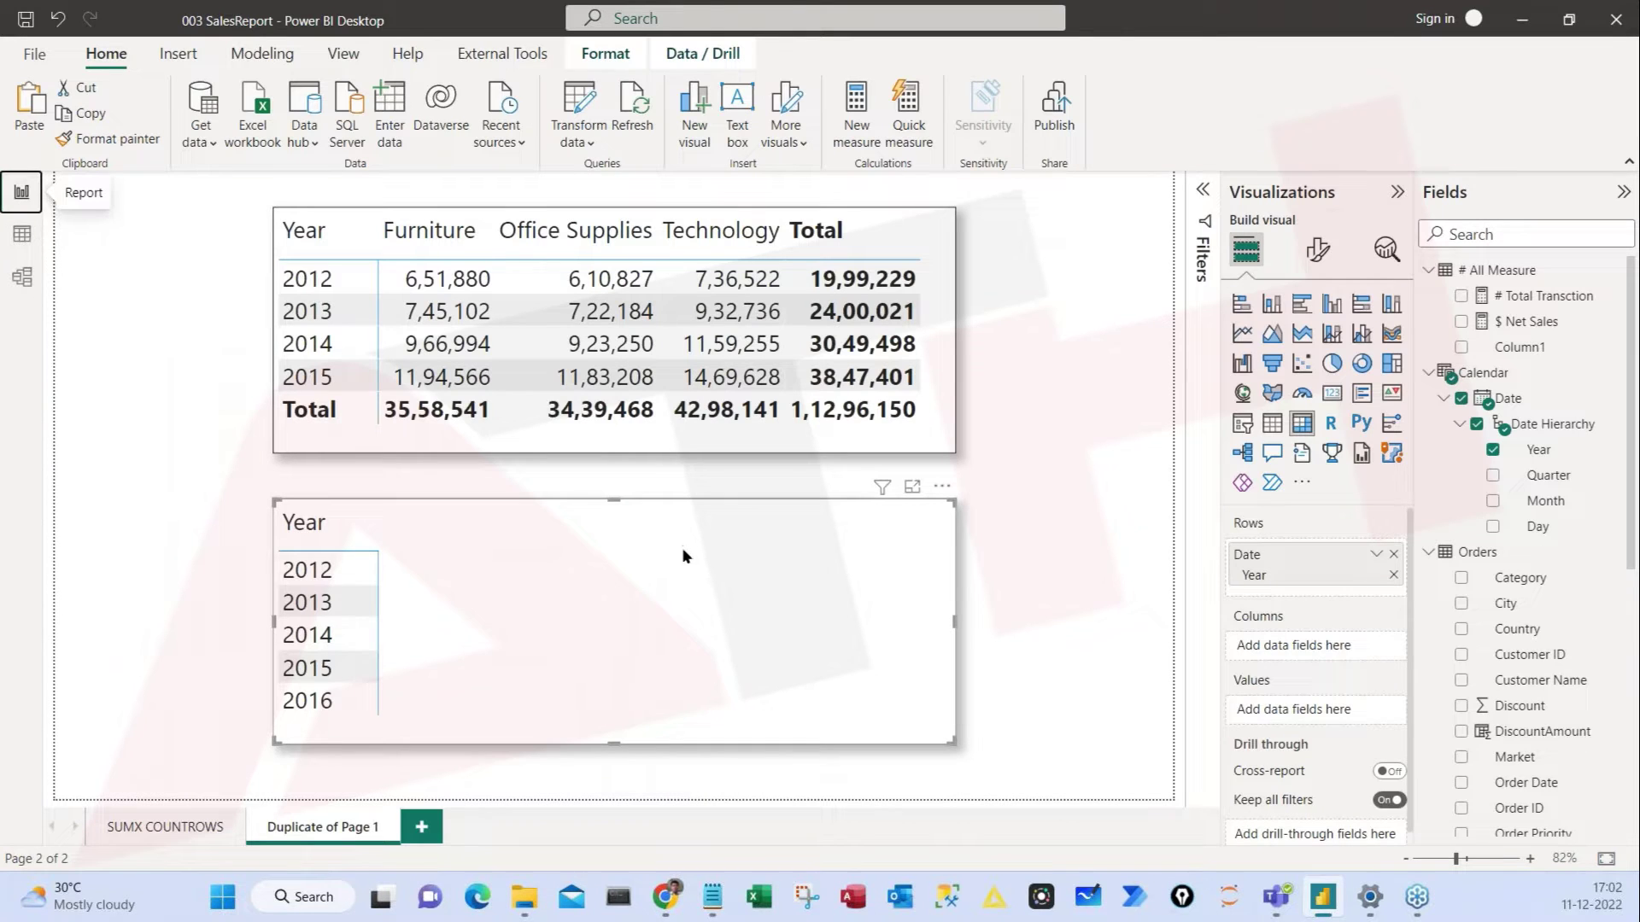
Step: Switch to Excel and create a blank workbook, maximized and with the sheet enlarged
left_click(763, 895)
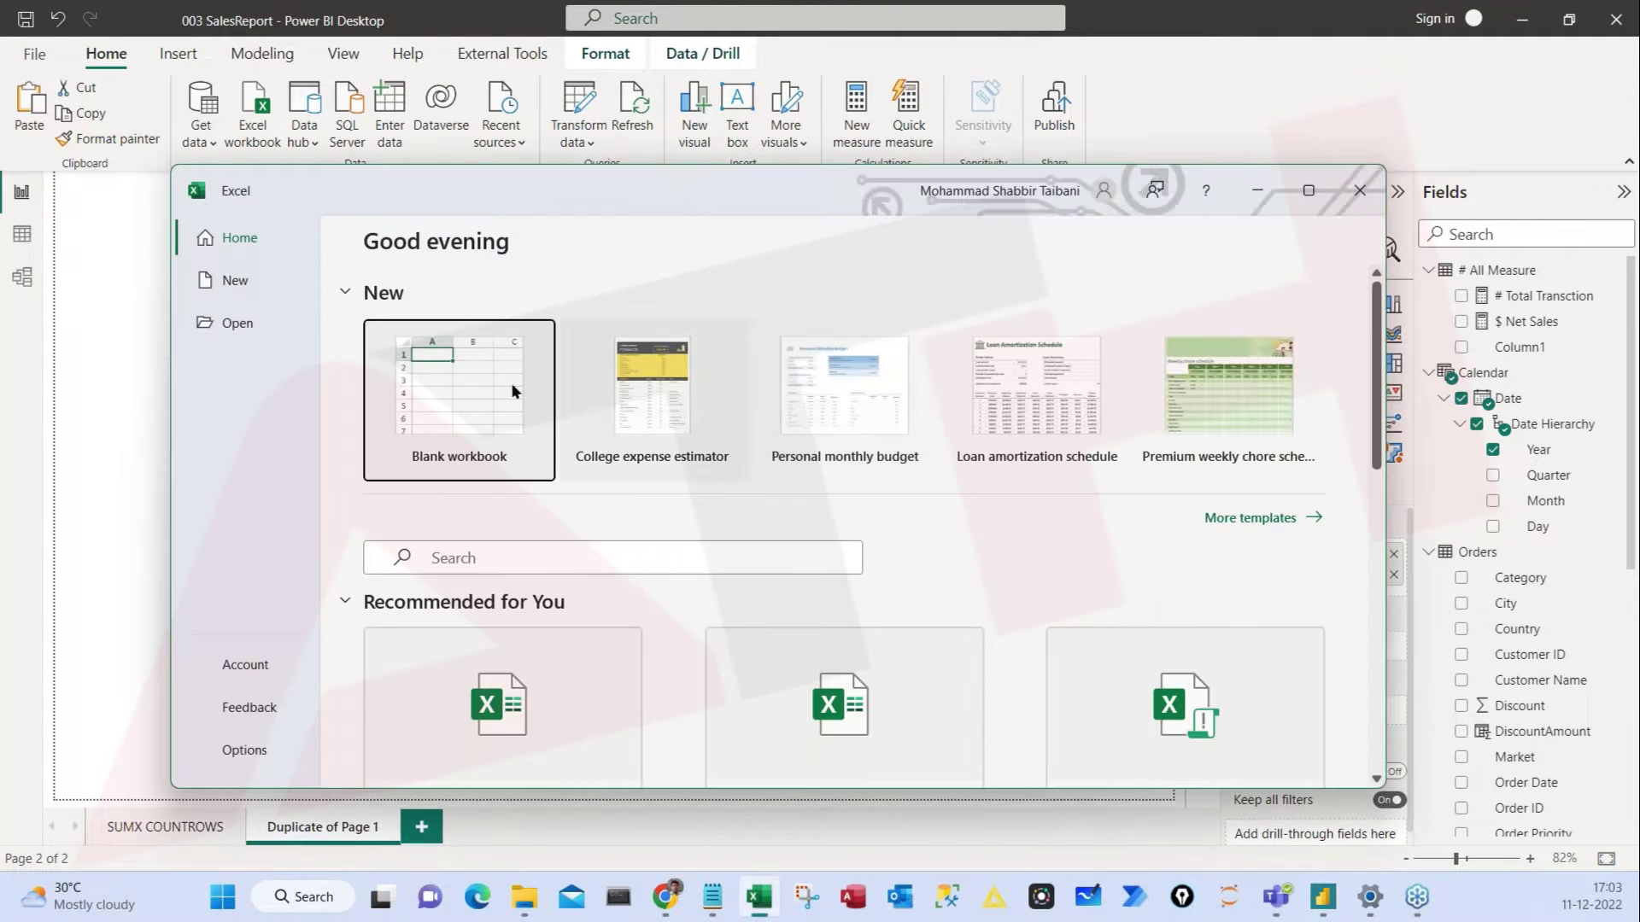
left_click(461, 393)
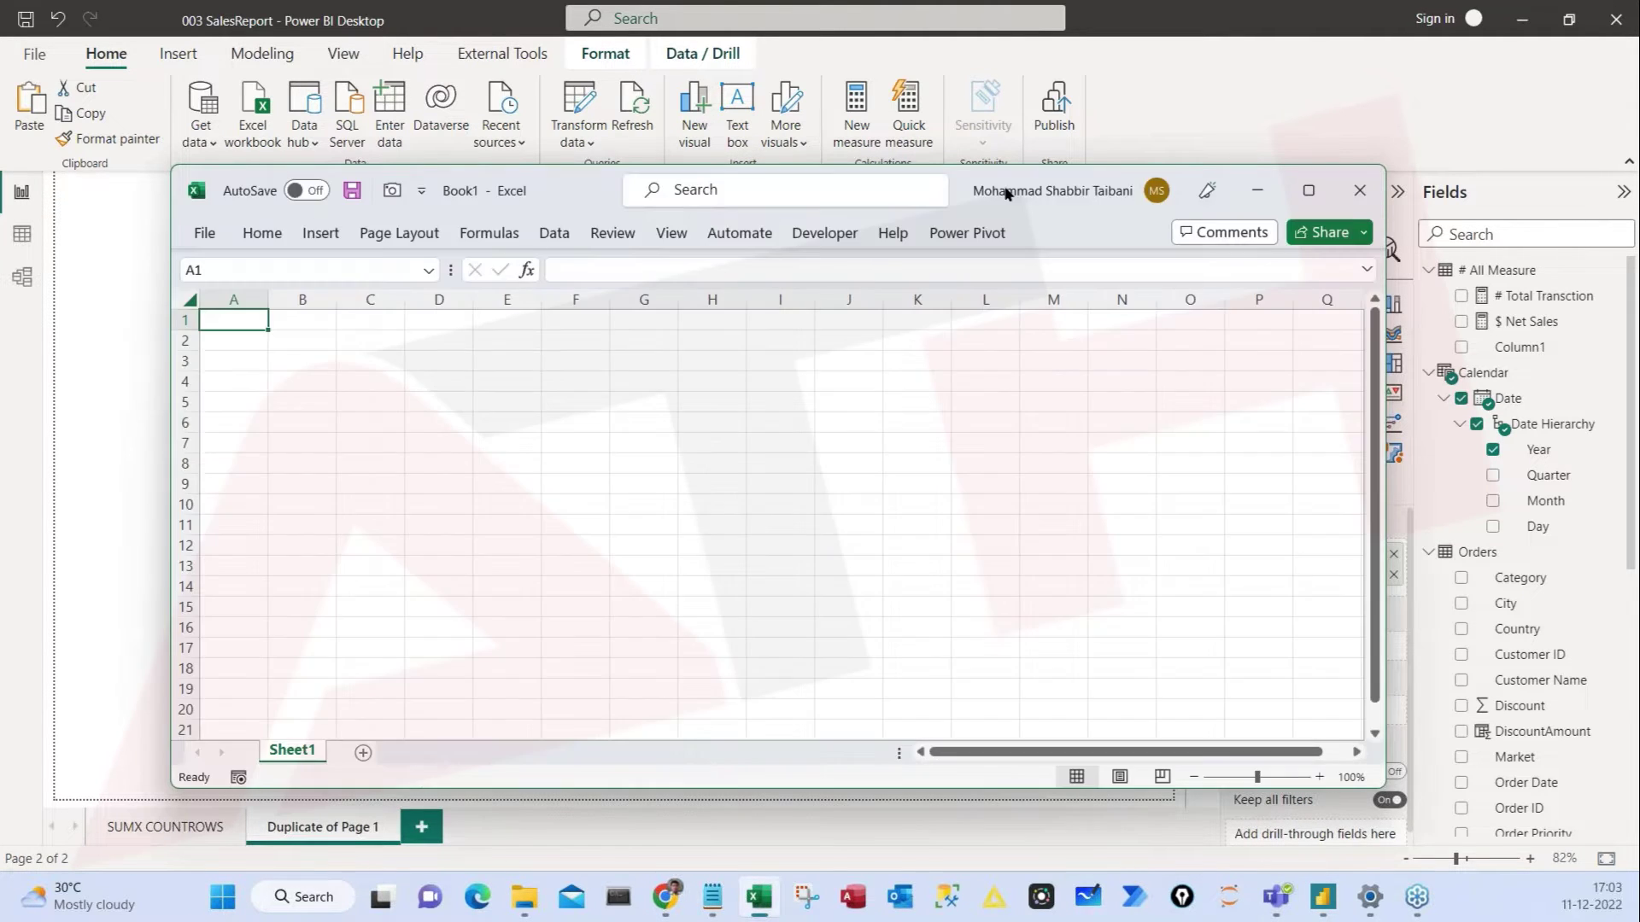
double_click(1006, 193)
scroll(482, 232, "up", 8)
Step: Enter the headers Name in C2 and Sales in D2
left_click(499, 242)
type("nAME")
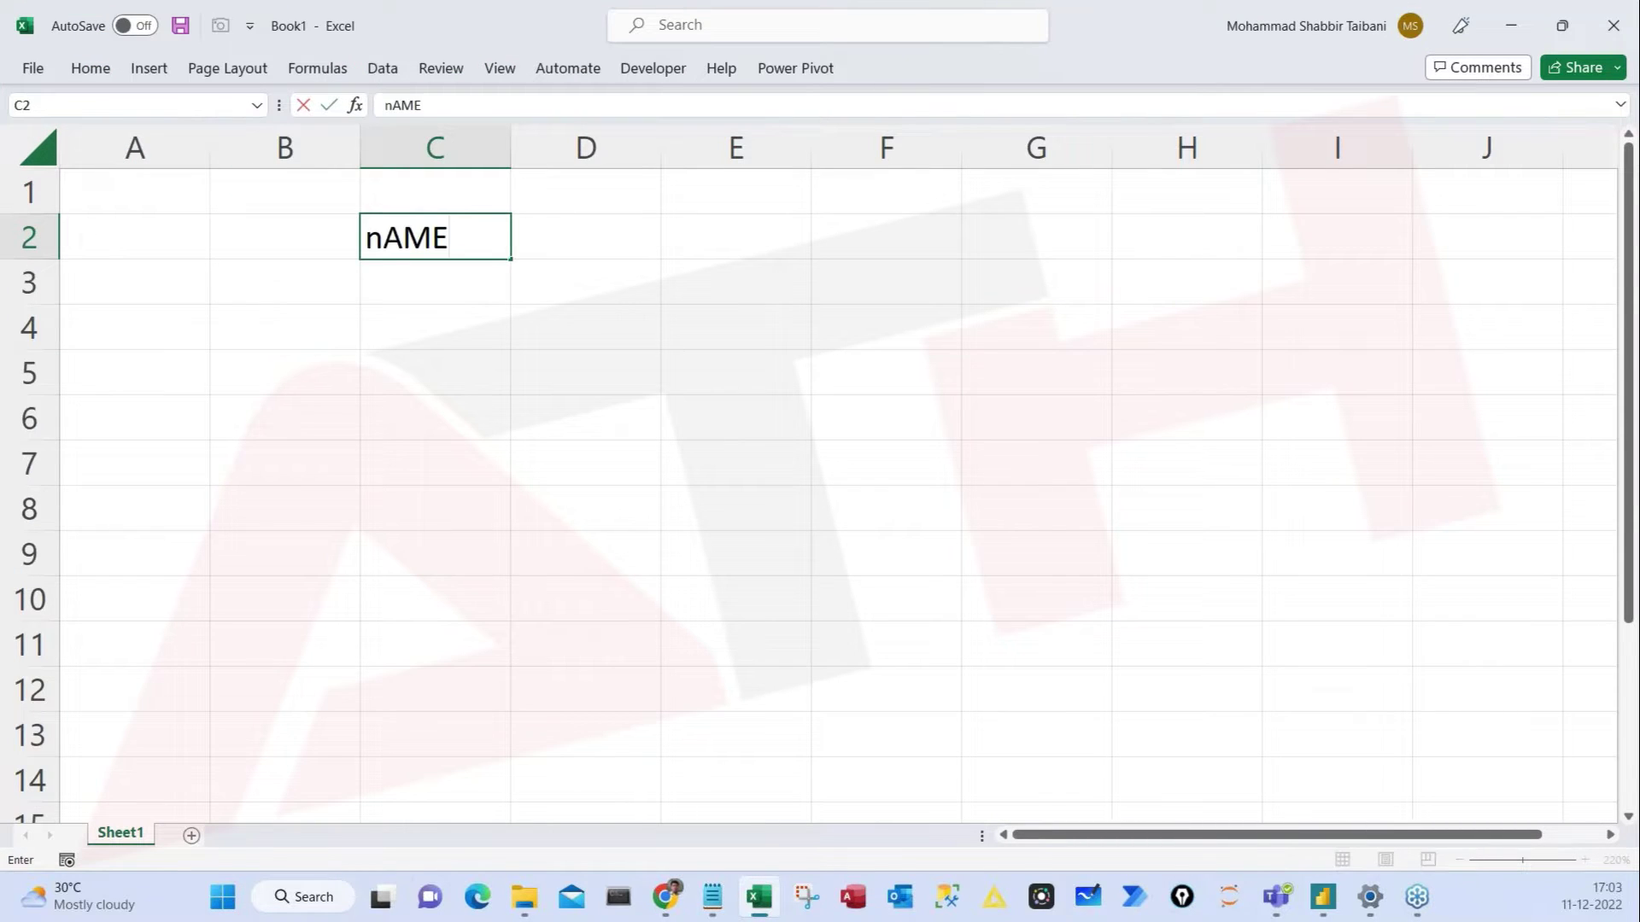
key("Tab")
type("Sales")
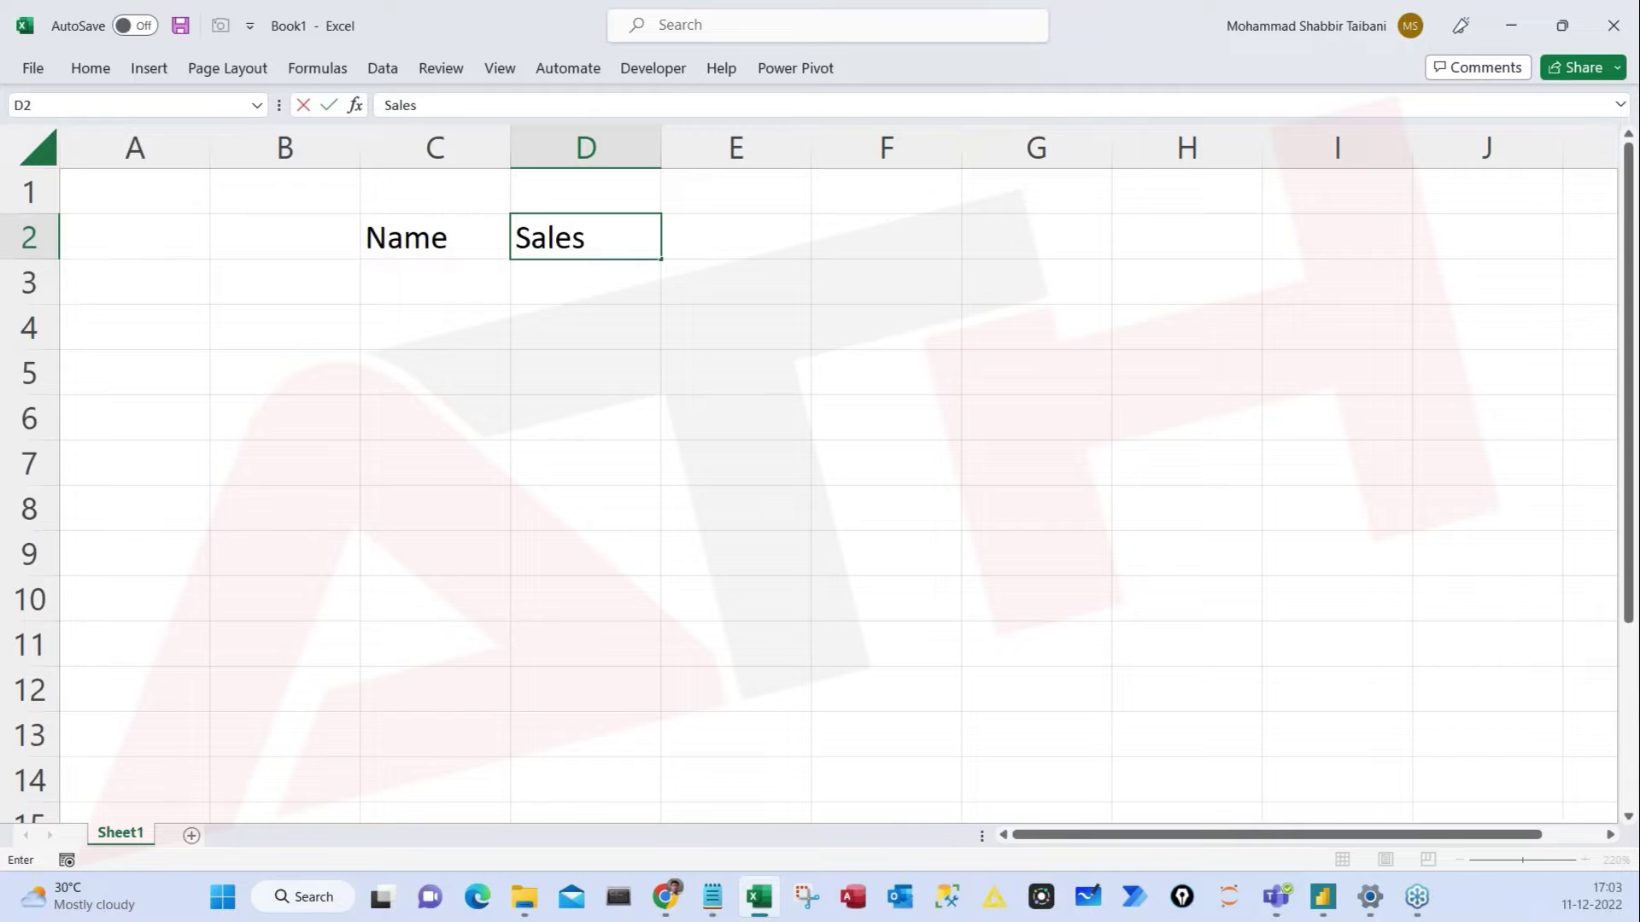
key("Return")
key("Return")
Step: Fill C3:C10 under Name with a, b, c, a, b, b, c, a
left_click(435, 282)
type("a")
key("Return")
type("b")
key("Return")
type("c")
key("Return")
type("a")
key("Return")
type("b")
key("Return")
type("b")
key("Return")
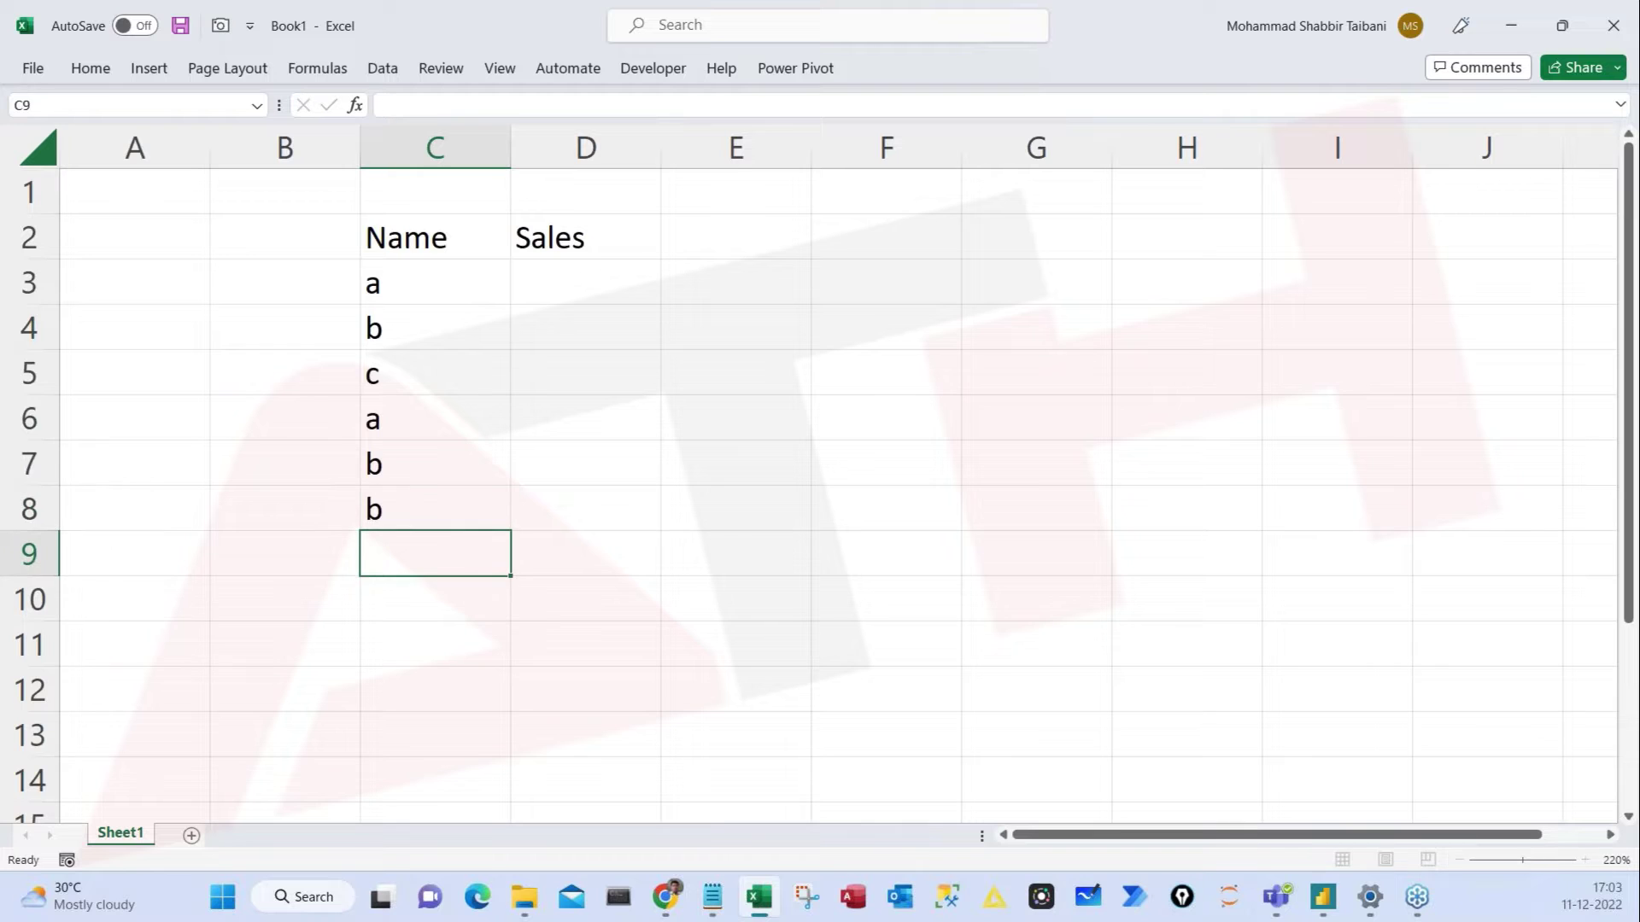
type("c")
key("Return")
type("a")
Step: Fill D3:D10 under Sales with 100, 200, 300, 200, 100, 500, 200, 300
left_click(435, 464)
key("Up")
key("Up")
key("Up")
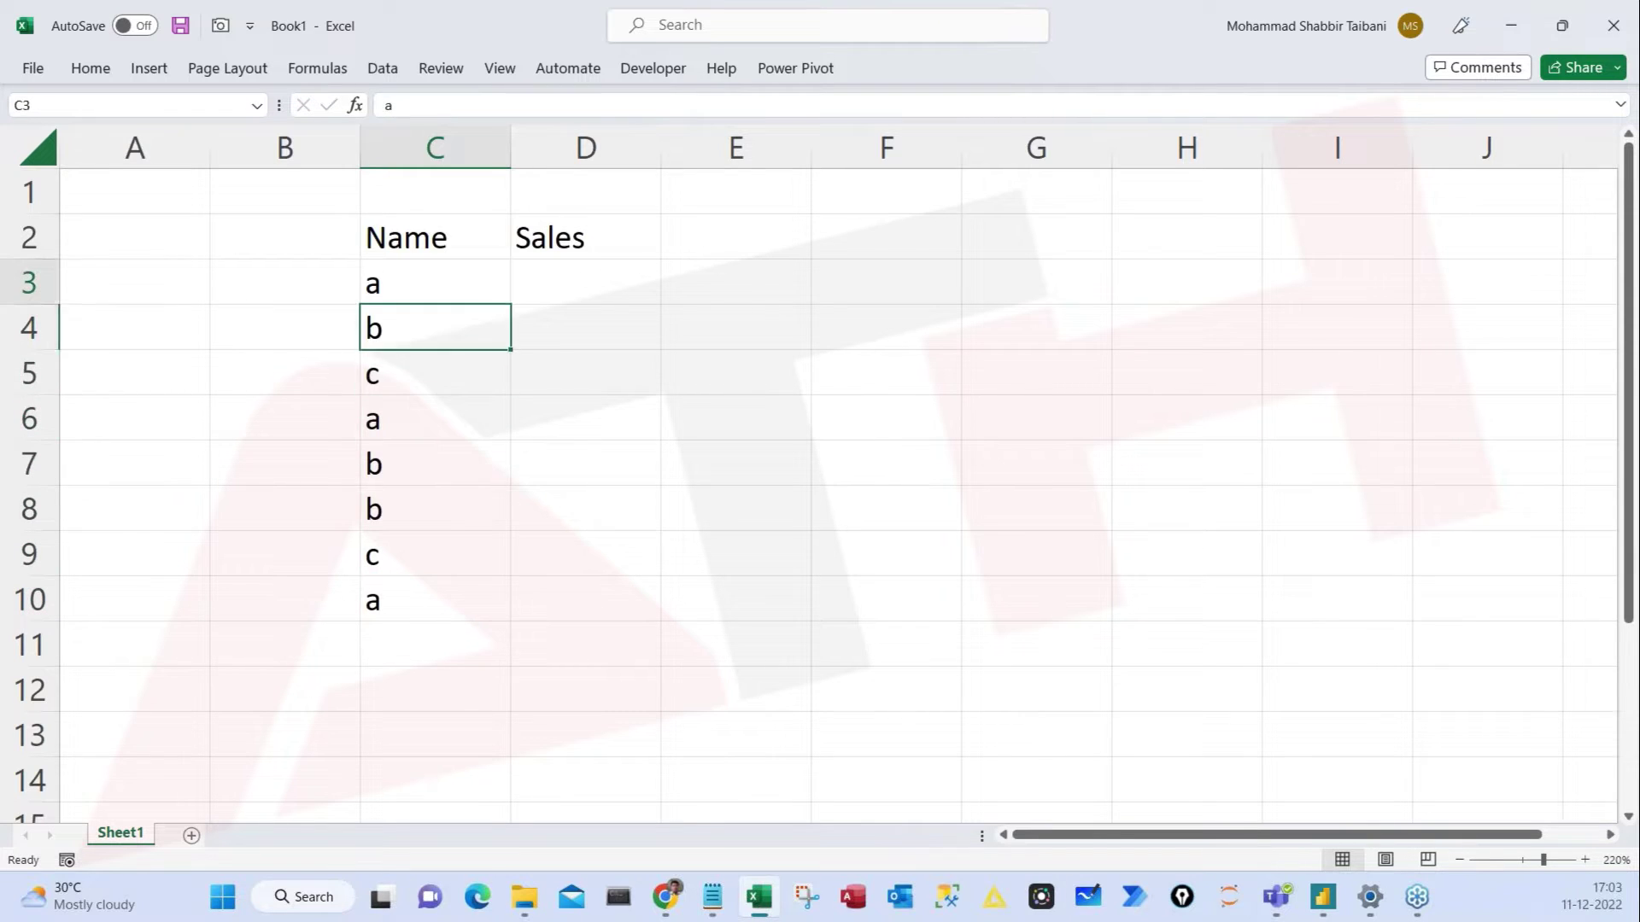
key("Up")
key("Right")
type("100")
key("Return")
type("200")
key("Return")
type("300")
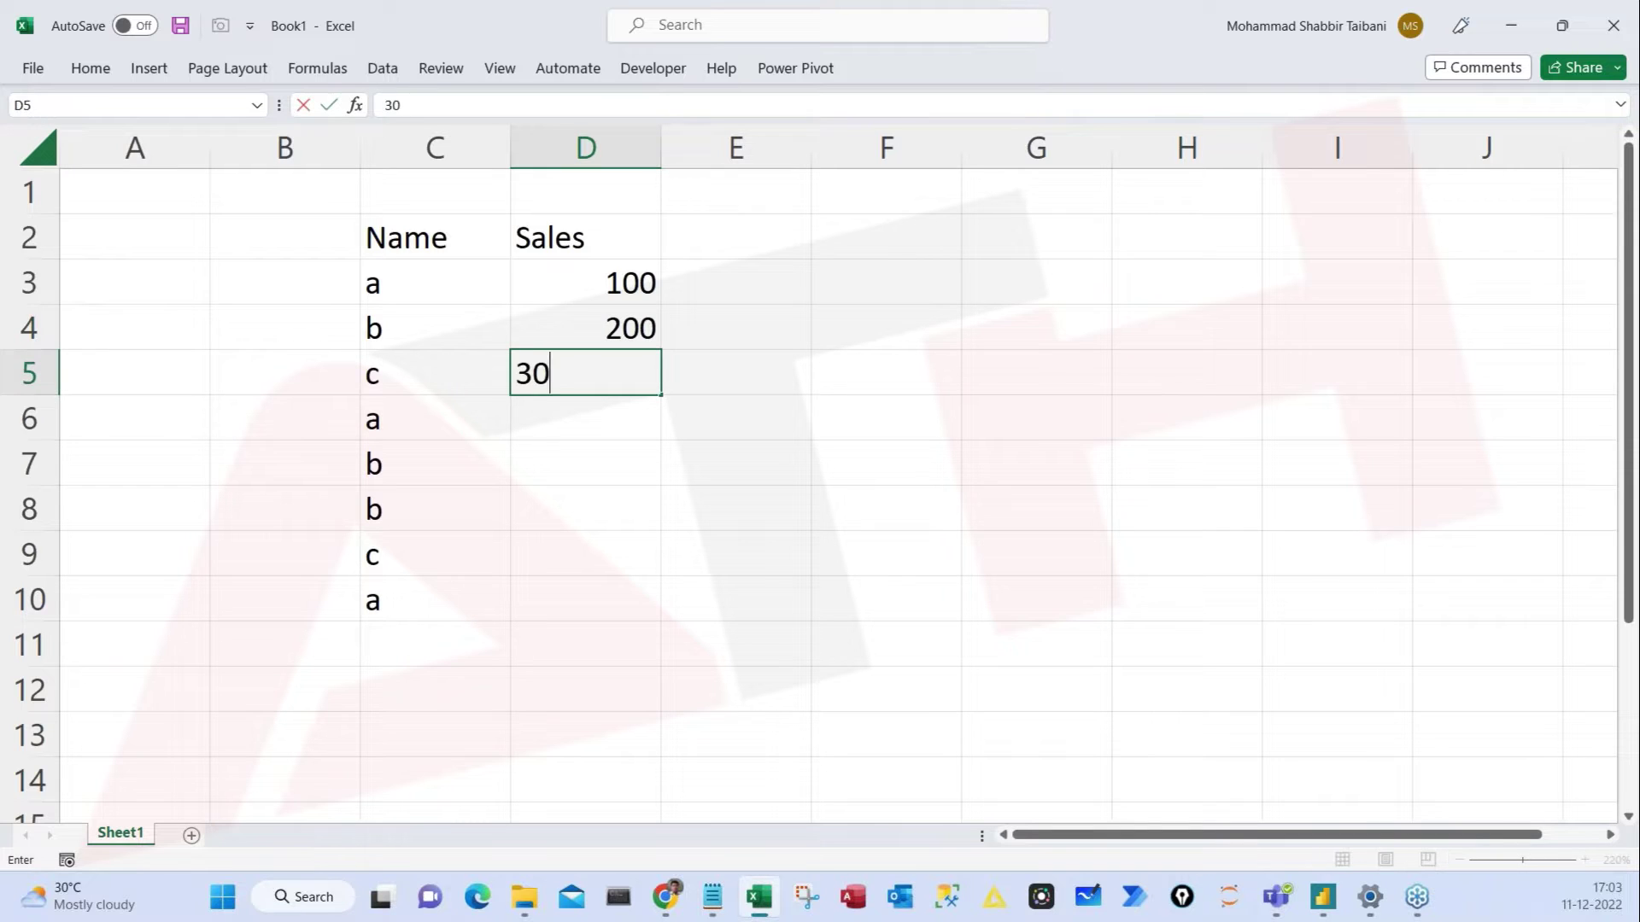
key("Return")
type("200")
key("Return")
type("100")
key("Return")
type("500")
key("Return")
type("200")
key("Return")
type("300")
key("Return")
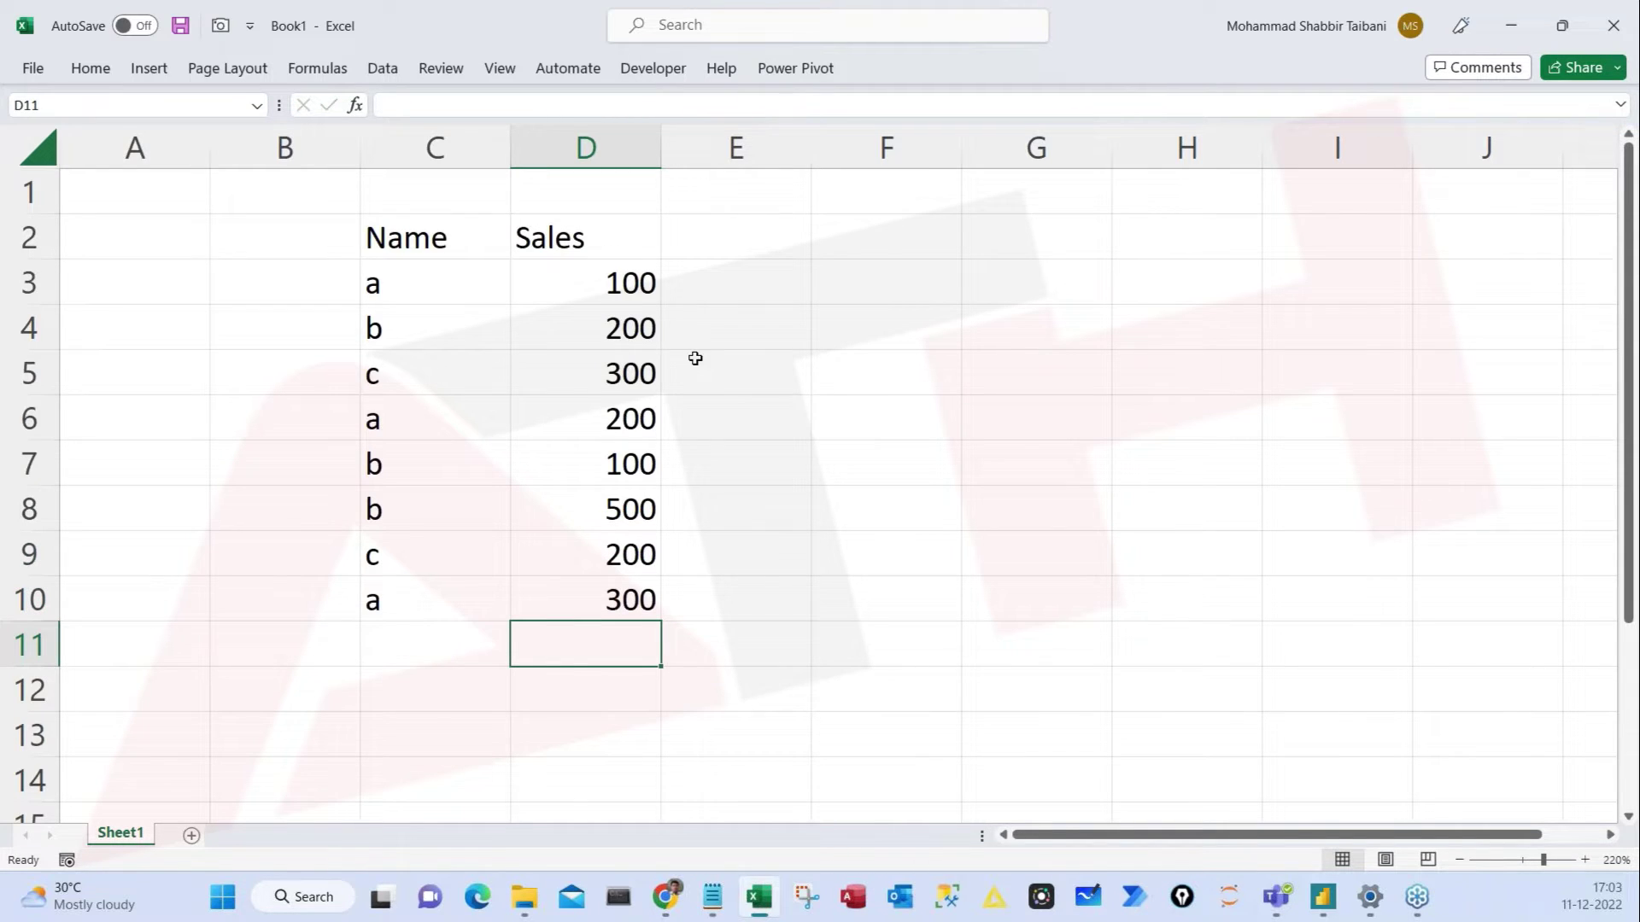
Step: Total the Sales values in G3 with the formula =SUM(D3:D10)
left_click_drag(632, 284, 631, 600)
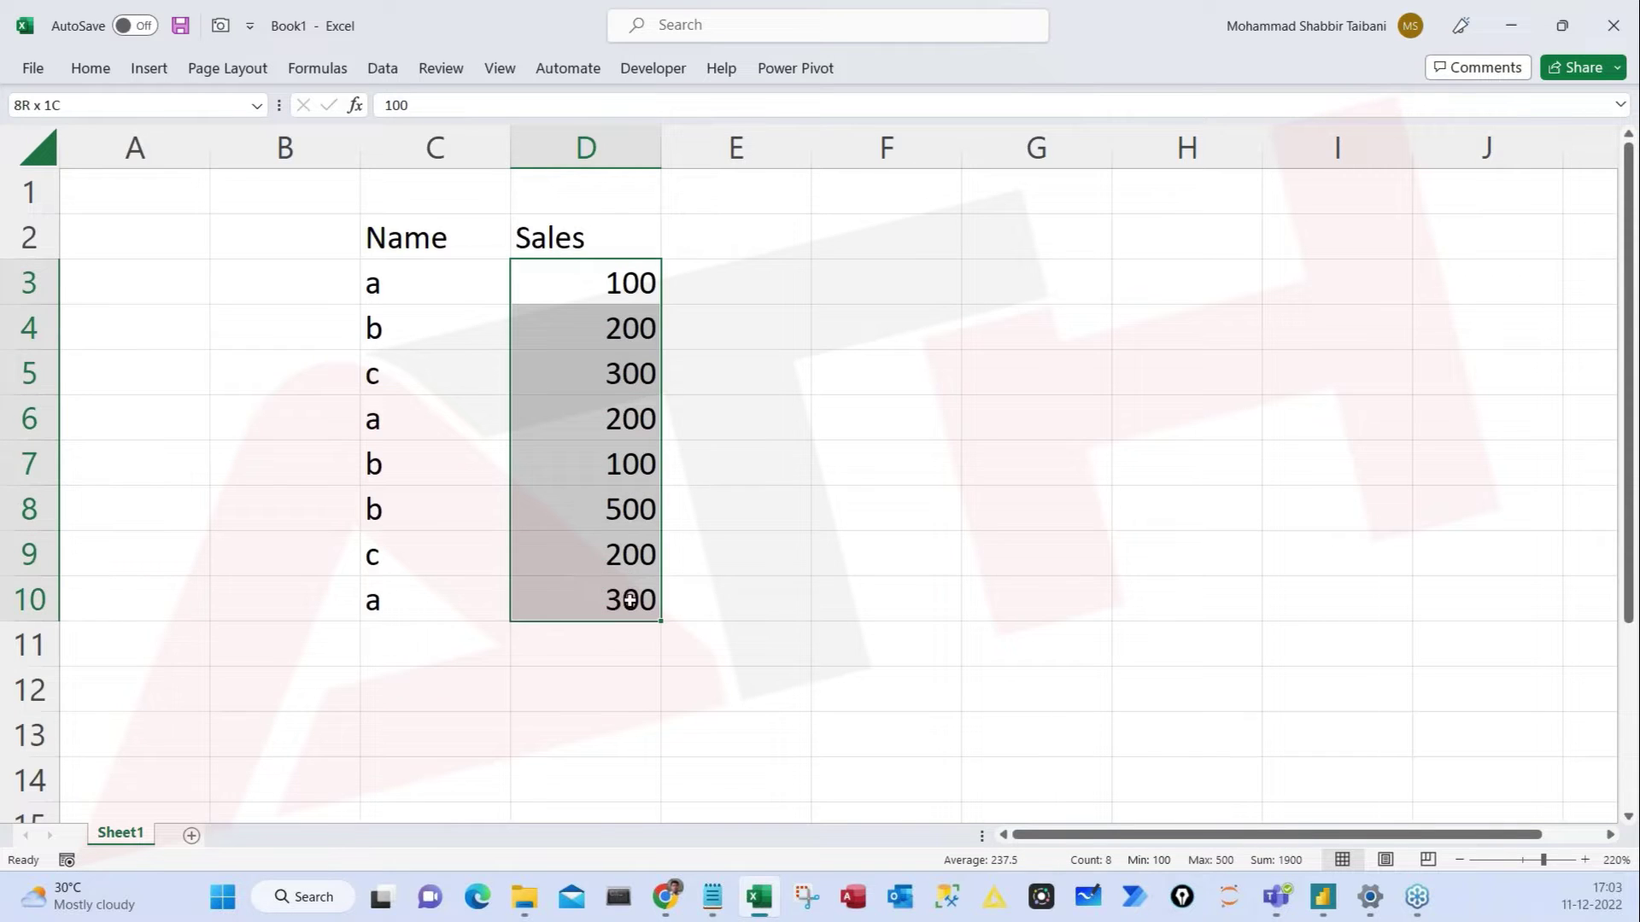
left_click(996, 274)
type("=s")
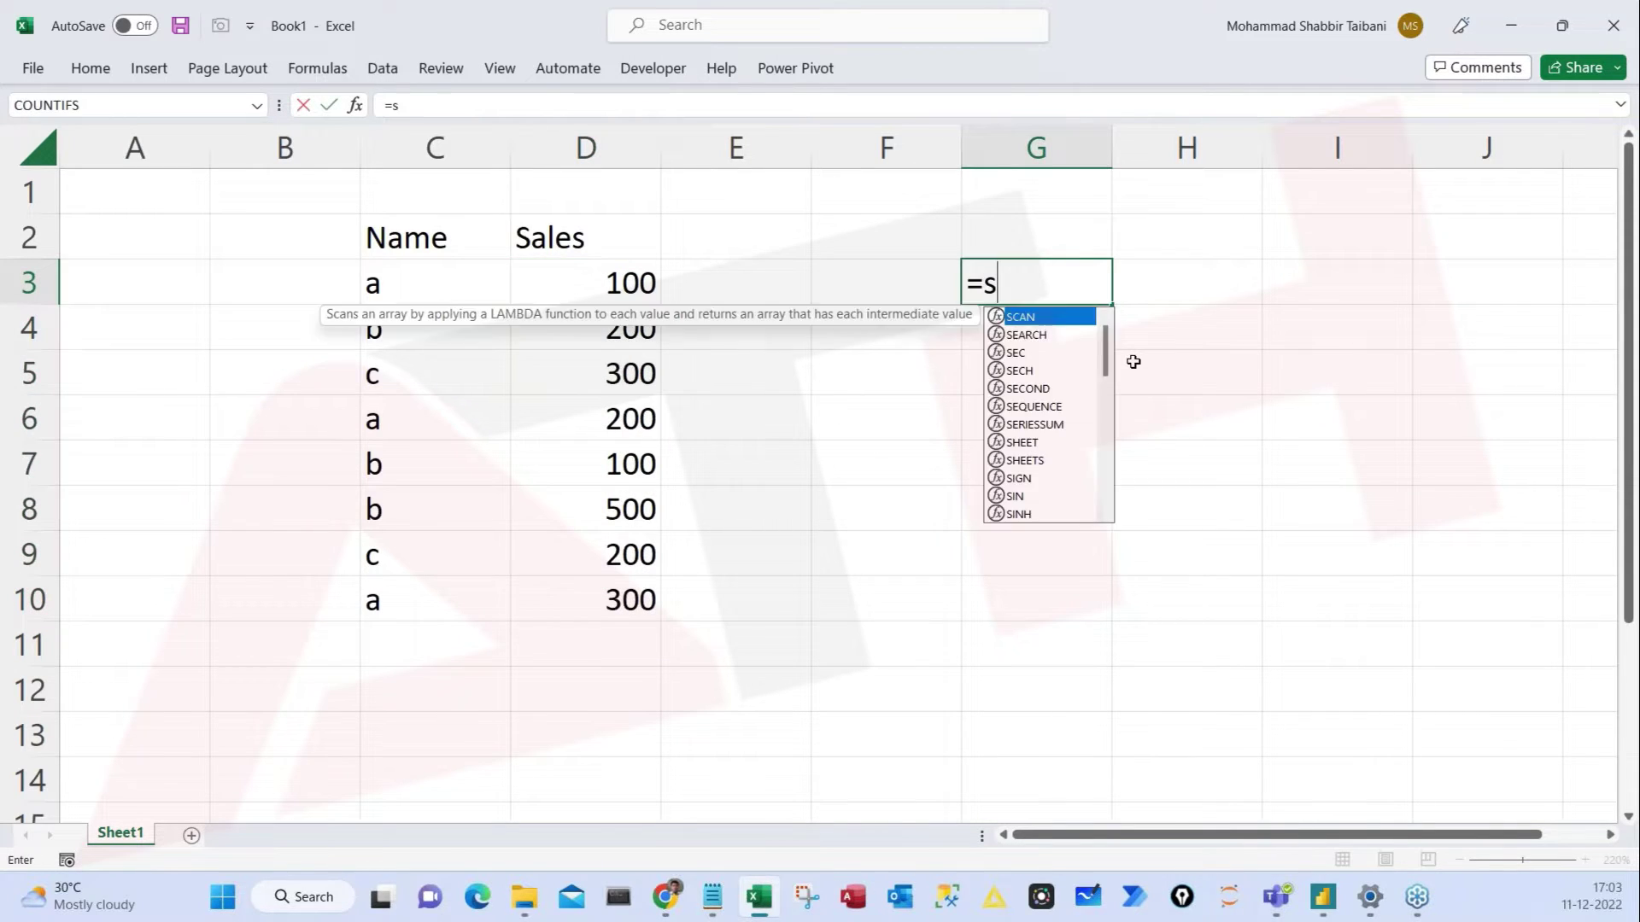
type("um")
key("Tab")
key("Left")
key("Left")
key("Left")
key("ctrl+shift+Down")
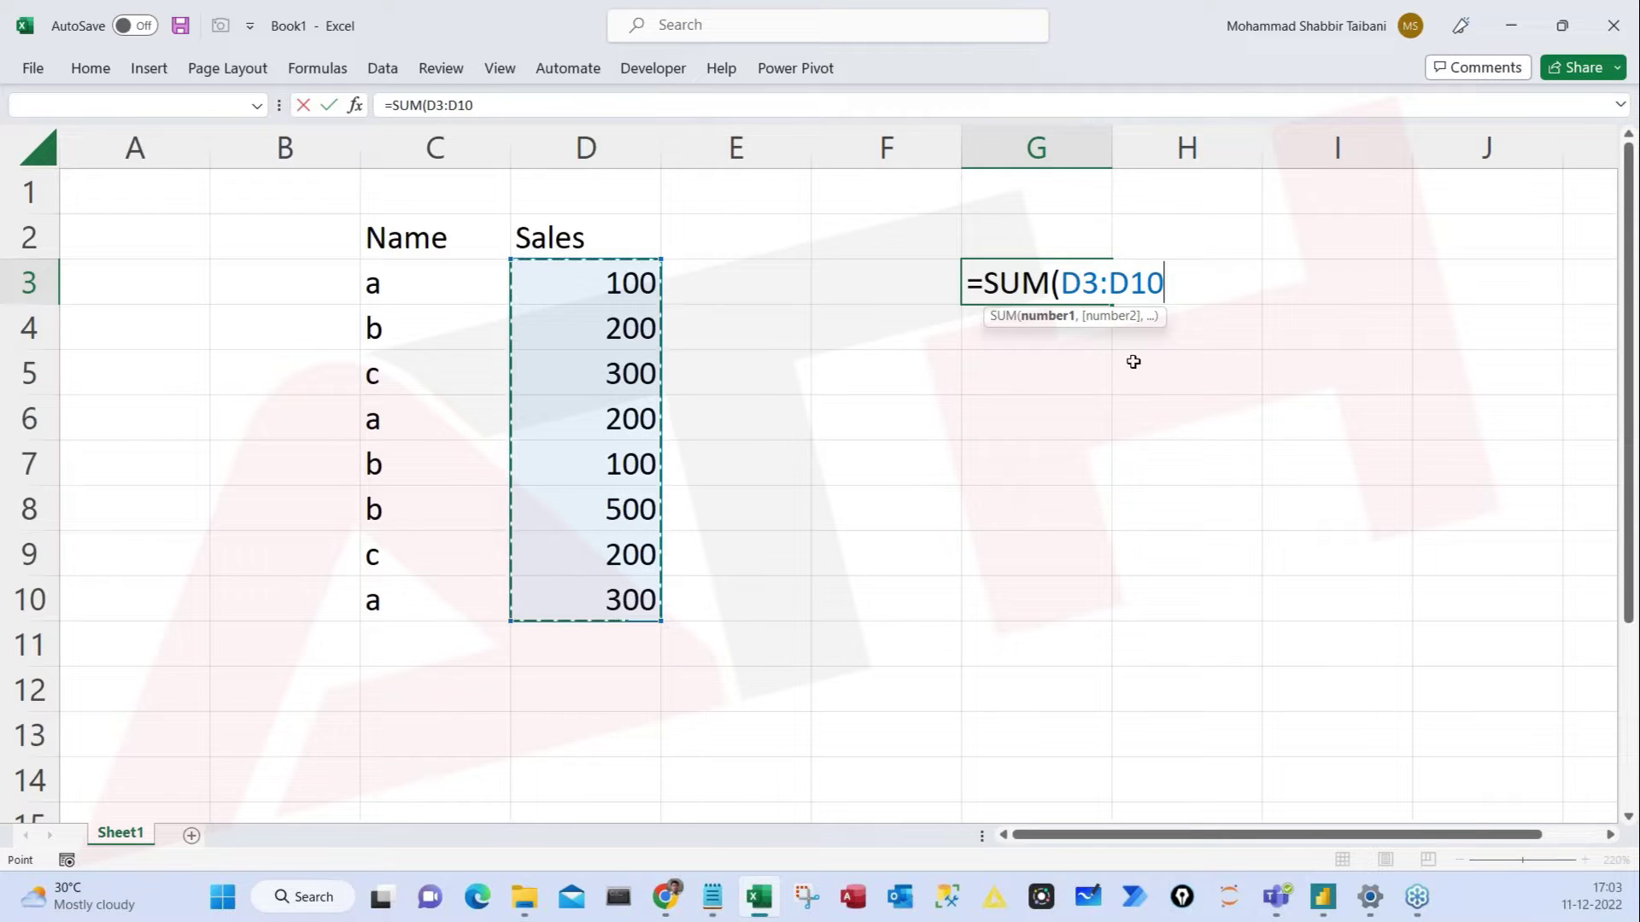
key("ctrl+Return")
Step: Review the range used by the SUM formula in G3, leaving the formula as it is
key("F2")
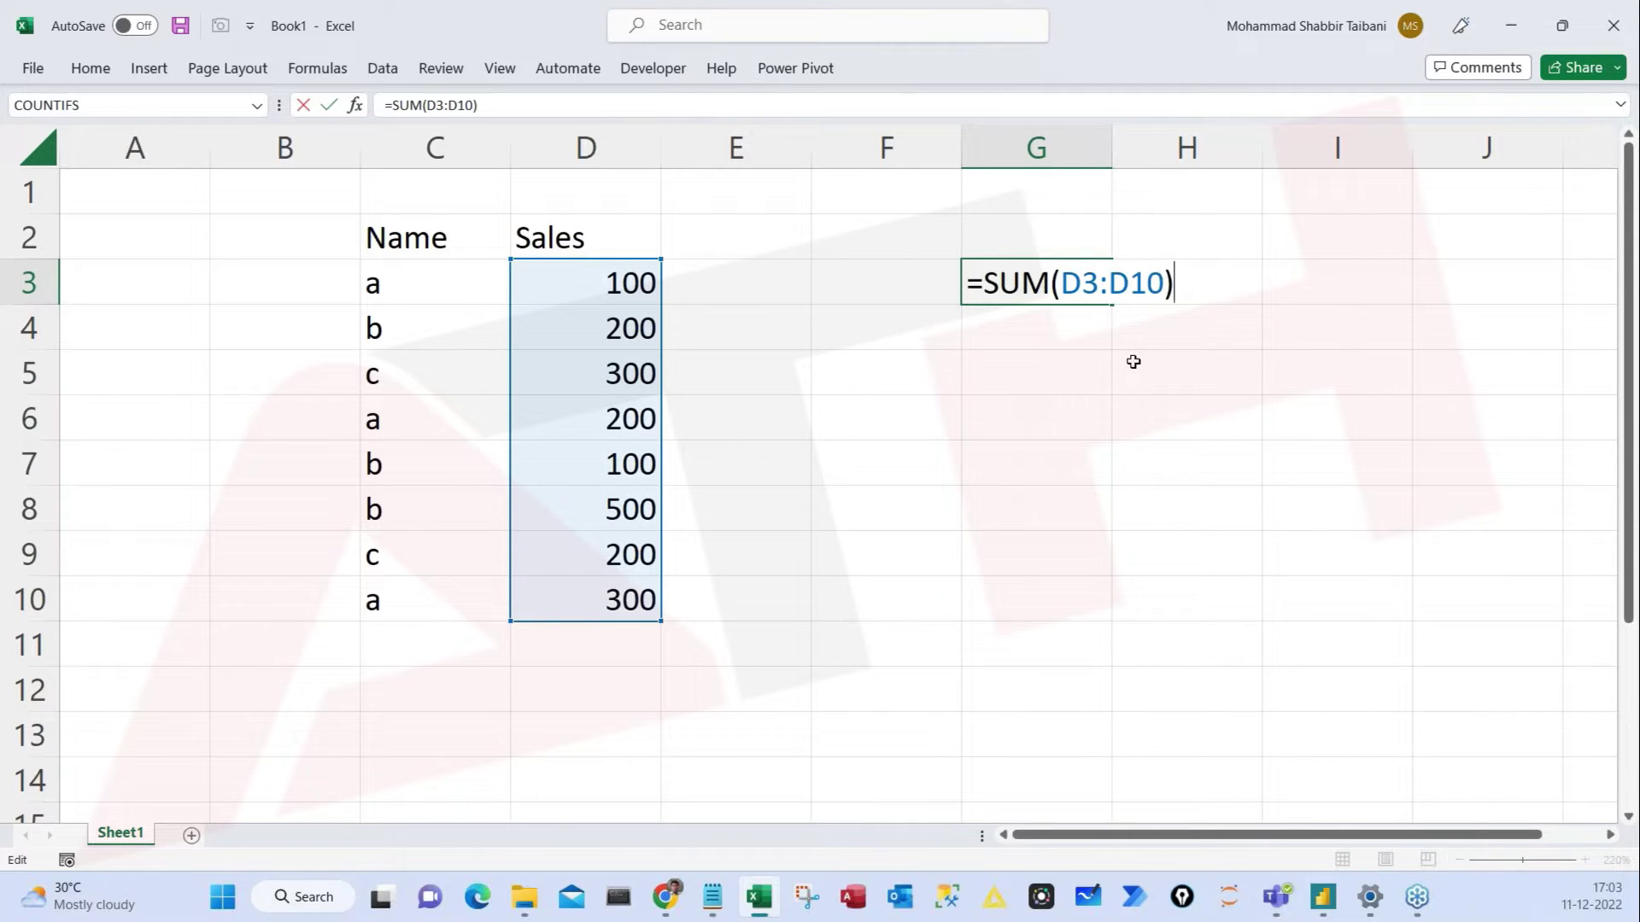
key("ctrl+Return")
key("F2")
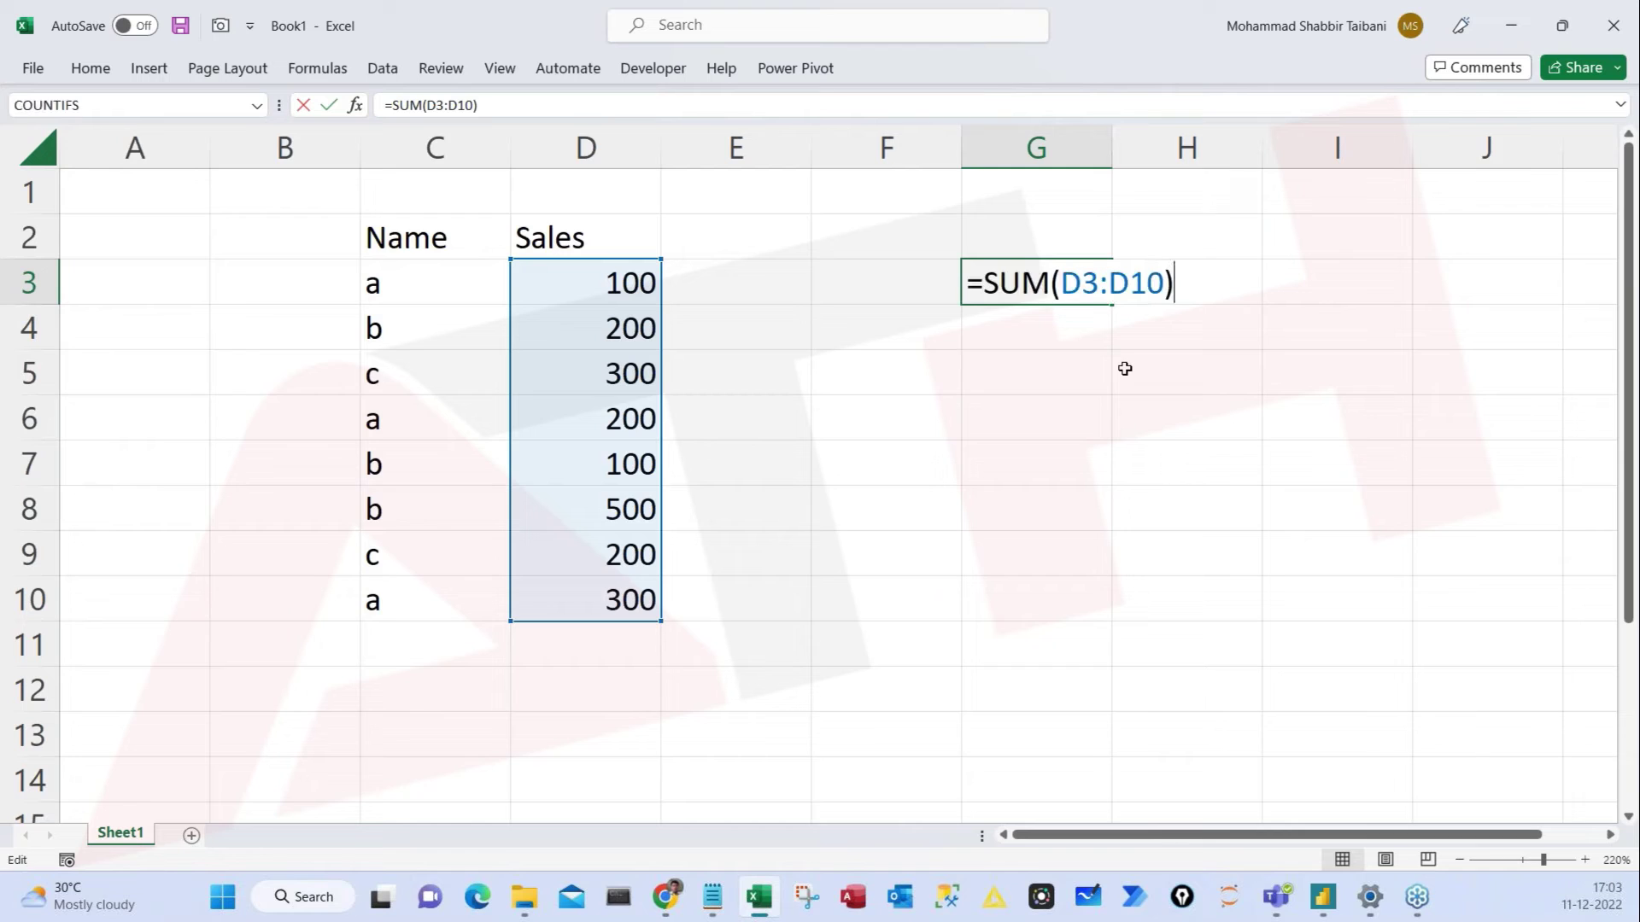
mouse_move(1080, 243)
left_mouse_down()
mouse_move(1024, 232)
mouse_move(1133, 350)
mouse_move(1045, 212)
left_mouse_up()
key("Escape")
Step: Enter the name a in F5 and select G5 beside it
left_click(939, 380)
type("a")
left_click(1029, 388)
left_click(882, 367)
type("a")
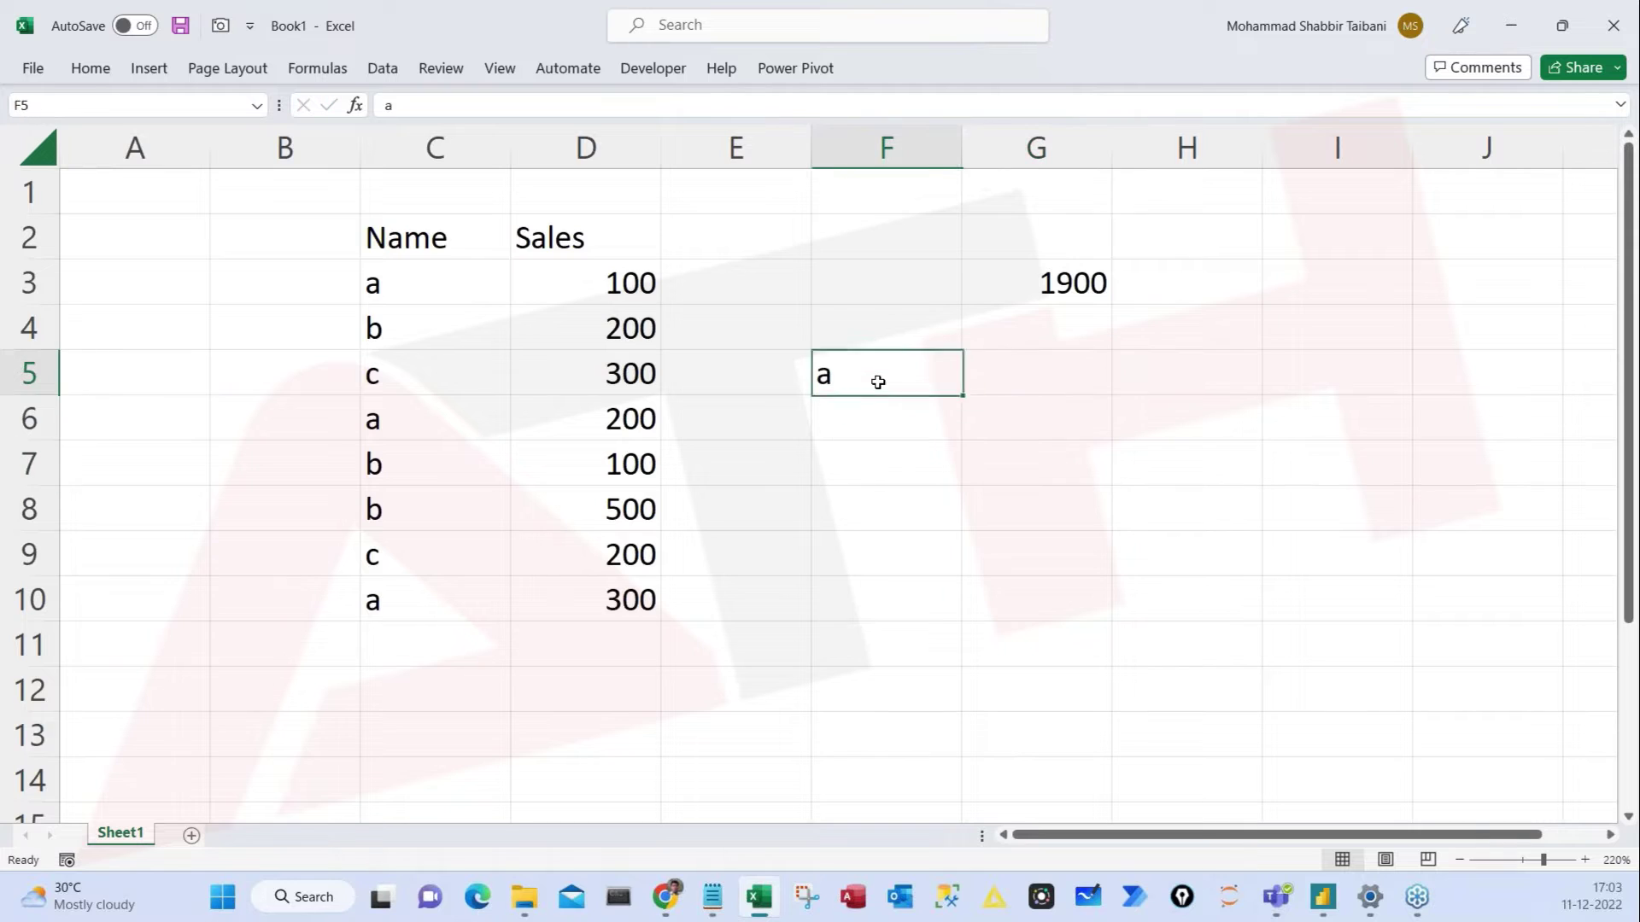
left_click(1006, 373)
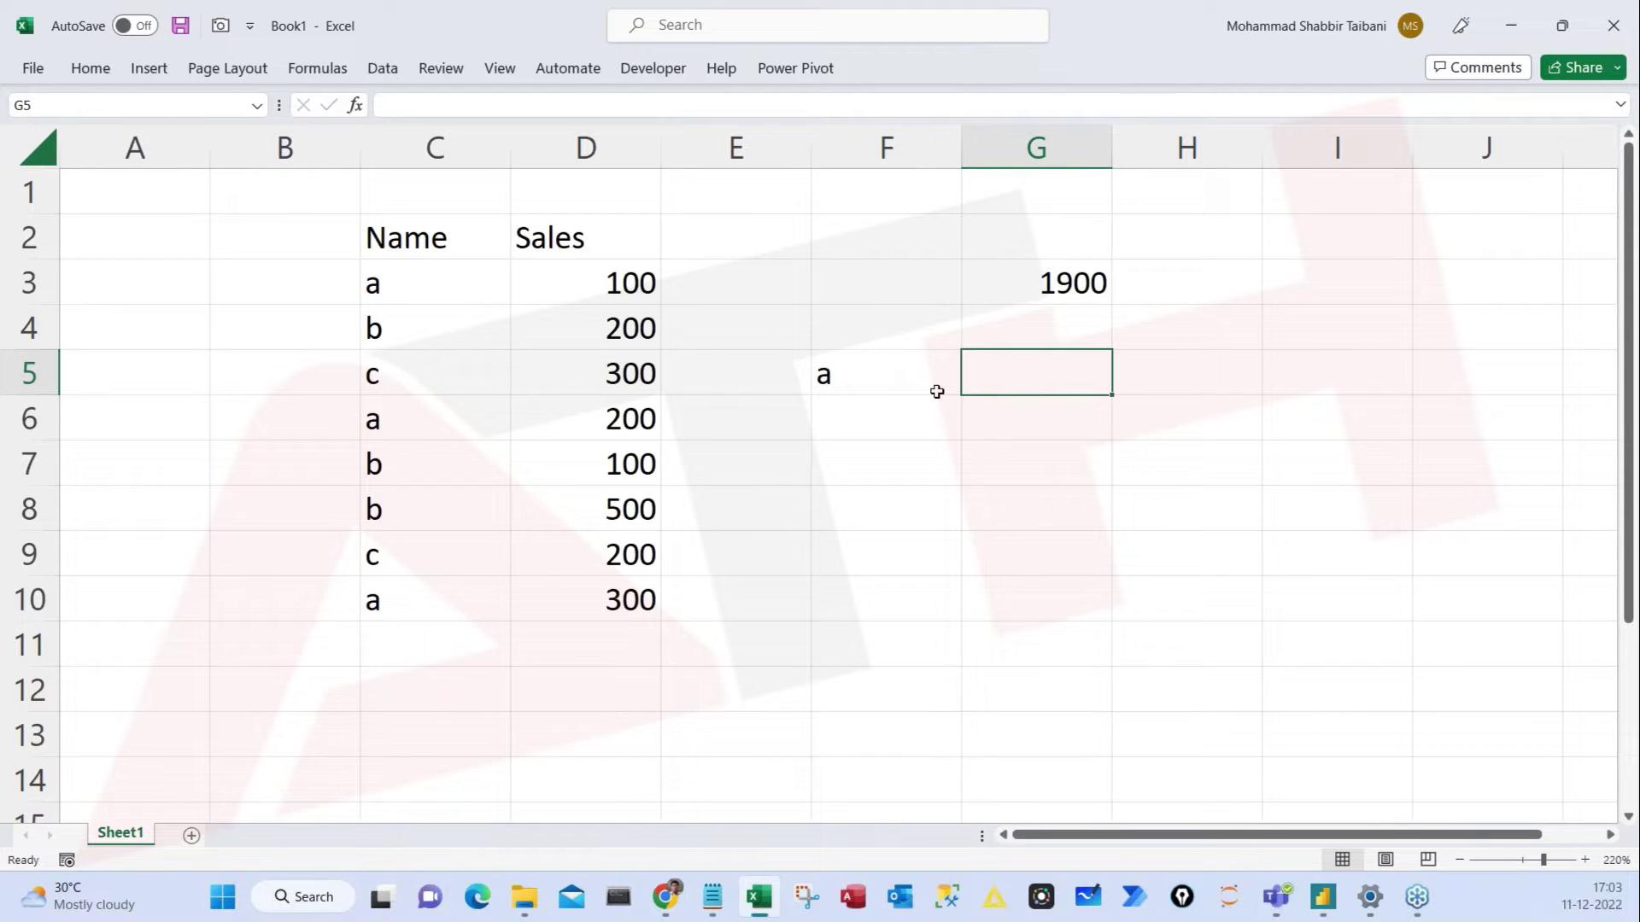
left_click_drag(351, 261, 412, 629)
left_click_drag(292, 288, 556, 291)
left_click_drag(390, 422, 573, 422)
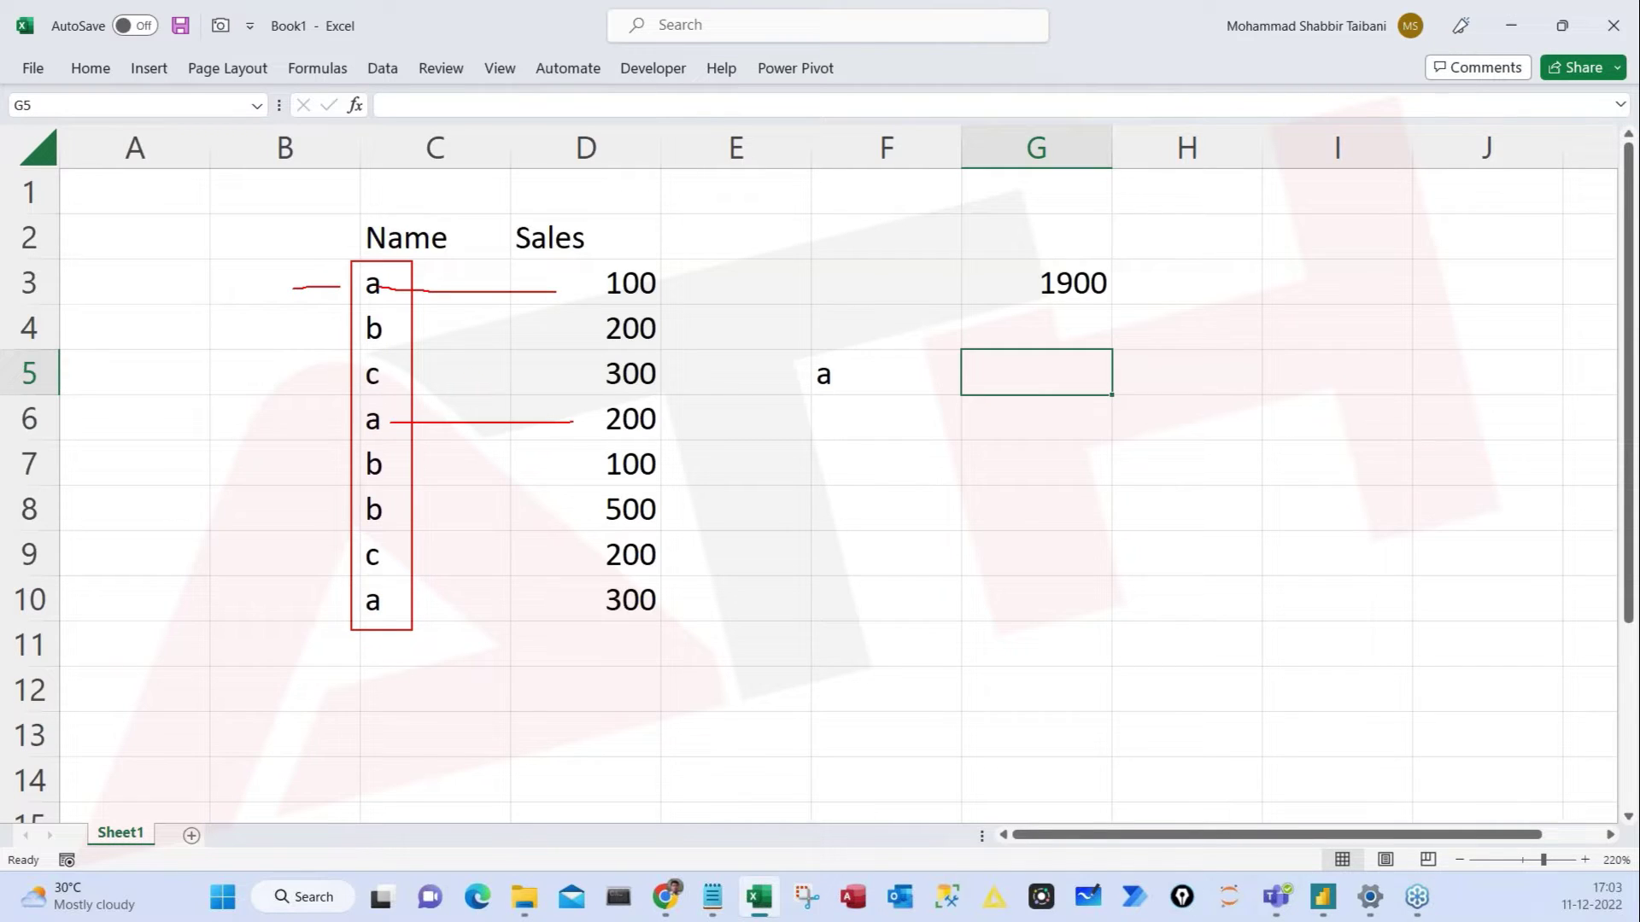
left_click_drag(411, 605, 592, 606)
left_click_drag(600, 254, 617, 252)
mouse_move(627, 391)
left_mouse_down()
mouse_move(586, 412)
mouse_move(622, 388)
left_mouse_up()
left_click_drag(589, 589, 615, 577)
left_click_drag(895, 373, 991, 373)
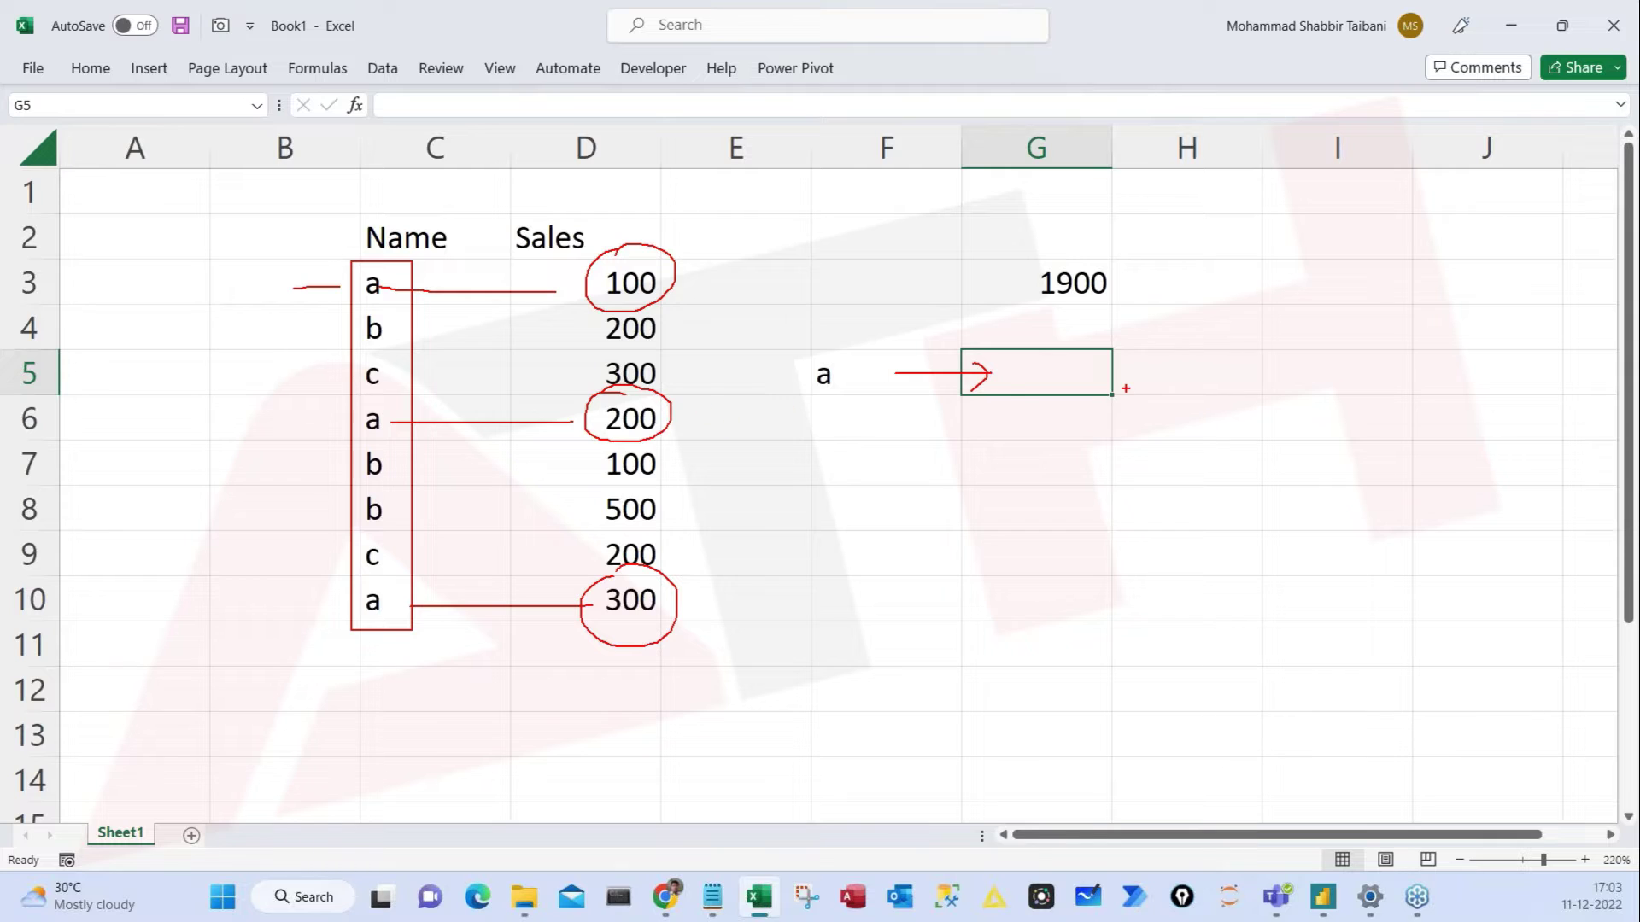
left_click_drag(1033, 353, 1011, 382)
mouse_move(1043, 386)
left_mouse_down()
mouse_move(1048, 366)
mouse_move(1078, 376)
left_mouse_up()
mouse_move(1036, 318)
left_mouse_down()
mouse_move(824, 402)
mouse_move(963, 276)
left_mouse_up()
left_click_drag(852, 450, 923, 406)
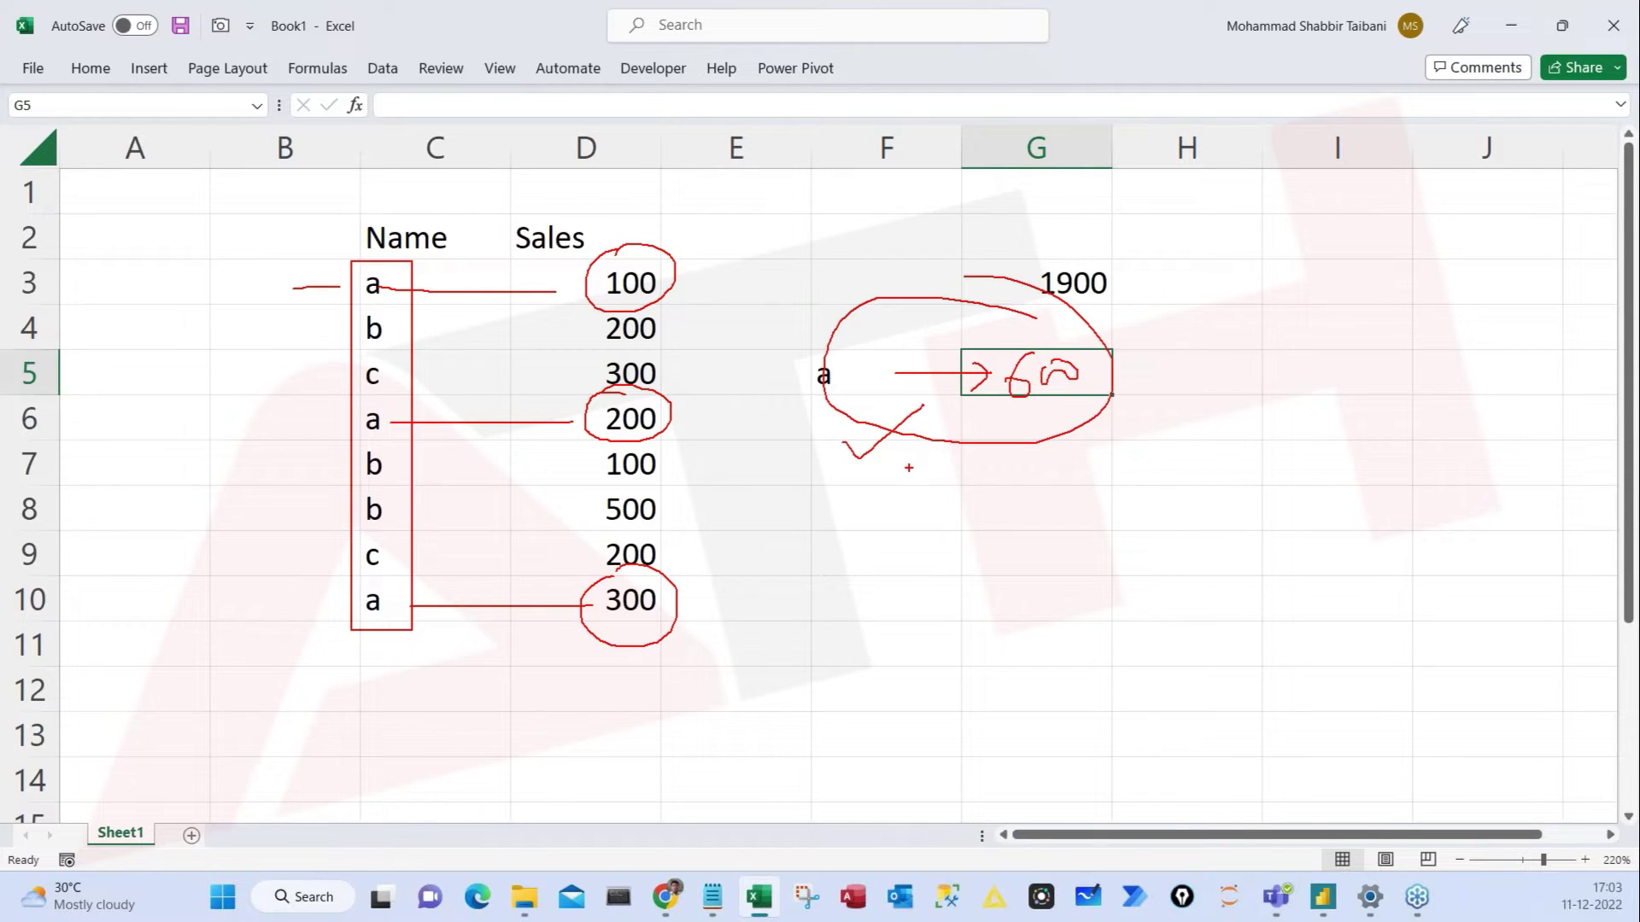
mouse_move(686, 193)
left_mouse_down()
mouse_move(706, 248)
mouse_move(716, 675)
left_mouse_up()
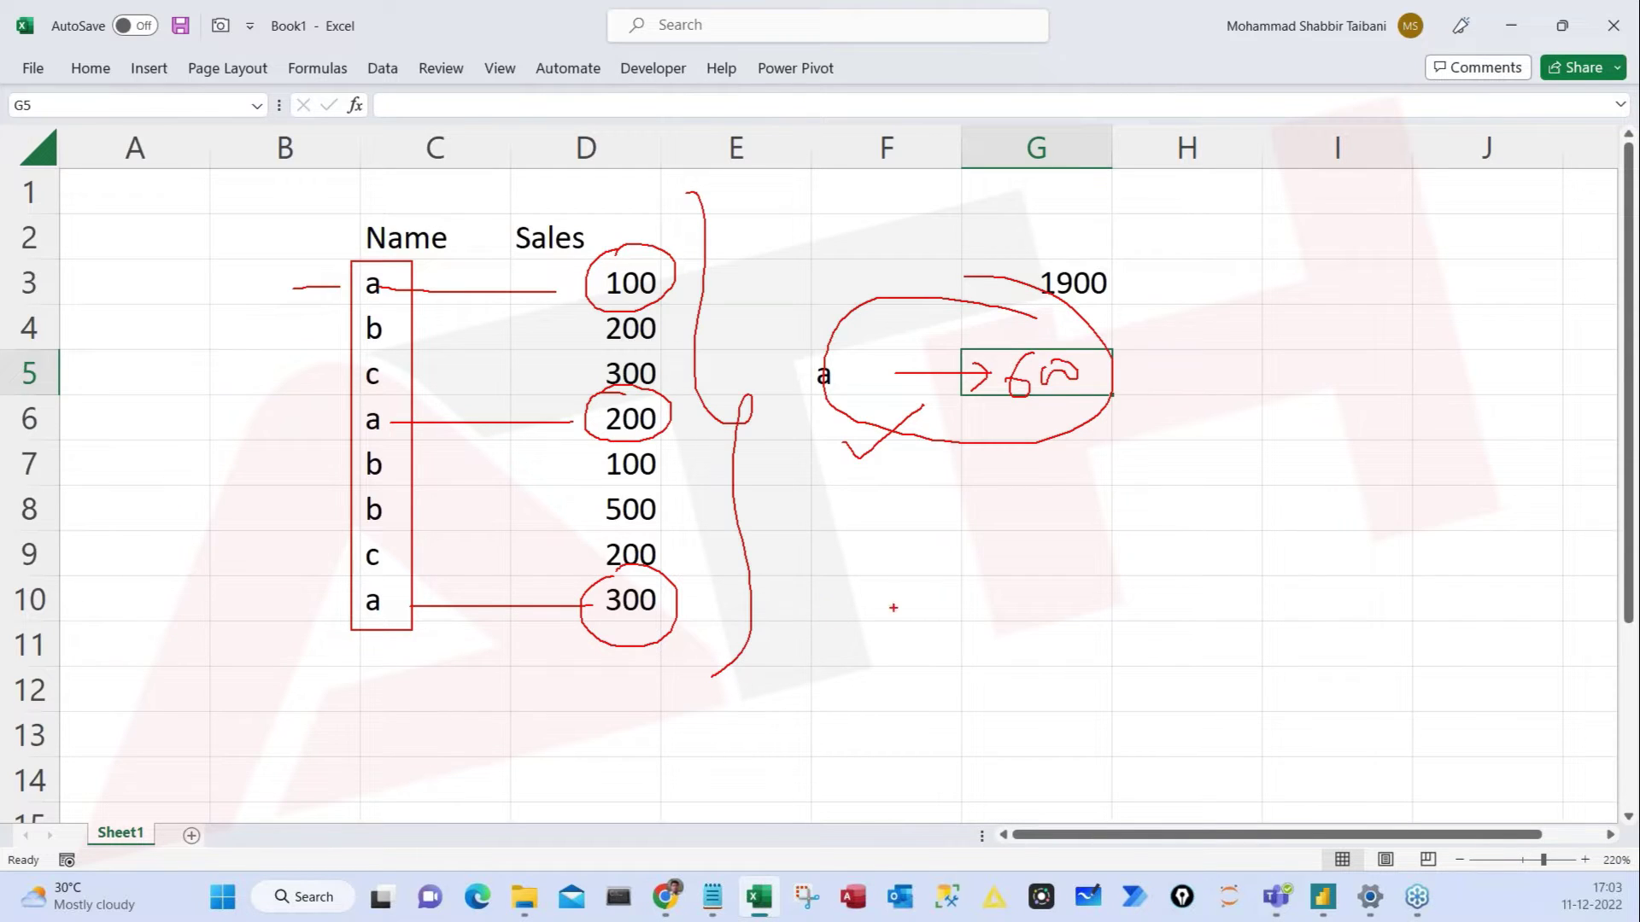
left_click_drag(1105, 579, 1136, 534)
mouse_move(1153, 547)
left_mouse_down()
mouse_move(1163, 557)
mouse_move(1212, 504)
left_mouse_up()
mouse_move(1199, 466)
left_mouse_down()
mouse_move(1228, 591)
mouse_move(1119, 449)
left_mouse_up()
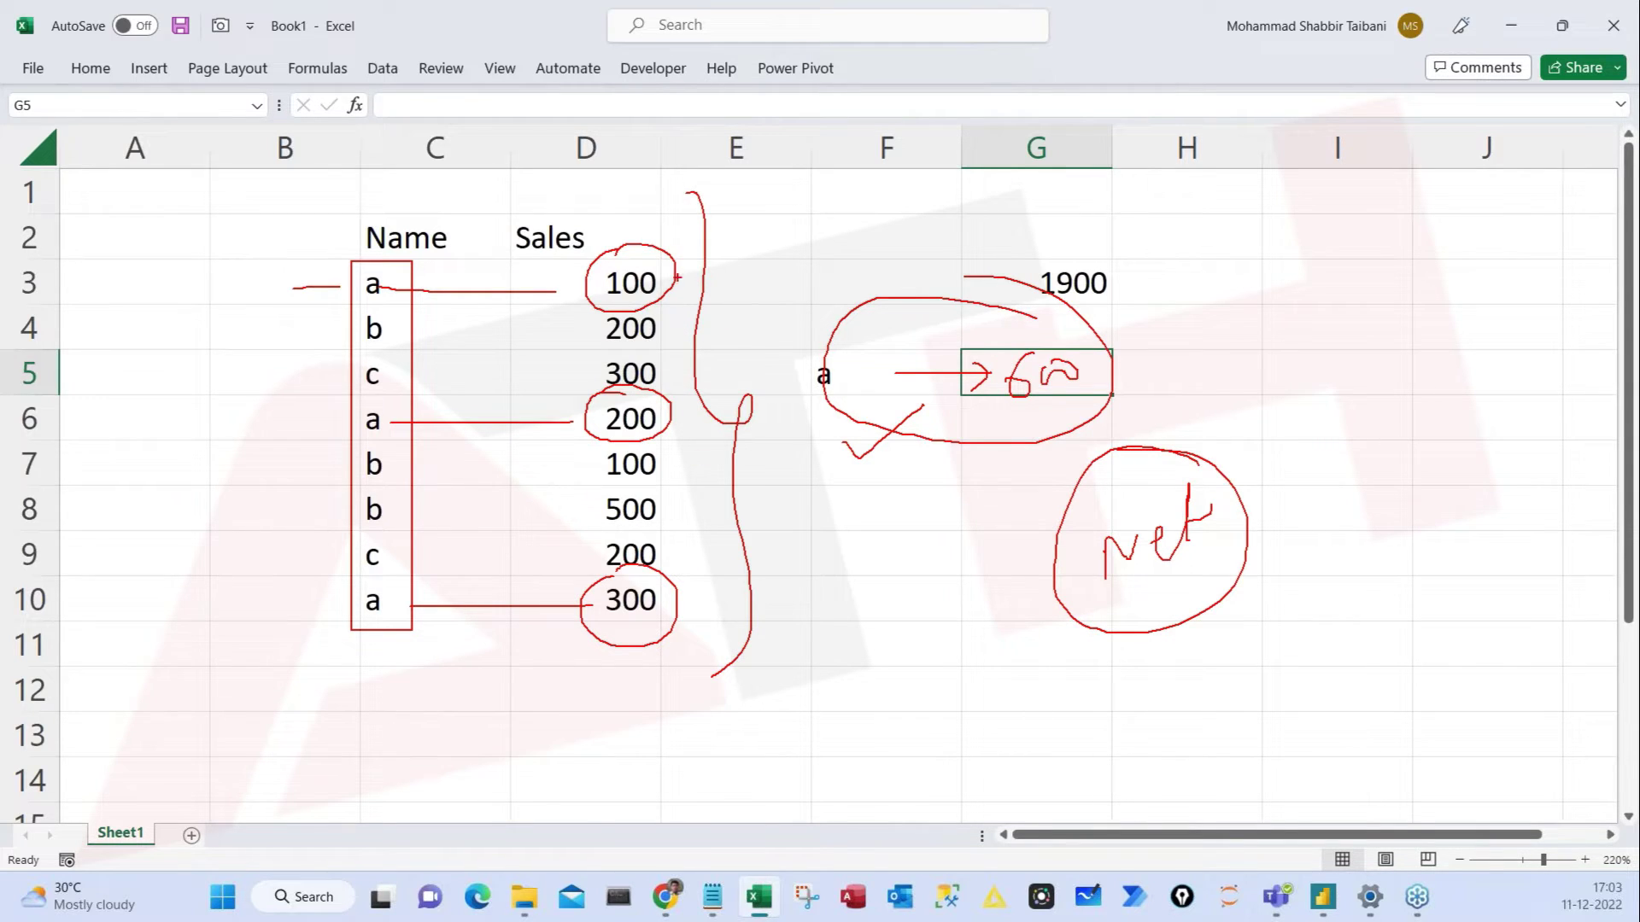
mouse_move(316, 270)
left_mouse_down()
mouse_move(295, 388)
mouse_move(316, 369)
left_mouse_up()
mouse_move(842, 340)
left_mouse_down()
mouse_move(800, 345)
mouse_move(814, 399)
mouse_move(834, 339)
left_mouse_up()
left_click_drag(986, 434, 1065, 395)
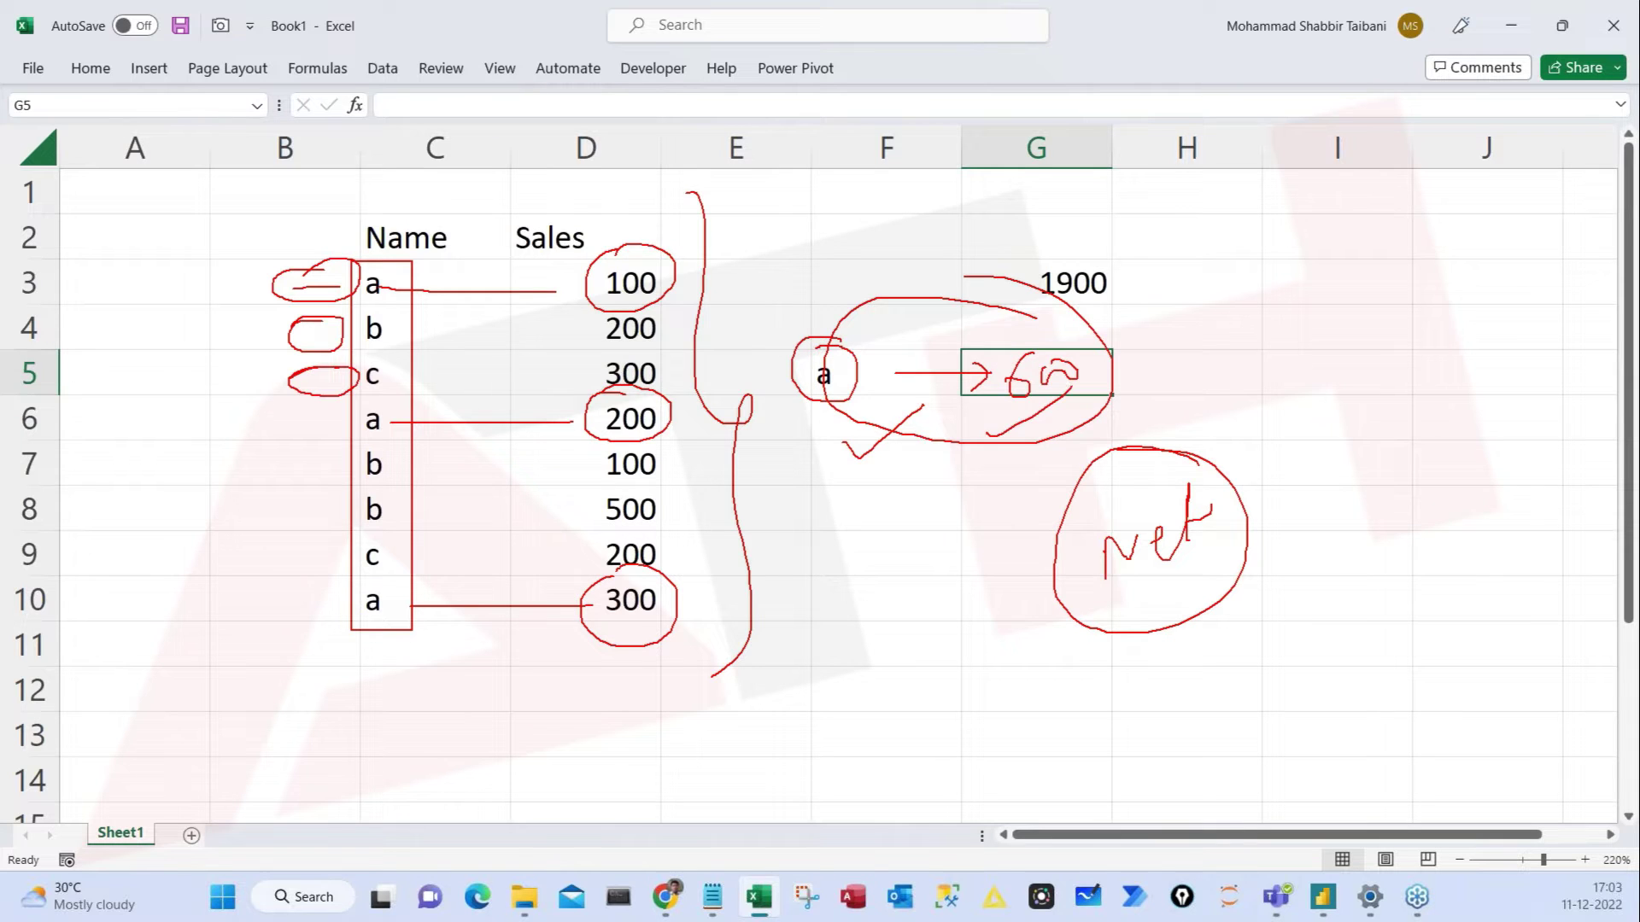
mouse_move(1078, 331)
left_mouse_down()
mouse_move(1012, 342)
mouse_move(1033, 420)
mouse_move(1025, 323)
left_mouse_up()
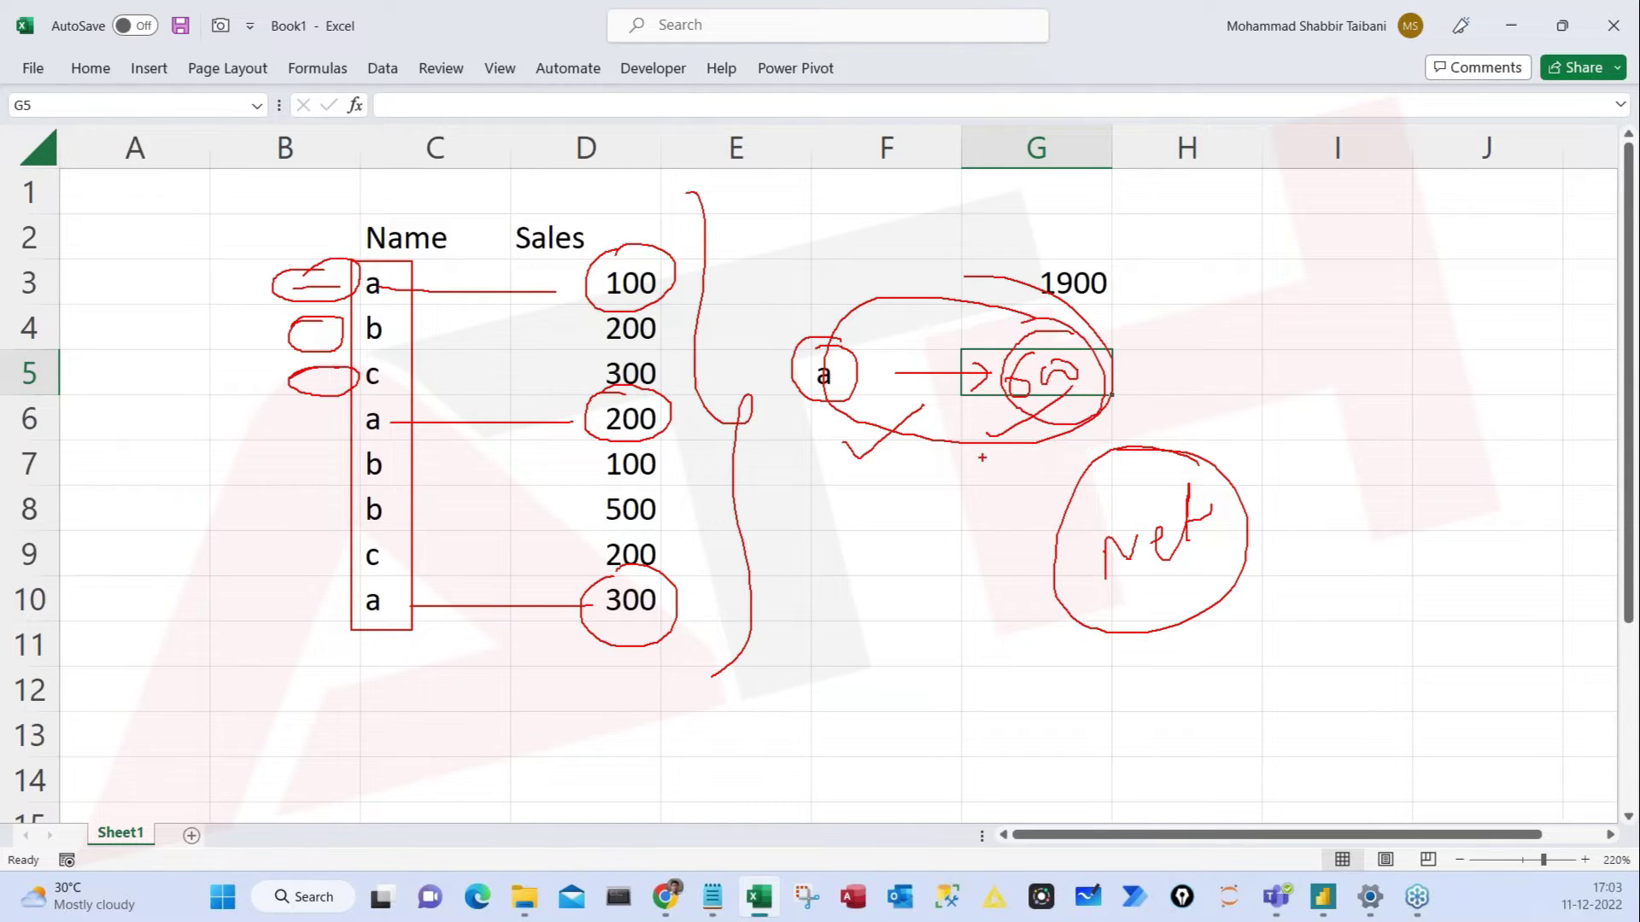
key("Escape")
Step: Enter 600 in G5 as the sales for a and fill F5:G5 with yellow
left_click_drag(886, 370, 1059, 373)
left_click(1059, 373)
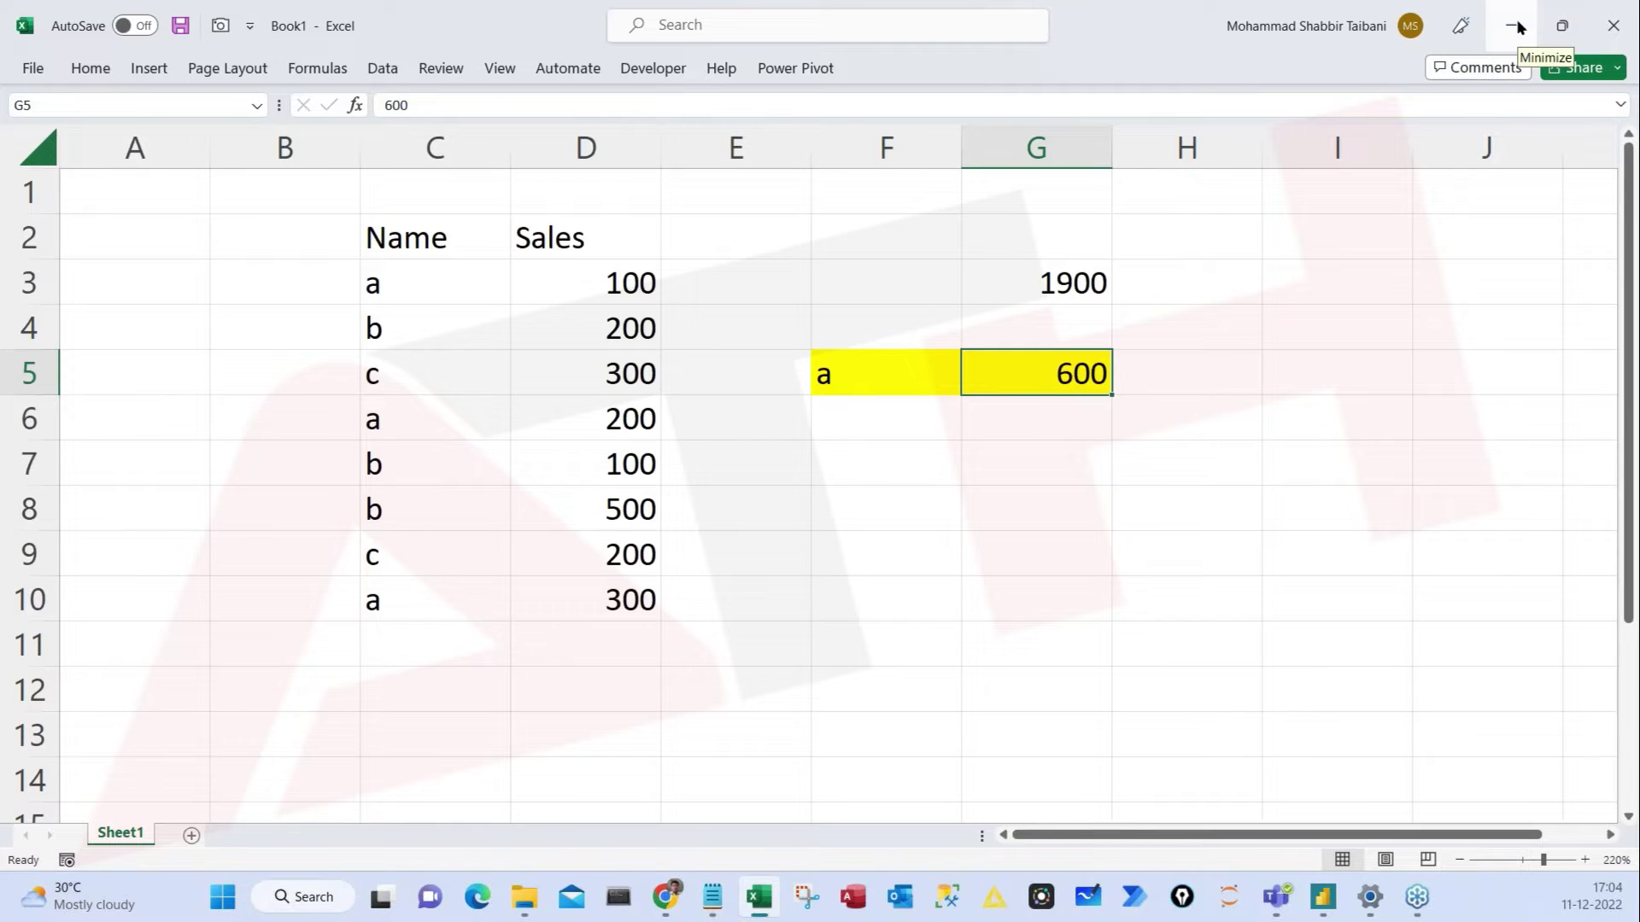
Step: Enter the label Conditional Sum in F8
left_click(921, 493)
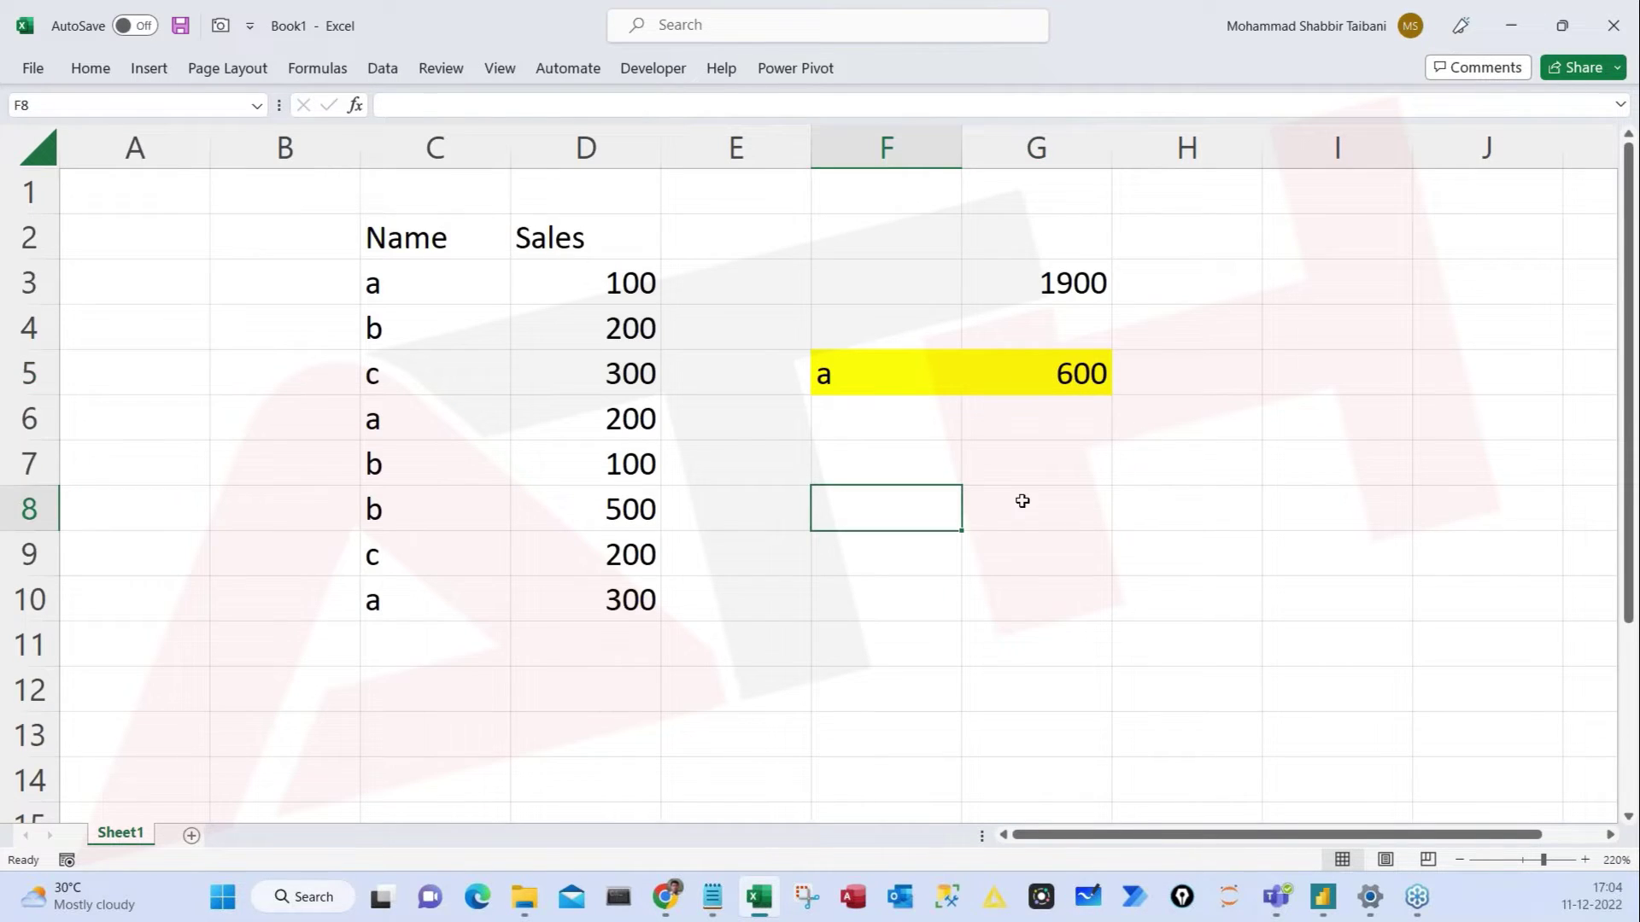
type("Conditional SUm")
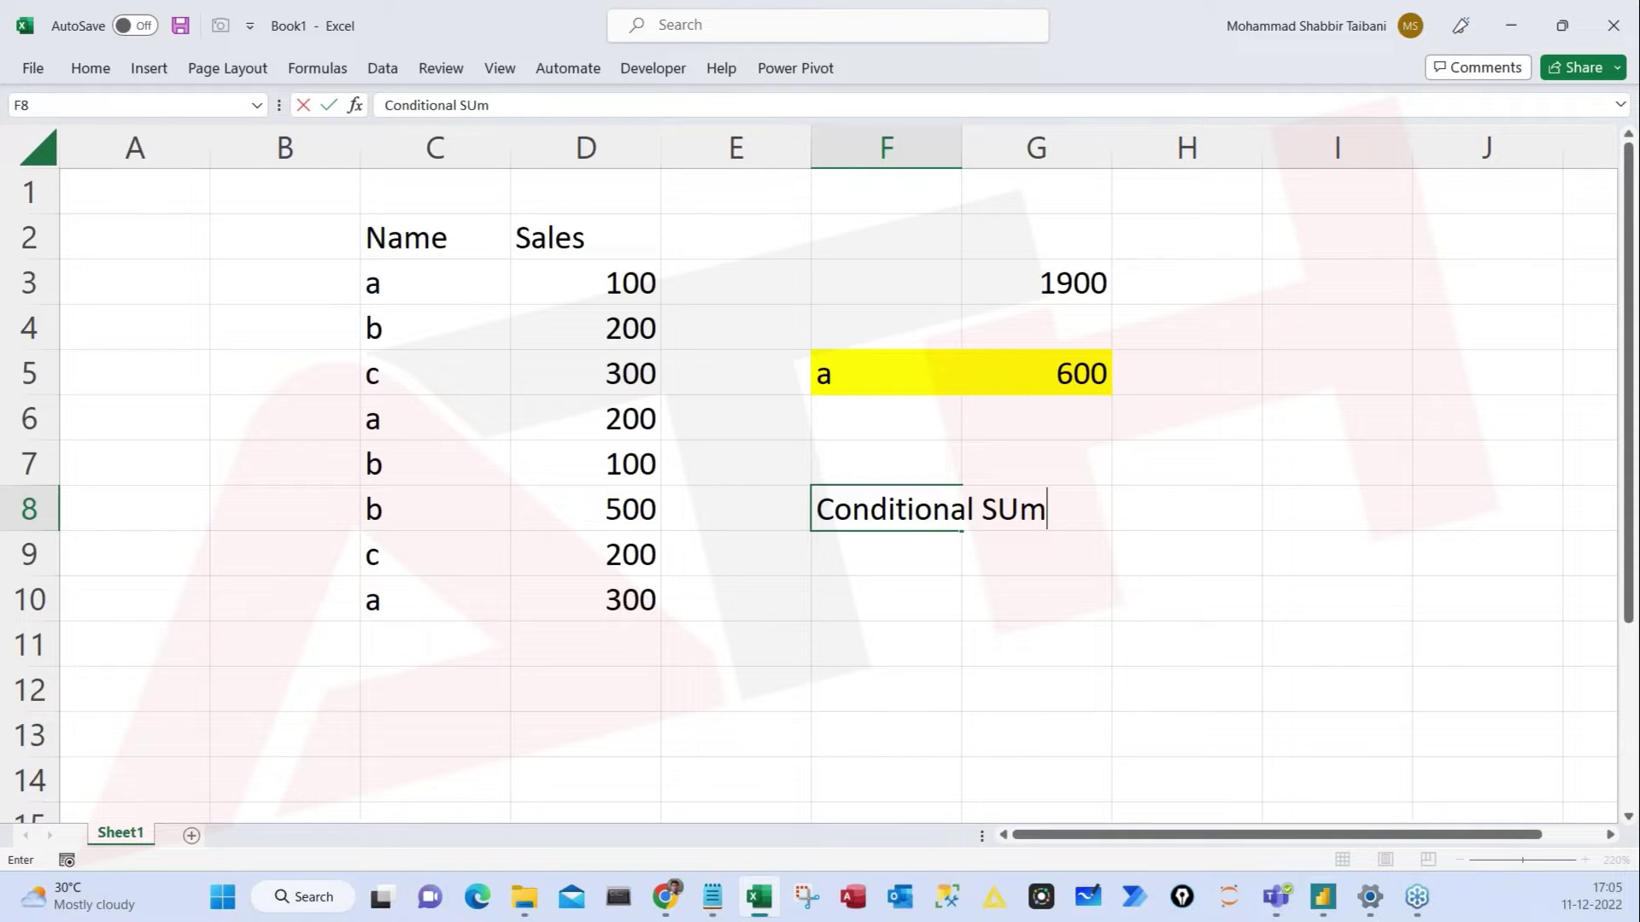
key("Return")
Step: Open the SUM formula in G3 to examine its range
key("Up")
key("Up")
key("Up")
key("Up")
key("Up")
key("Up")
key("Up")
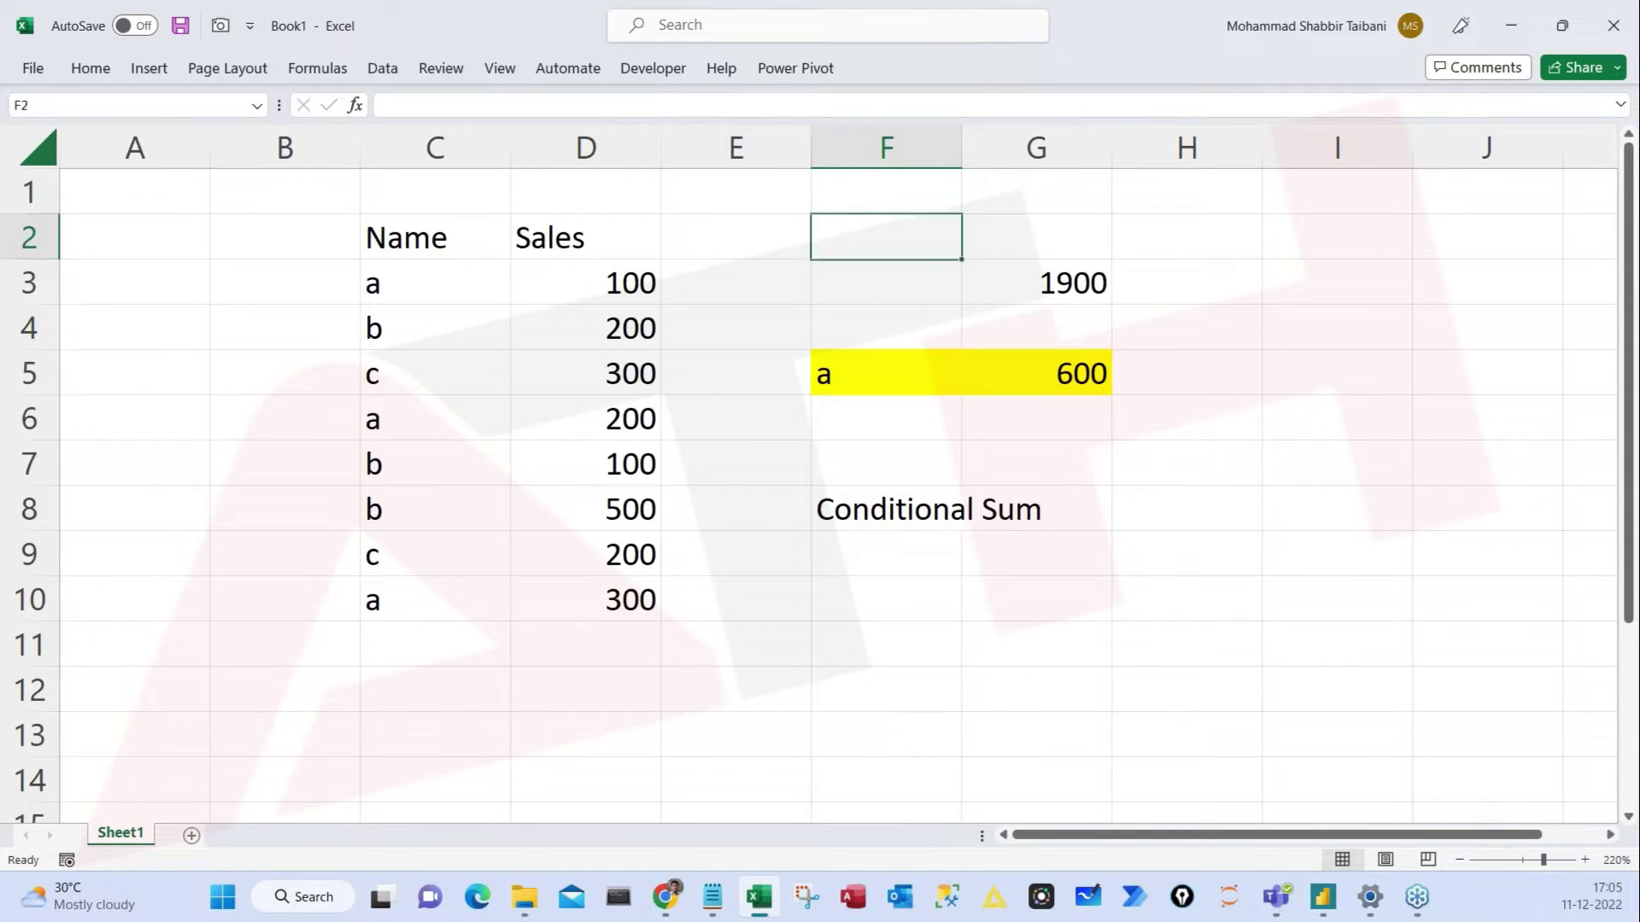
key("Right")
key("Right")
key("Down")
key("Left")
key("F2")
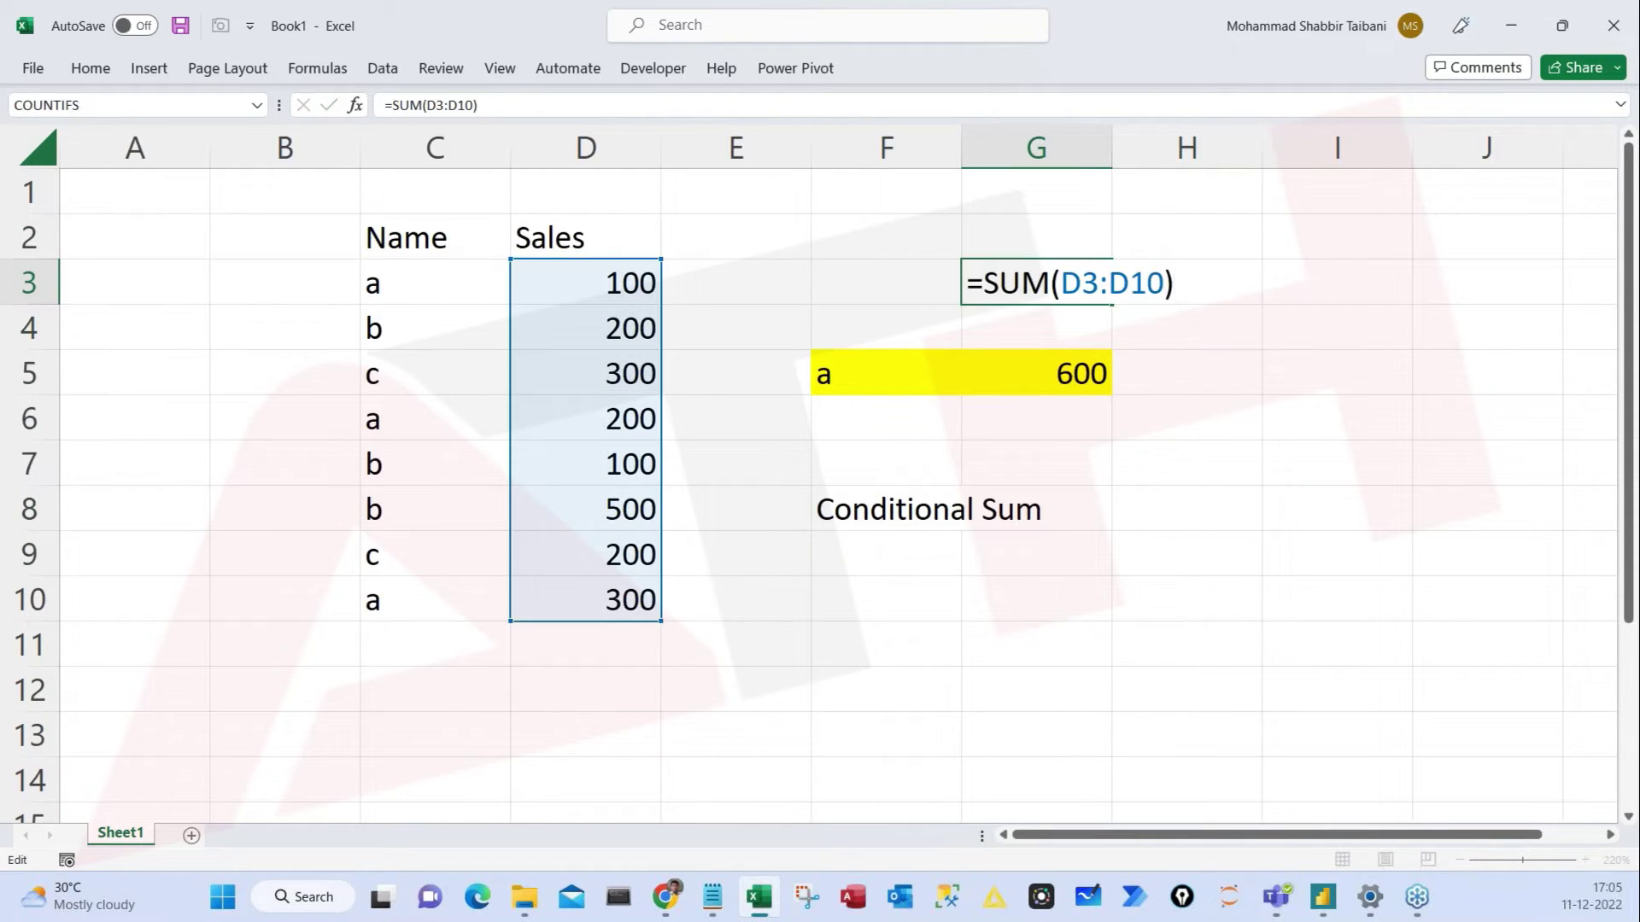
key("Return")
key("Down")
key("Down")
key("Down")
key("Down")
key("Down")
key("Left")
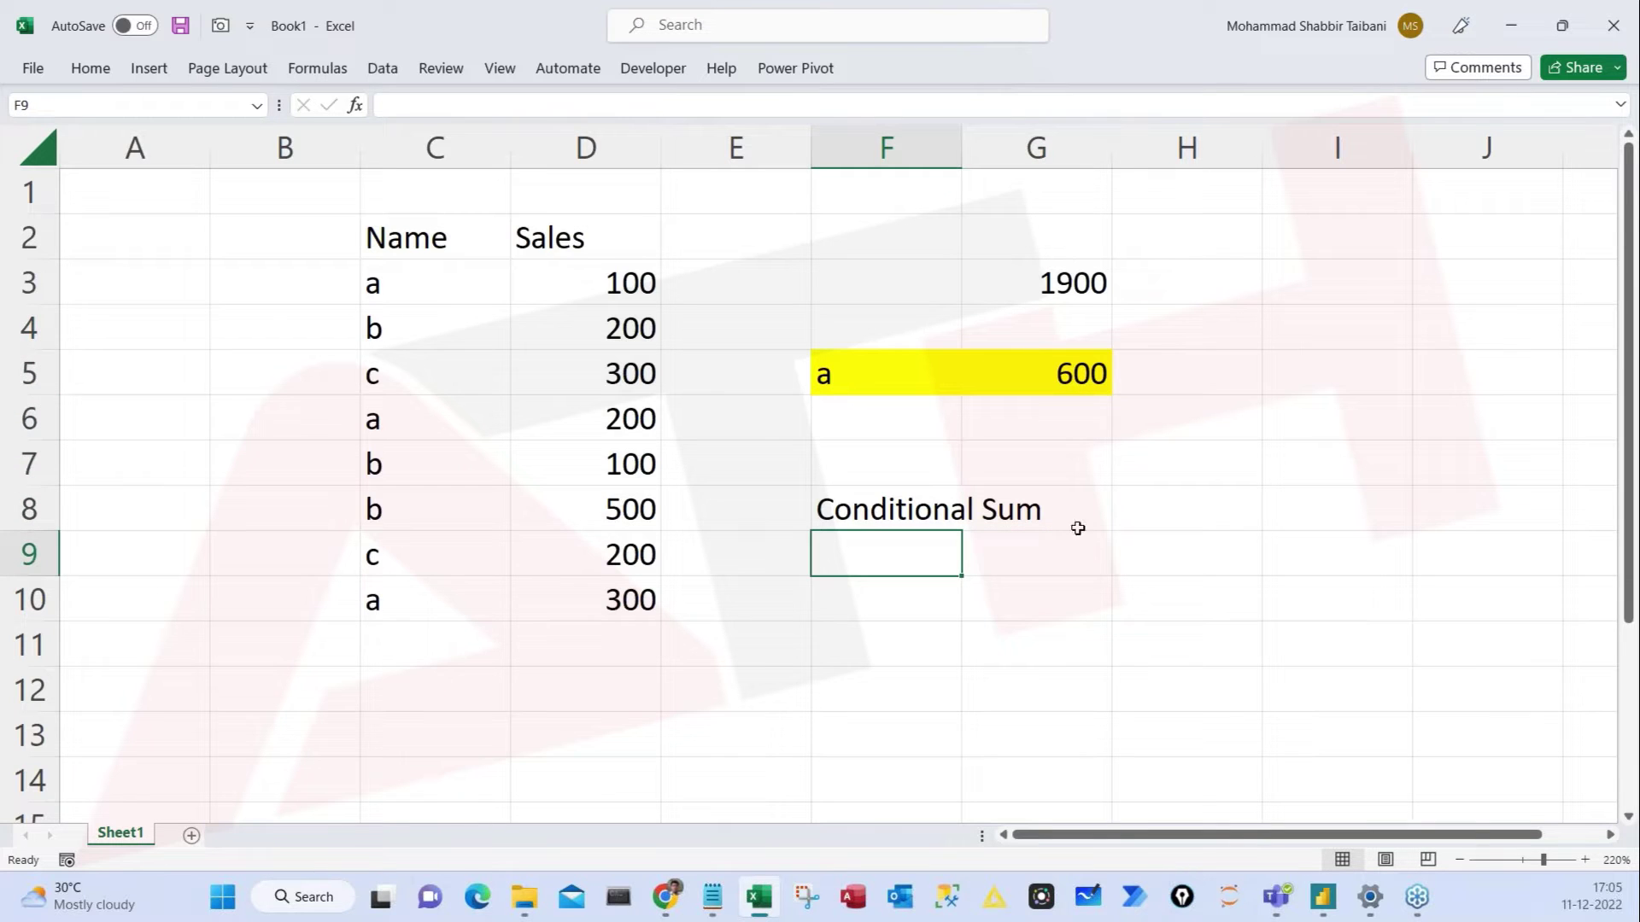
left_click(666, 335)
left_click(593, 355)
key("Down")
key("Down")
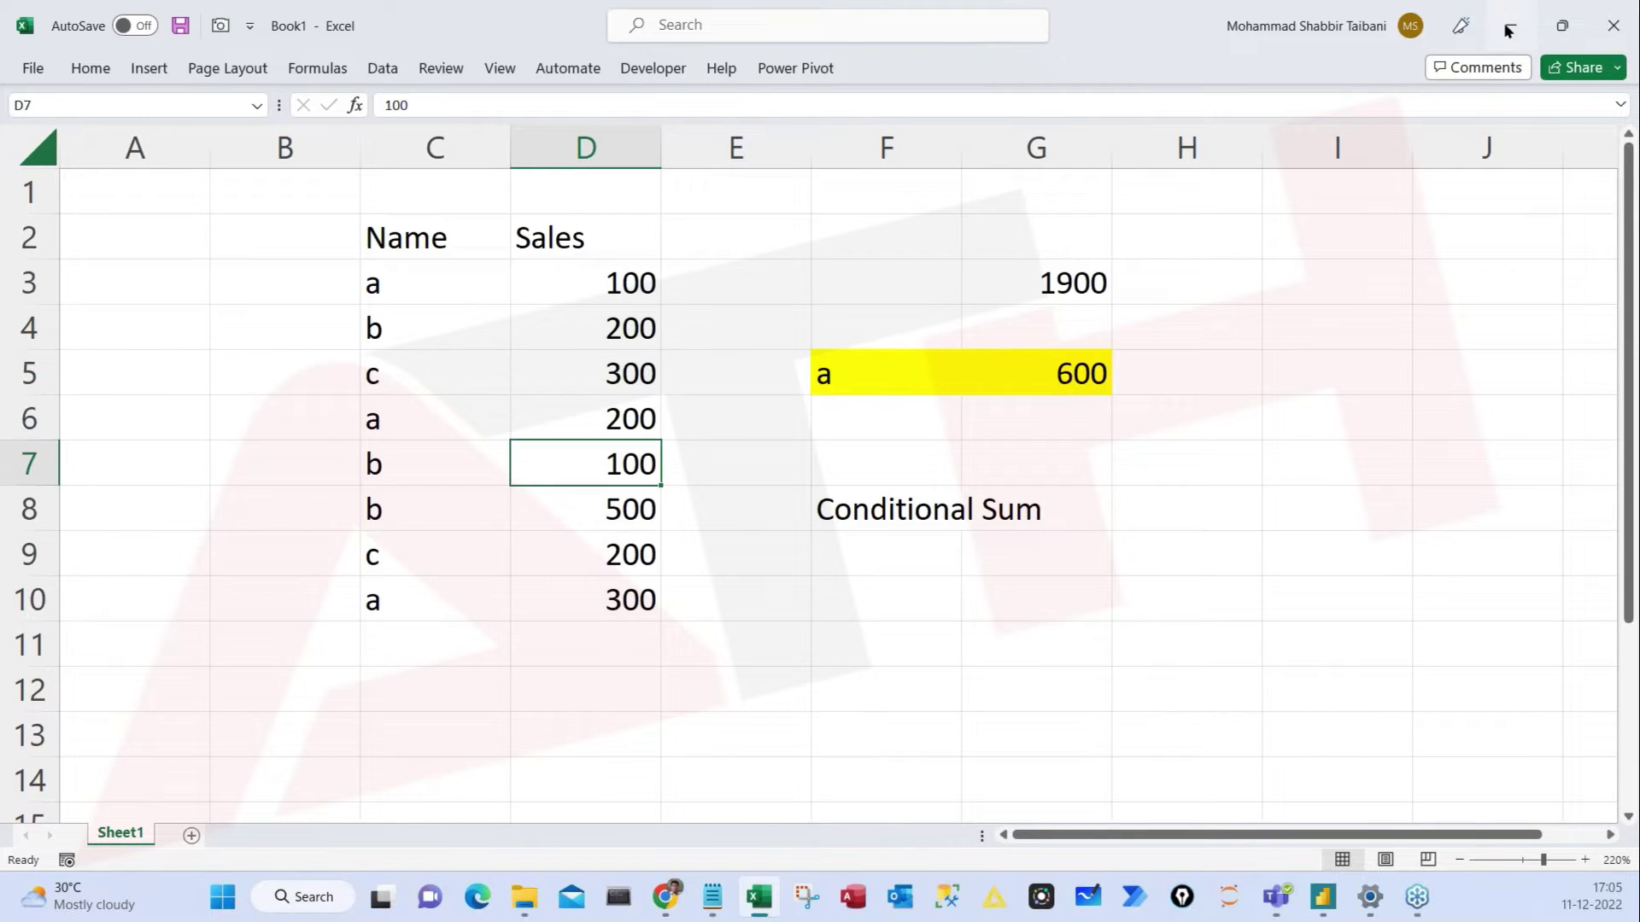
Step: Switch to Power BI Desktop and start a new measure named $ F_Sales in the # All Measure table
left_click(1562, 25)
key("alt+Tab")
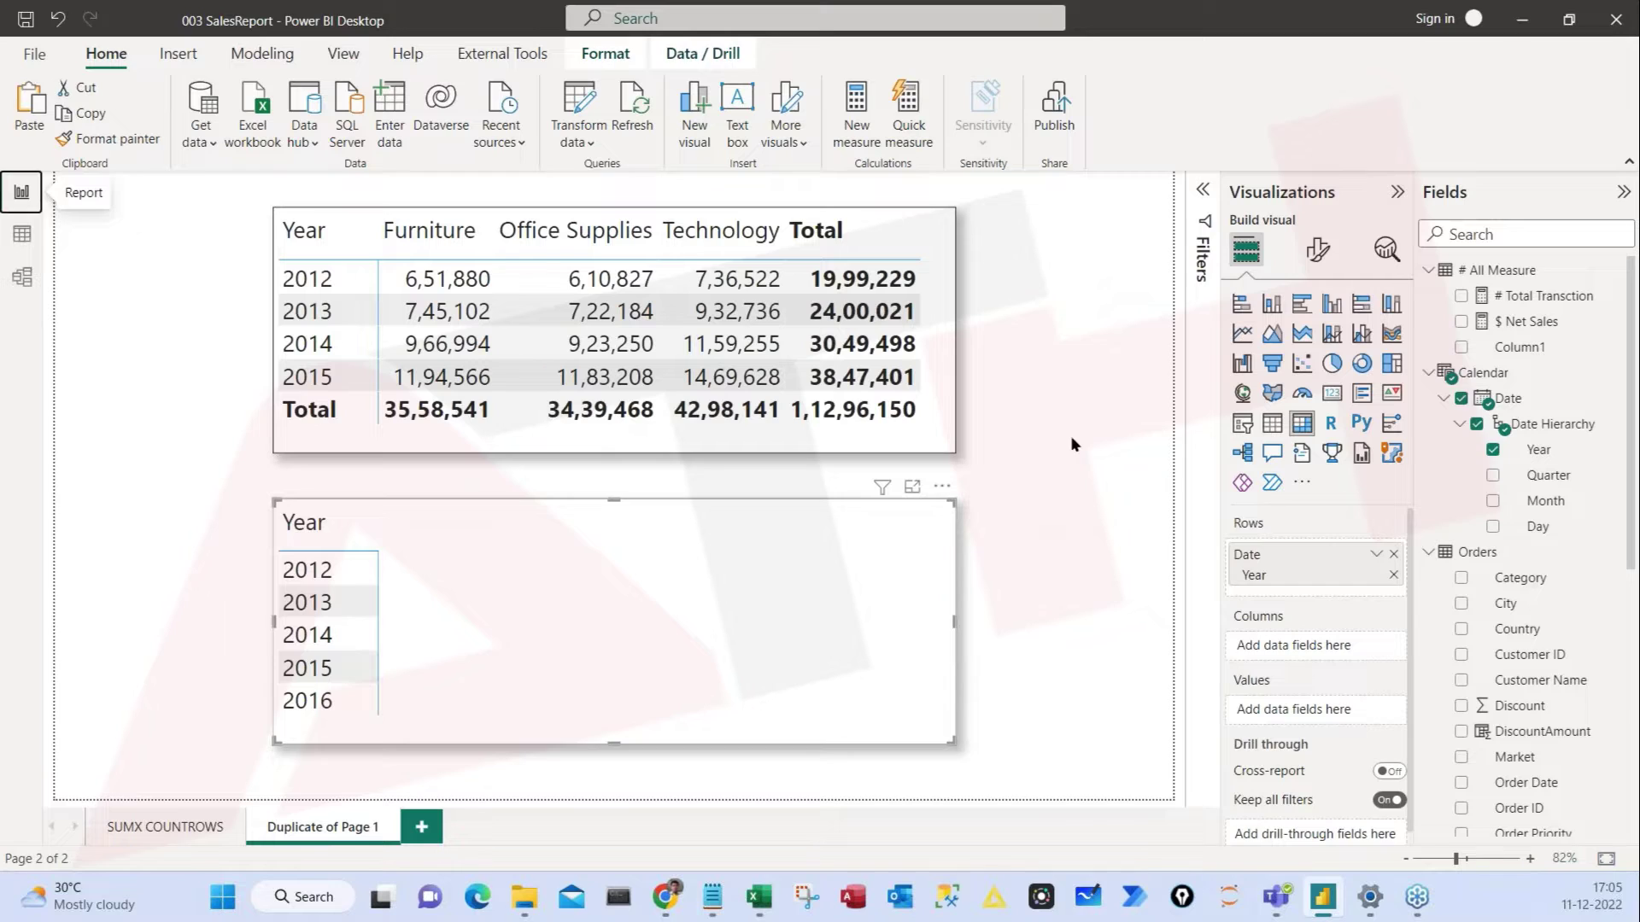
left_click(1495, 269)
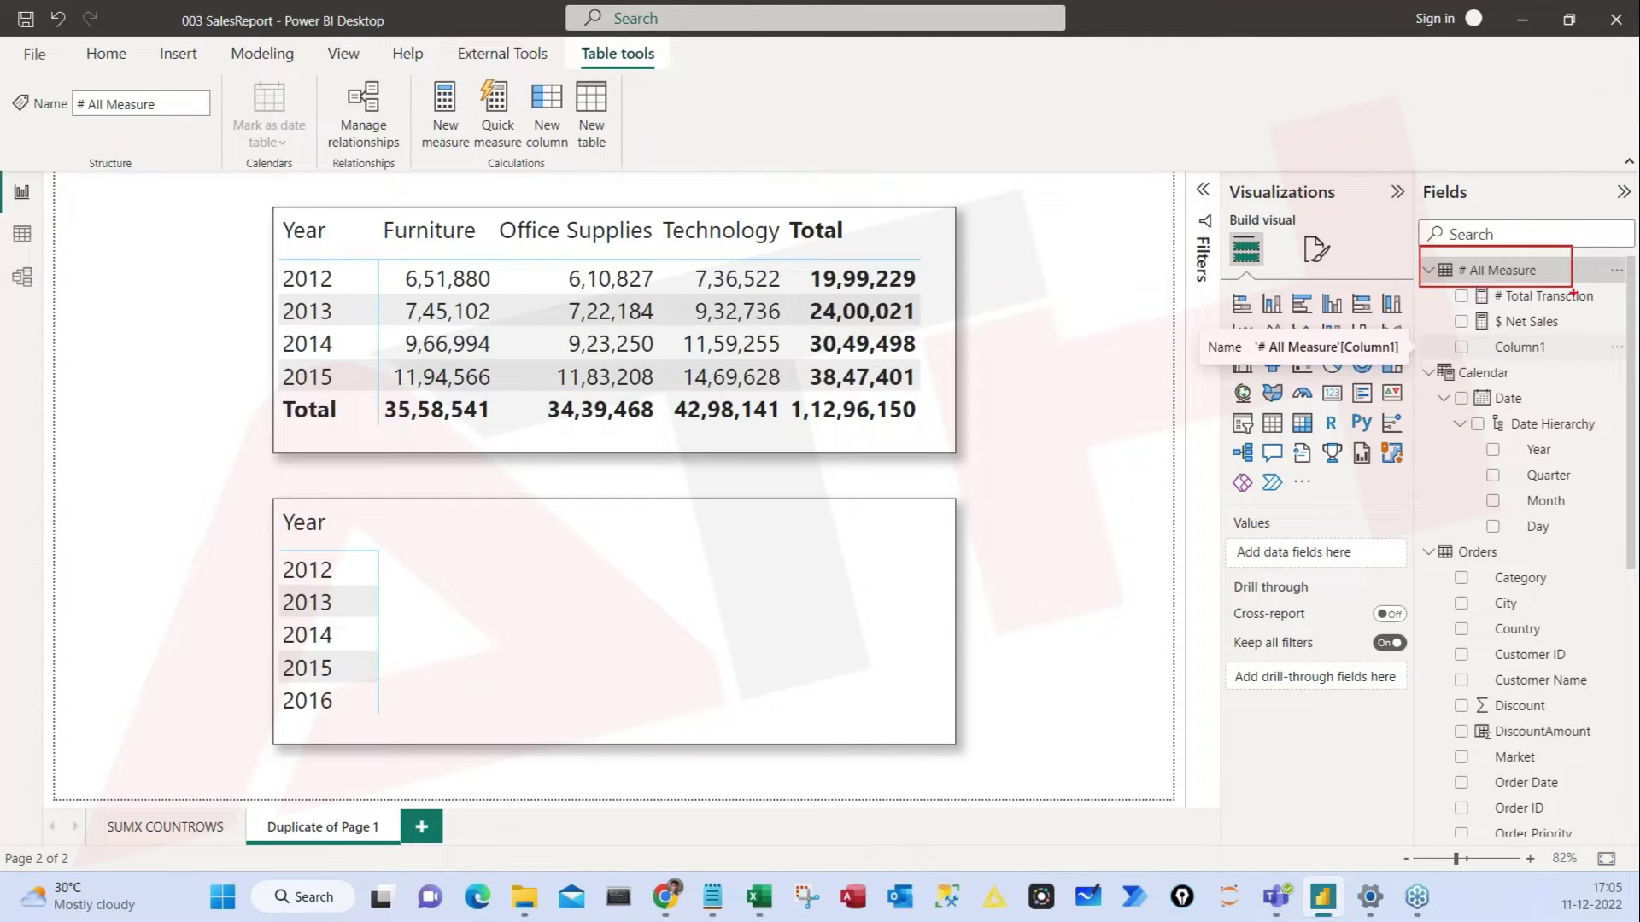
left_click(1616, 271)
left_click(1474, 279)
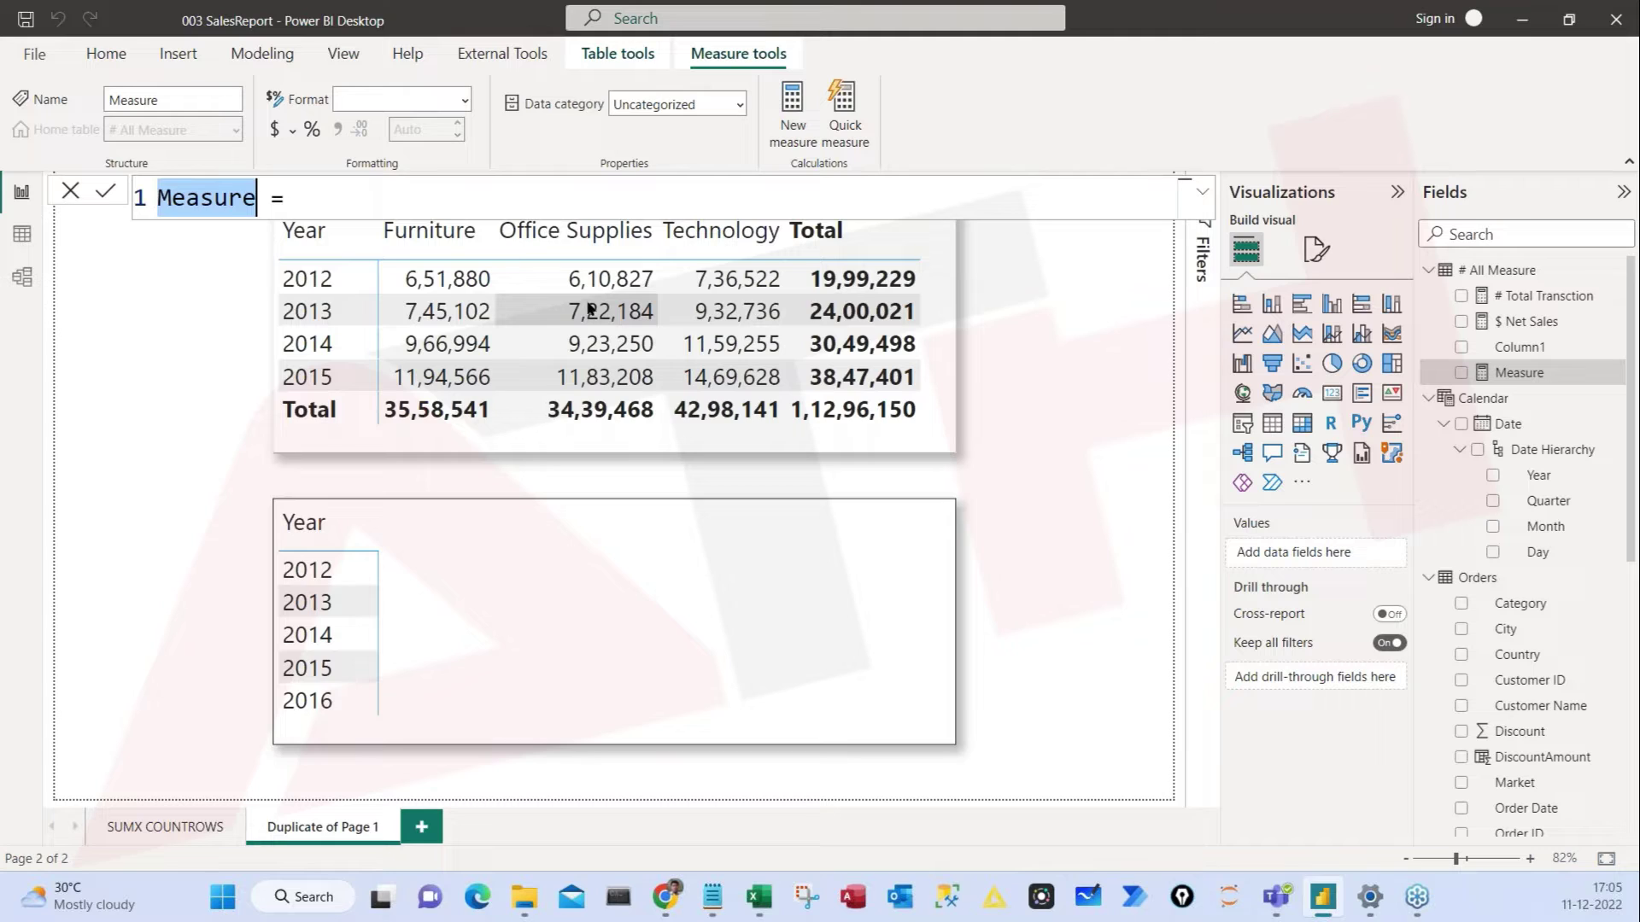
type("$ F")
type("_Sales")
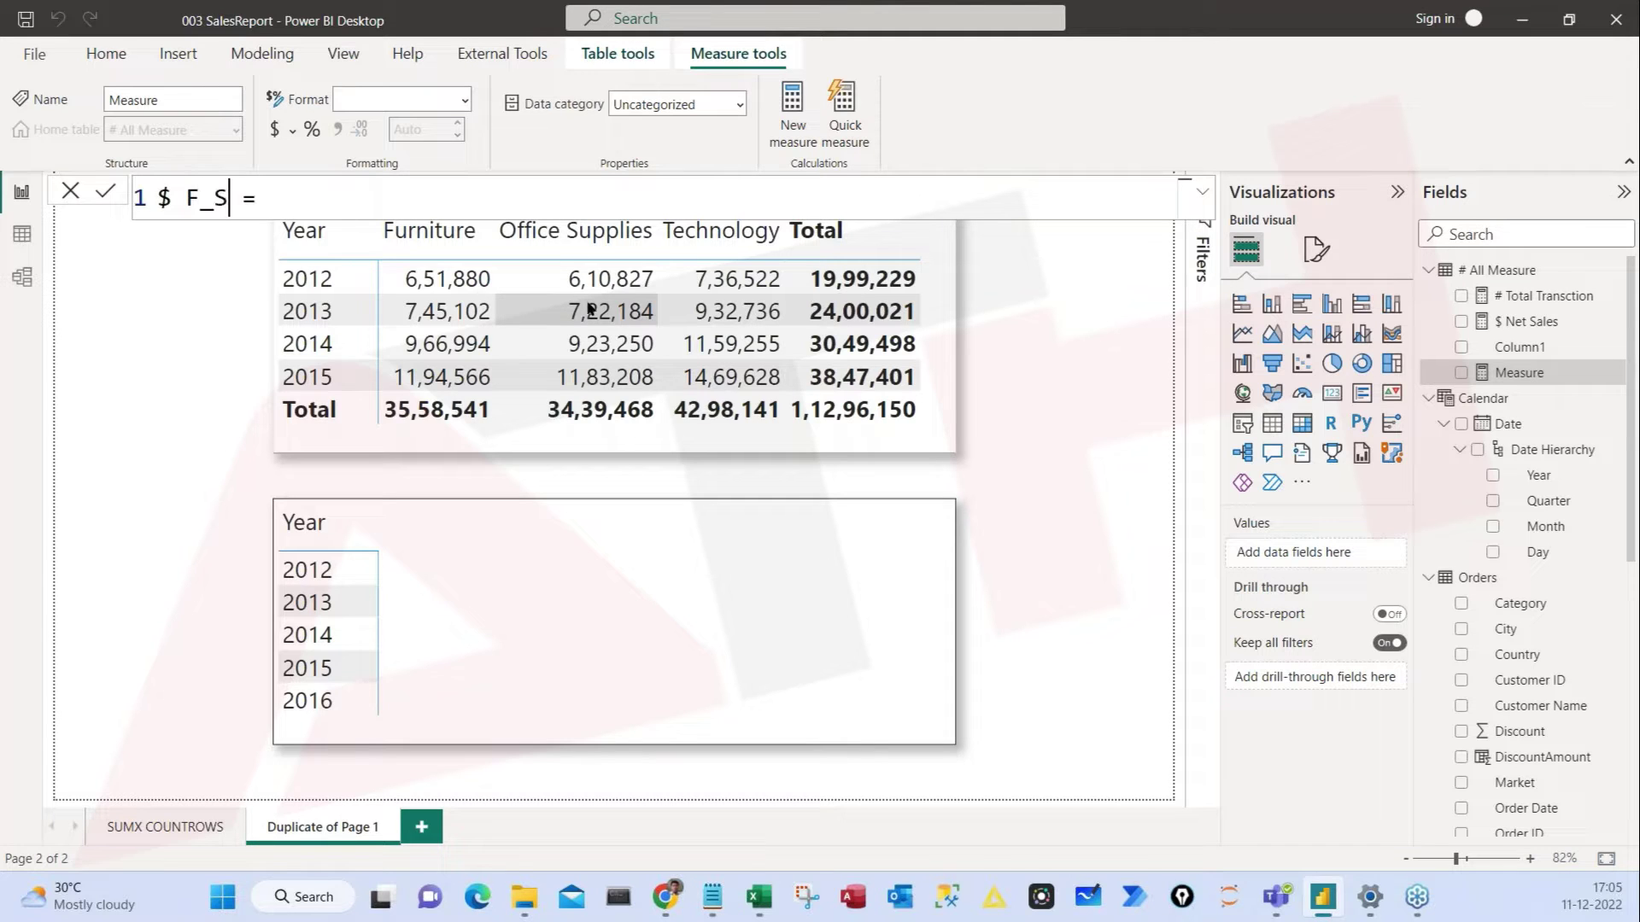
key("End")
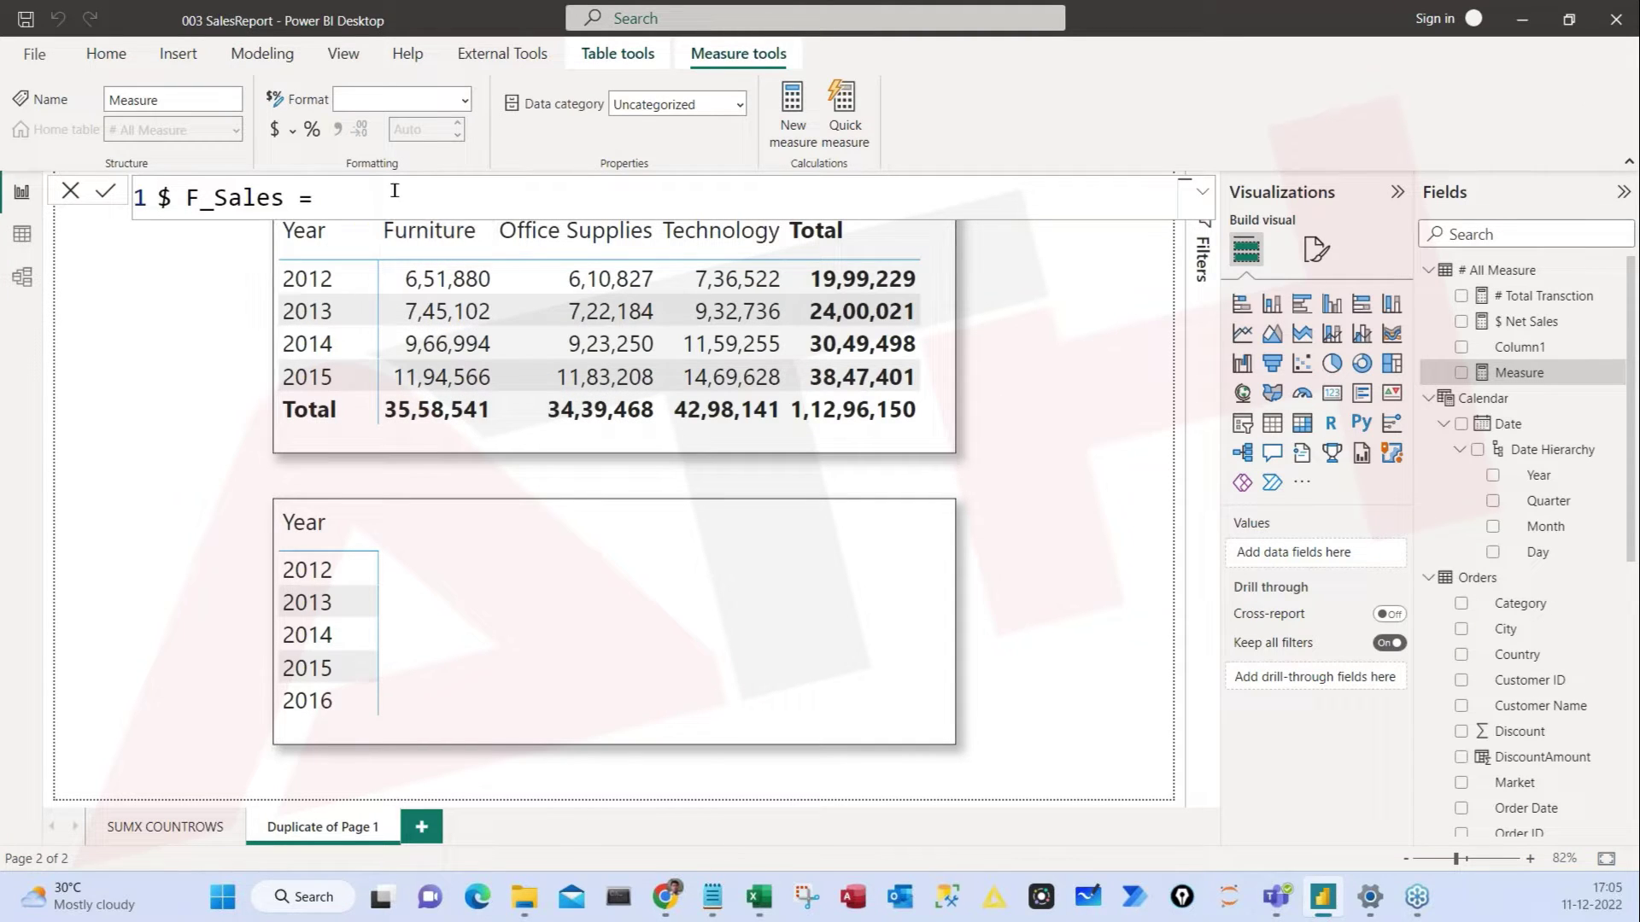
Step: Begin the $ F_Sales formula with CALCULATE and use the [$ Net Sales] measure as its expression
type("cal")
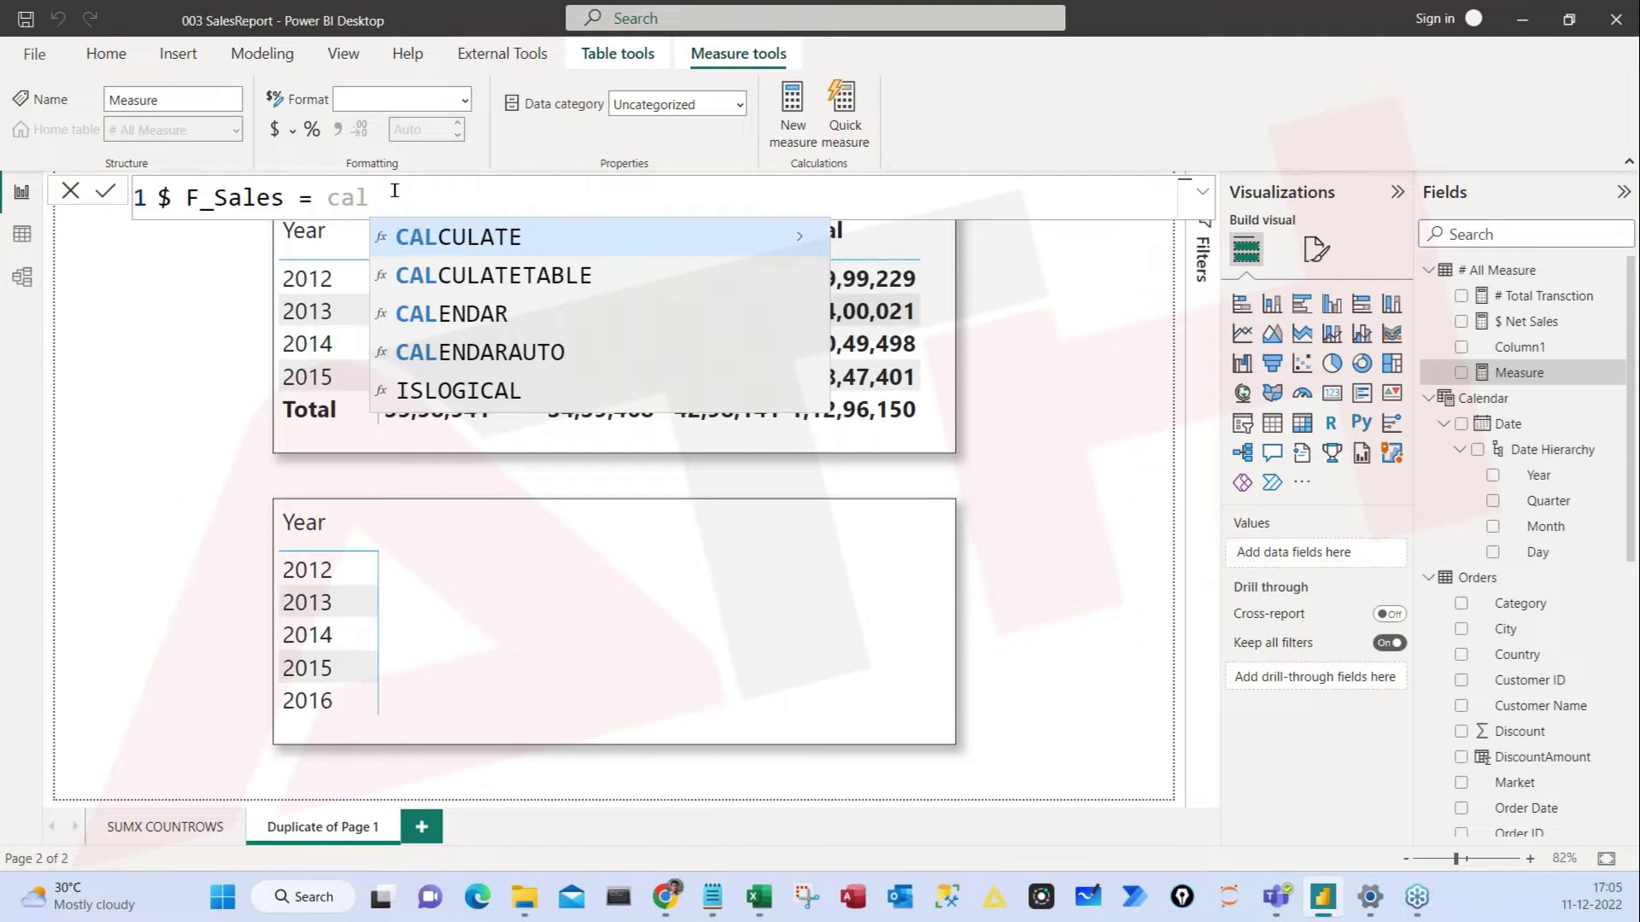
left_click(451, 241)
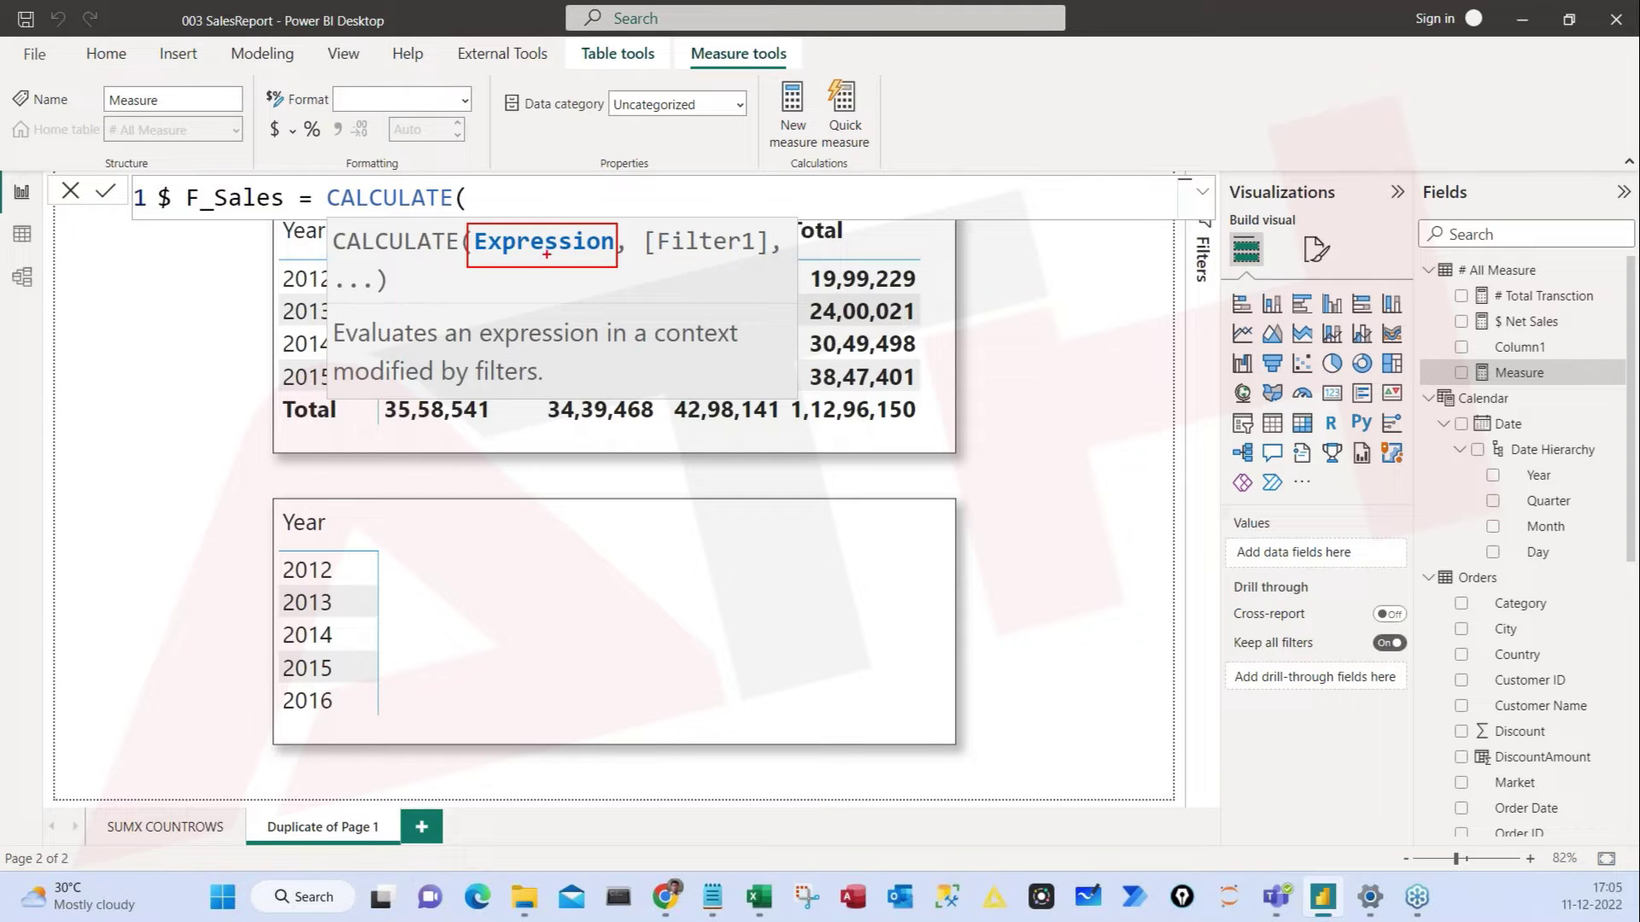
mouse_move(533, 213)
left_mouse_down()
mouse_move(500, 208)
mouse_move(476, 291)
mouse_move(614, 282)
mouse_move(491, 203)
left_mouse_up()
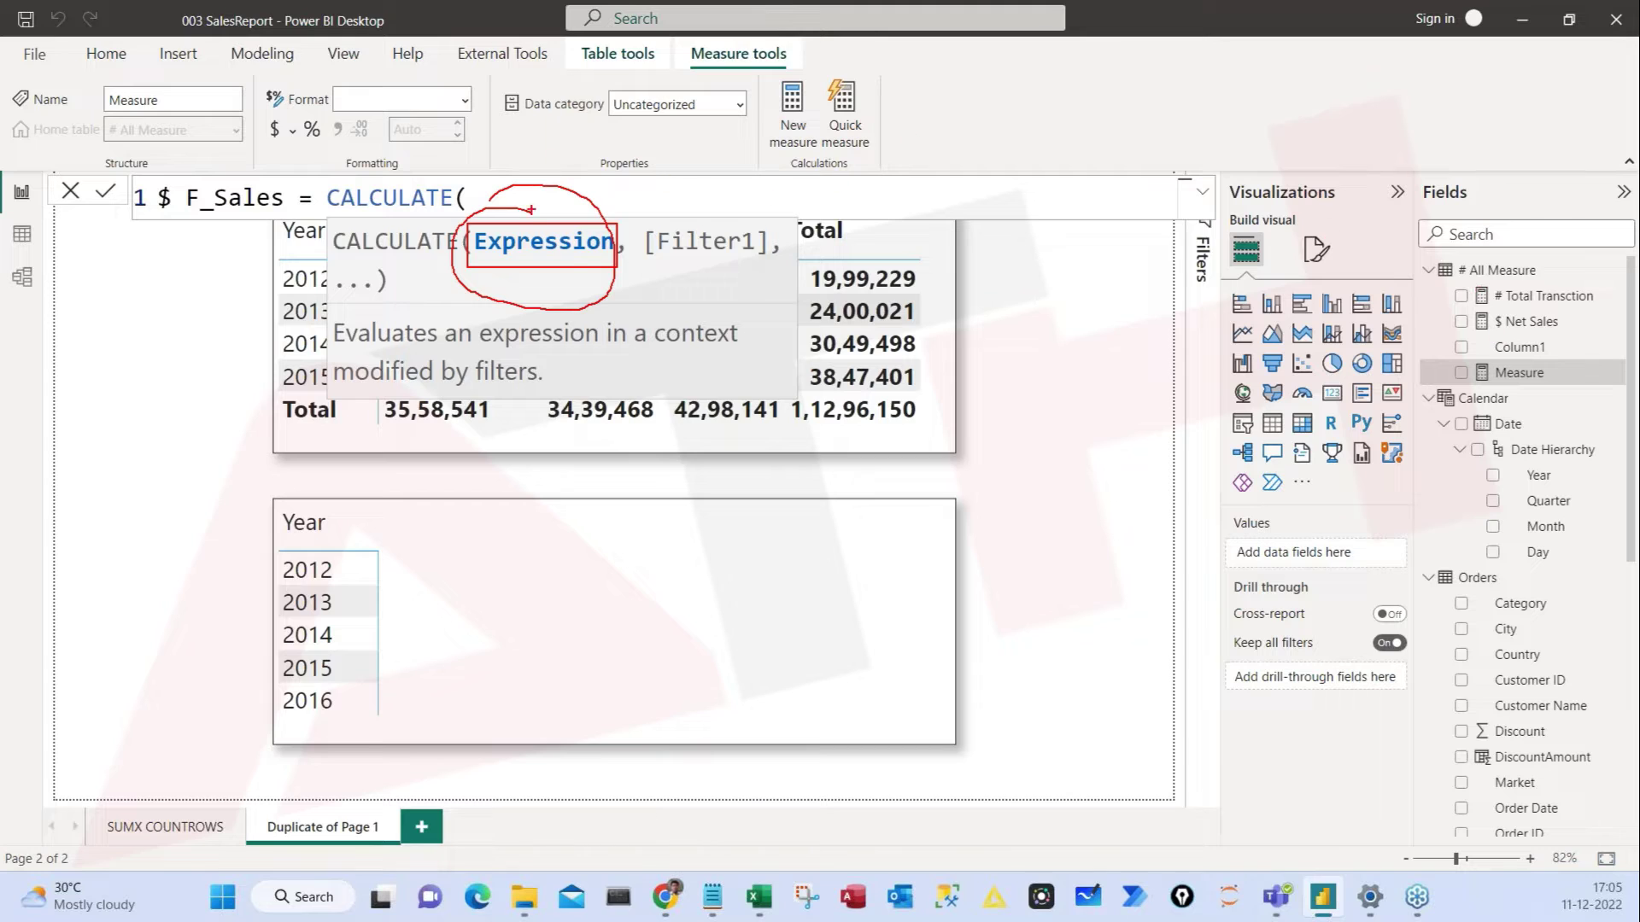
left_click_drag(1450, 306, 1587, 342)
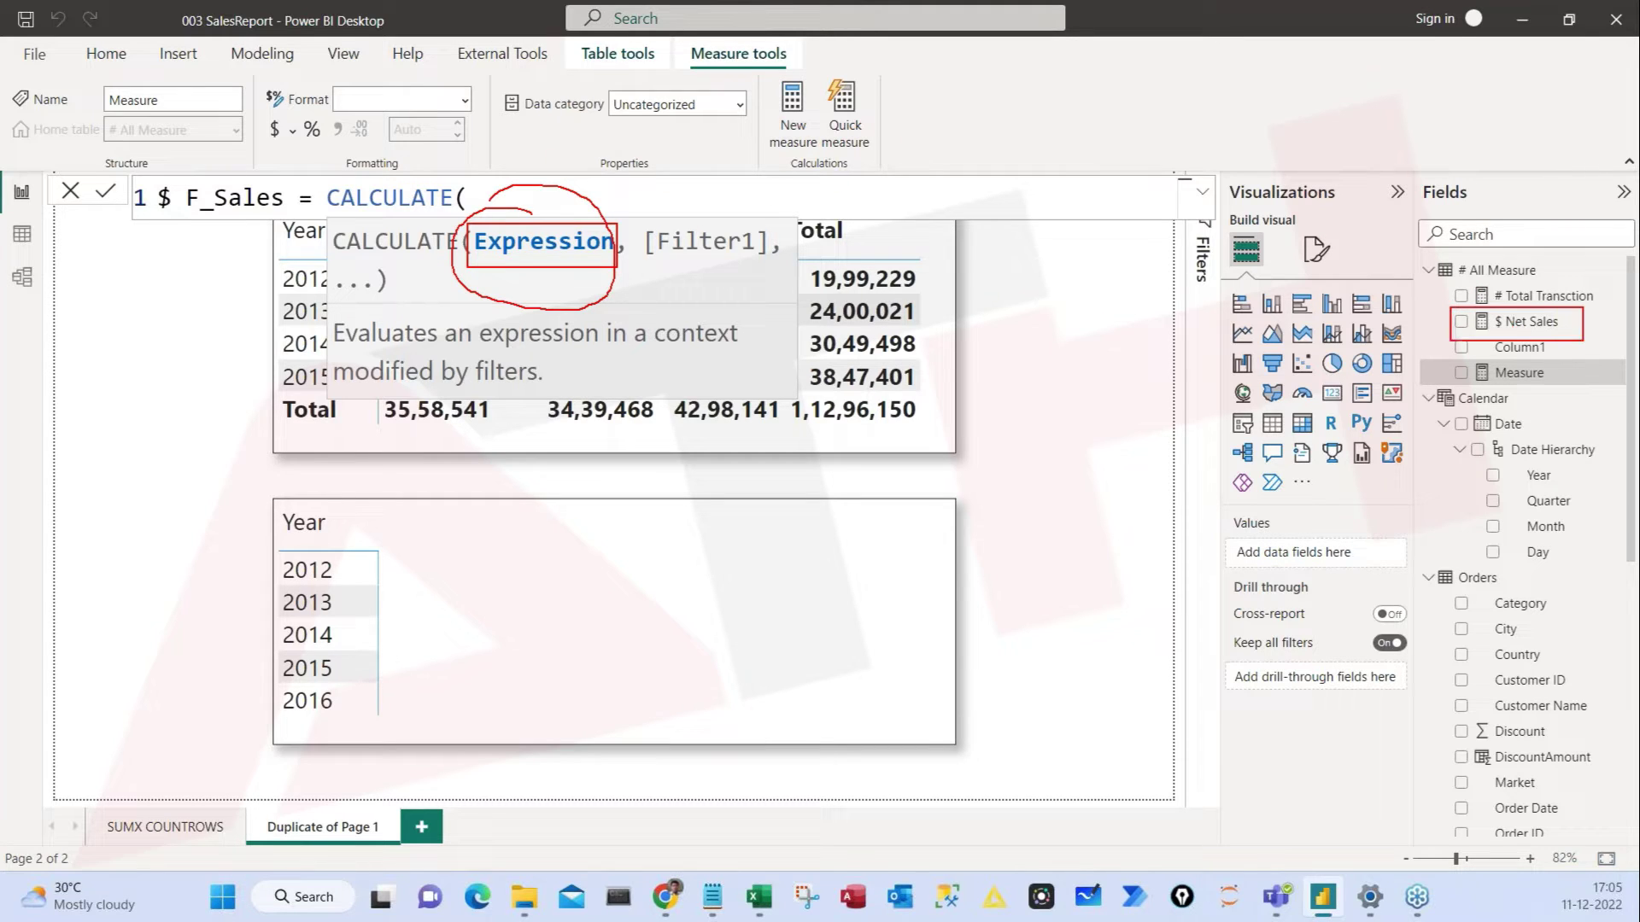
left_click_drag(1003, 273, 1097, 519)
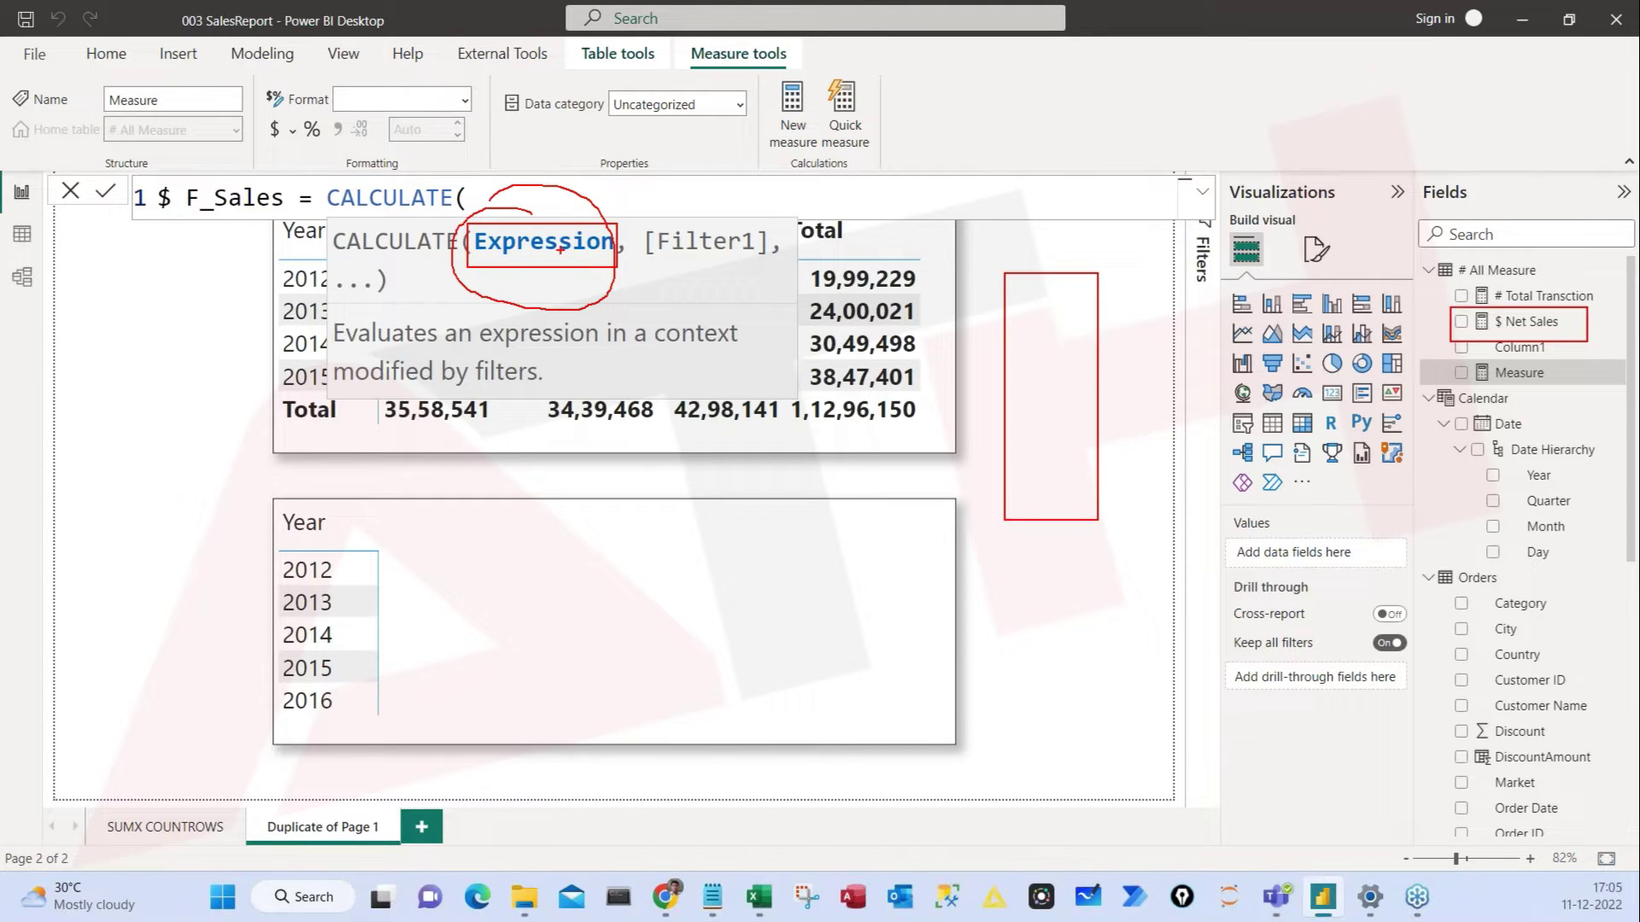
key("Escape")
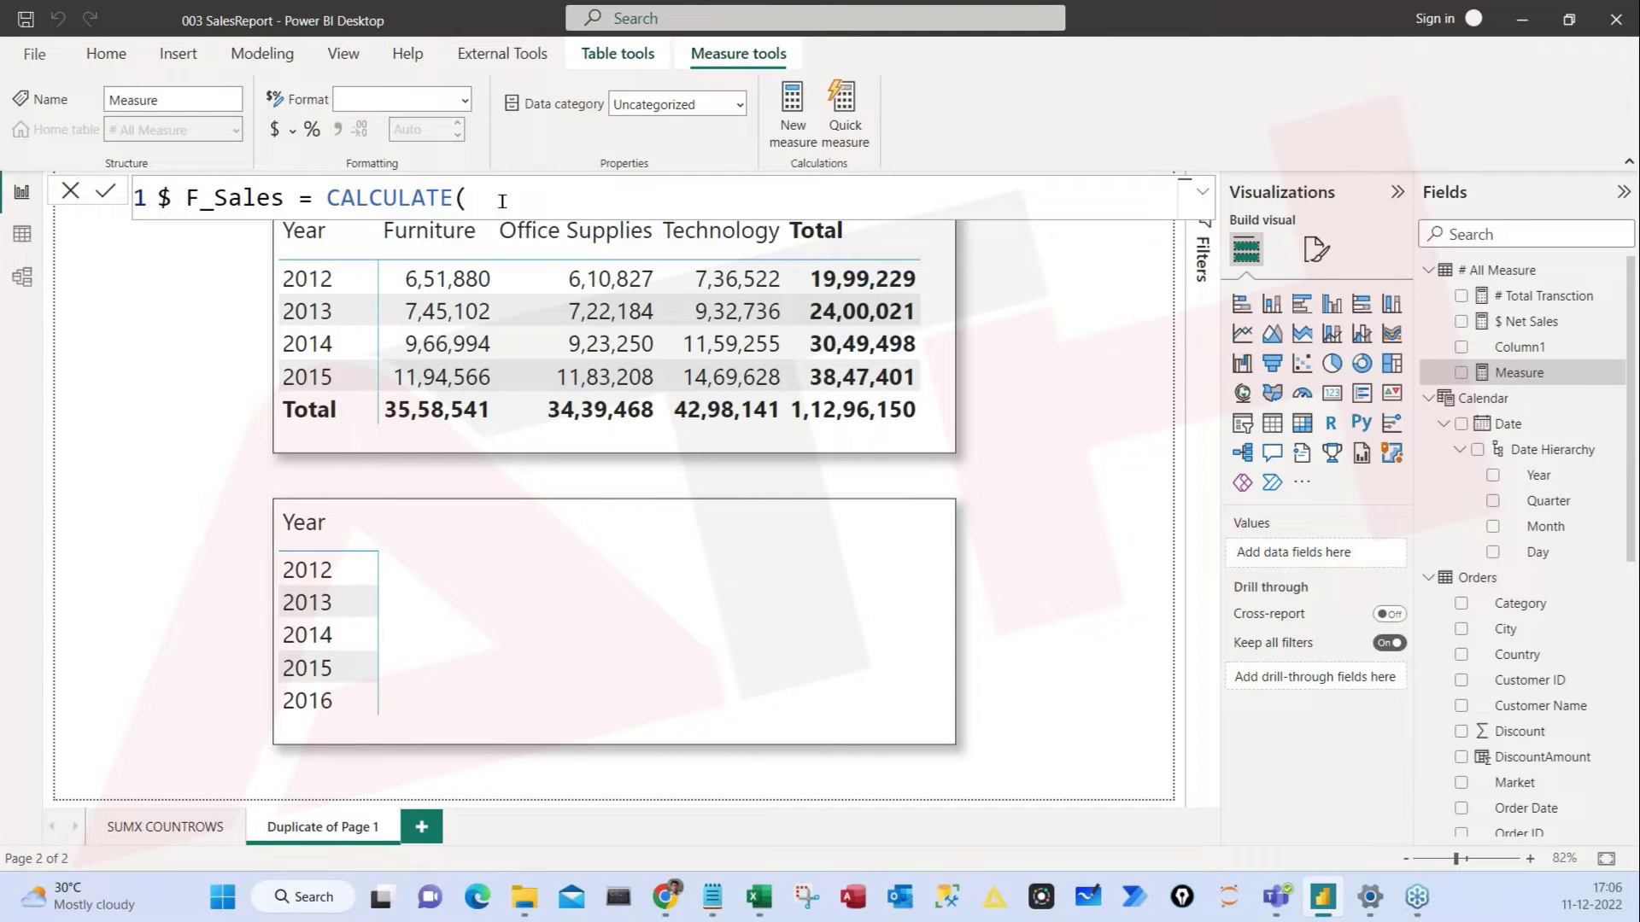
type("[")
key("Down")
key("Tab")
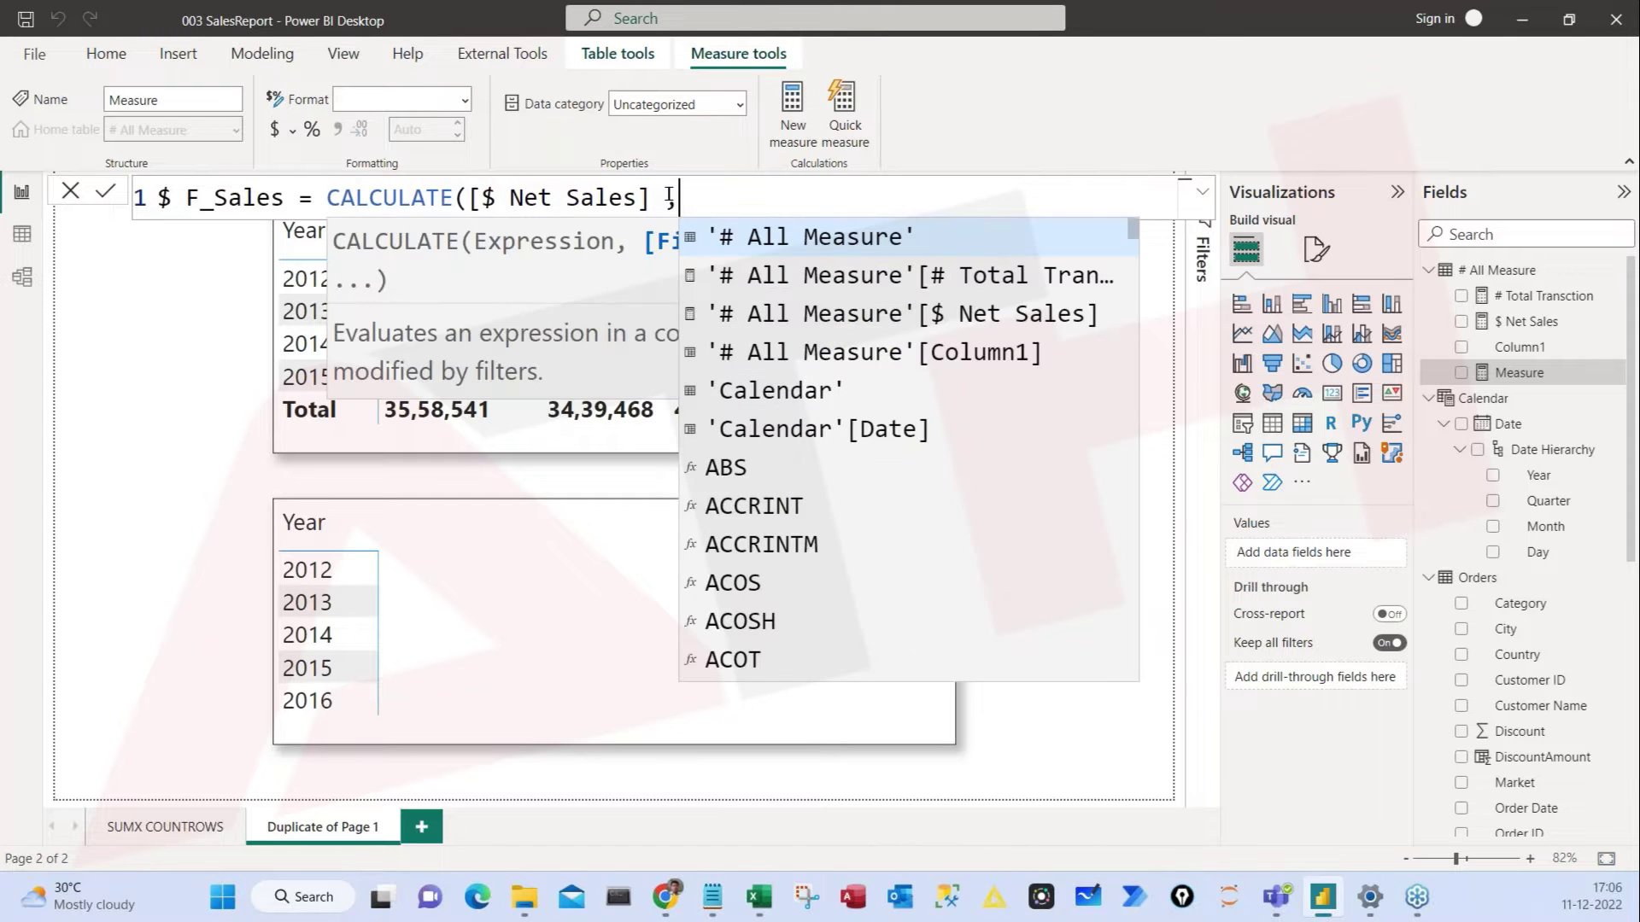
type(",")
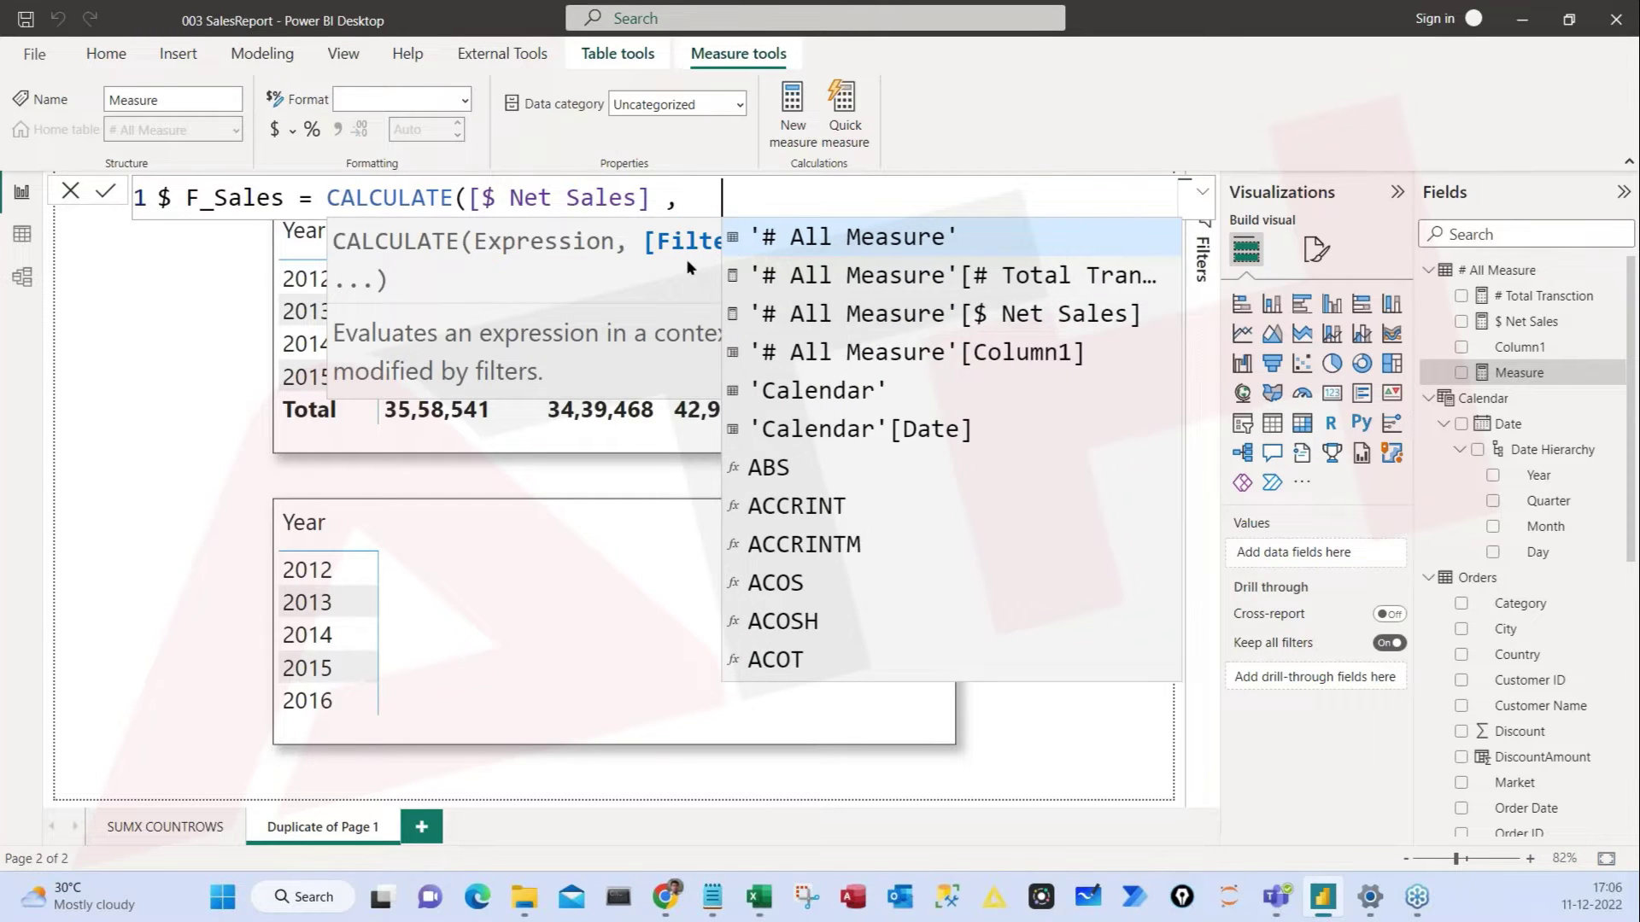
key("BackSpace")
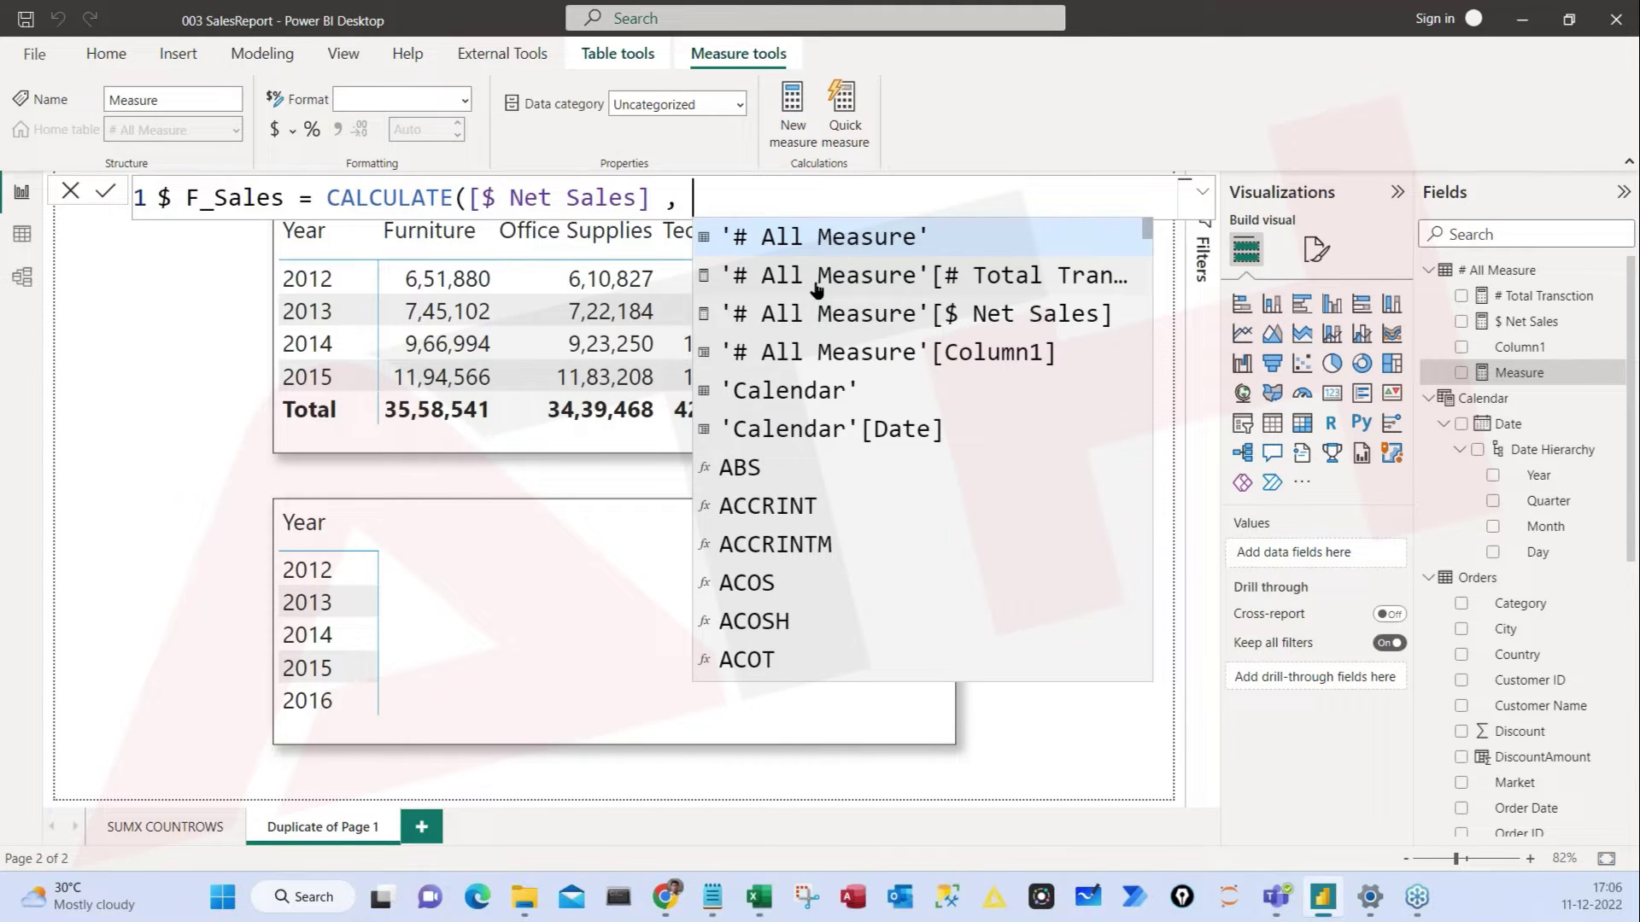
Step: Add the filter Orders[Category] ="Furniture" to the CALCULATE formula, close its bracket and commit the measure
type("or")
key("Down")
key("Down")
key("Tab")
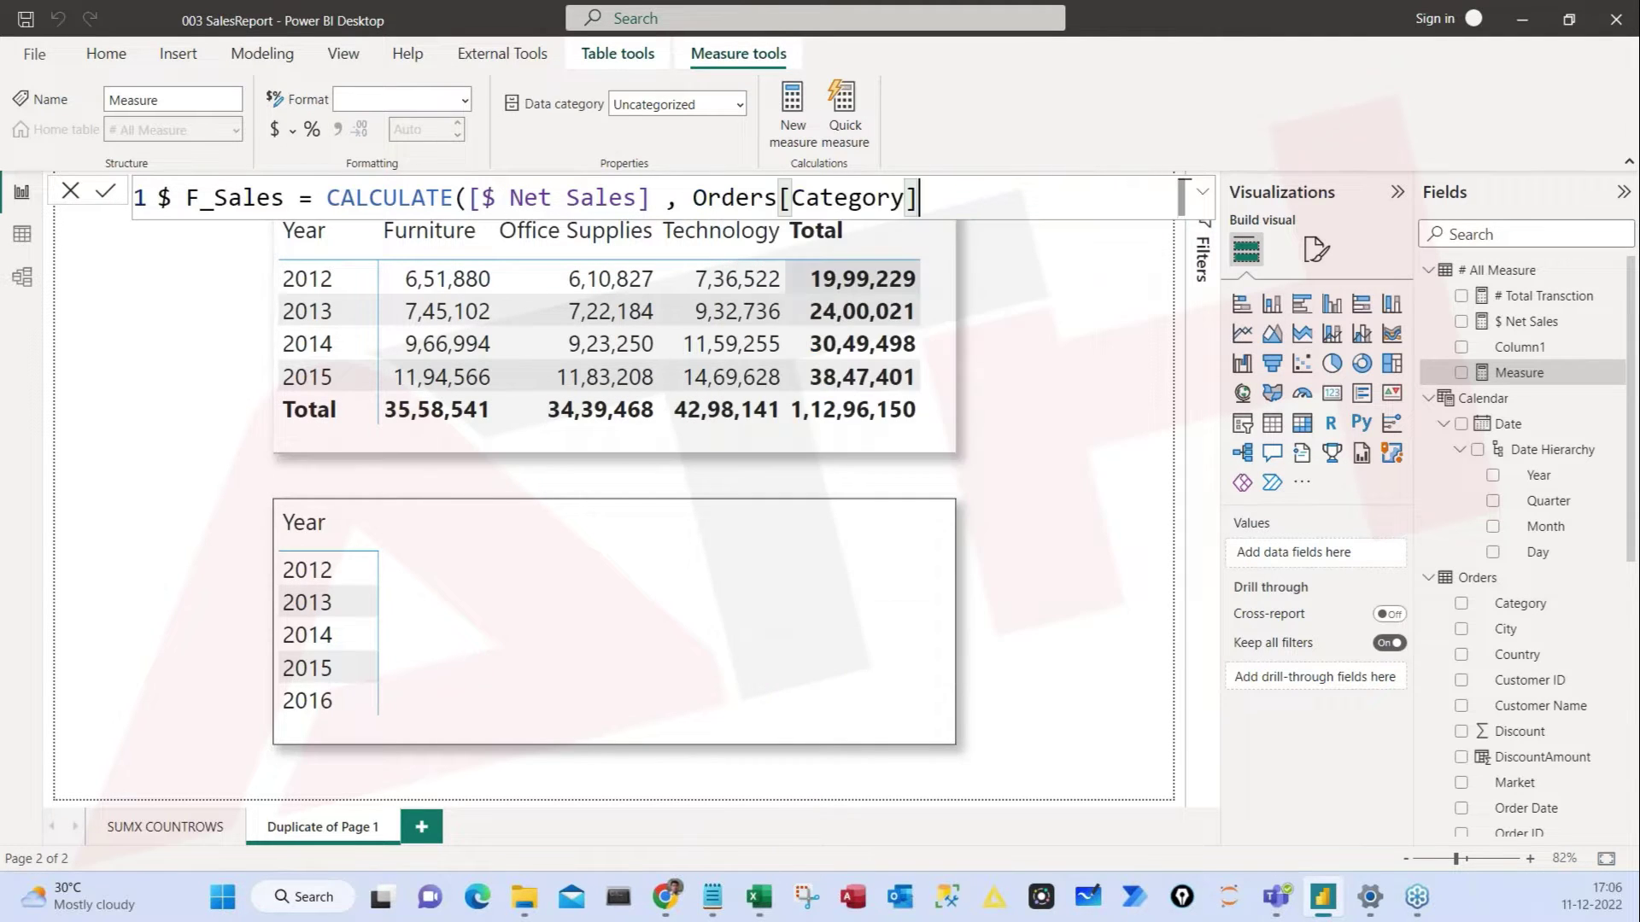
scroll(897, 194, "down", 1)
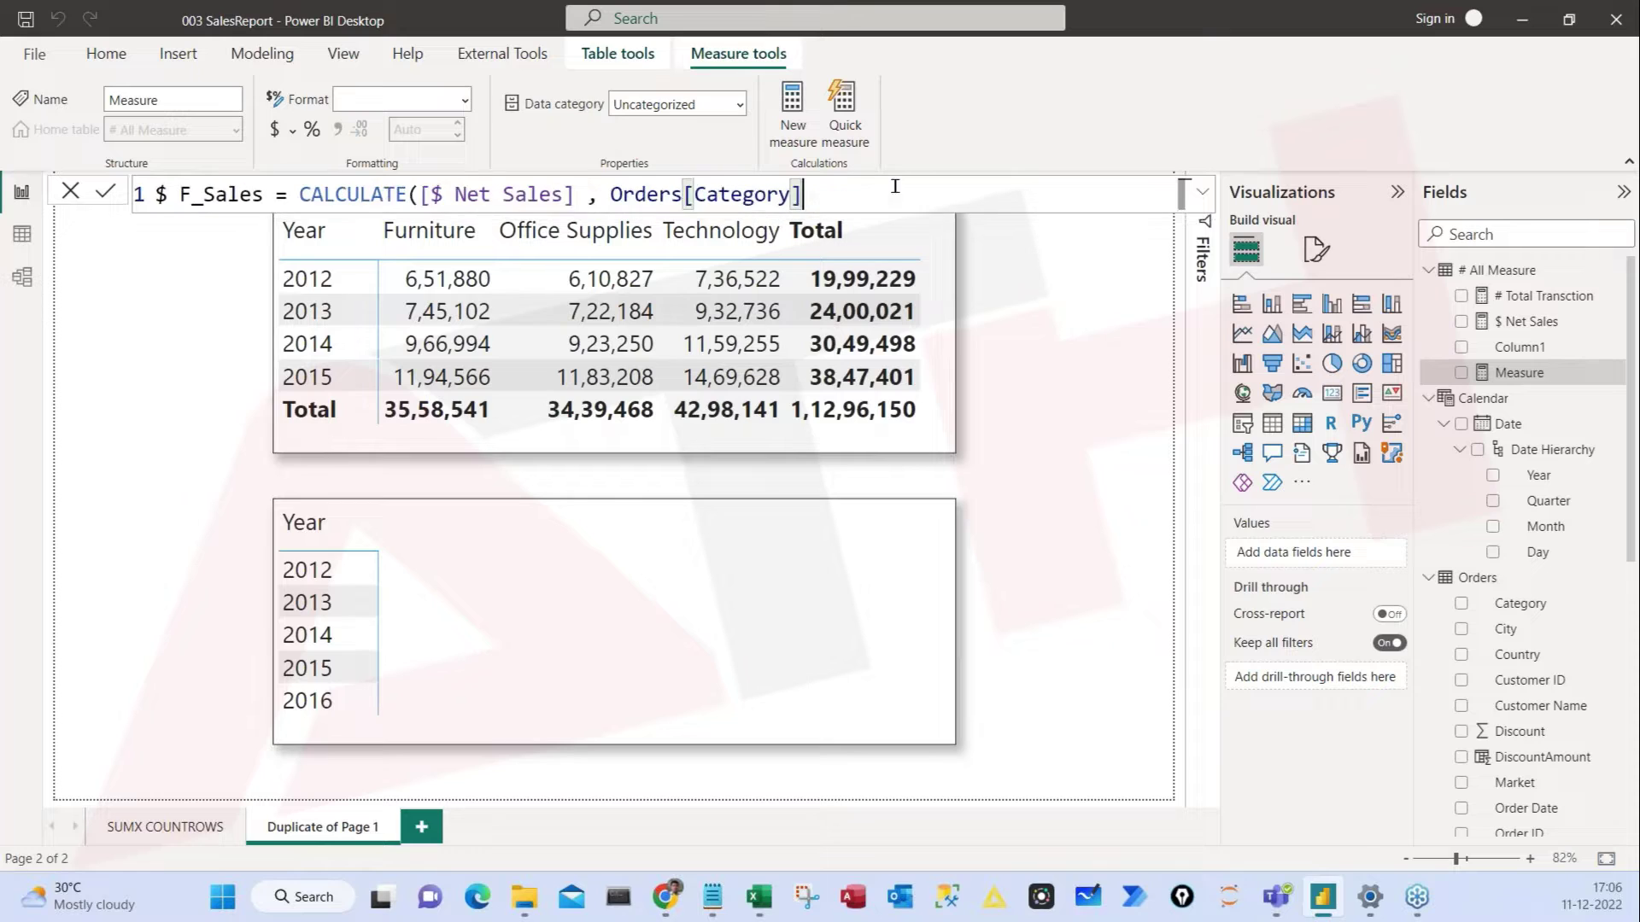
double_click(632, 194)
left_click_drag(705, 194, 803, 194)
left_click(808, 194)
type("=")
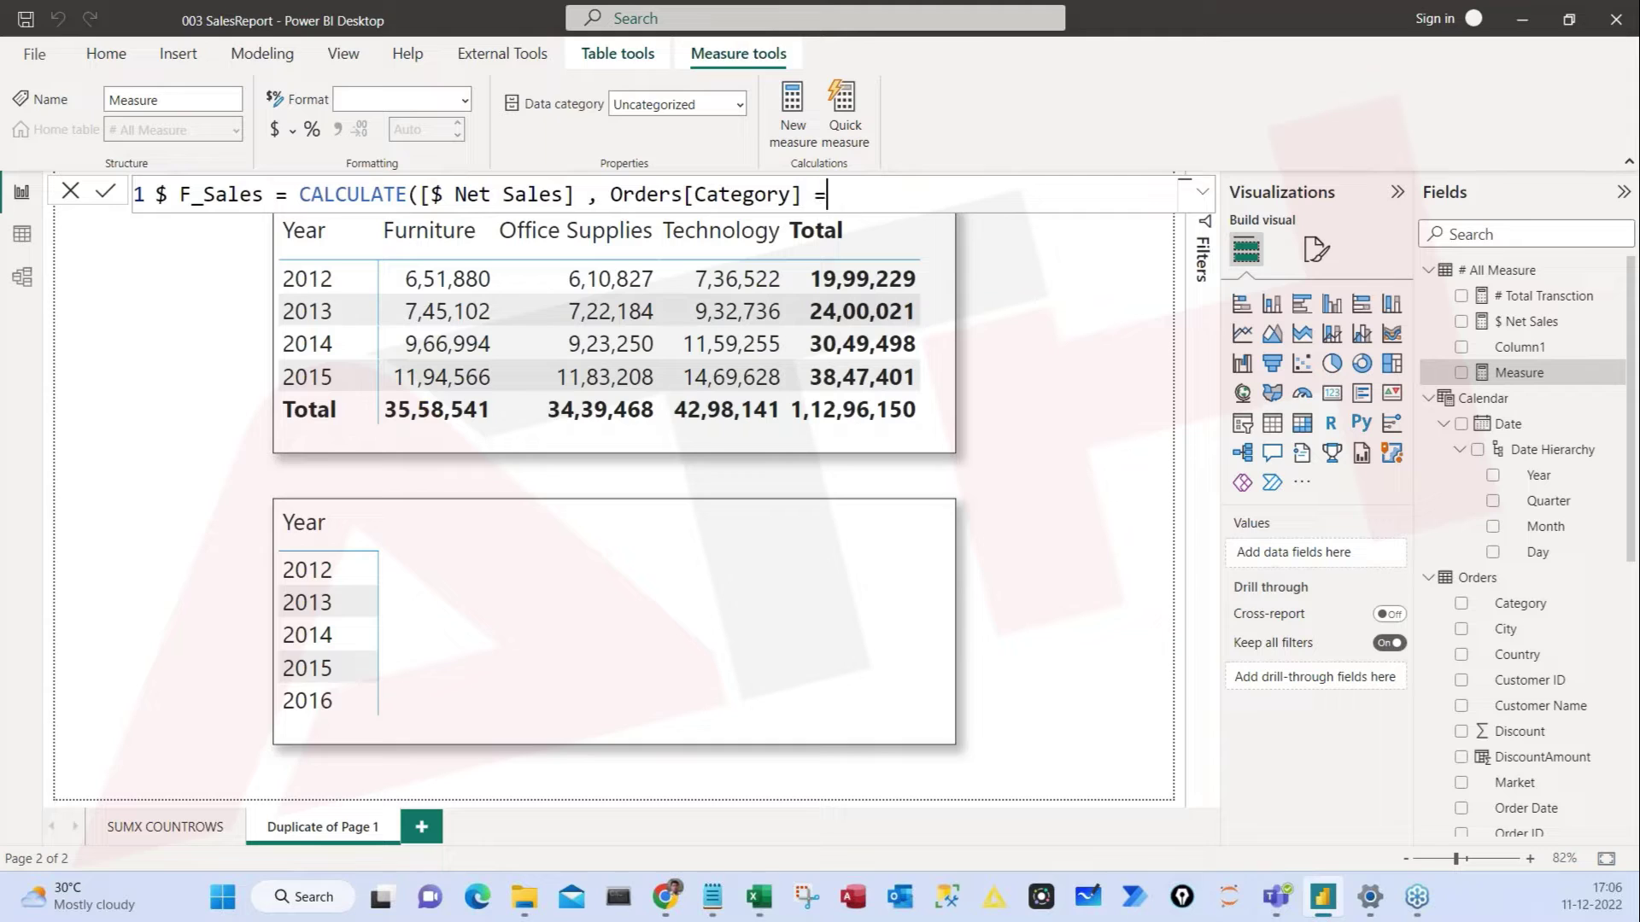
type("\"Furniture\")")
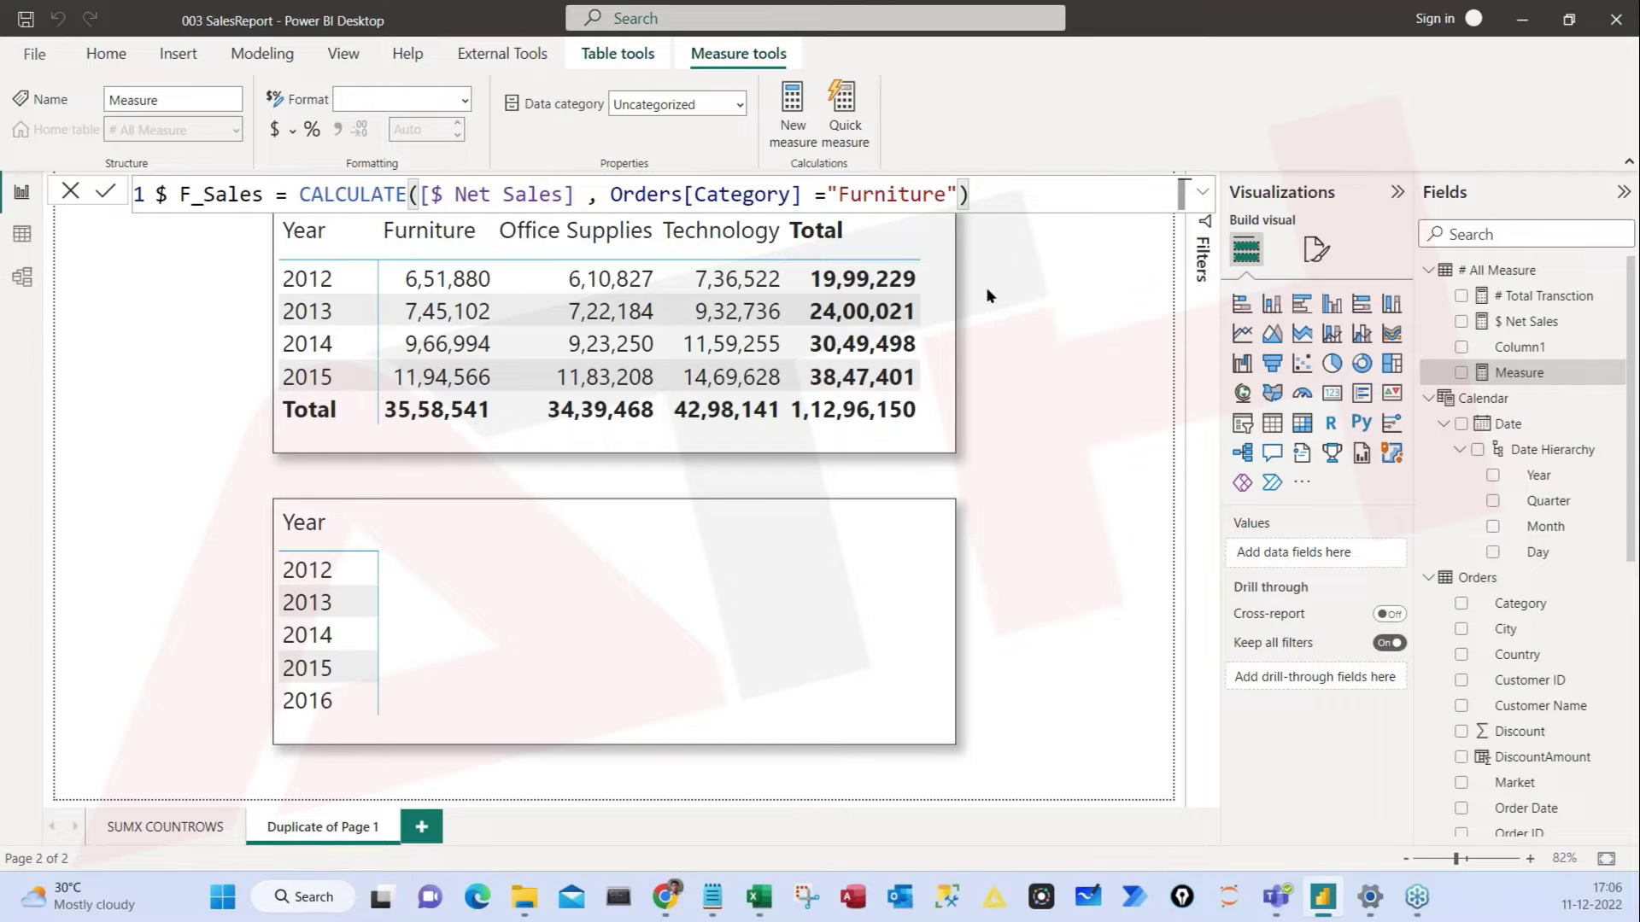
key("Return")
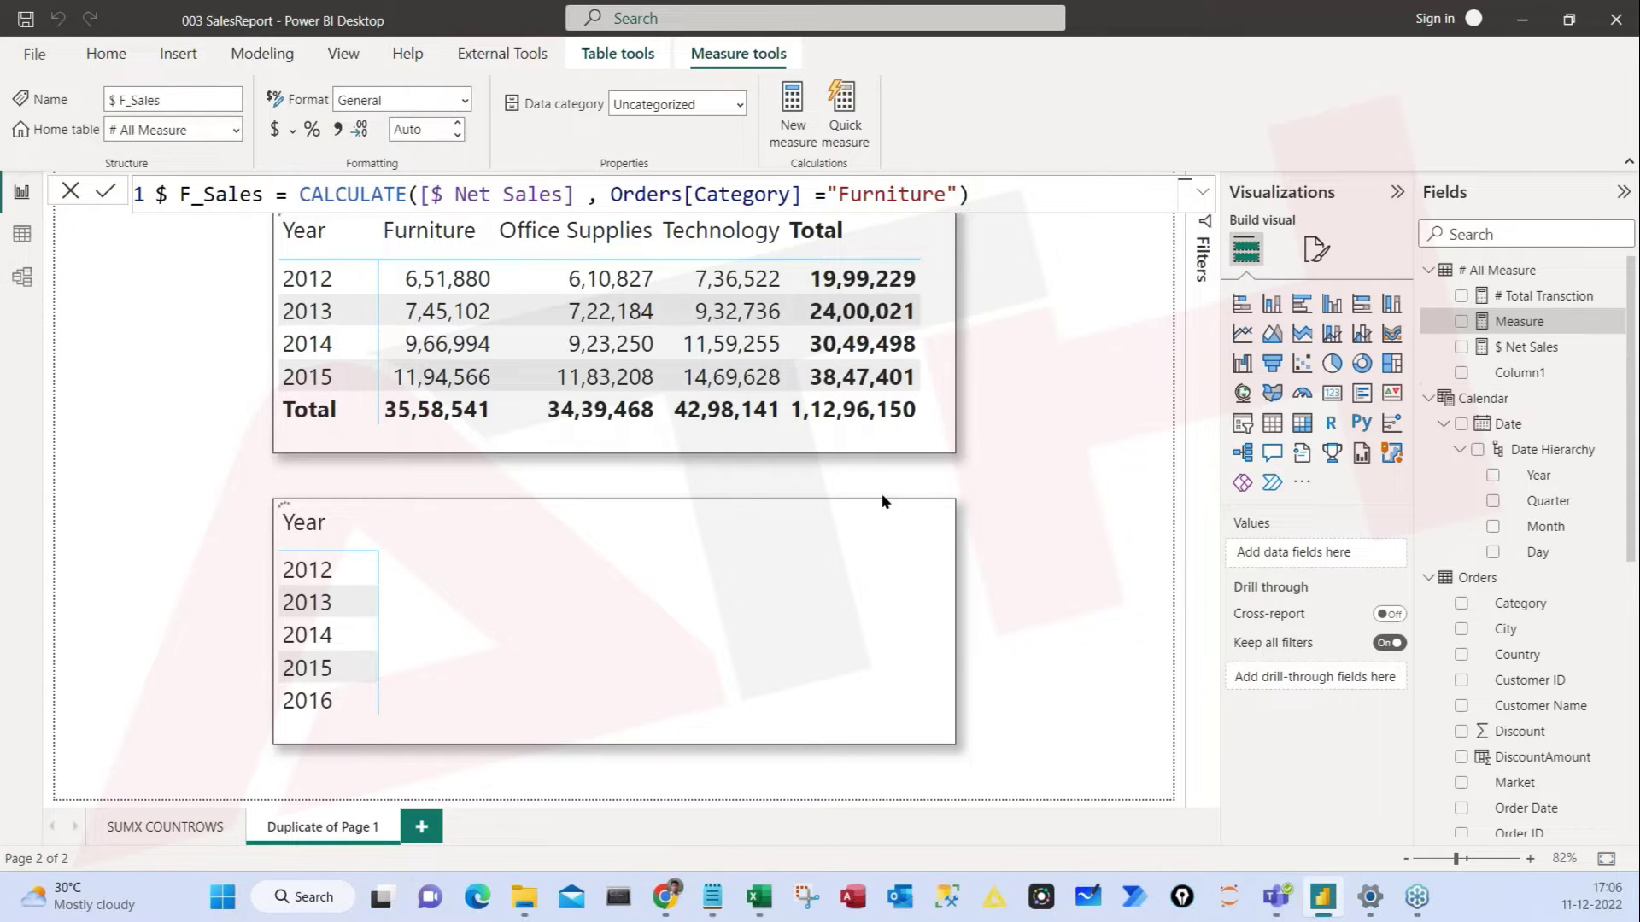
Step: Move the matrix with only years and the matrix with categories slightly lower on the report page
left_click(782, 509)
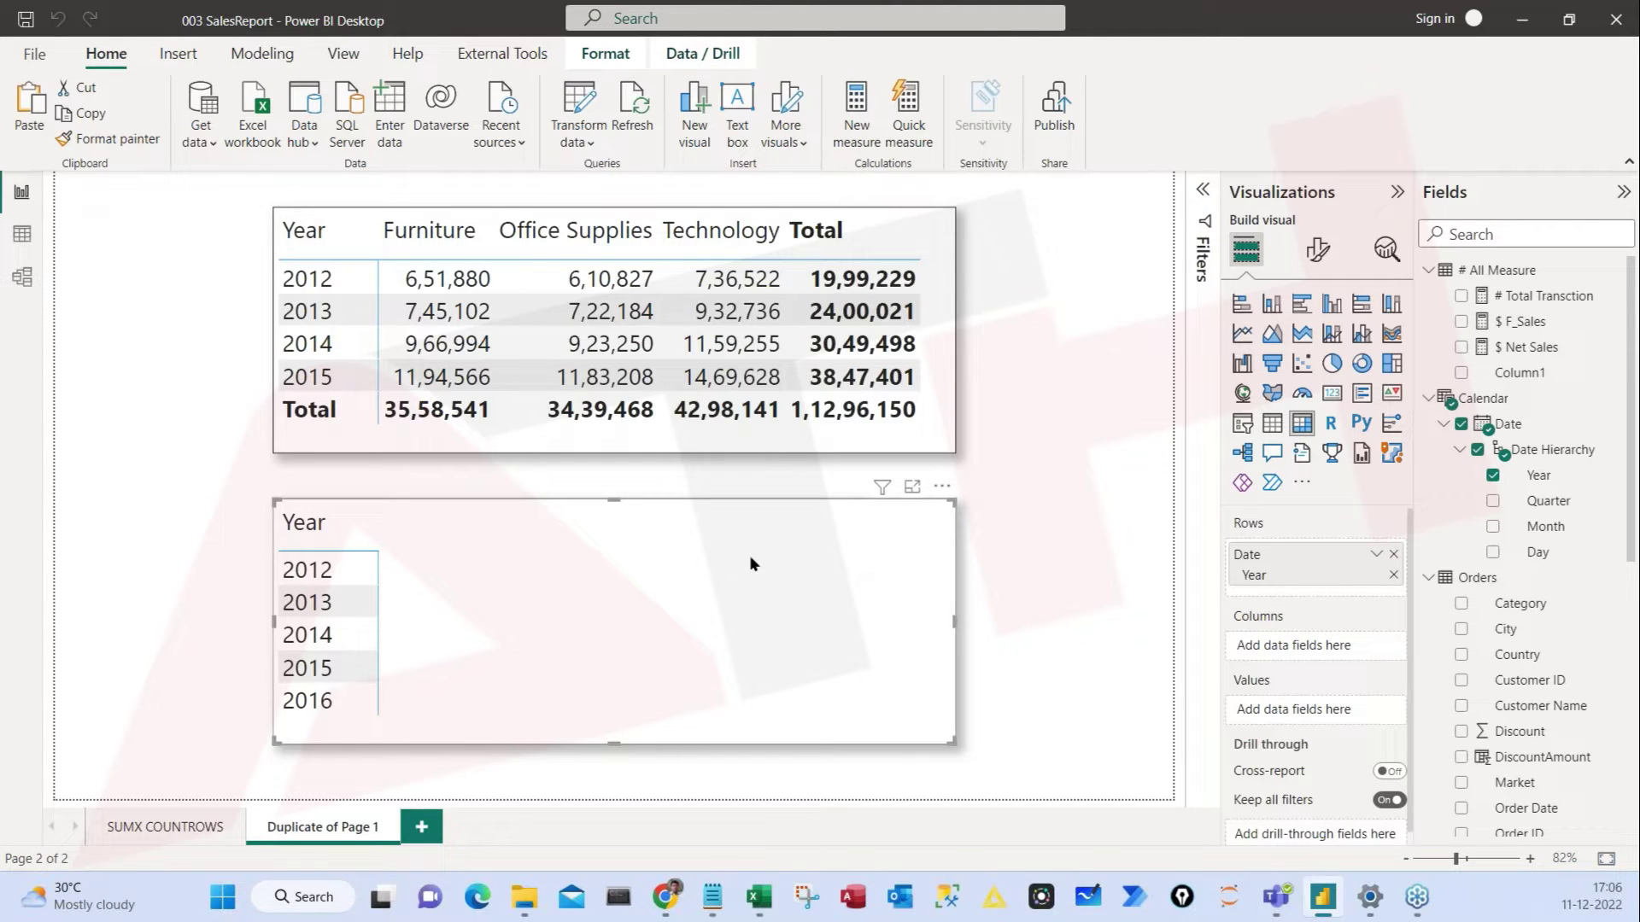
left_click_drag(750, 555, 692, 604)
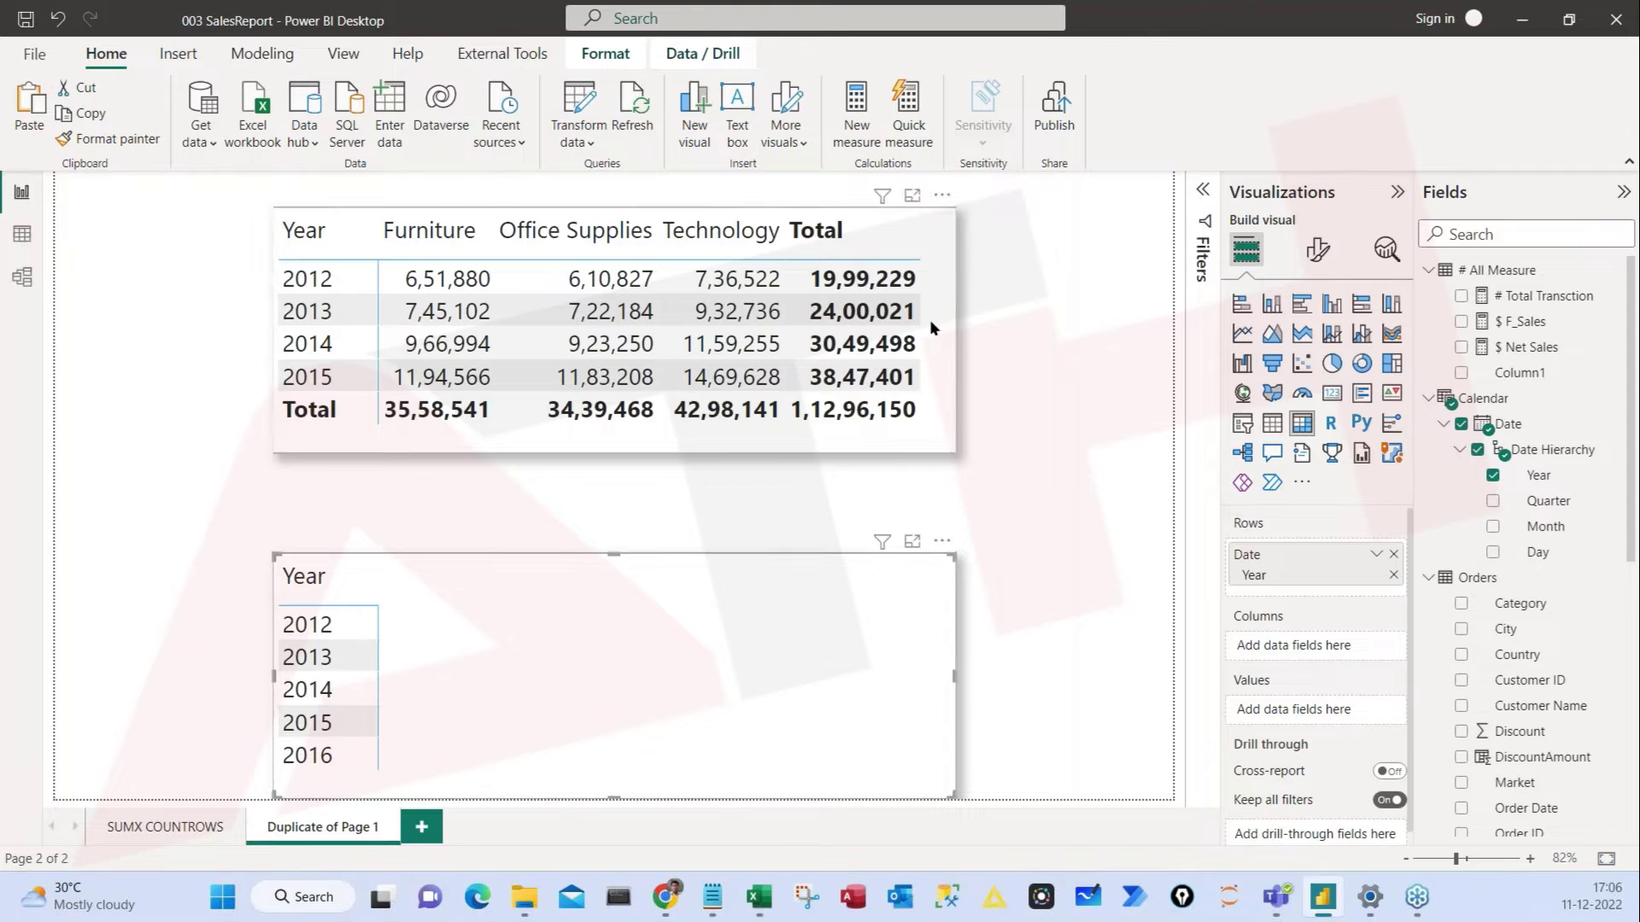
left_click_drag(929, 320, 931, 396)
Step: Open the $ F_Sales formula and examine its [$ Net Sales] expression and Furniture filter against the category matrix
left_click(1522, 321)
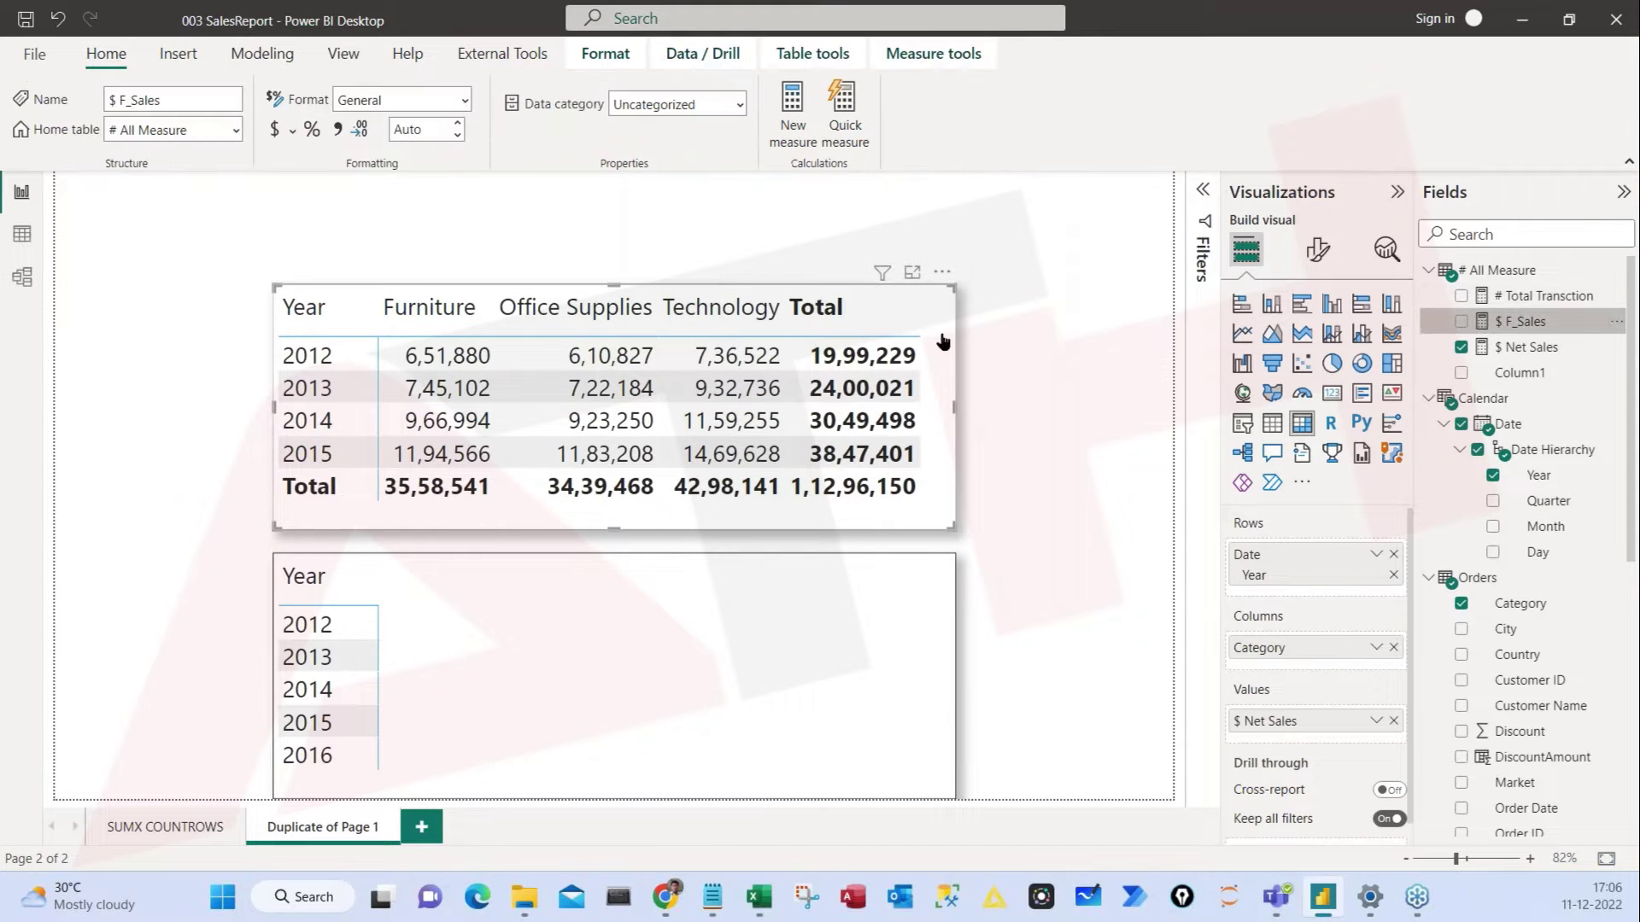
left_click(203, 195)
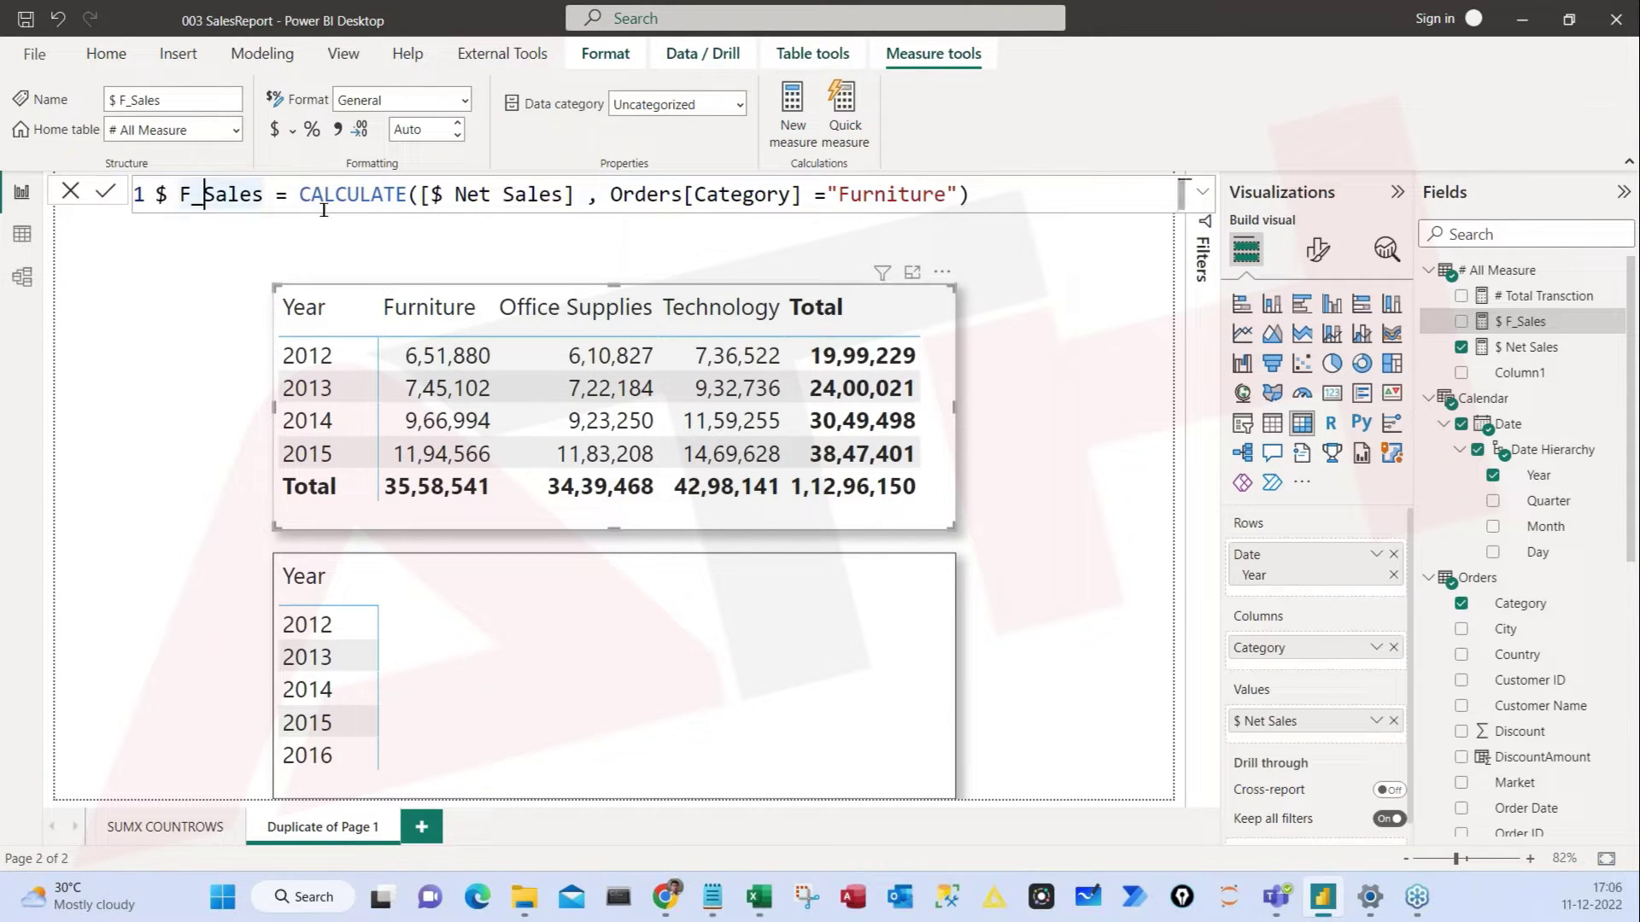
left_click(1620, 272)
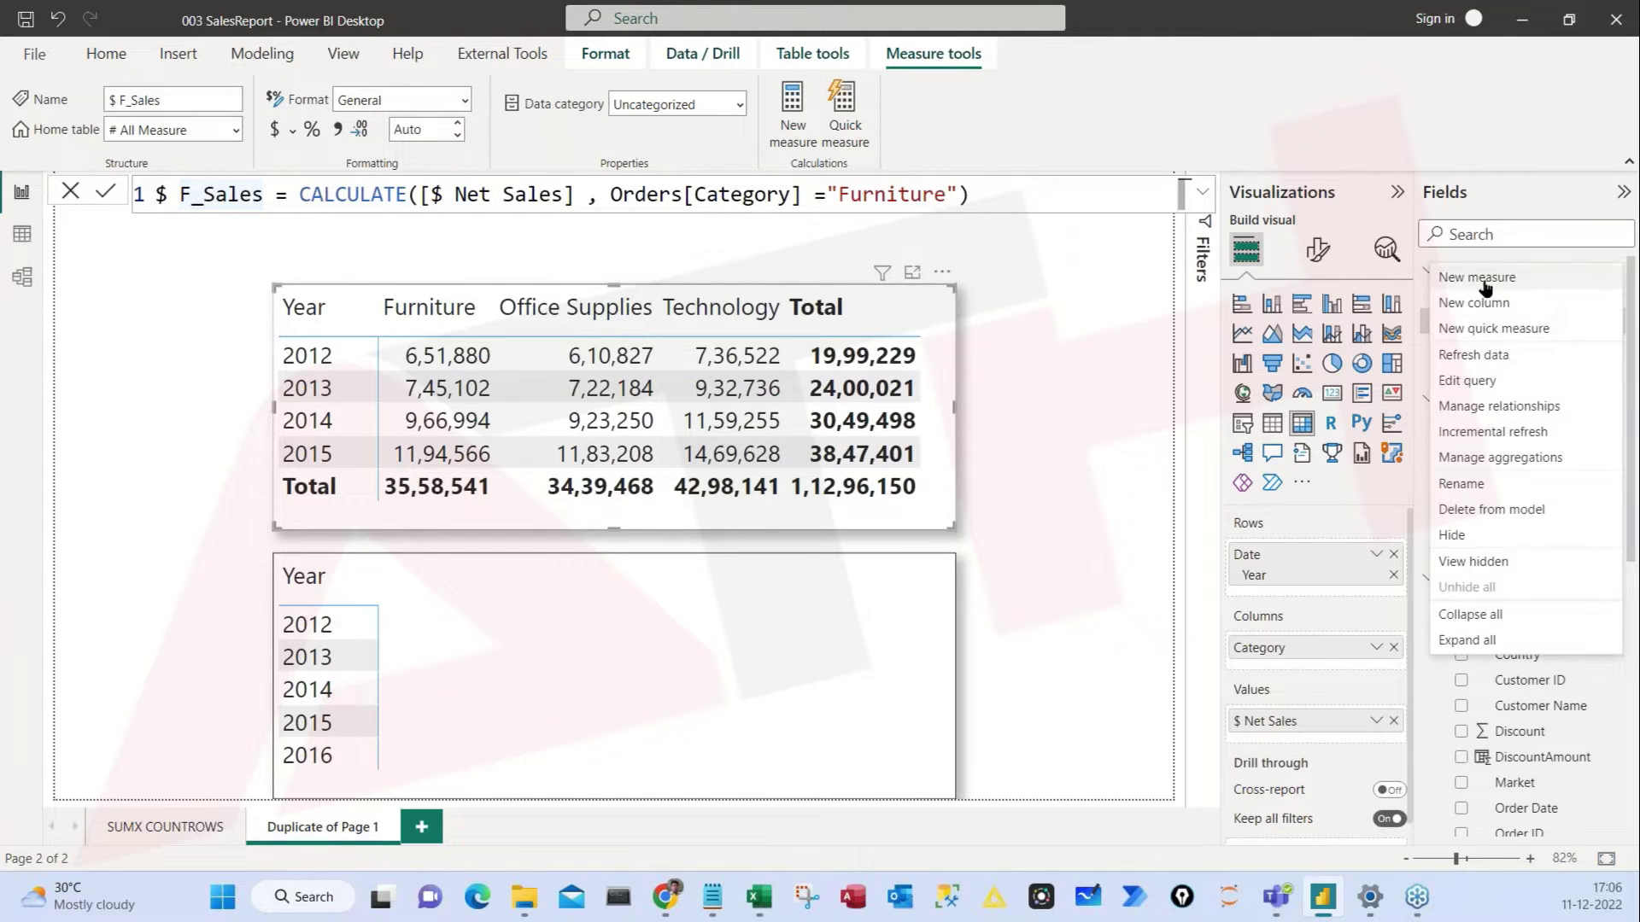
left_click(340, 199)
left_click_drag(299, 195, 575, 195)
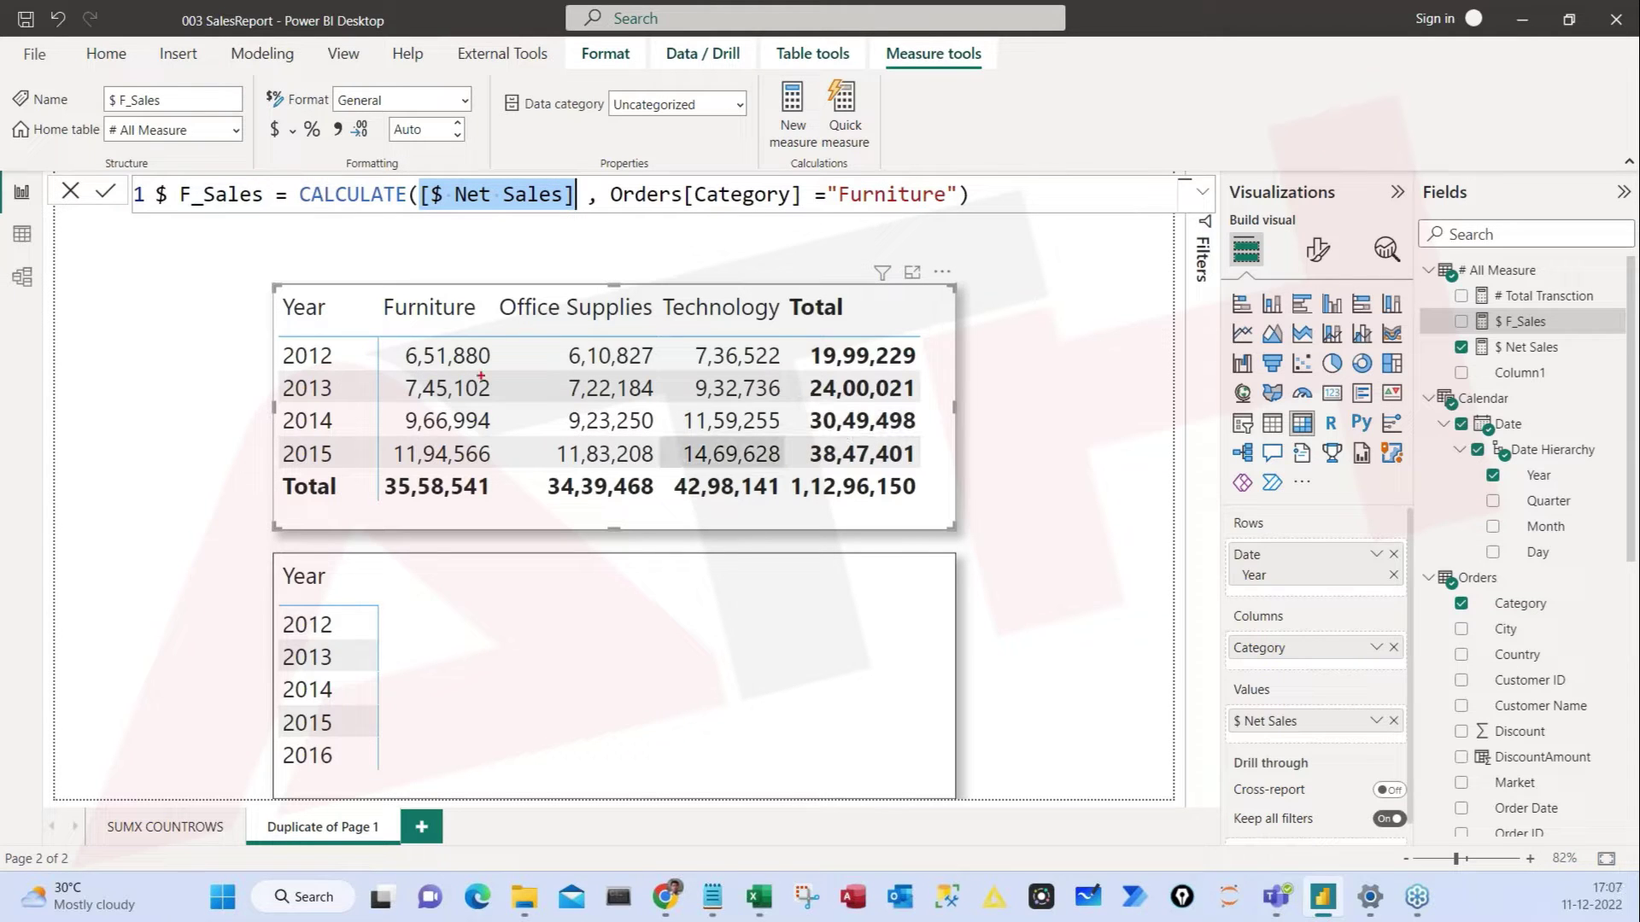
left_click_drag(377, 344, 792, 482)
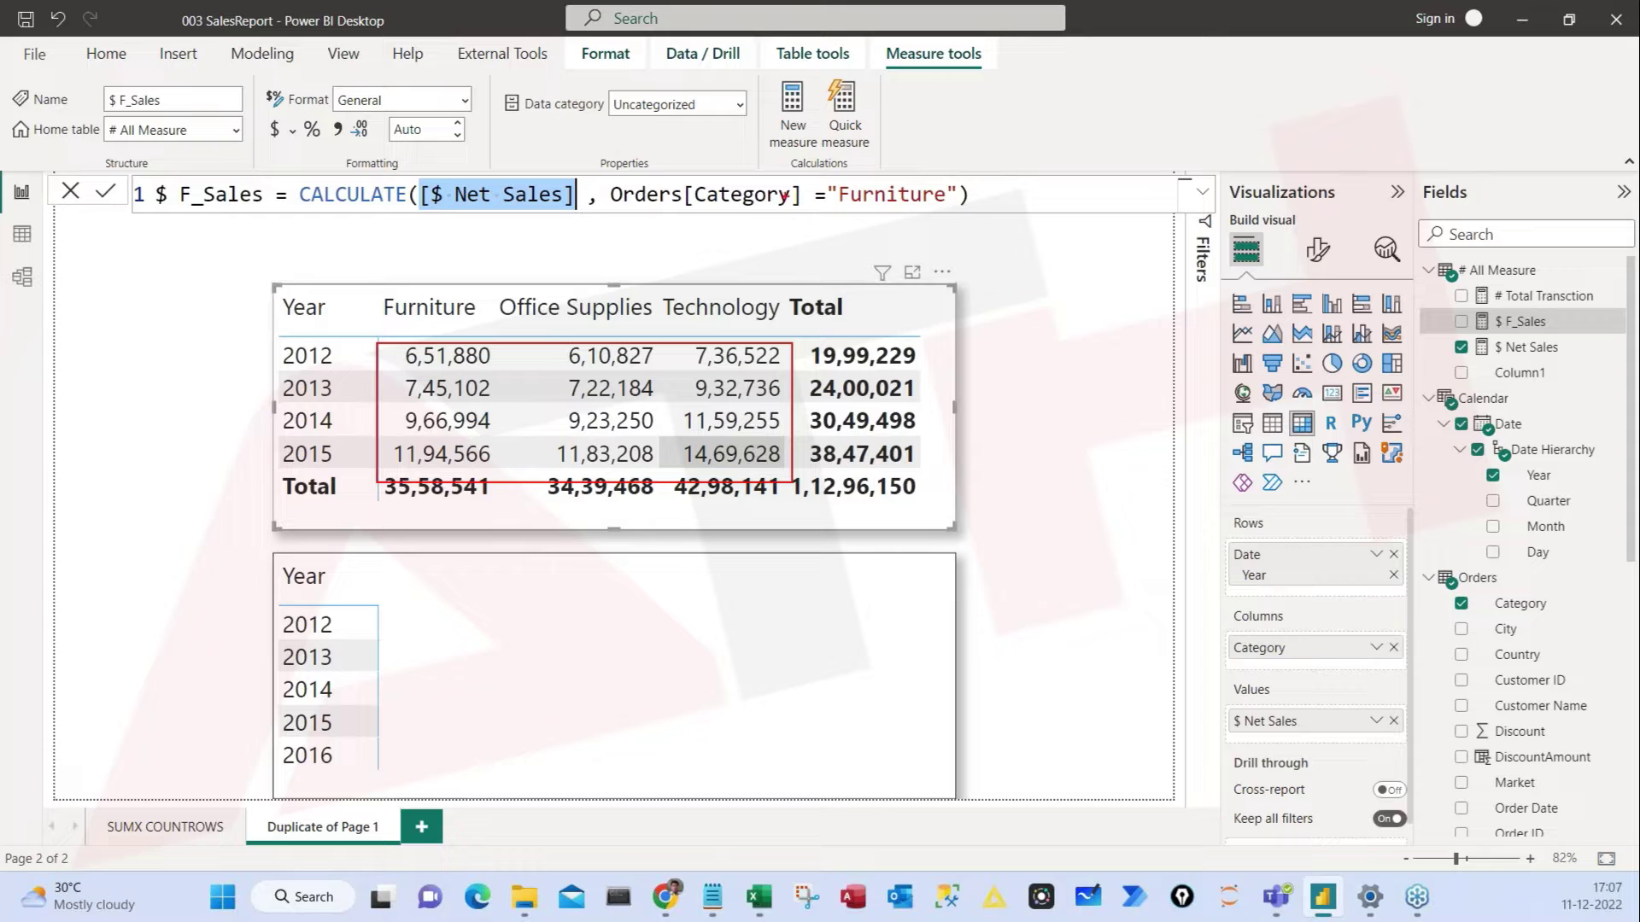
left_click_drag(806, 167, 959, 215)
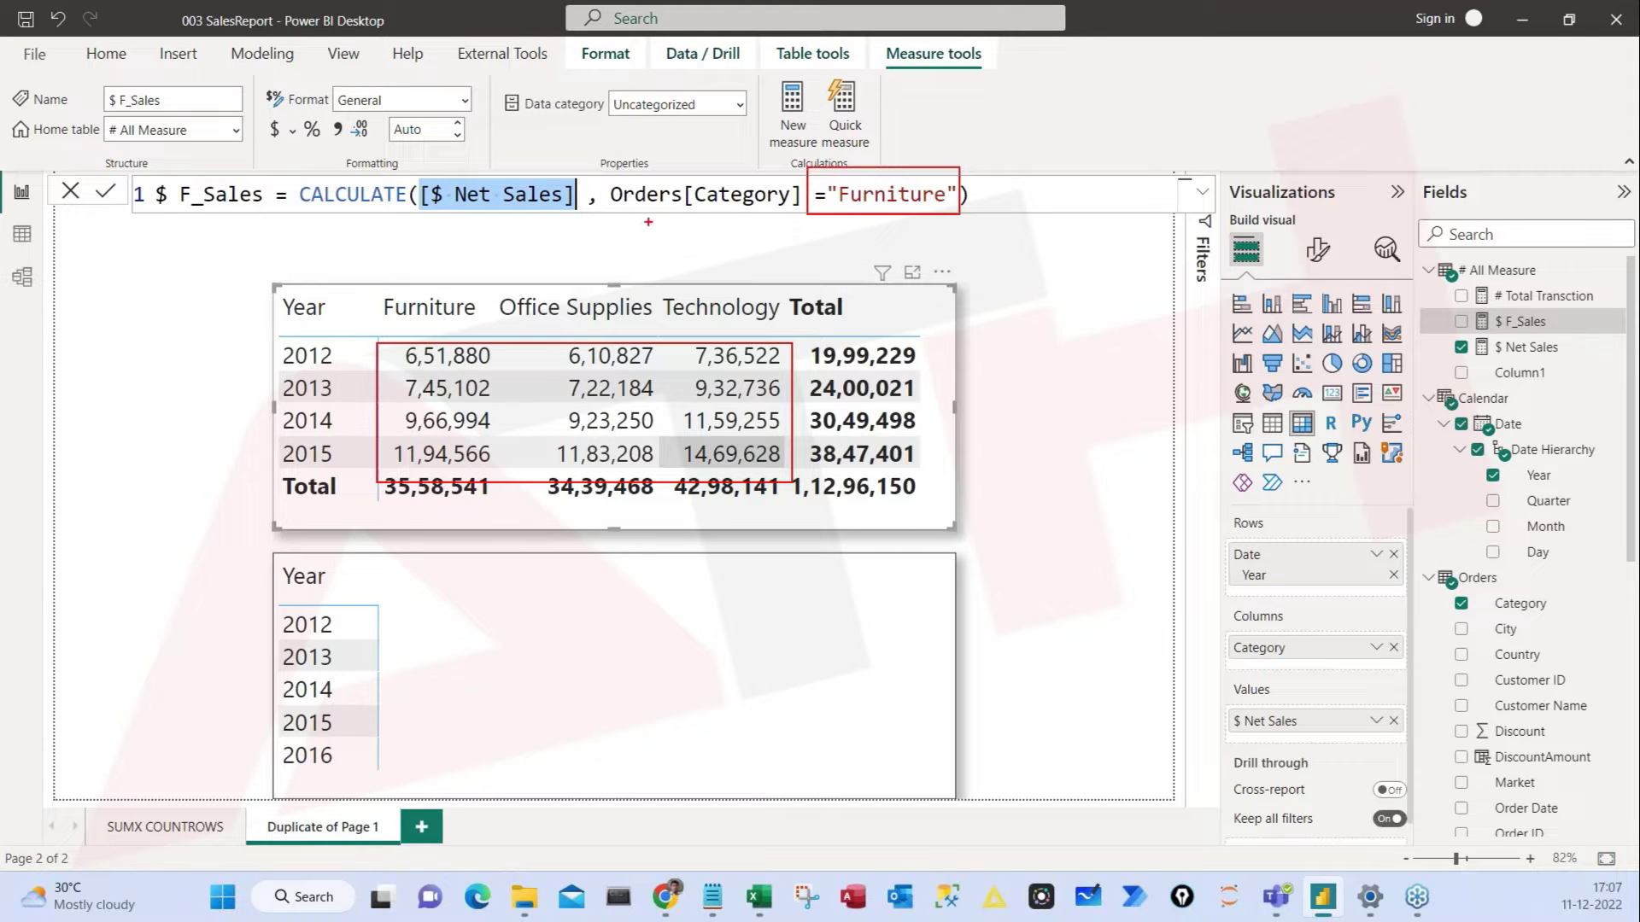
left_click_drag(645, 226, 694, 209)
key("Escape")
Step: Examine the Category column in the Orders table data, and reopen the $ F_Sales formula in the report
left_click(22, 233)
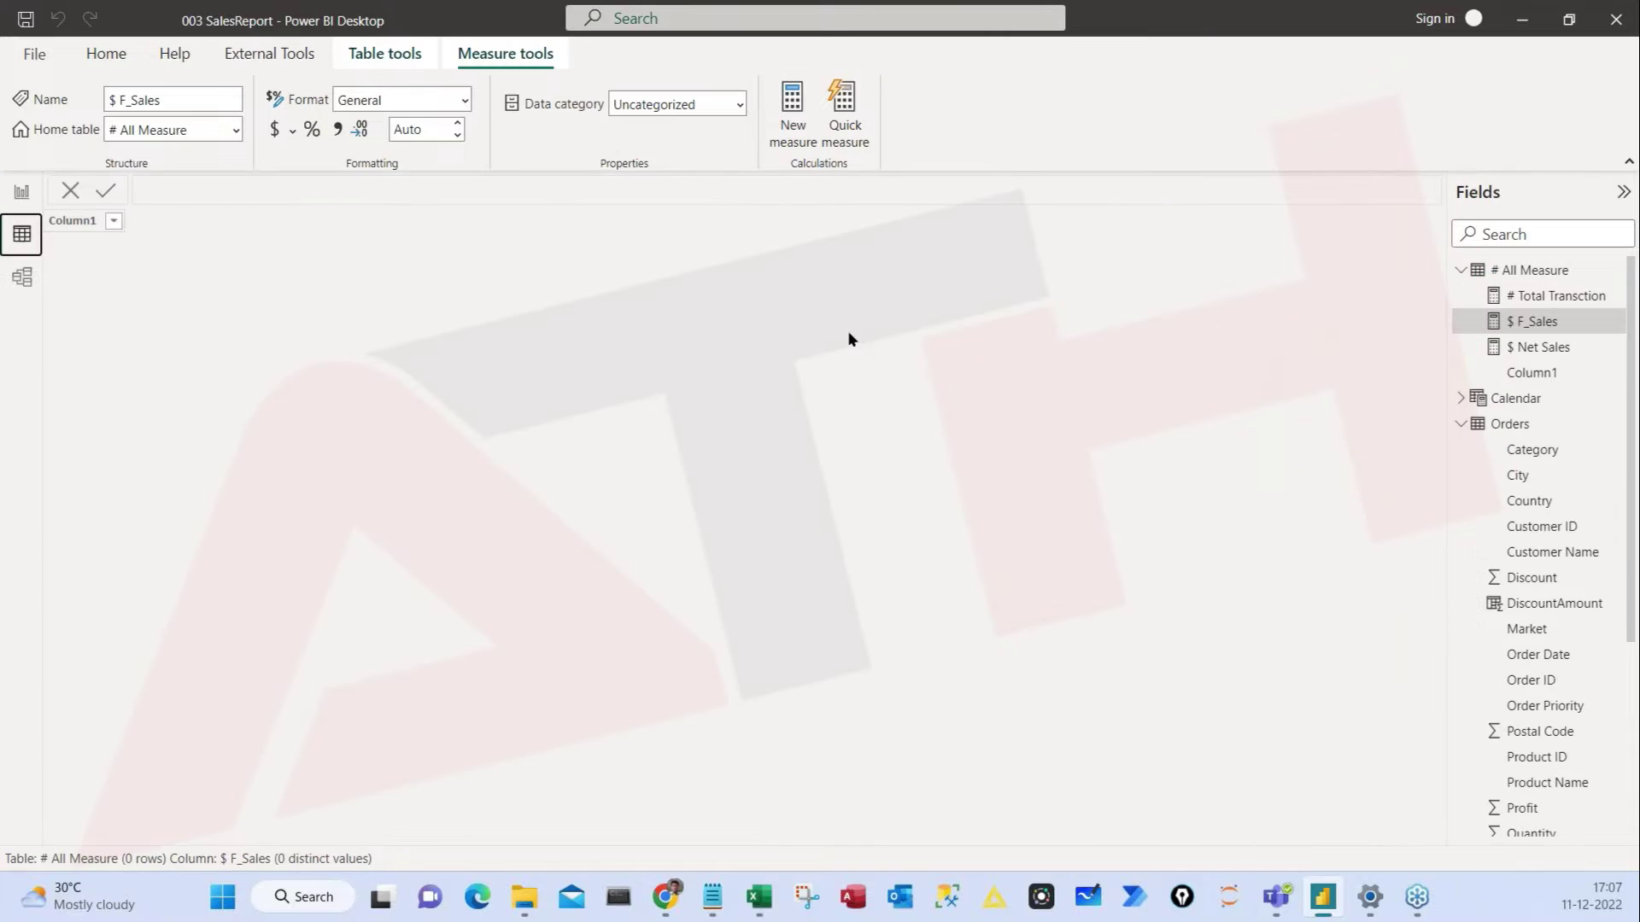
left_click(1509, 424)
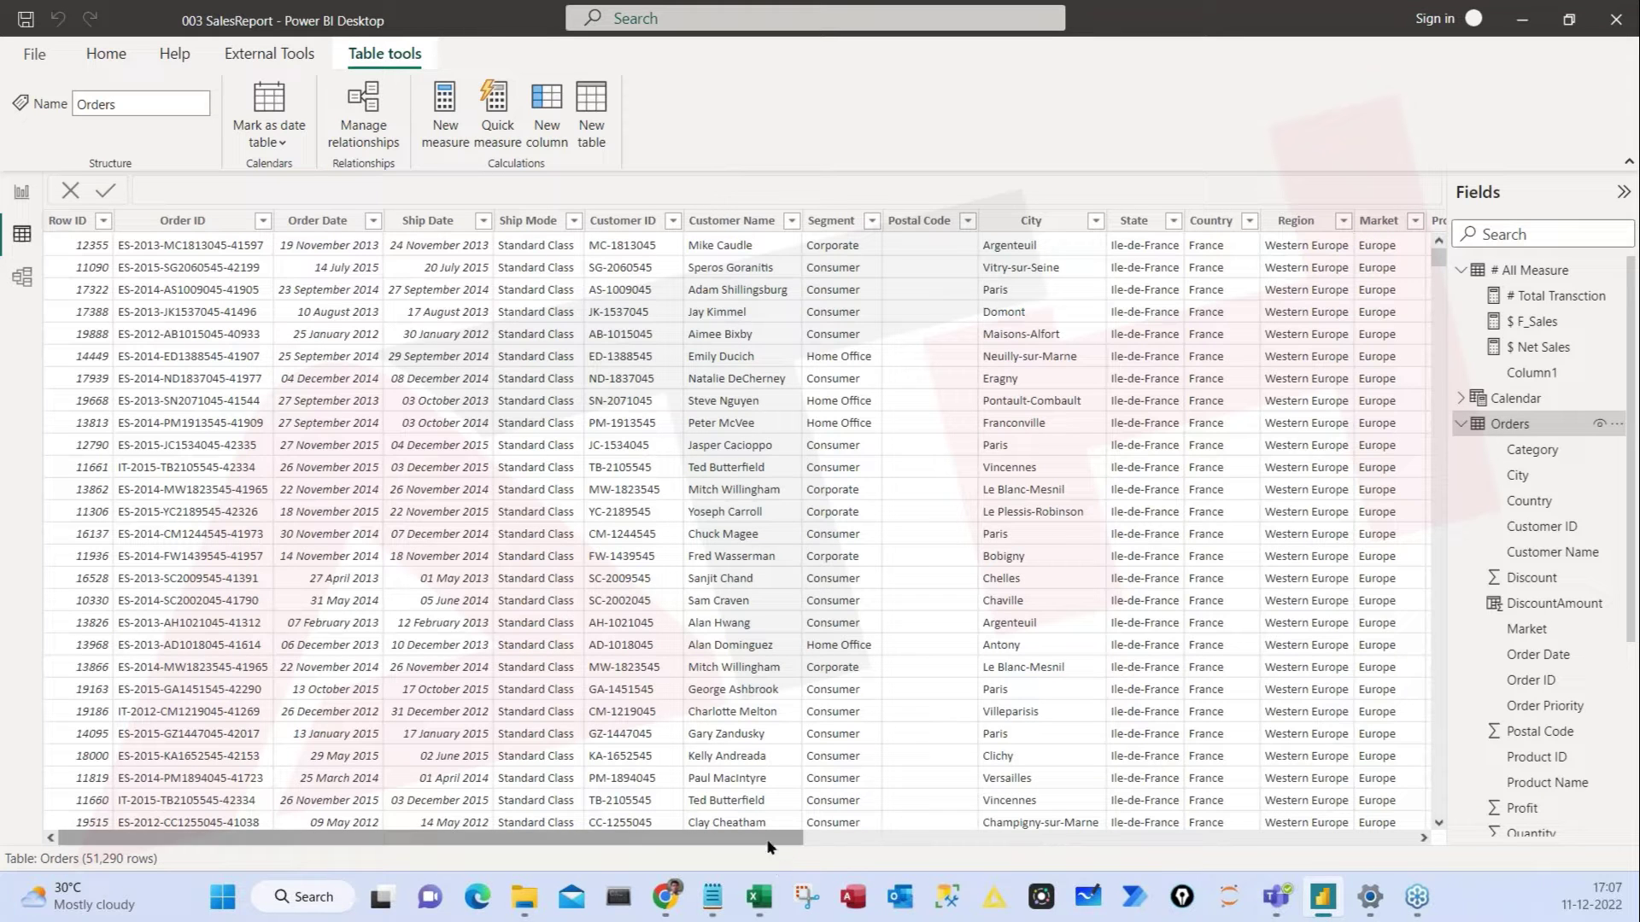
left_click(843, 841)
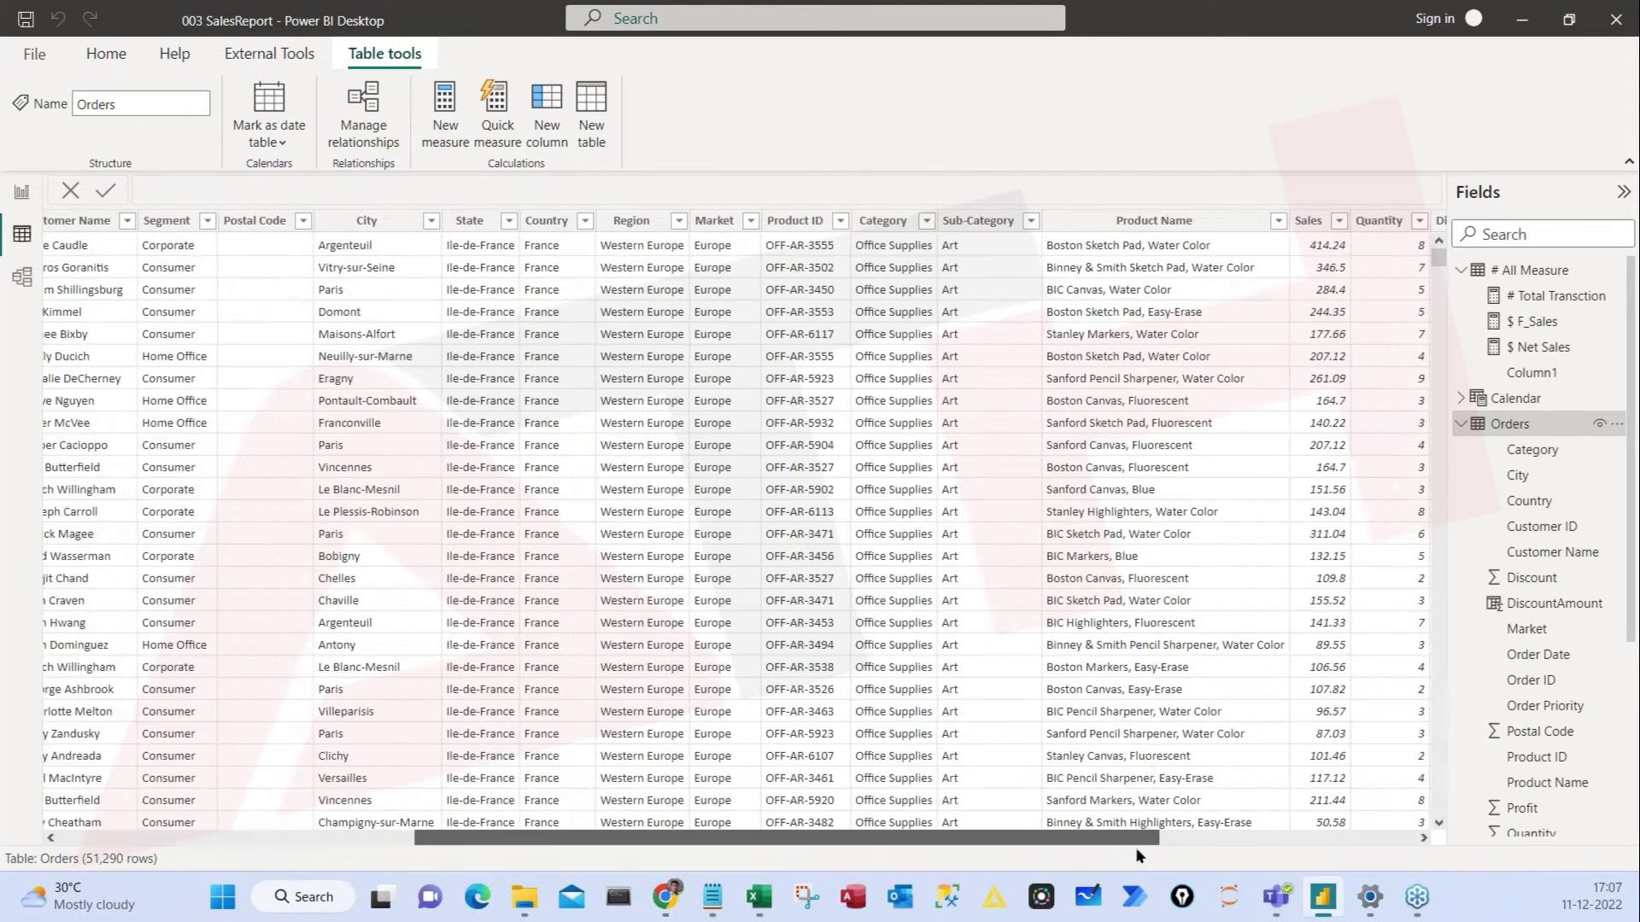
left_click(835, 424)
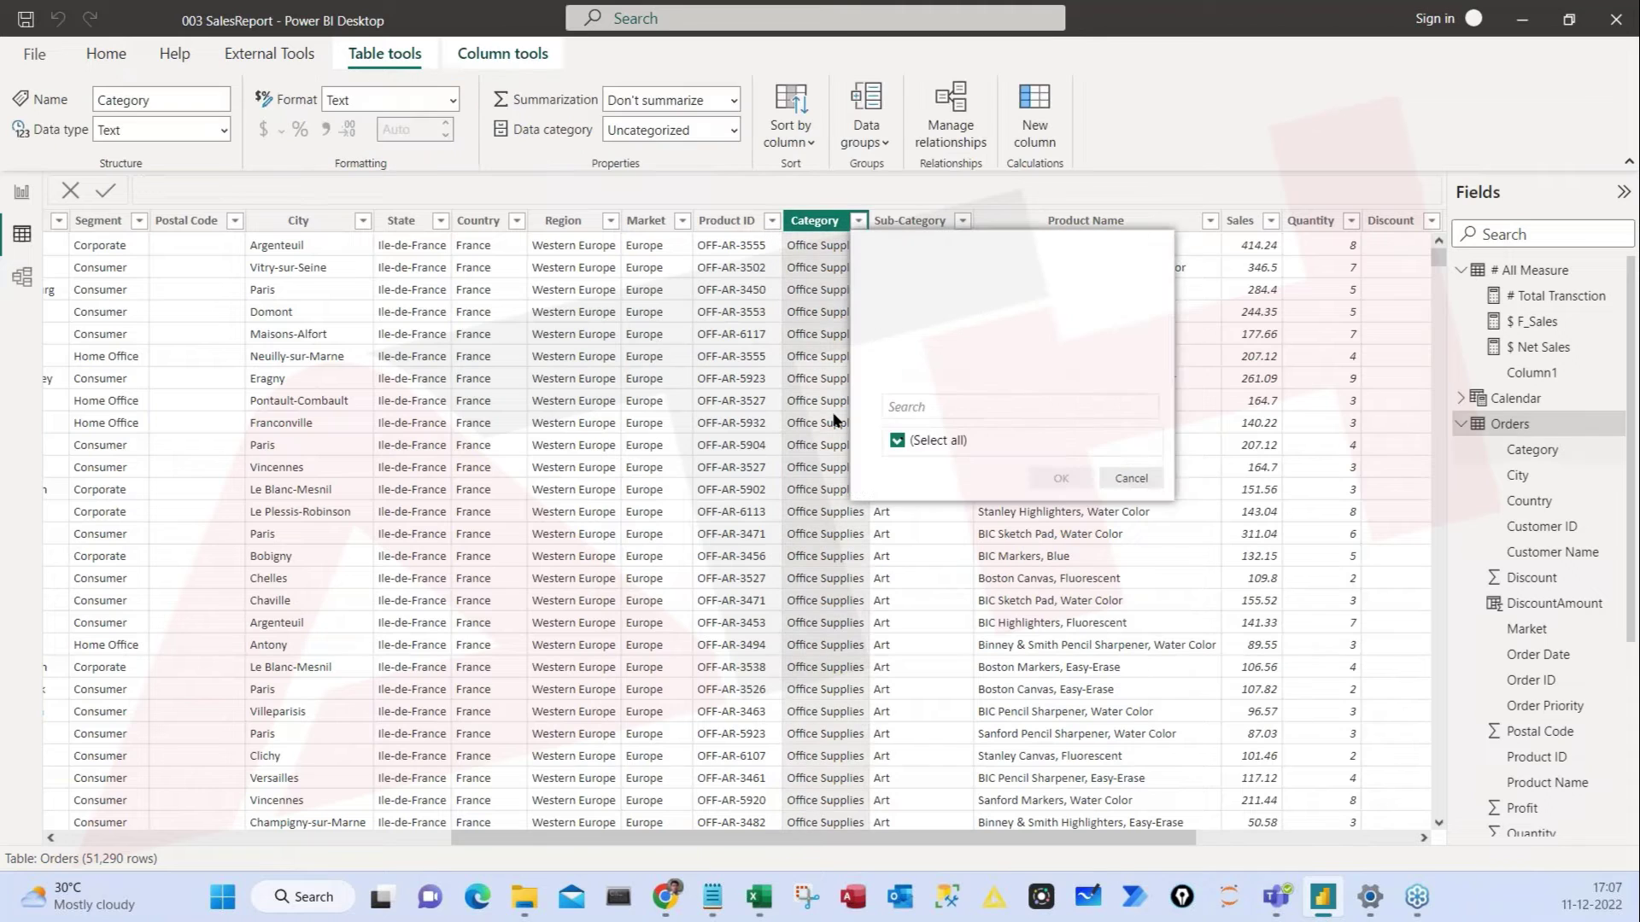
left_click(21, 192)
left_click(22, 191)
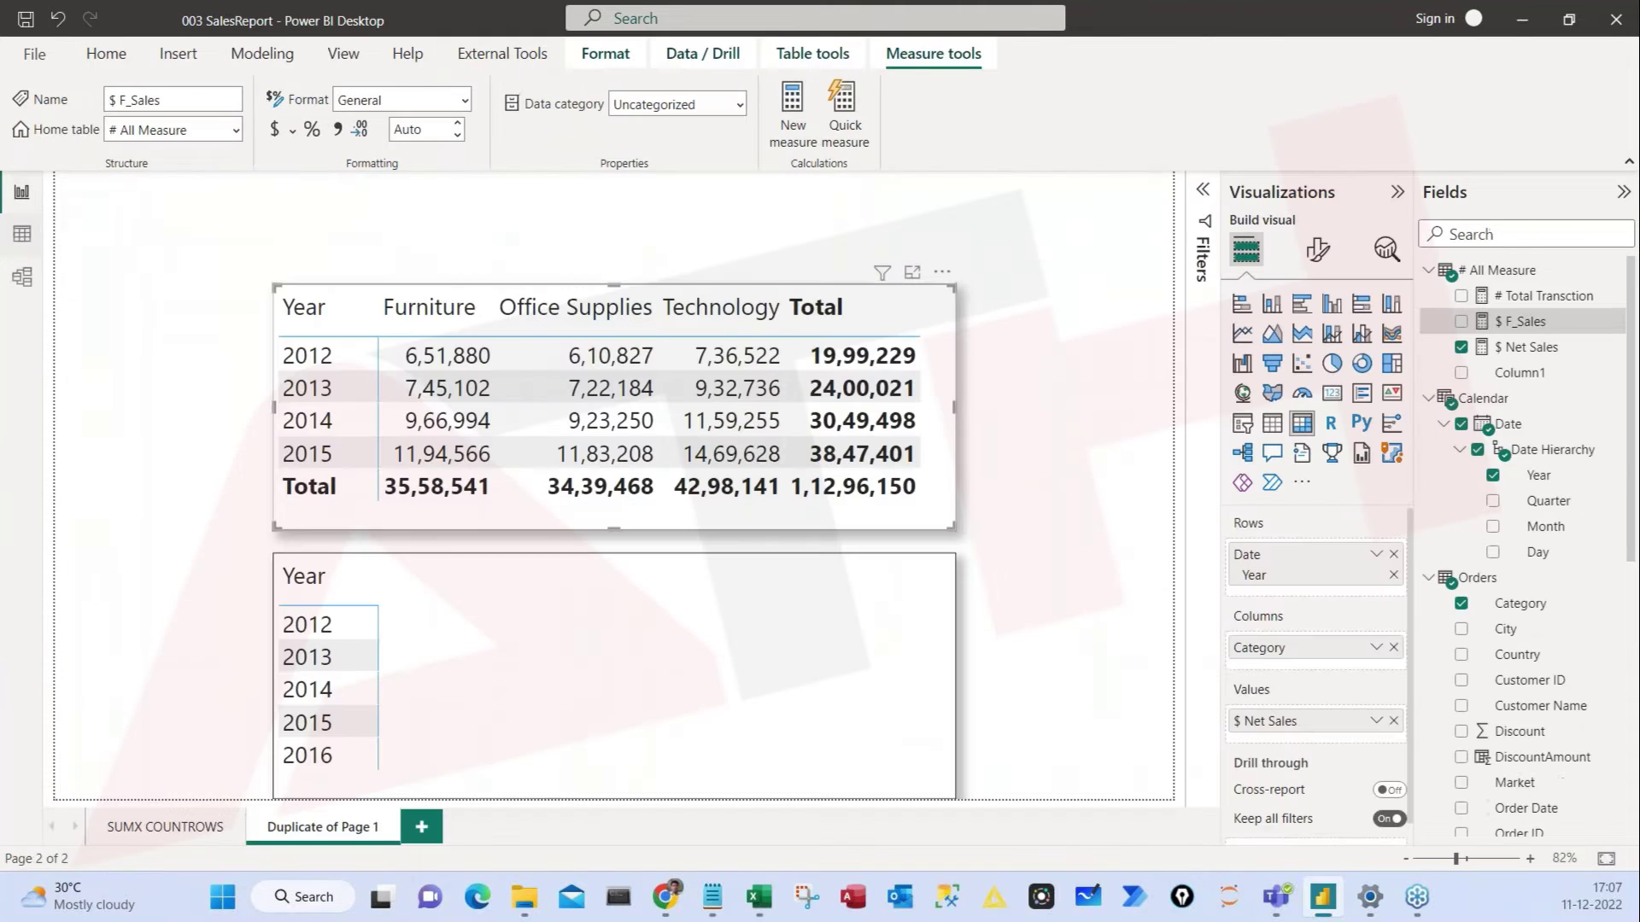
left_click(1519, 322)
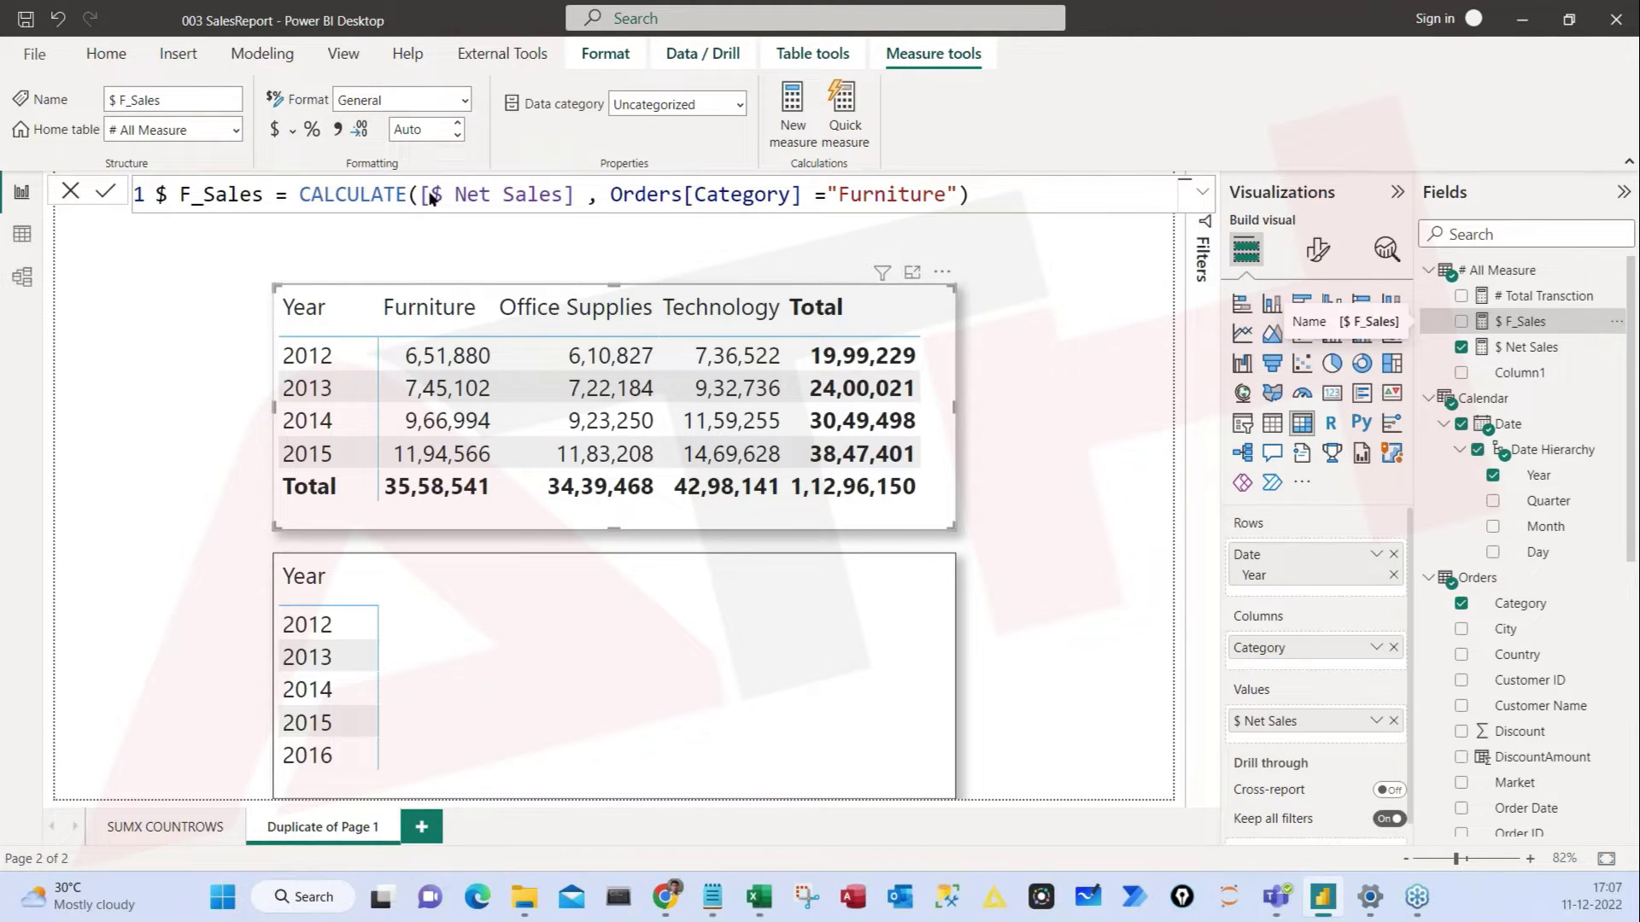
Step: Format the $ F_Sales measure with a thousands separator and 0 decimal places, and add it to the years-only matrix
left_click(337, 129)
left_click(417, 129)
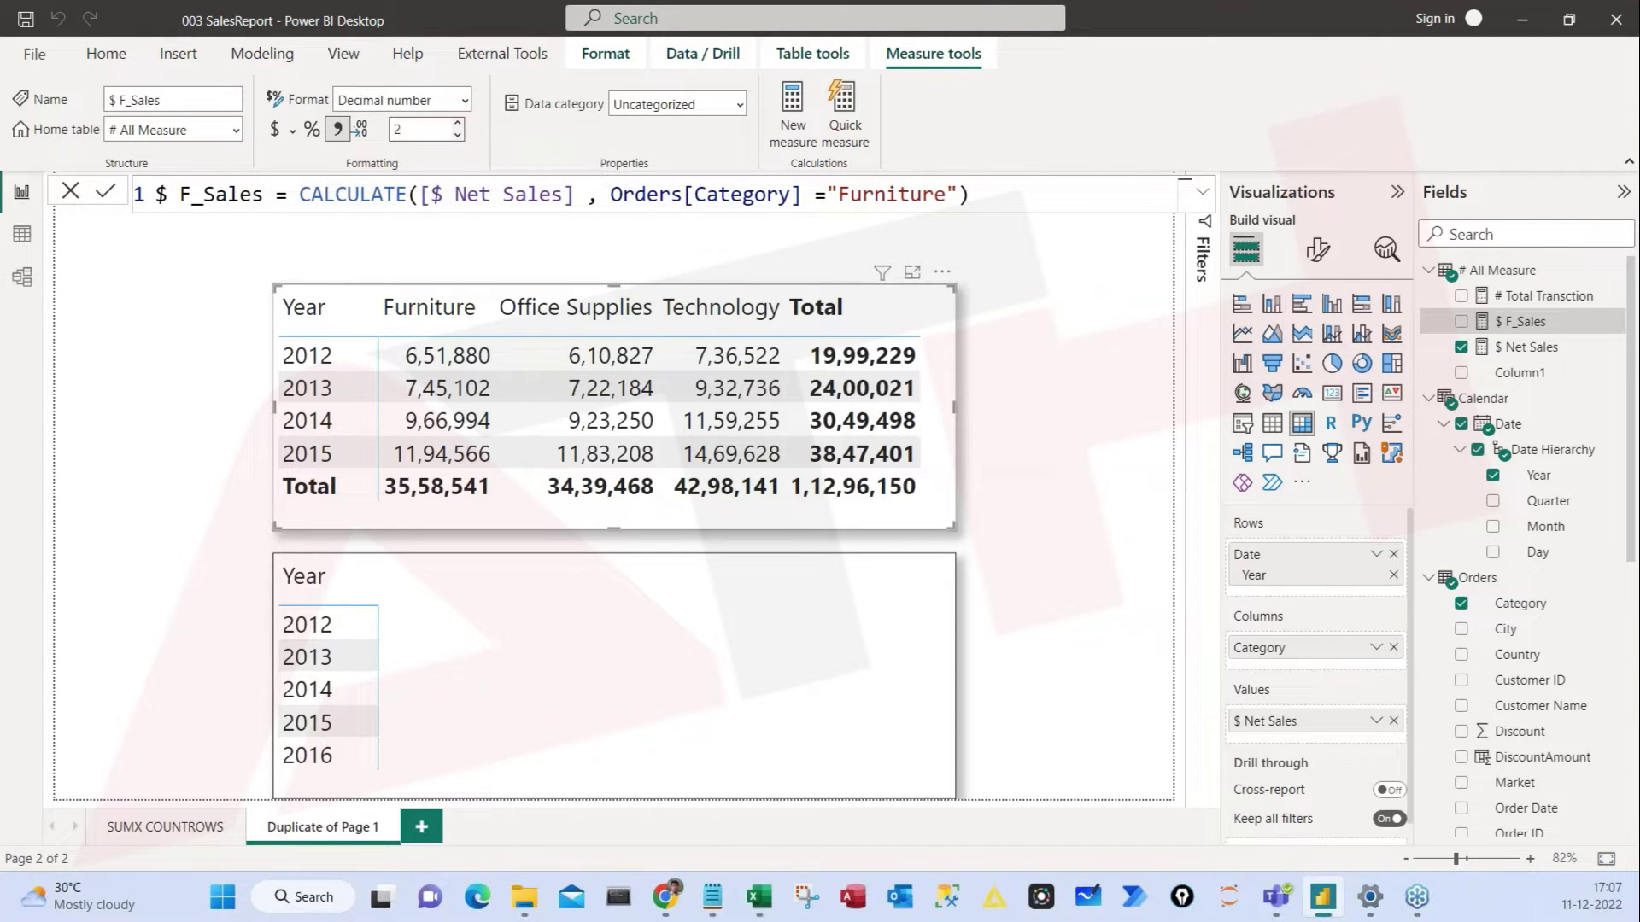
key("BackSpace")
type("0")
left_click_drag(1529, 321, 476, 658)
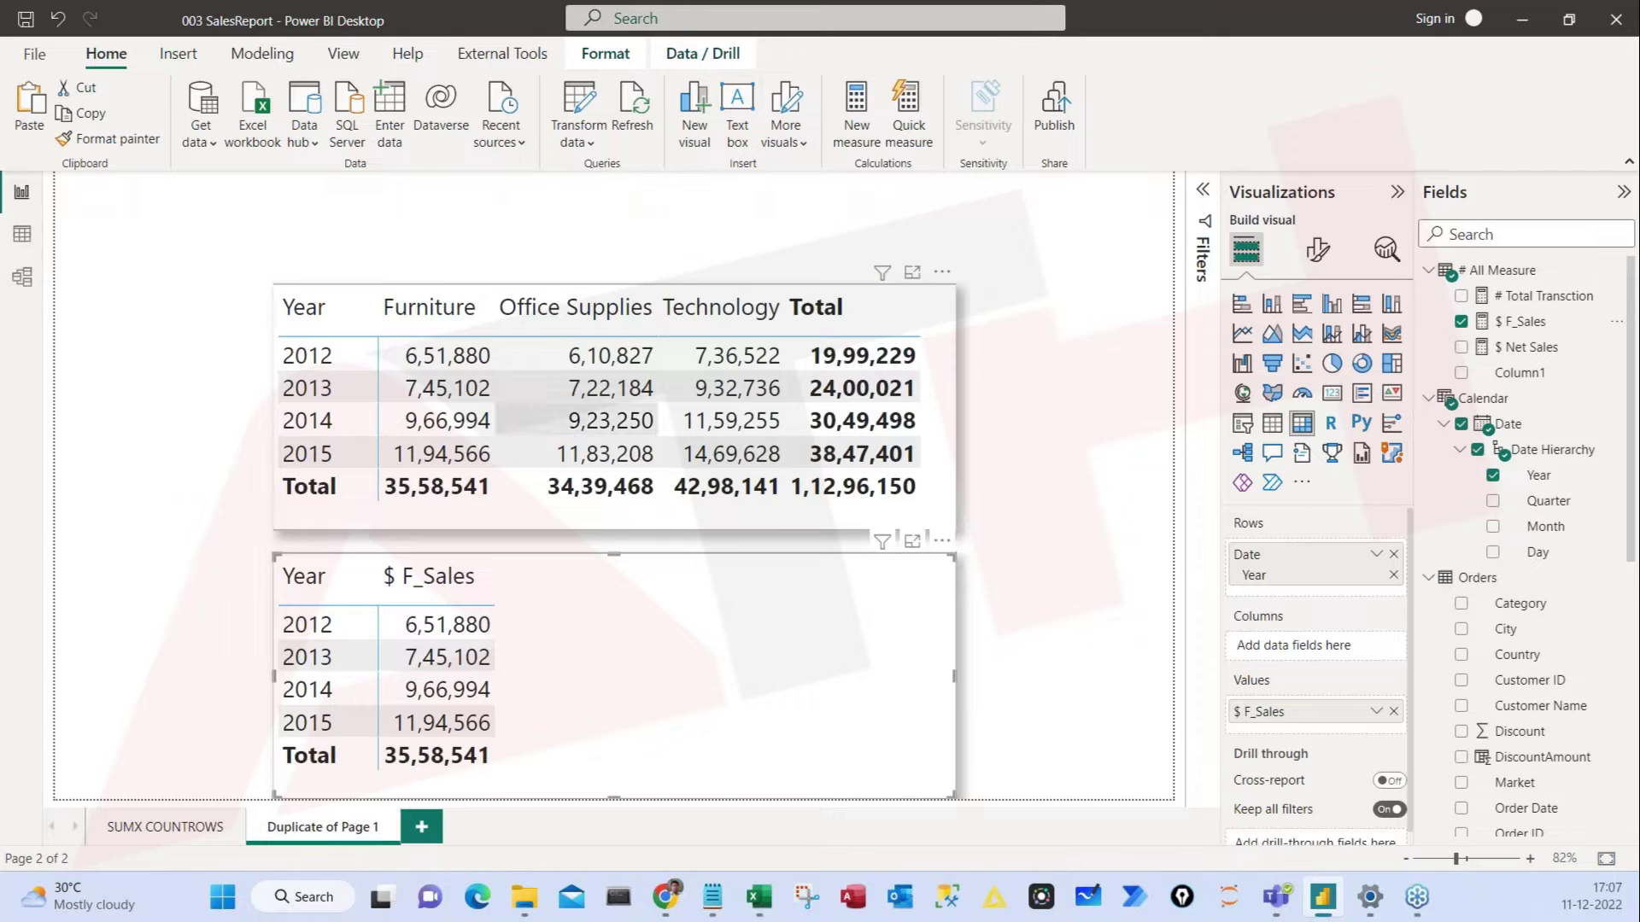
Step: Compare the Furniture column of the category matrix with the $ F_Sales column of the yearly matrix
left_click_drag(373, 554, 497, 778)
mouse_move(512, 434)
left_mouse_down()
mouse_move(505, 534)
mouse_move(476, 553)
left_mouse_up()
mouse_move(388, 335)
left_mouse_down()
mouse_move(417, 366)
mouse_move(632, 447)
mouse_move(788, 477)
left_mouse_up()
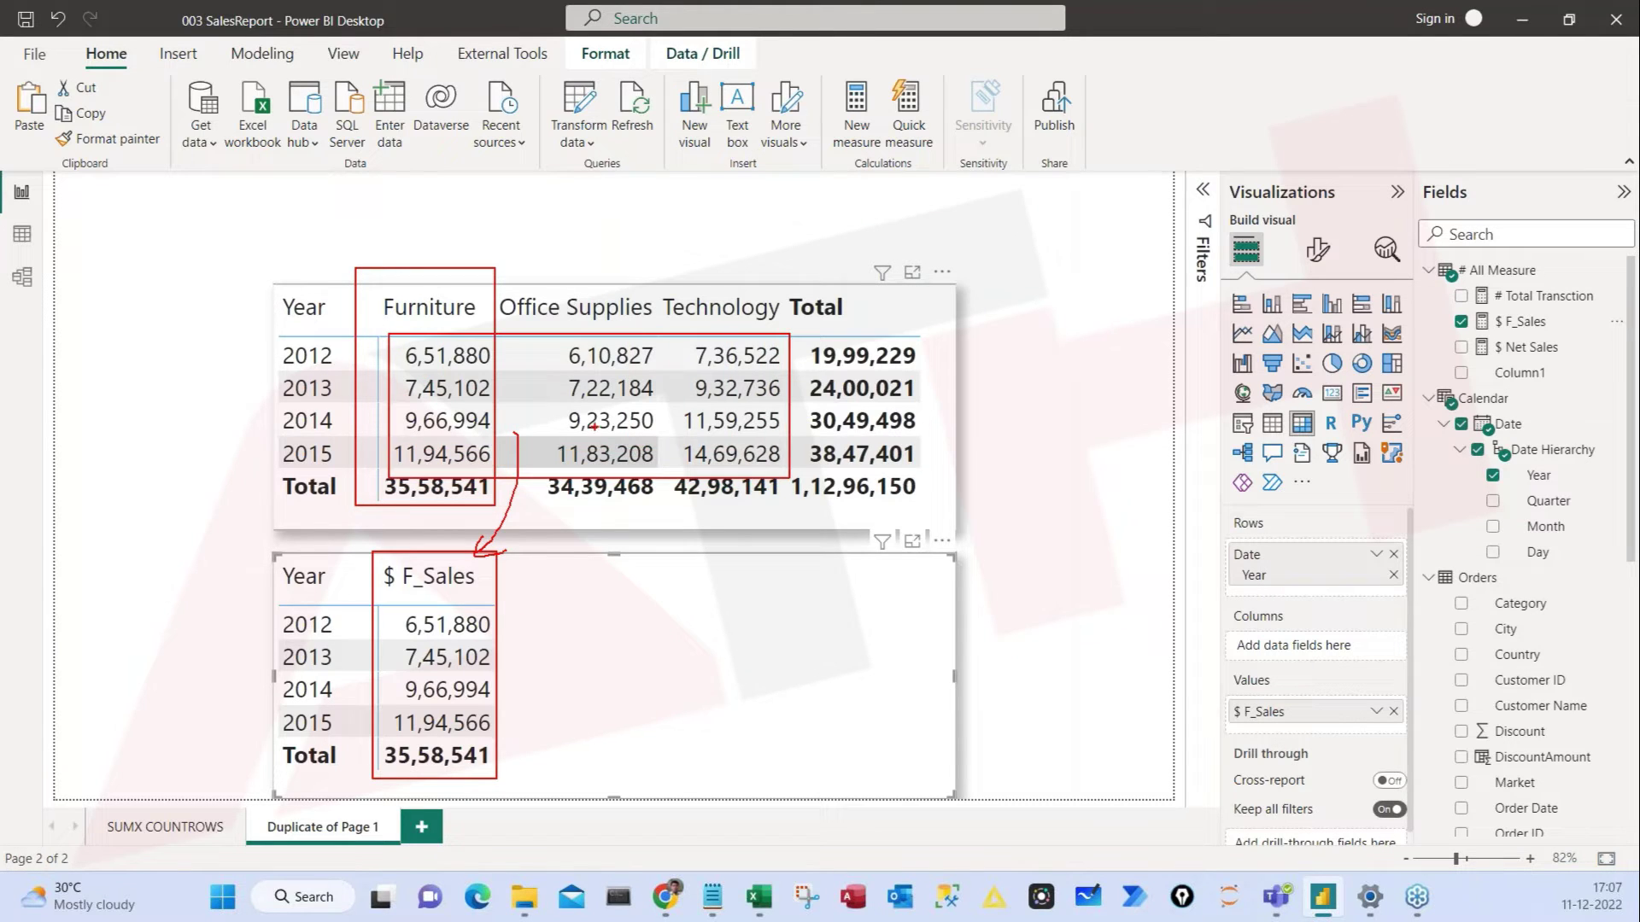
left_click_drag(507, 423, 598, 374)
left_click_drag(363, 539, 502, 778)
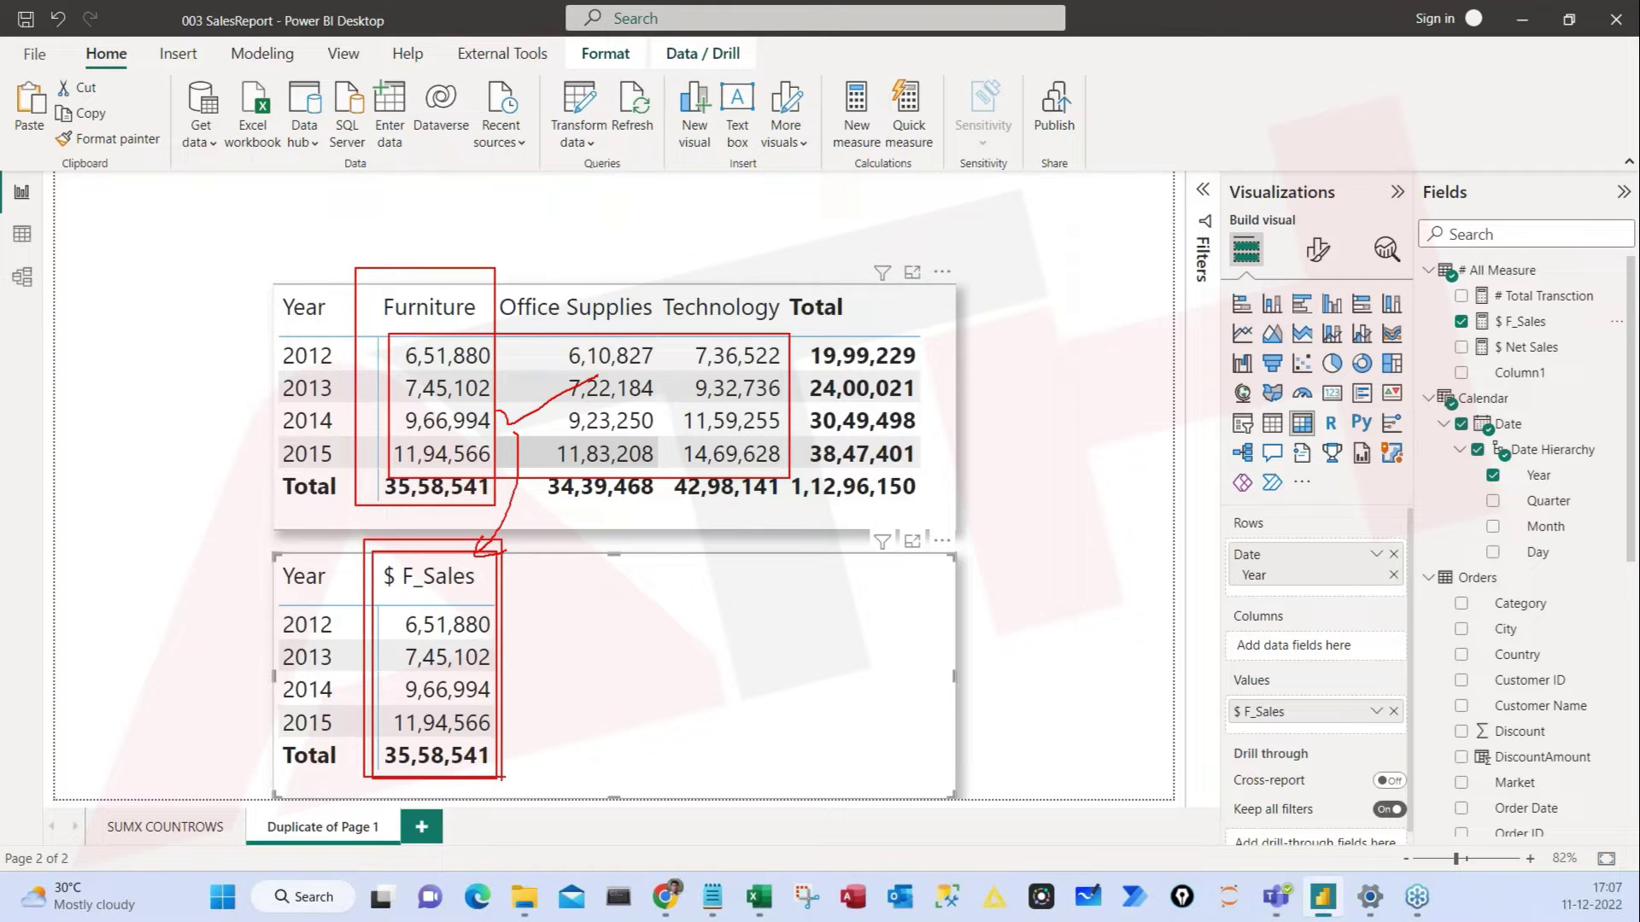
key("Escape")
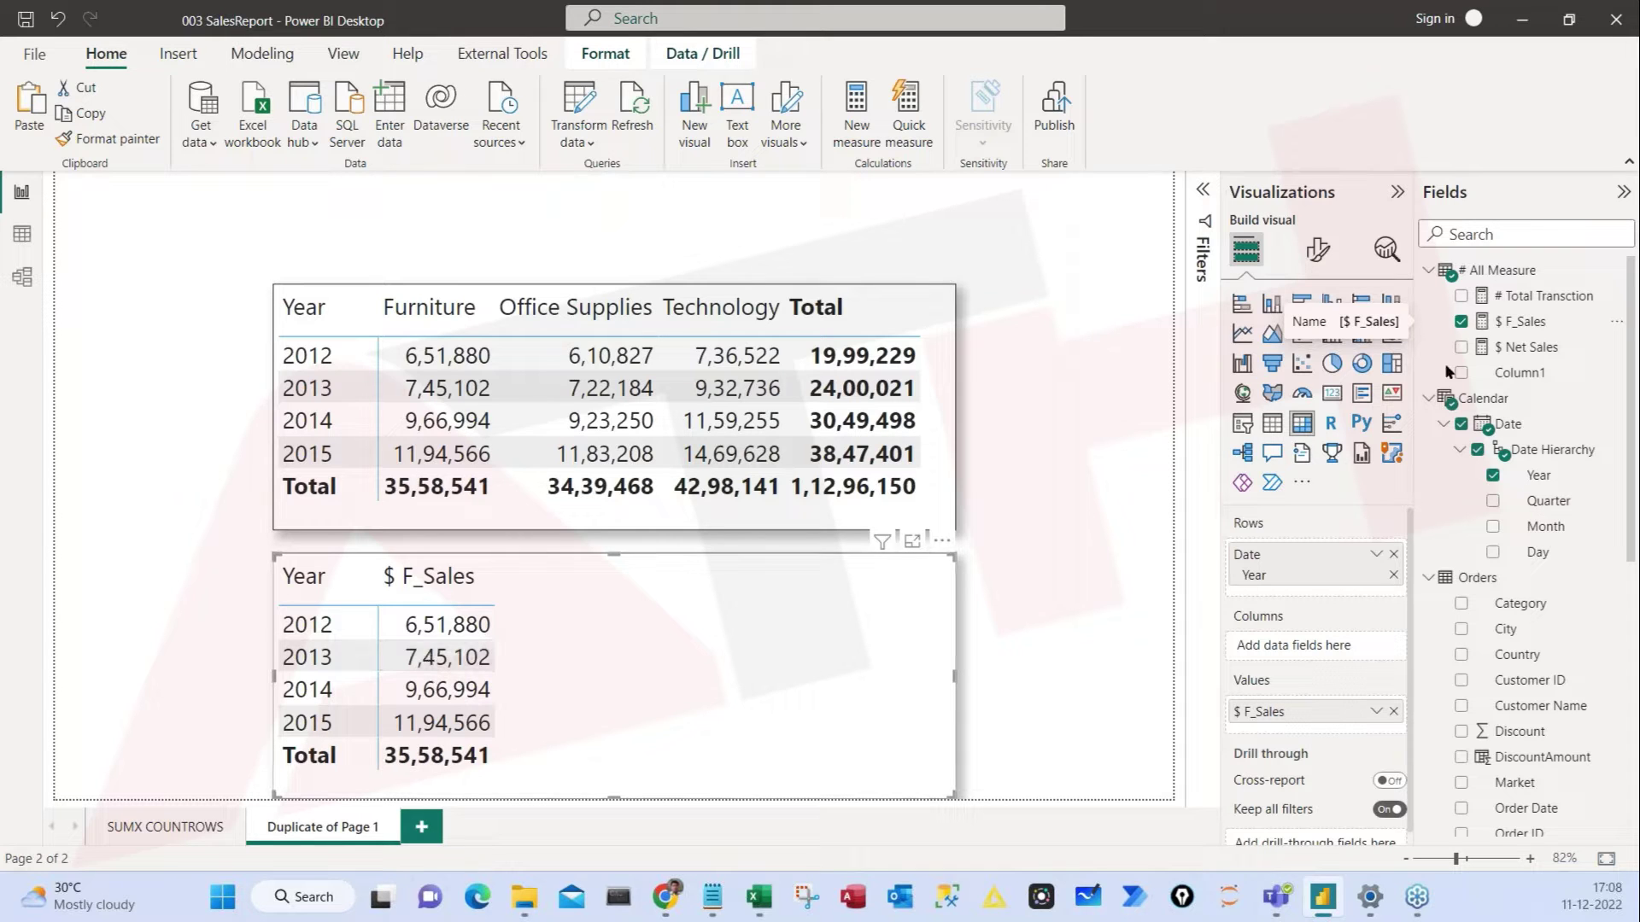
Step: Open the $ F_Sales formula and examine its CALCULATE function, [$ Net Sales] expression and Orders[Category] ="Furniture" filter
left_click(1520, 322)
key("Escape")
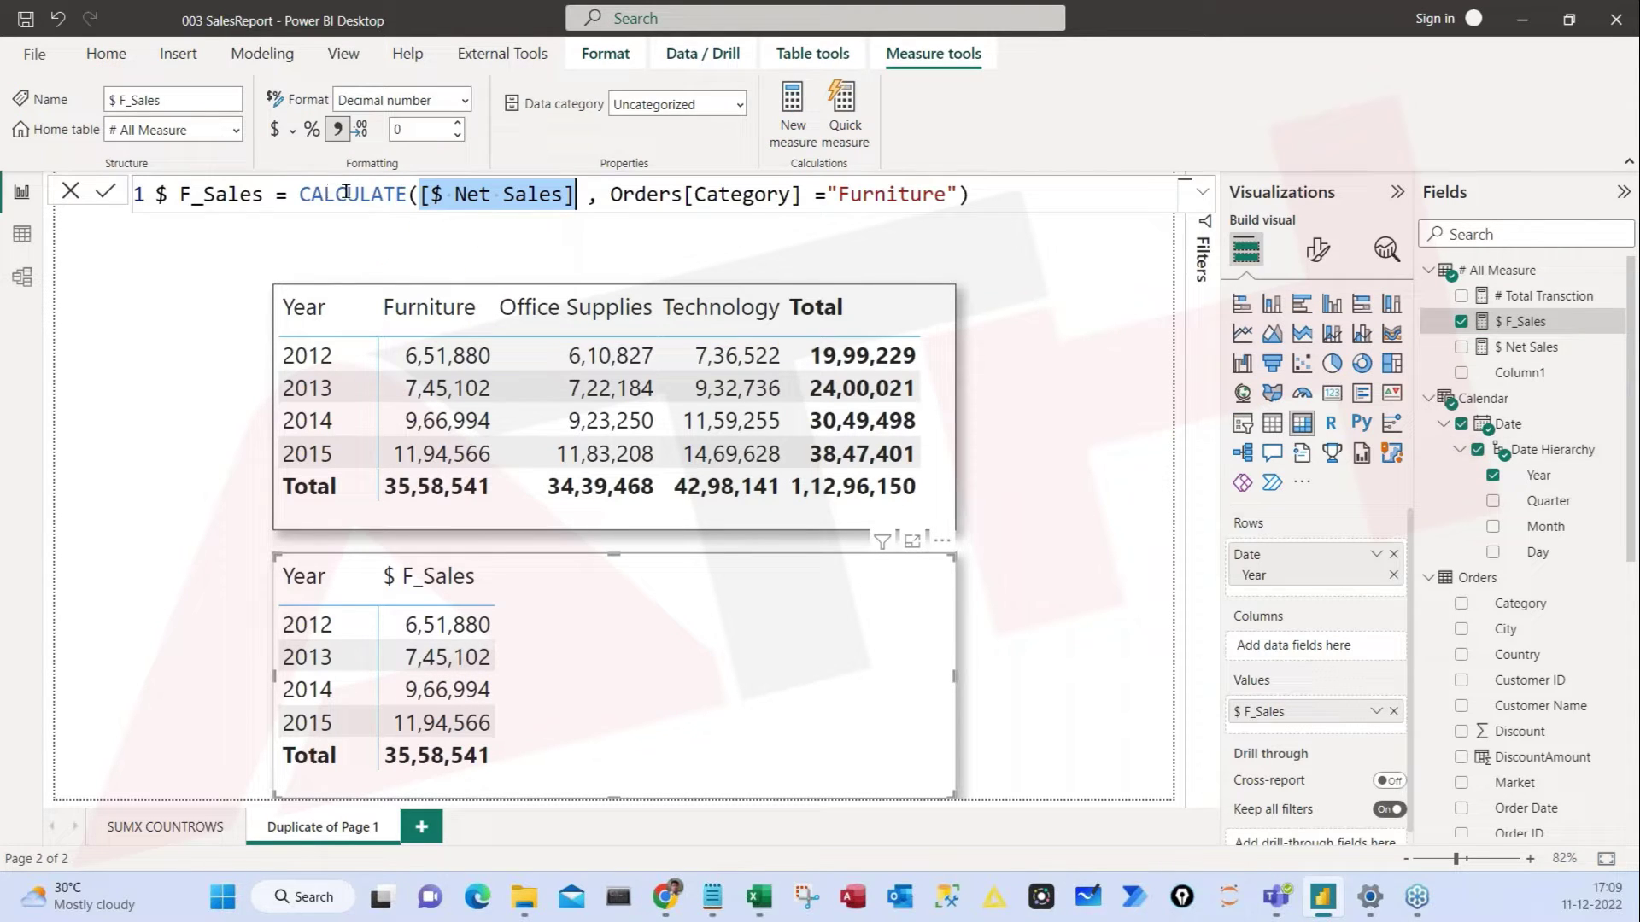
double_click(371, 193)
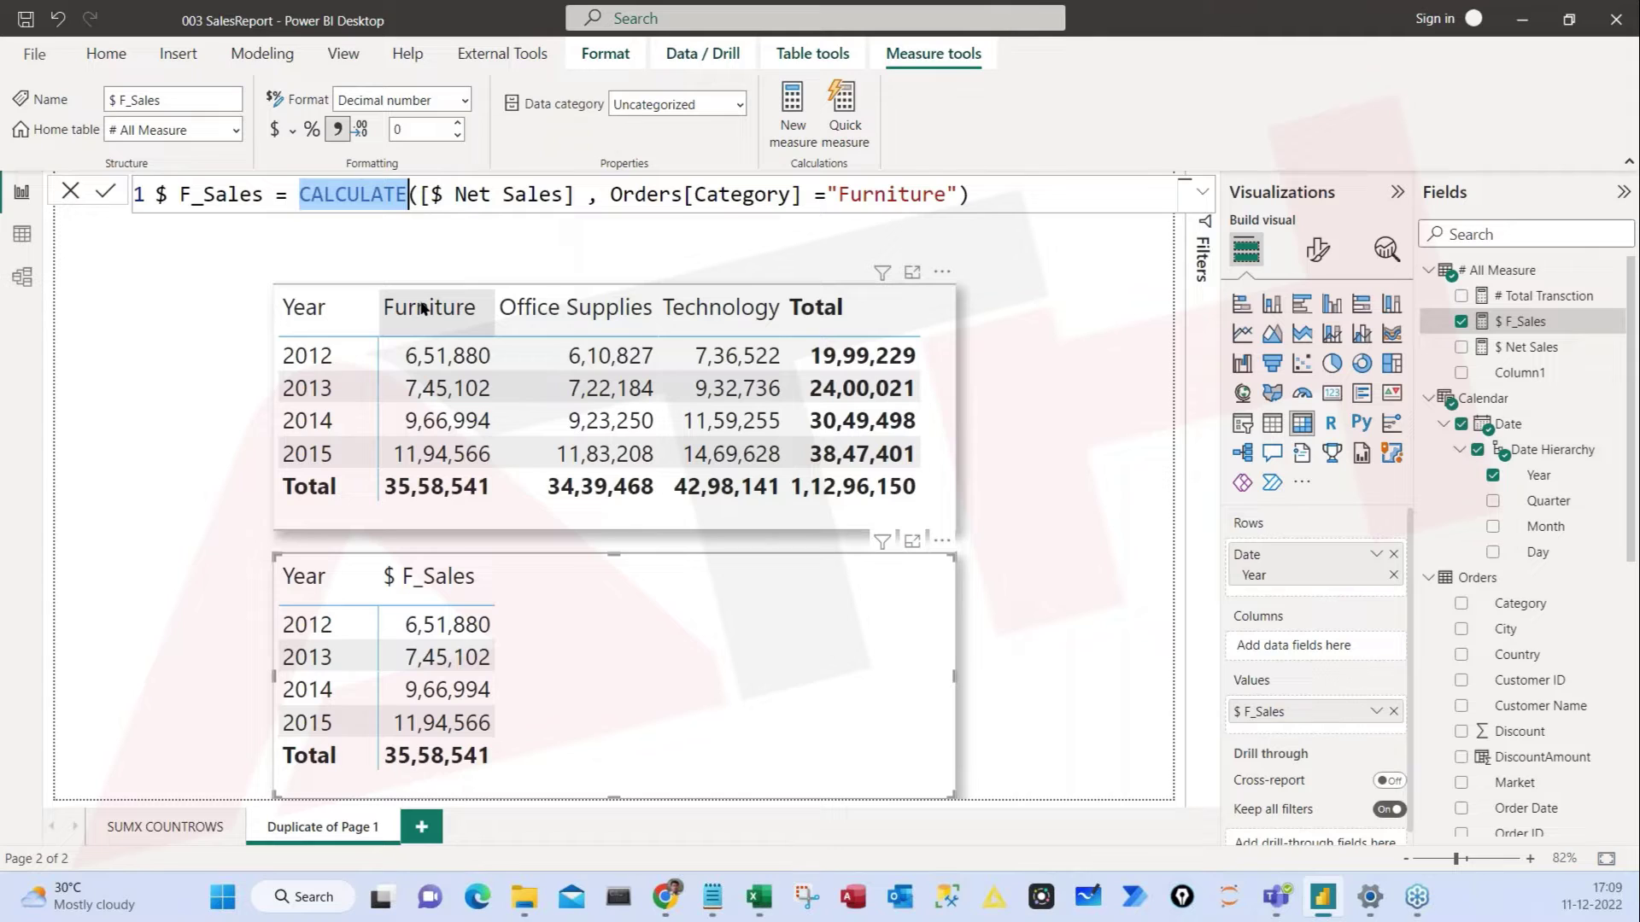
left_click_drag(306, 231, 358, 195)
mouse_move(430, 227)
left_mouse_down()
mouse_move(484, 213)
mouse_move(452, 232)
mouse_move(547, 156)
mouse_move(444, 160)
left_mouse_up()
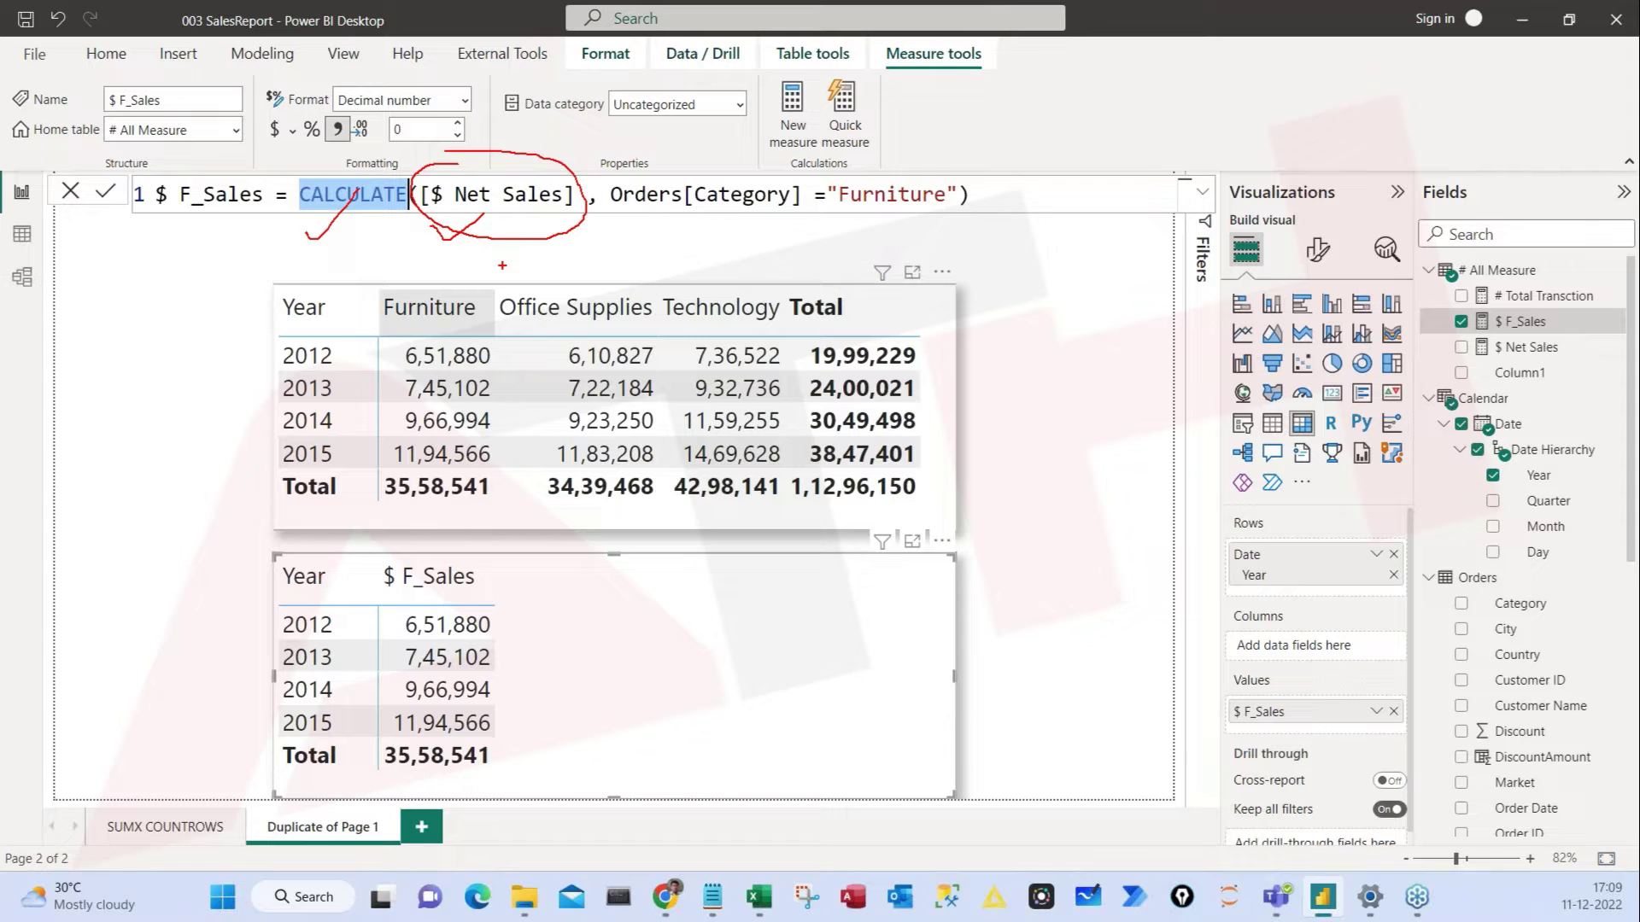
mouse_move(652, 213)
left_mouse_down()
mouse_move(781, 228)
mouse_move(808, 199)
mouse_move(690, 130)
mouse_move(594, 162)
mouse_move(639, 216)
mouse_move(695, 224)
left_mouse_up()
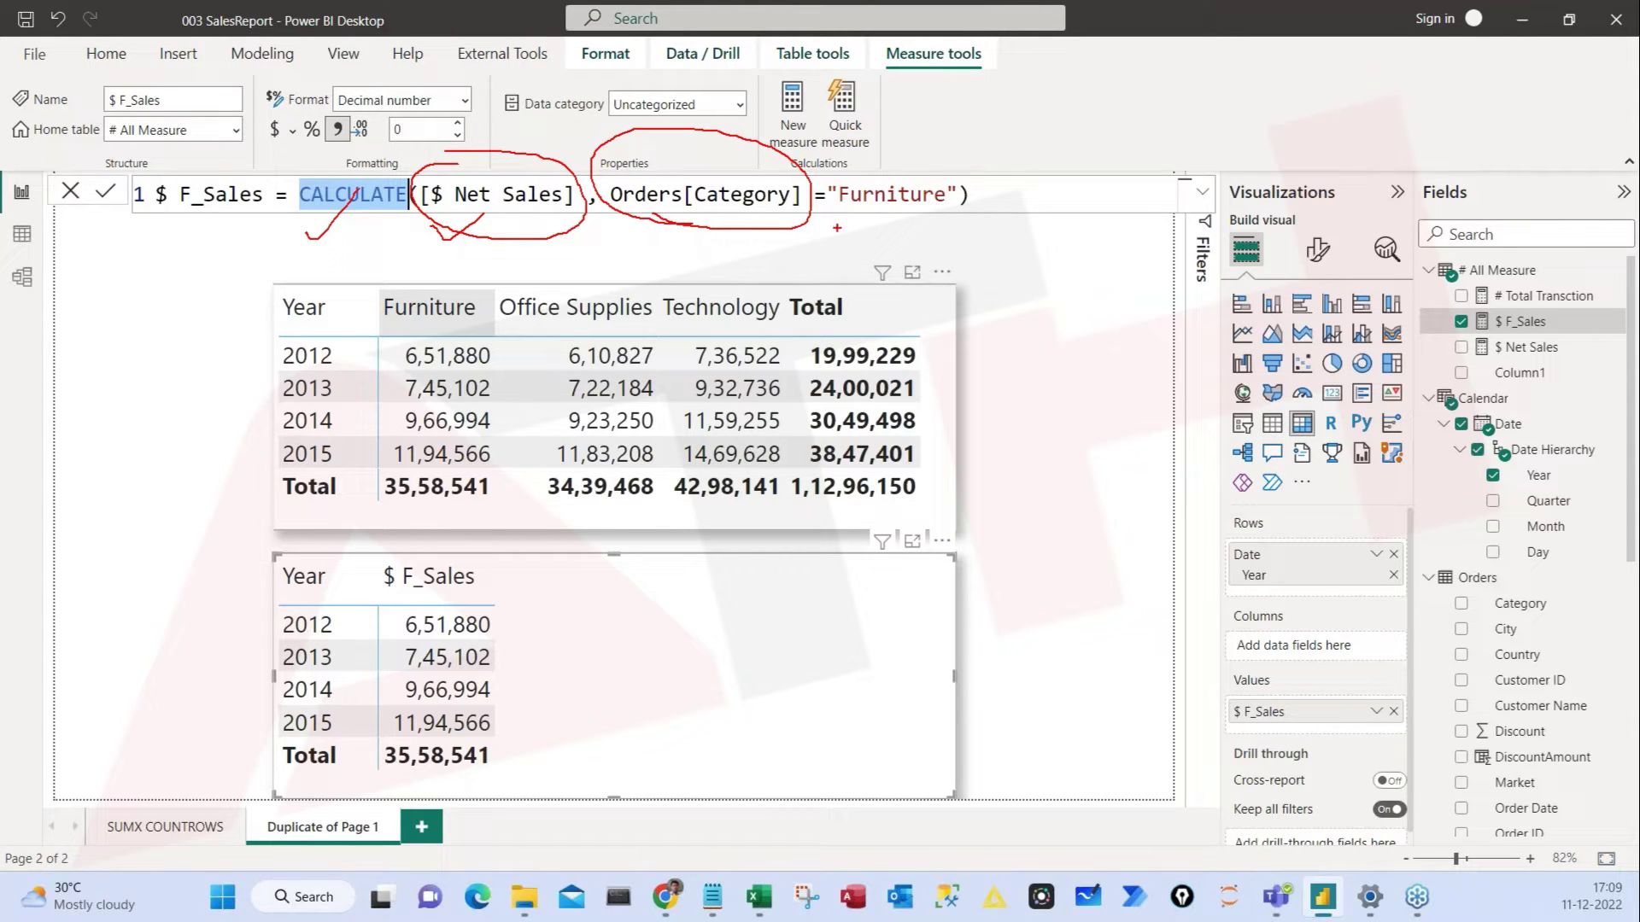
left_click_drag(858, 229, 894, 219)
mouse_move(877, 150)
left_mouse_down()
mouse_move(807, 184)
mouse_move(964, 196)
mouse_move(828, 145)
left_mouse_up()
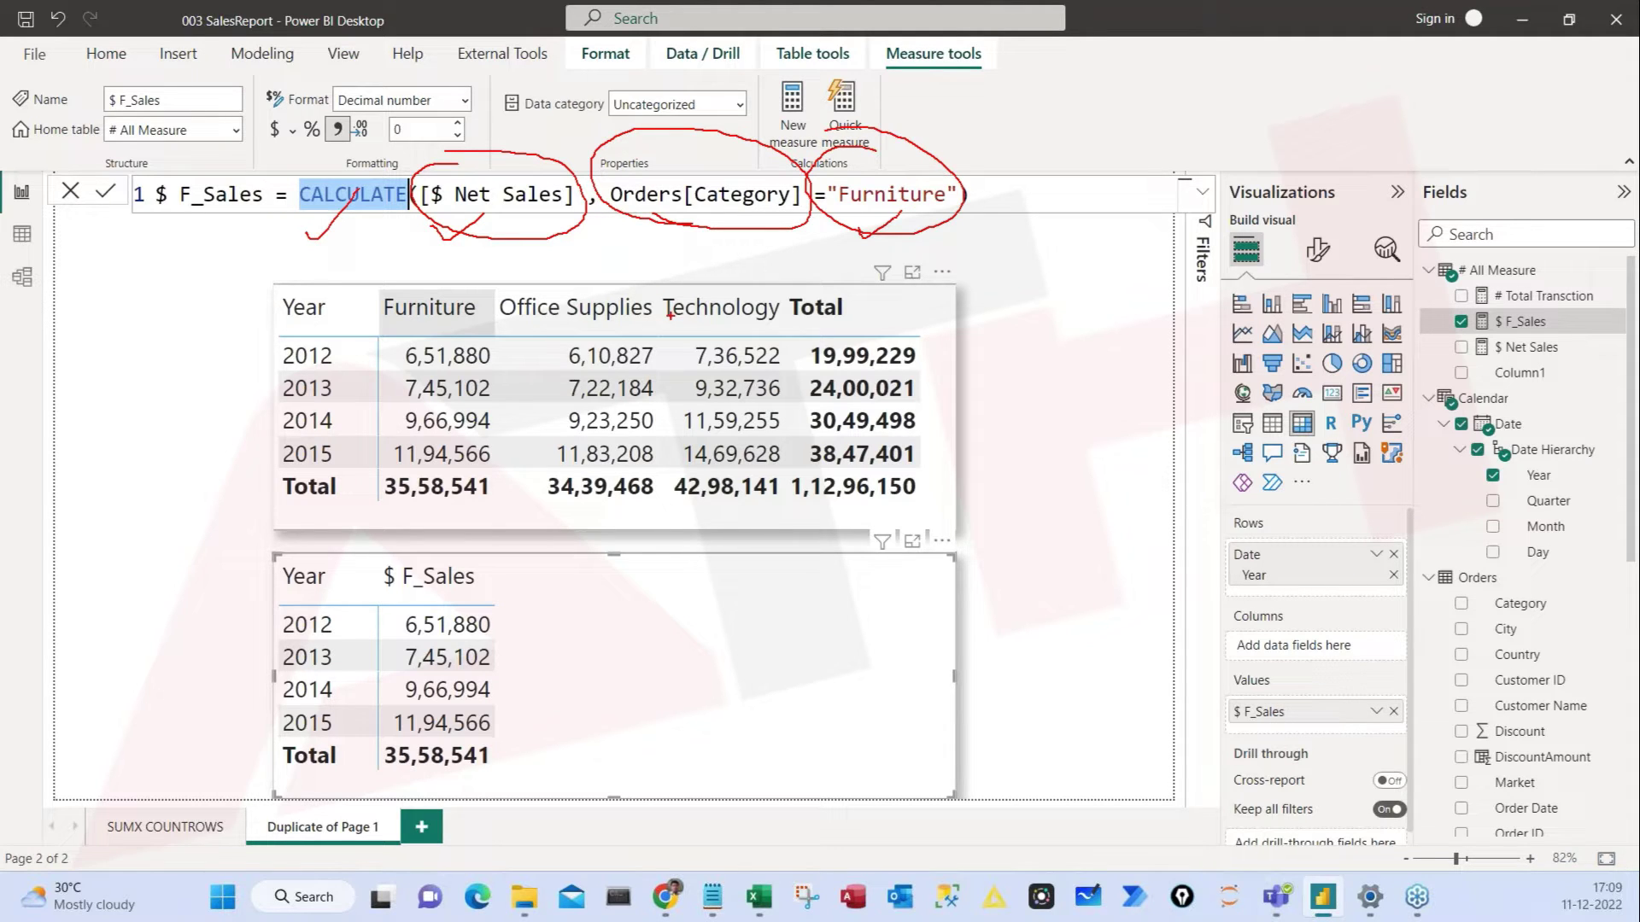
left_click_drag(690, 222, 867, 226)
key("Escape")
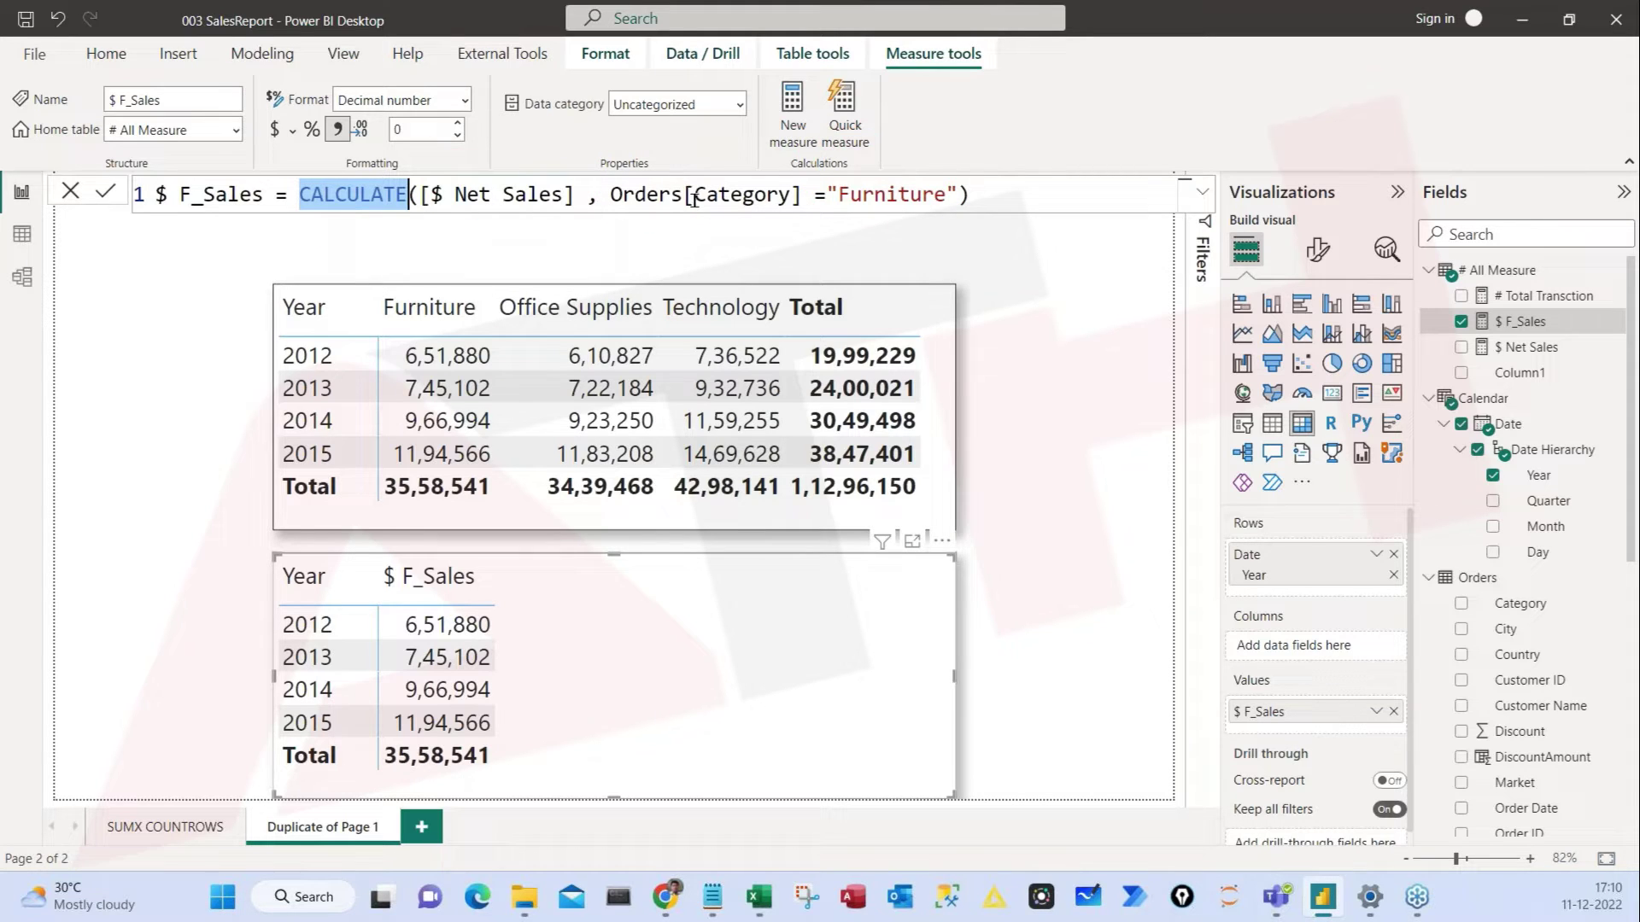
double_click(471, 195)
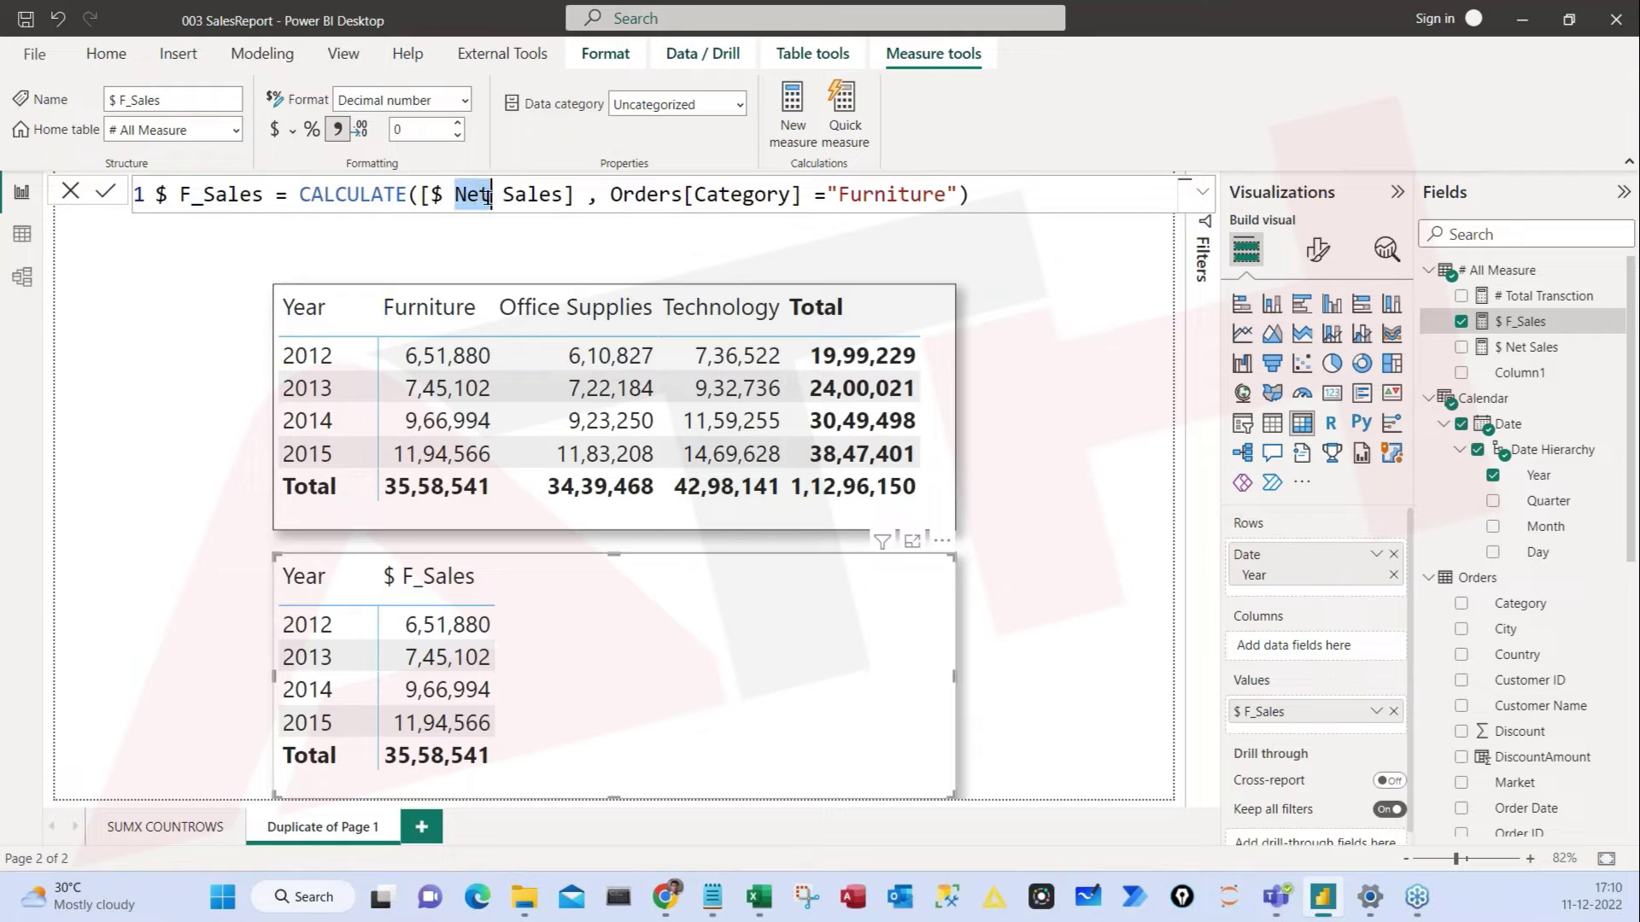
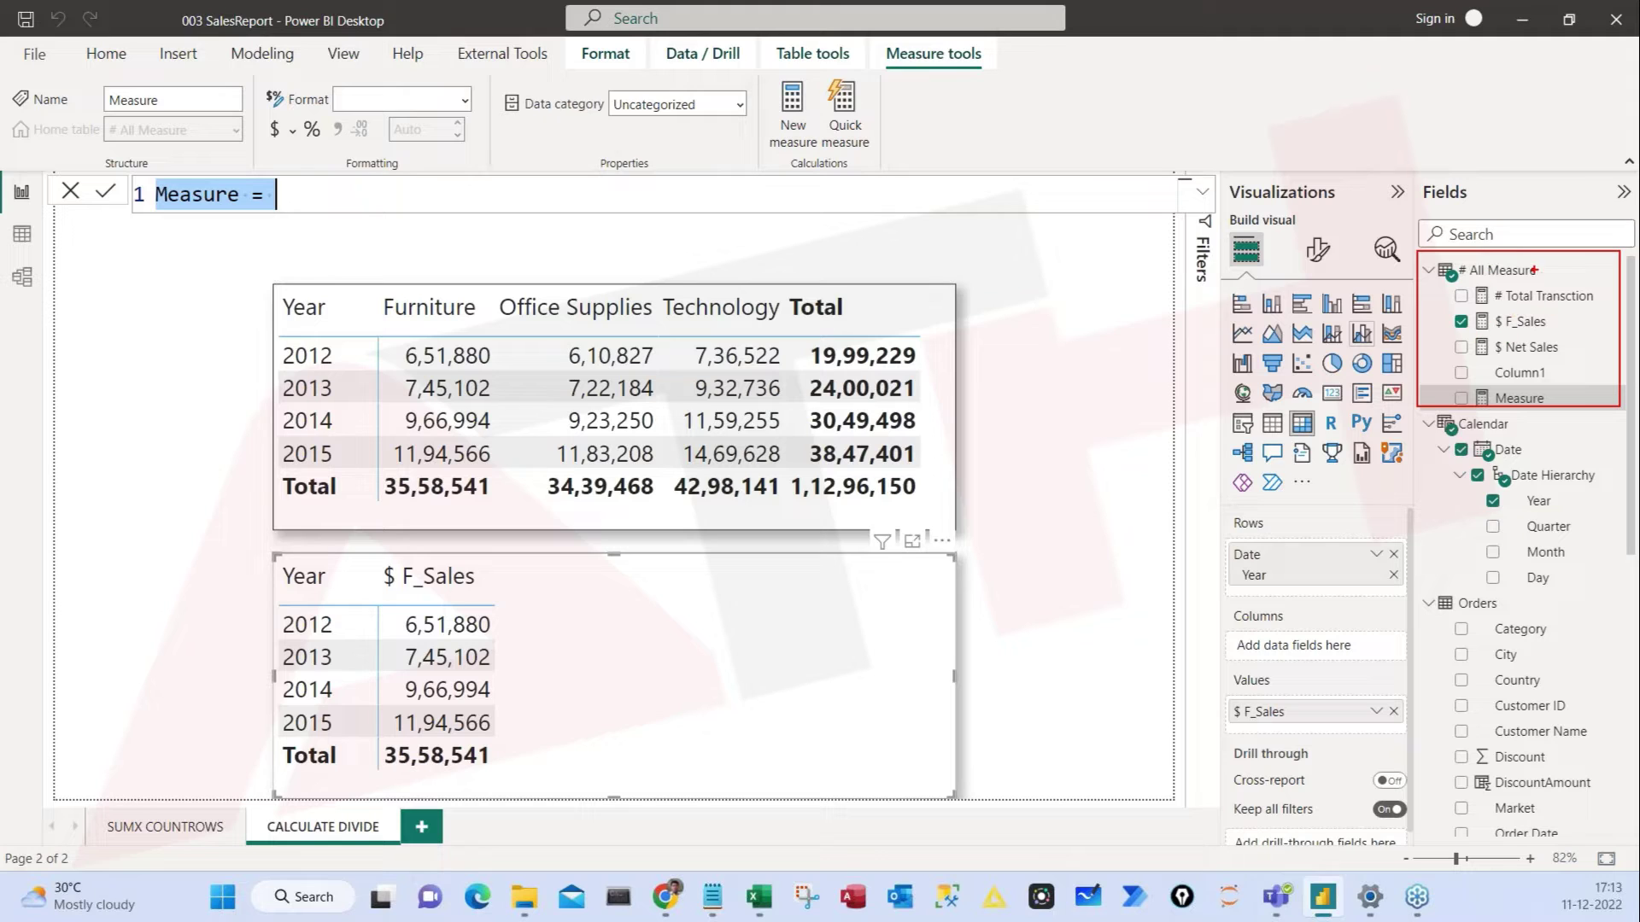
Step: Examine the # All Measure table that holds the new measure
mouse_move(1516, 242)
left_mouse_down()
mouse_move(1436, 259)
mouse_move(1529, 288)
mouse_move(1450, 229)
left_mouse_up()
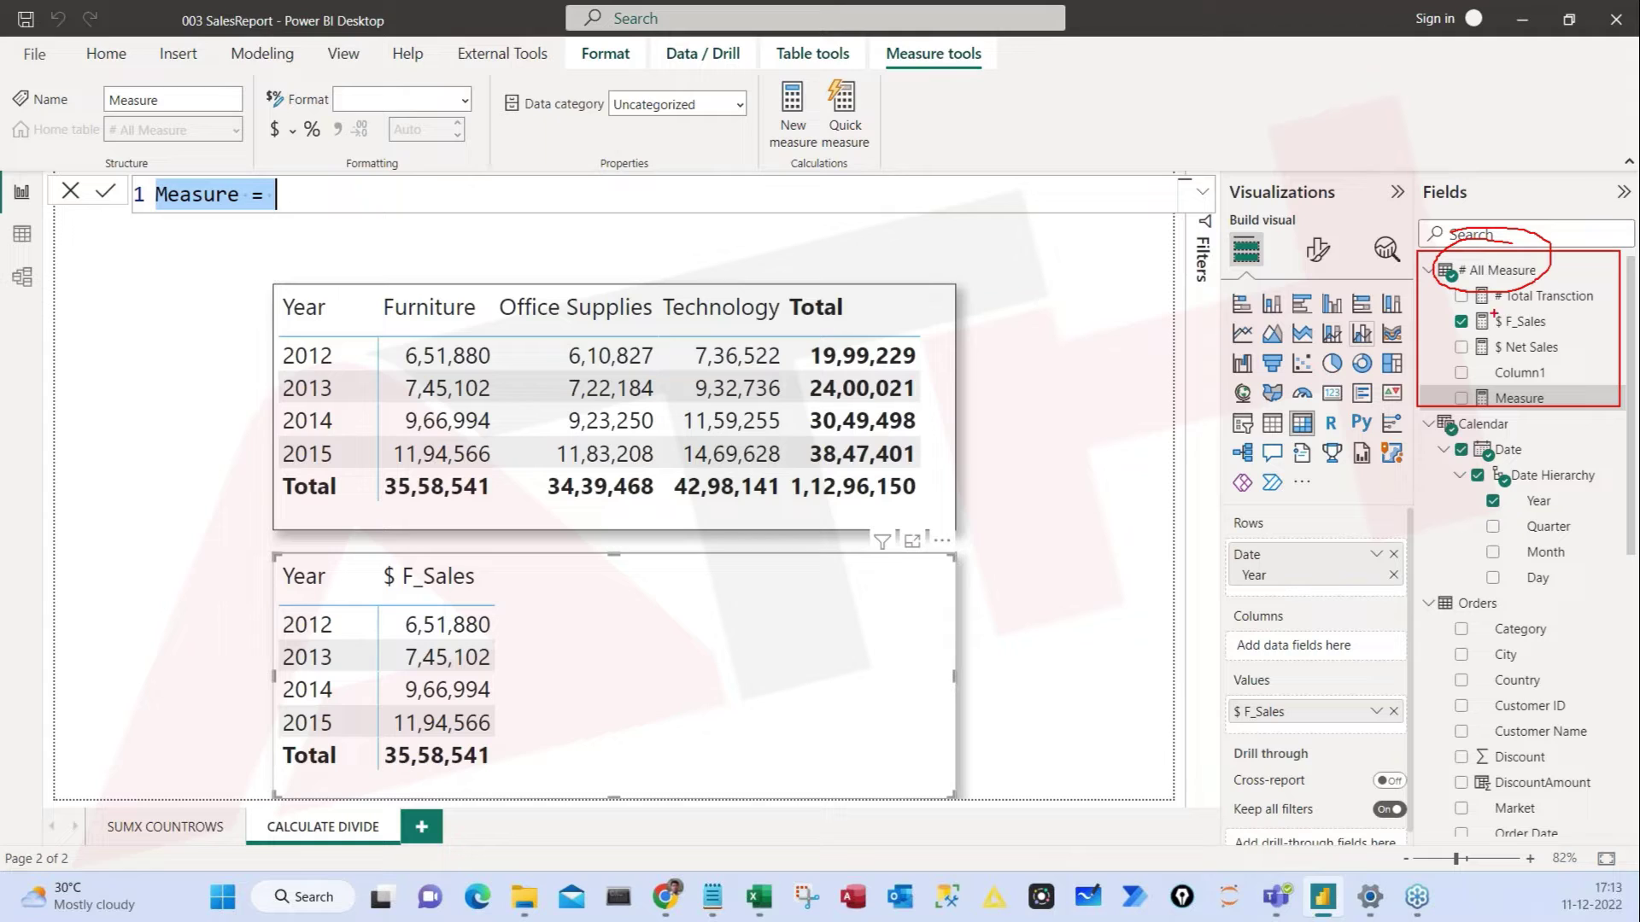
left_click_drag(1443, 276, 1405, 298)
mouse_move(1486, 240)
left_mouse_down()
mouse_move(1452, 243)
mouse_move(1542, 256)
mouse_move(1547, 292)
left_mouse_up()
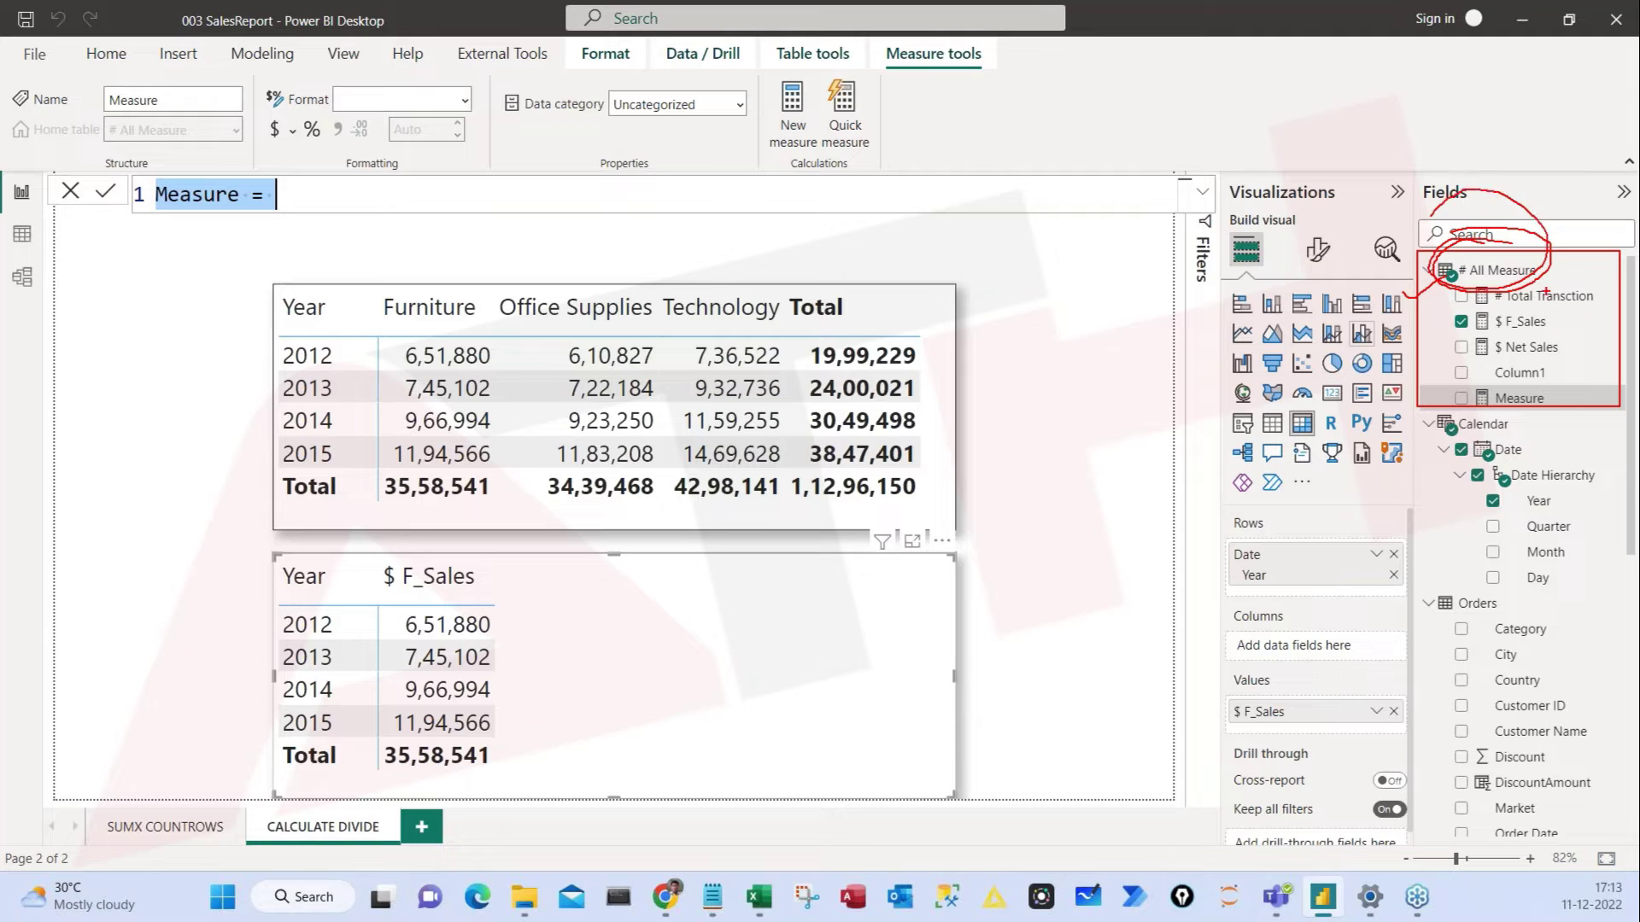
key("Escape")
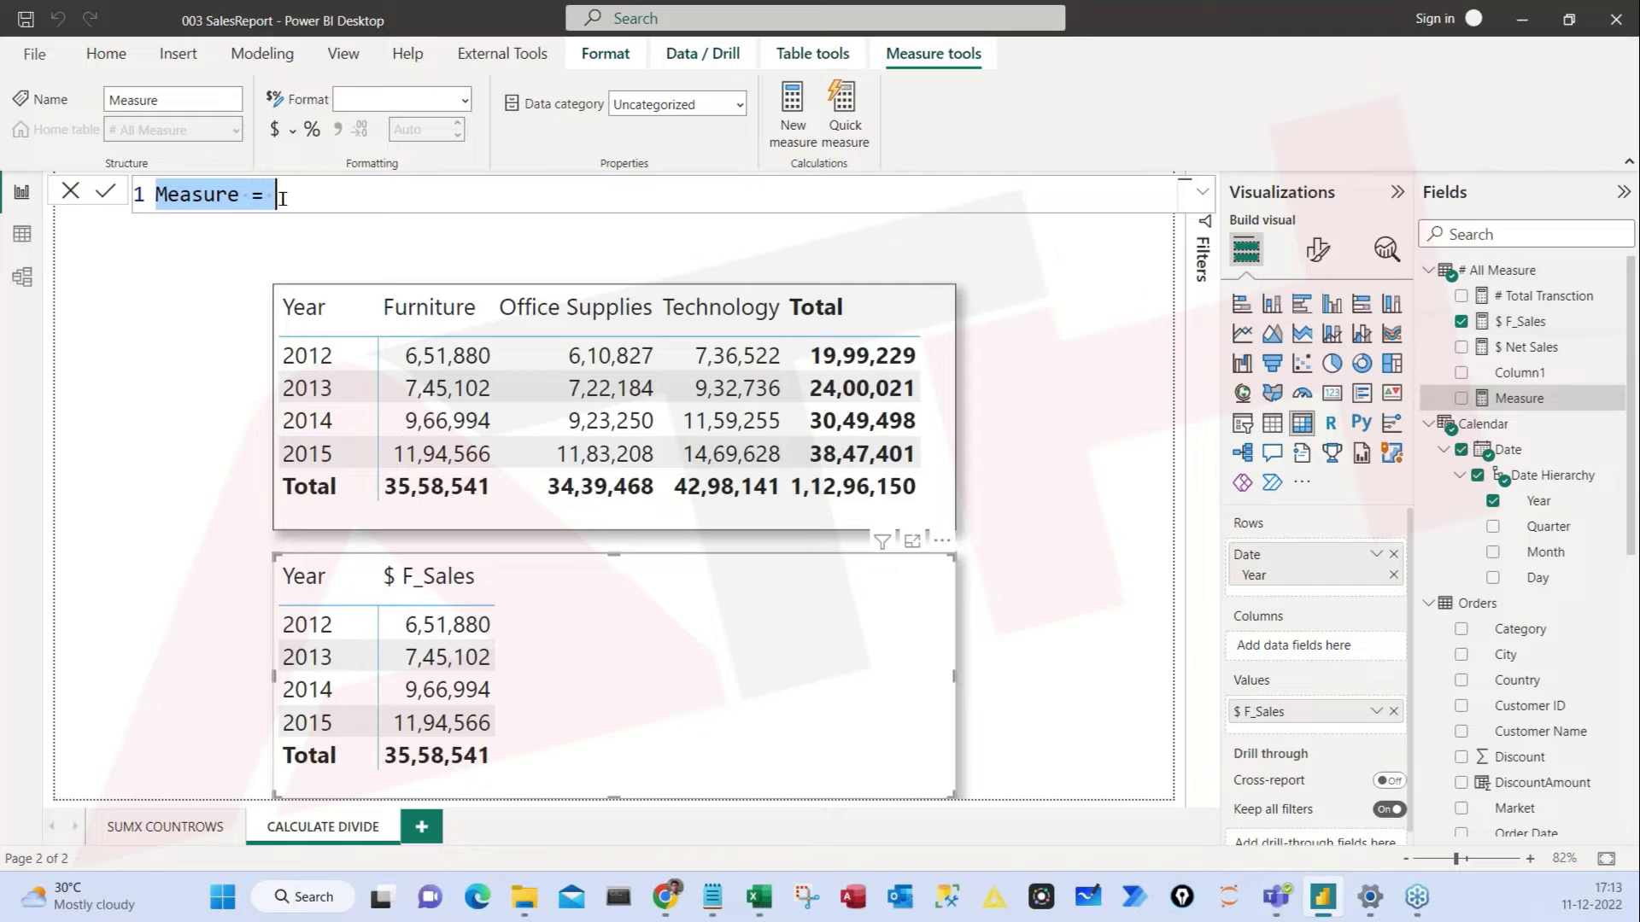
Step: Name the new measure $ OS_Sales in its formula
double_click(230, 195)
type("$ o")
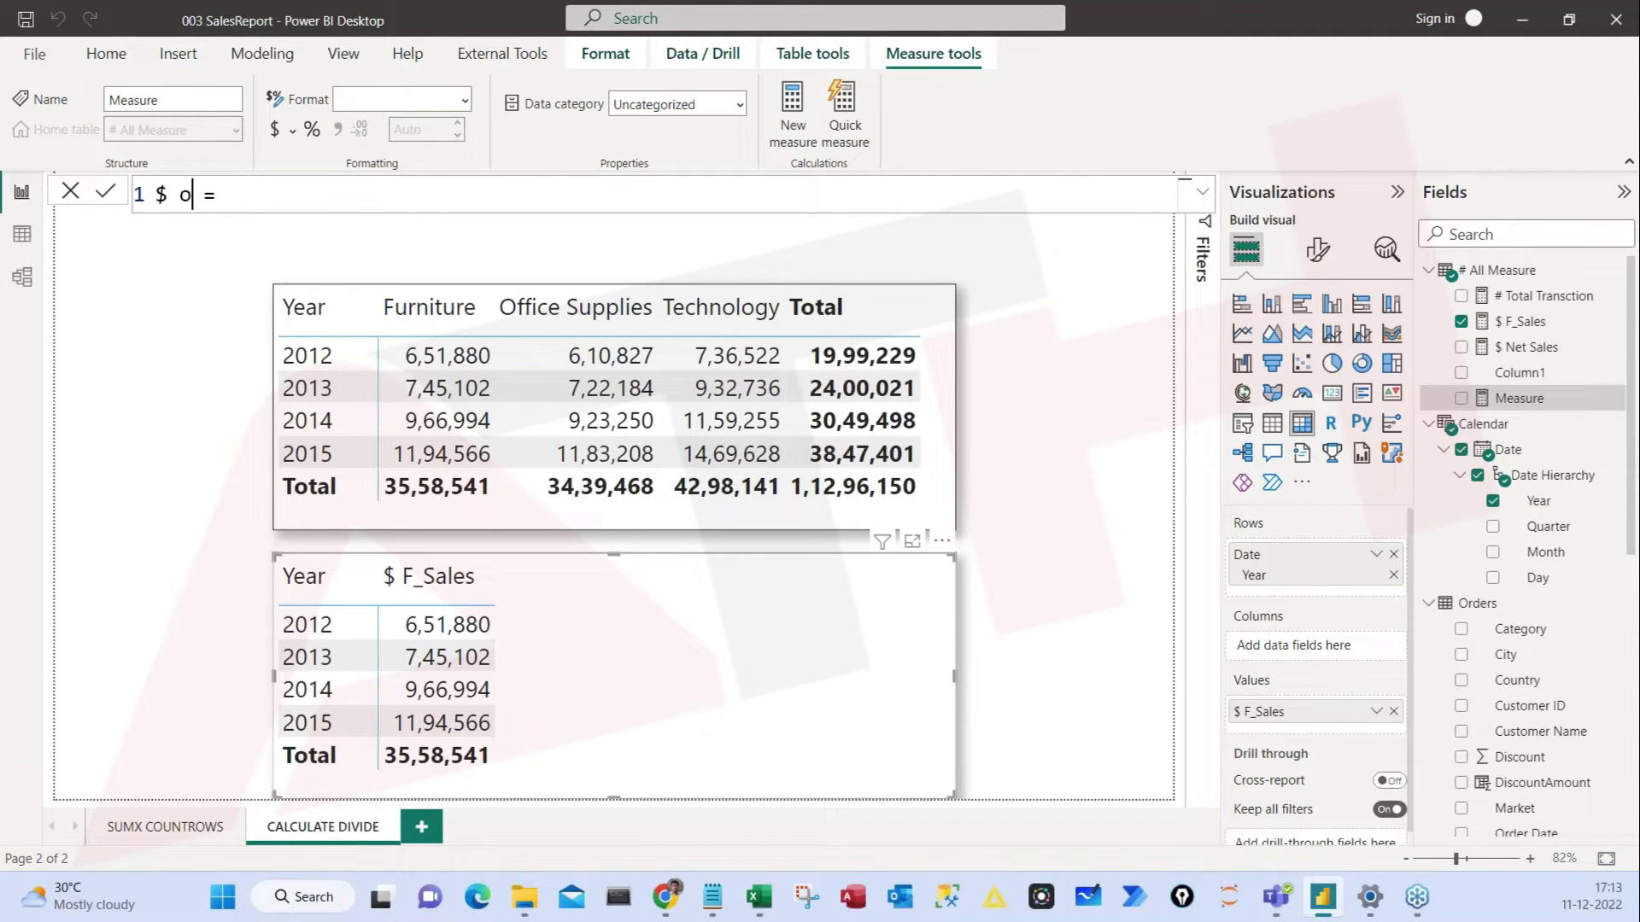
key("BackSpace")
type("OS_s")
key("BackSpace")
type("s")
key("BackSpace")
type("Sales")
key("Right")
Step: Begin the $ OS_Sales formula with a CALCULATE function that takes [$ Net Sales] as its expression
type("cal")
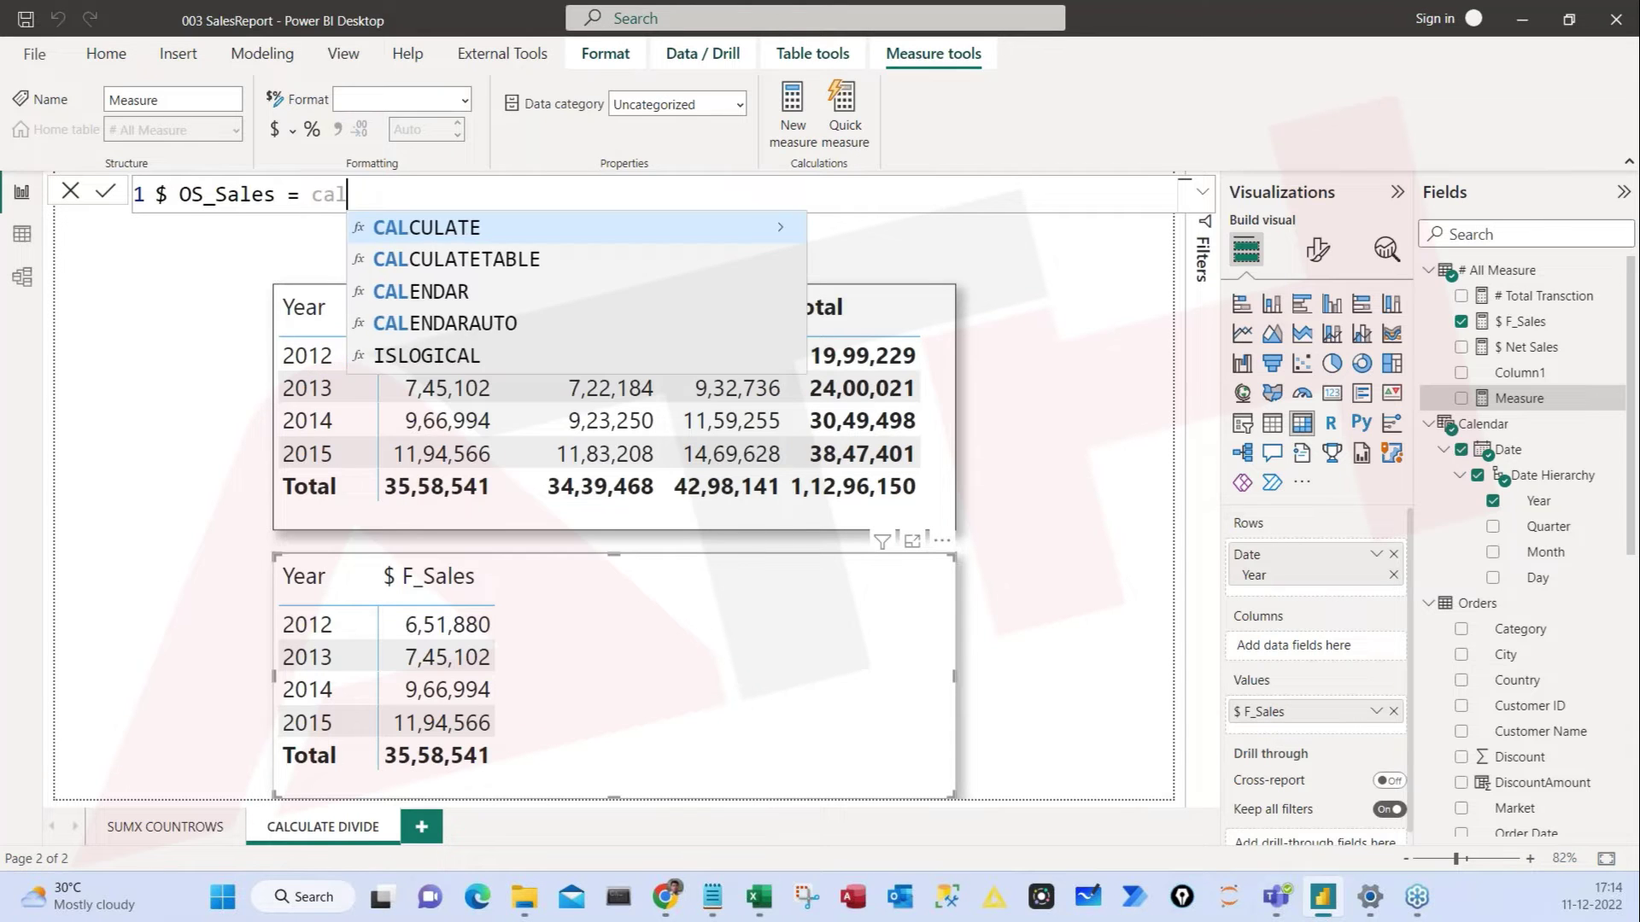
key("Tab")
type("[")
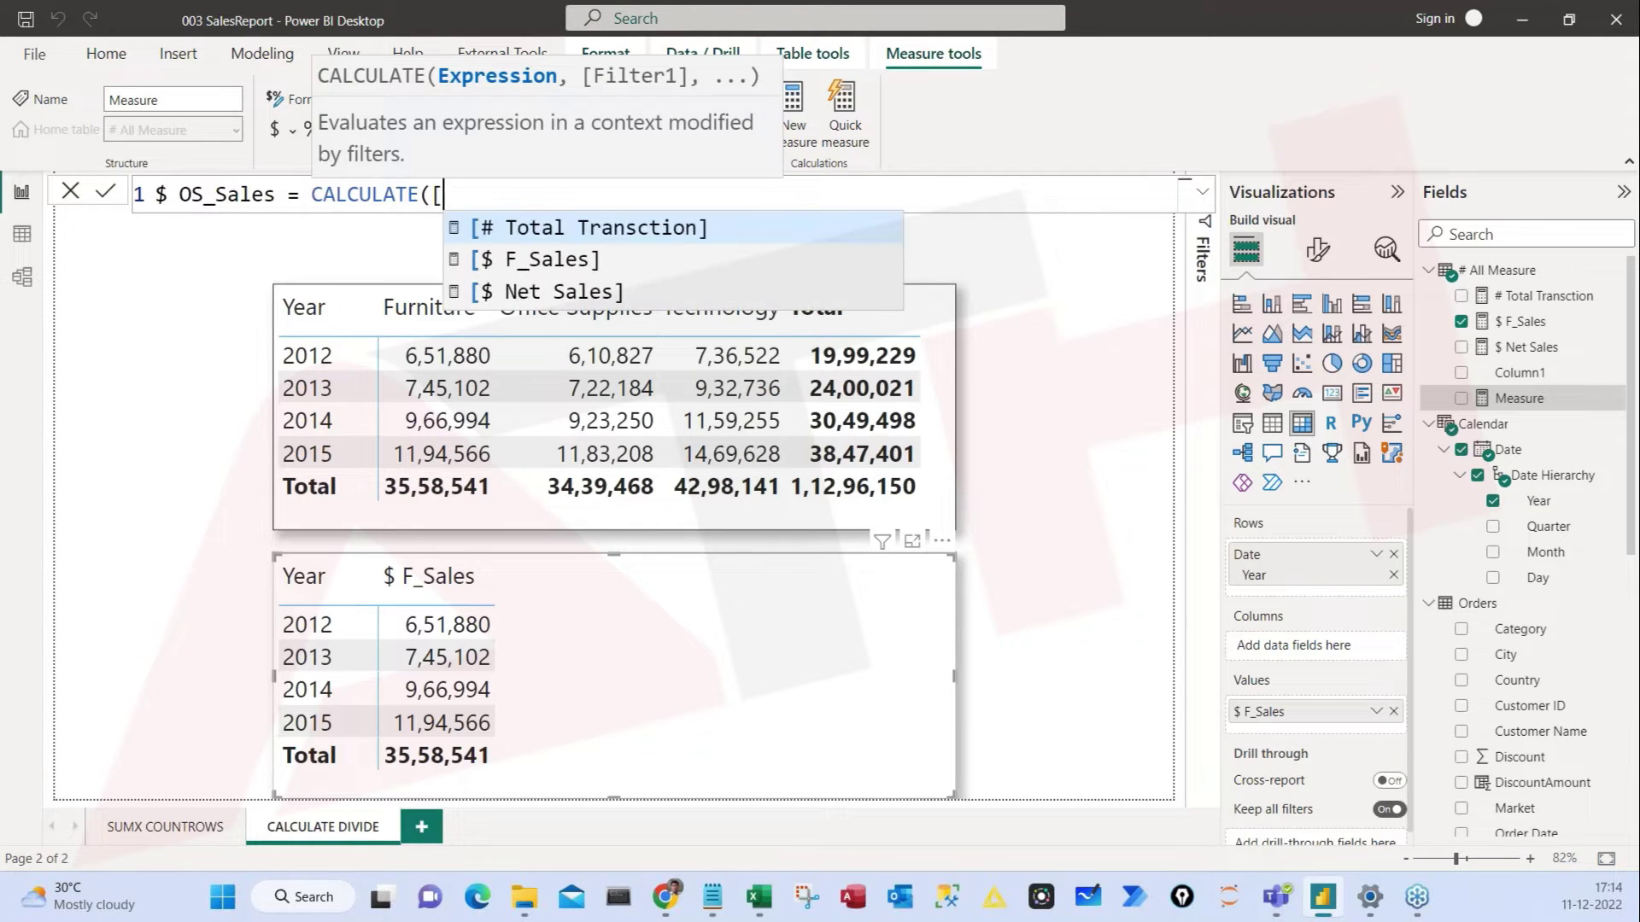
key("Down")
key("Down")
key("Tab")
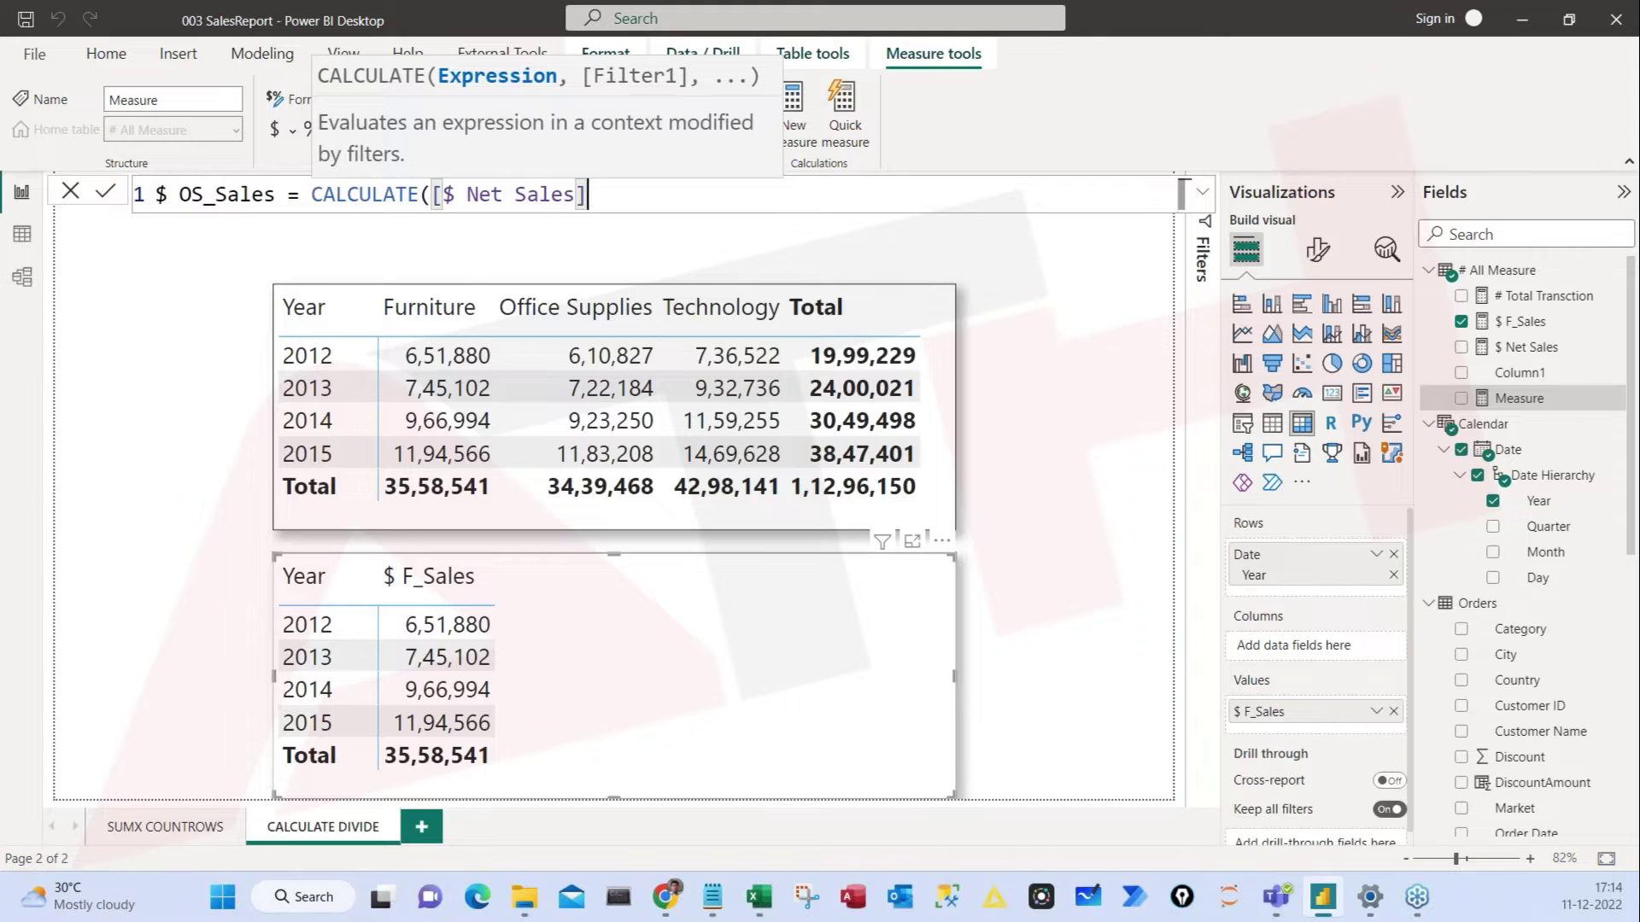
Step: Add the filter Orders[Category] ="Office Supplies" to the $ OS_Sales formula, close its bracket and commit the measure
type(", or")
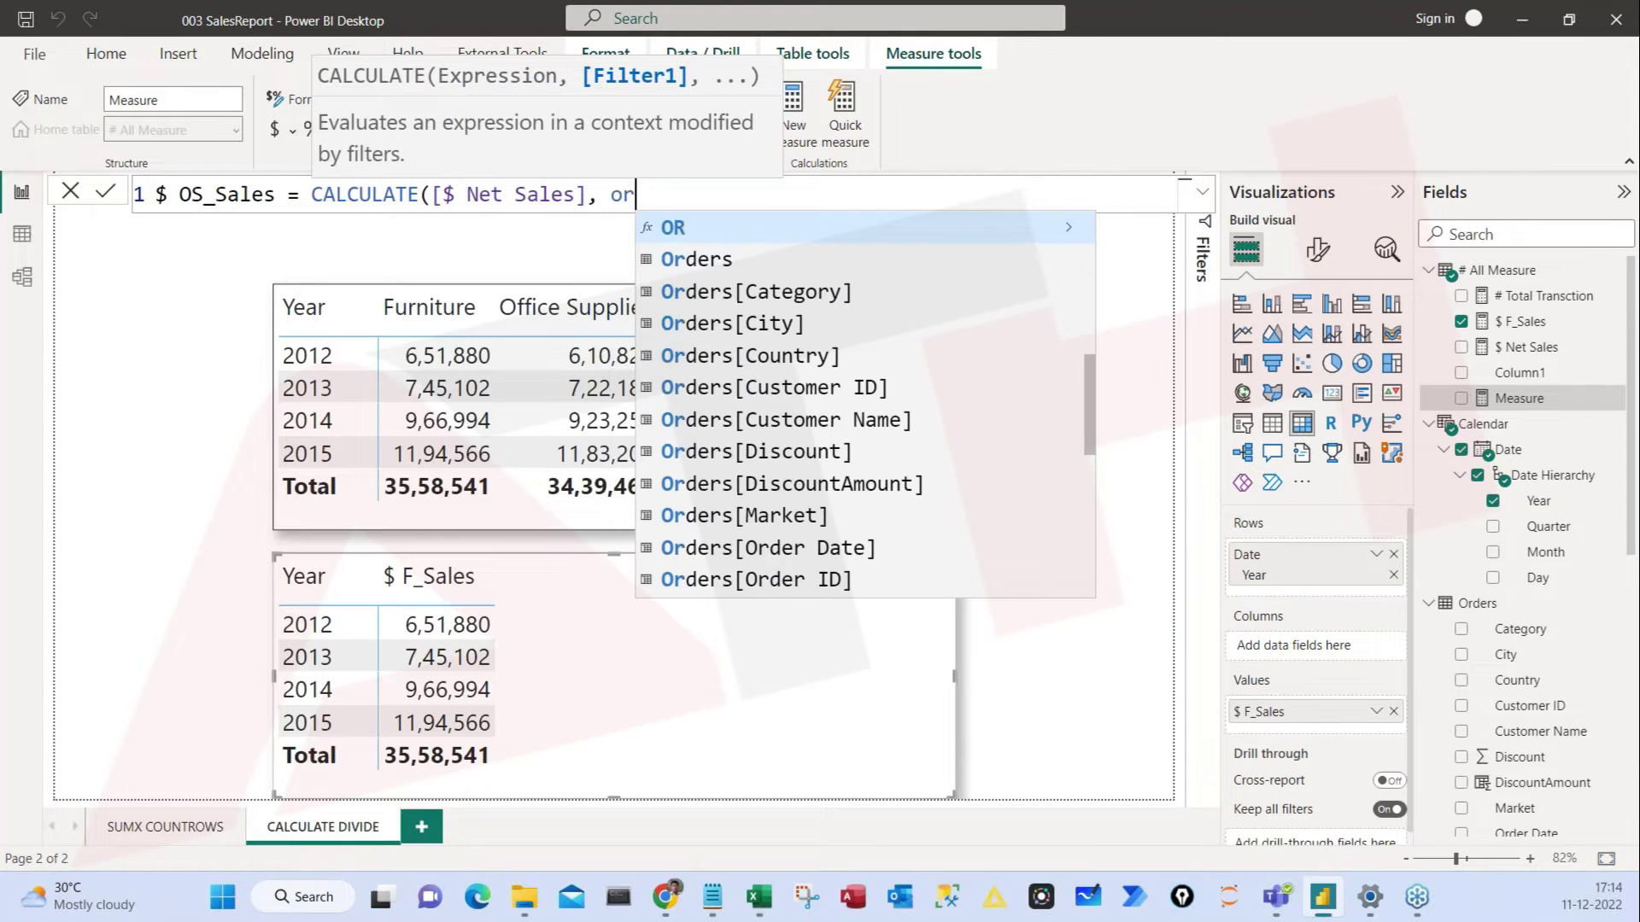
key("Down")
key("Down")
key("Tab")
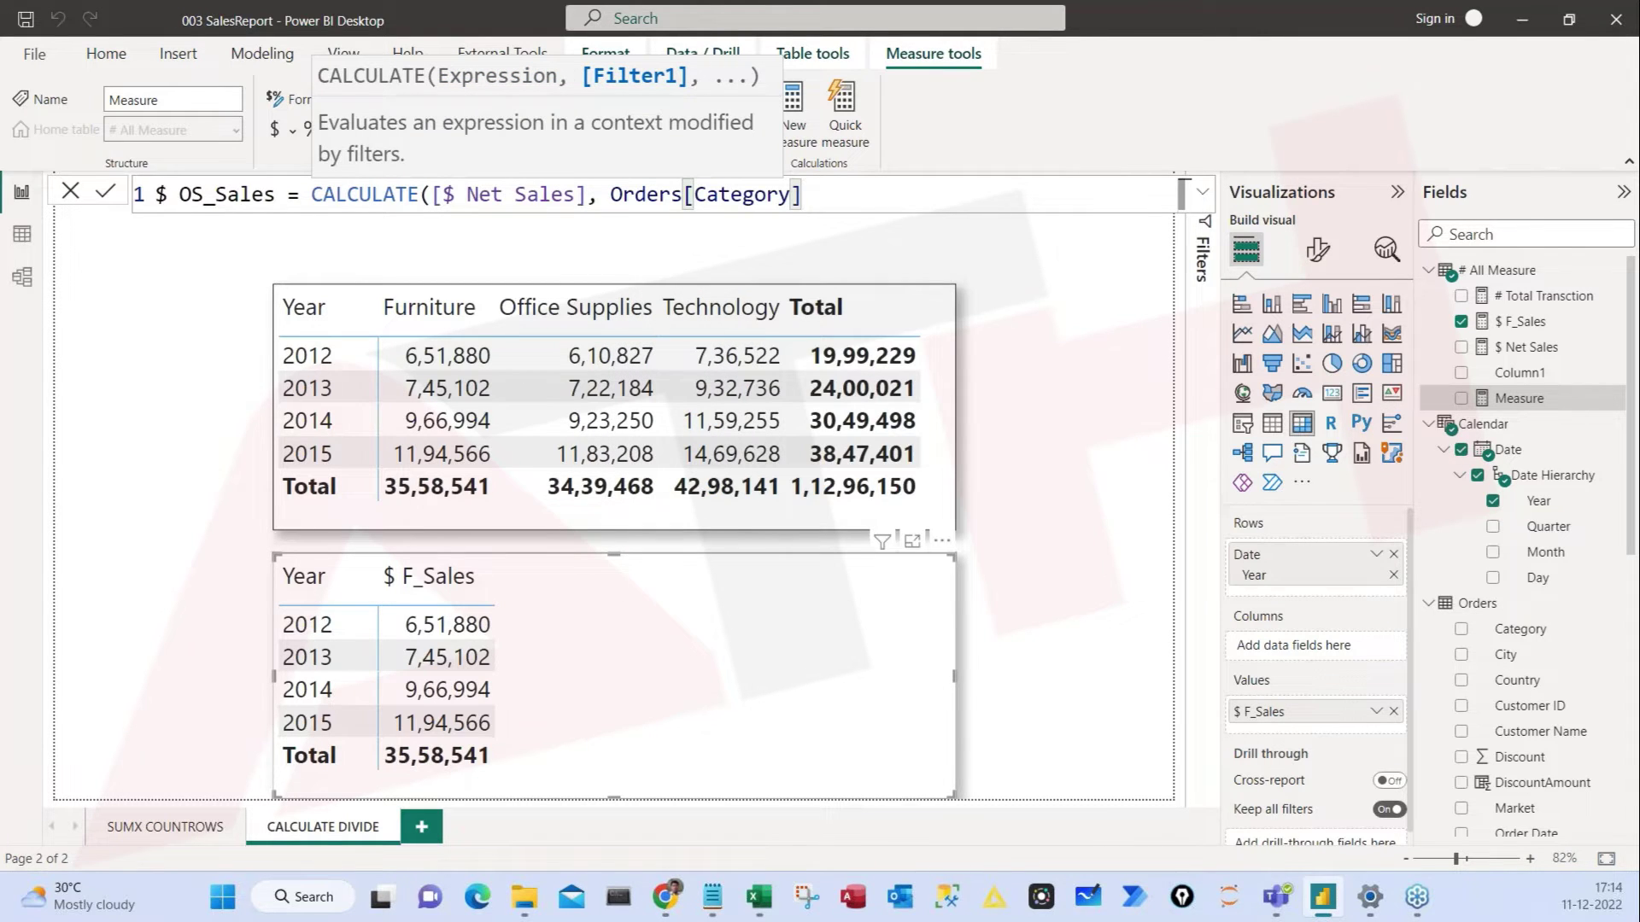
type("=\"Office Su")
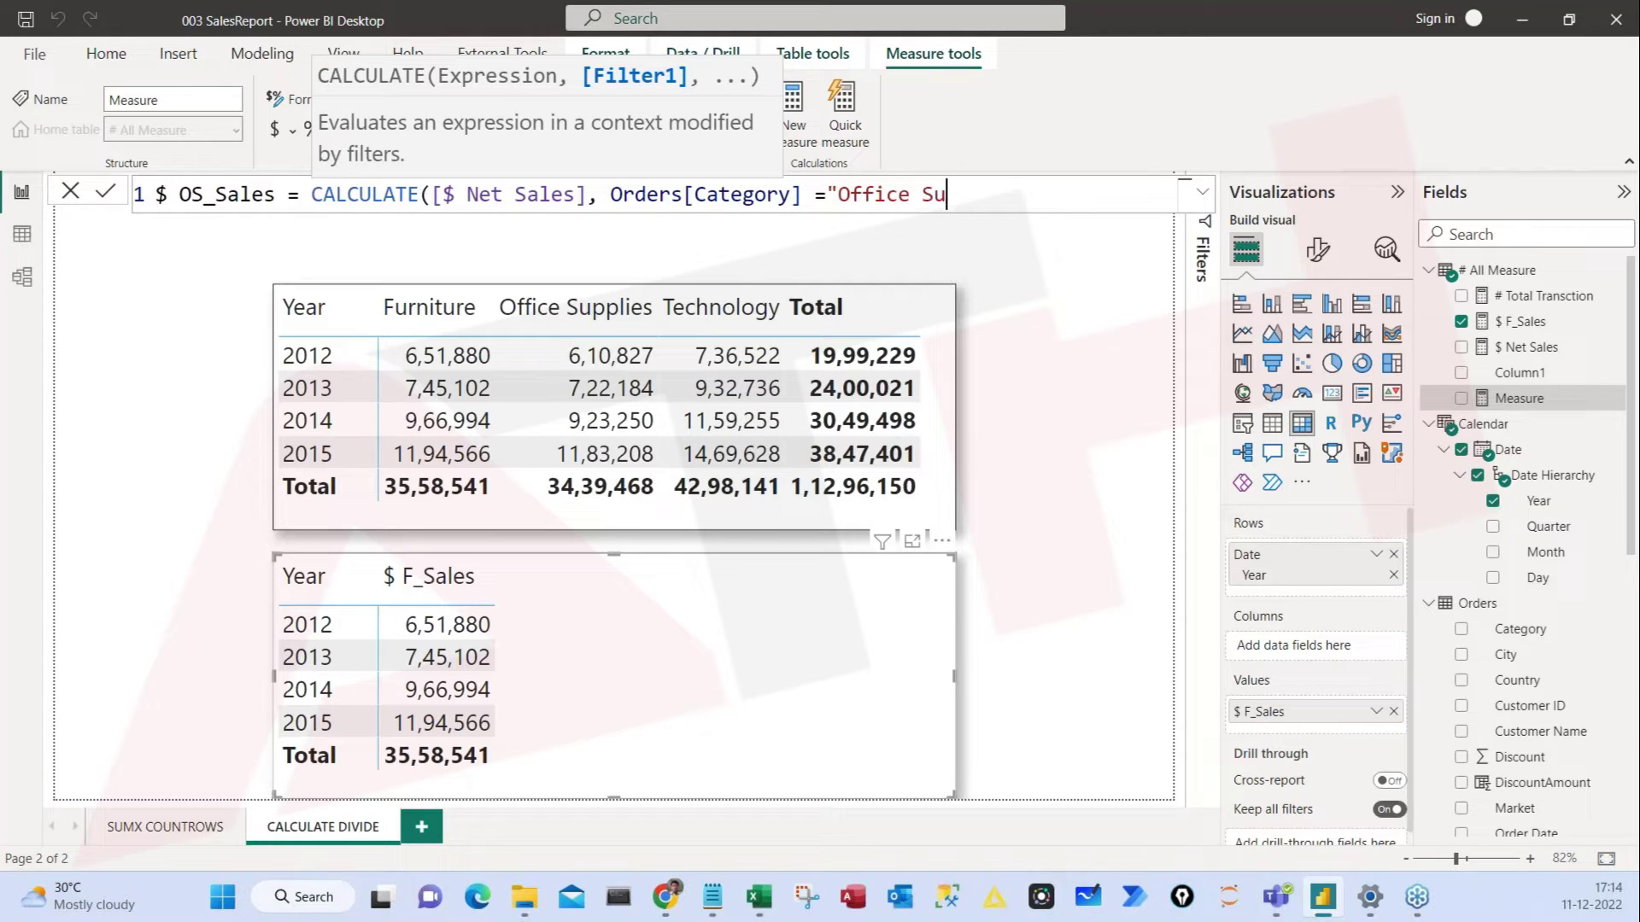
type("pplies\")")
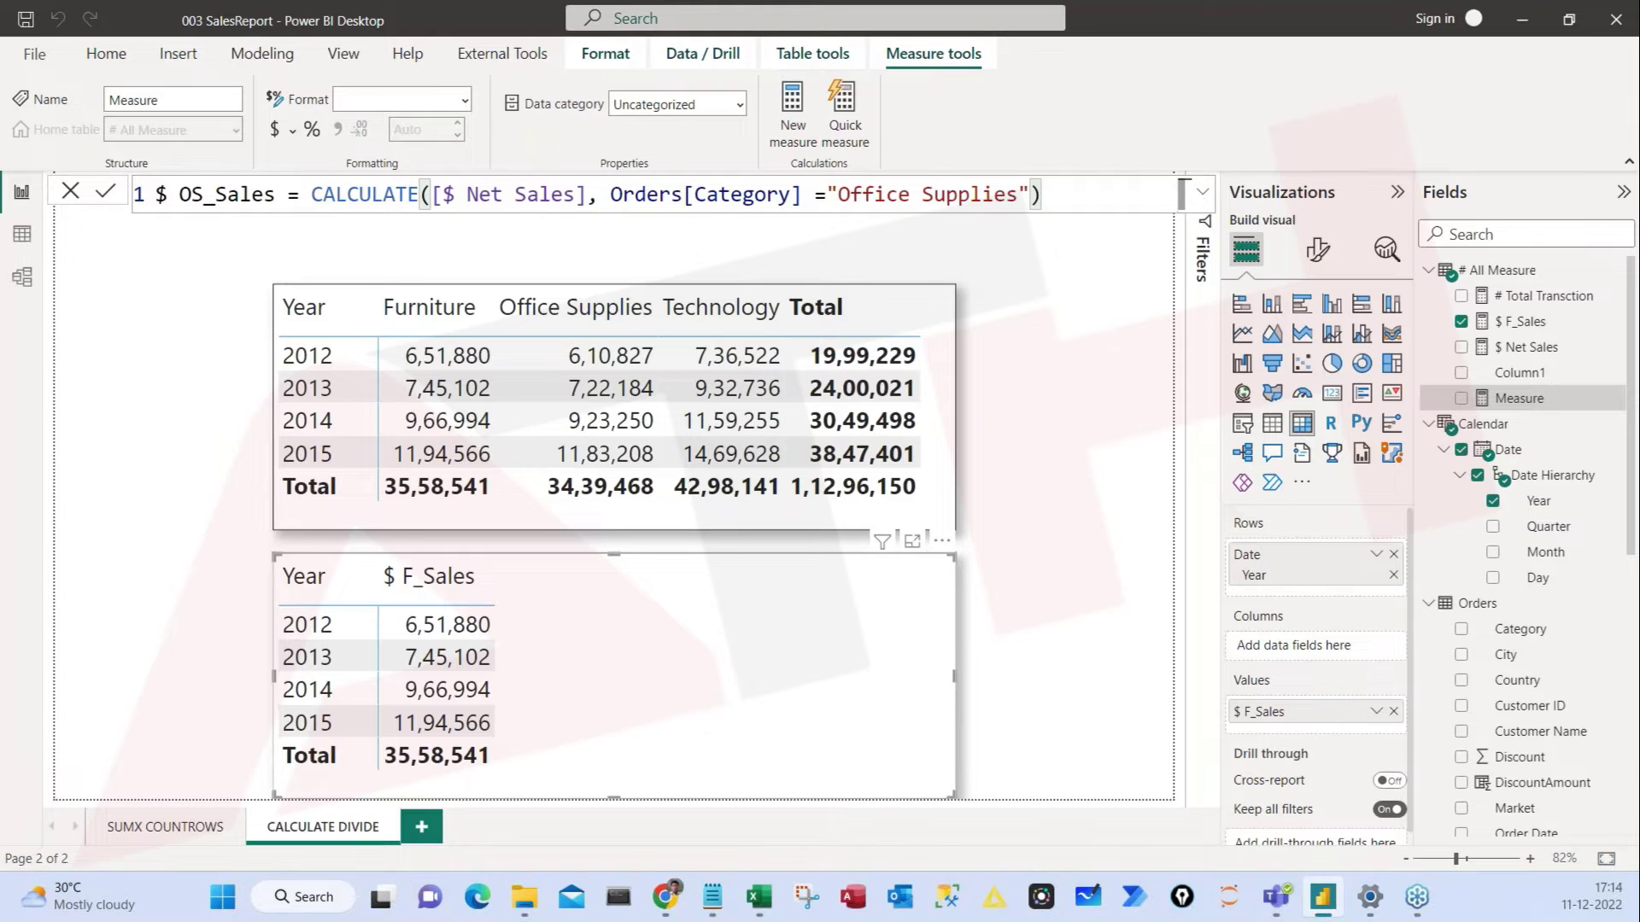
key("Return")
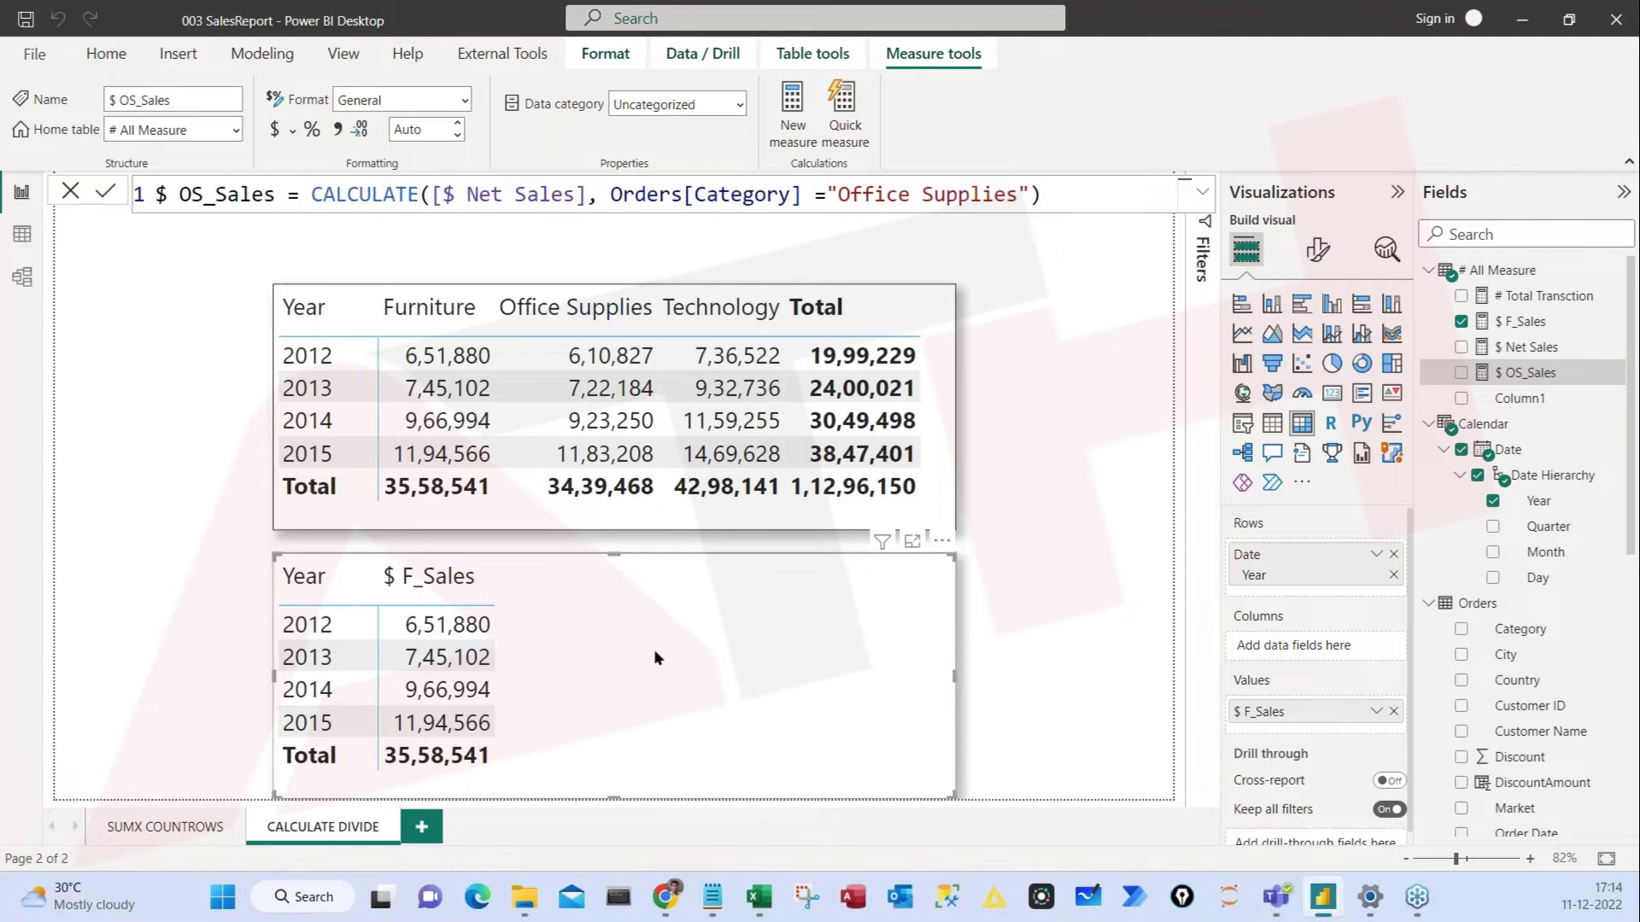
Step: Add $ OS_Sales to the yearly matrix beside $ F_Sales and examine the formatting options of the selected measure
left_click_drag(1510, 373, 611, 679)
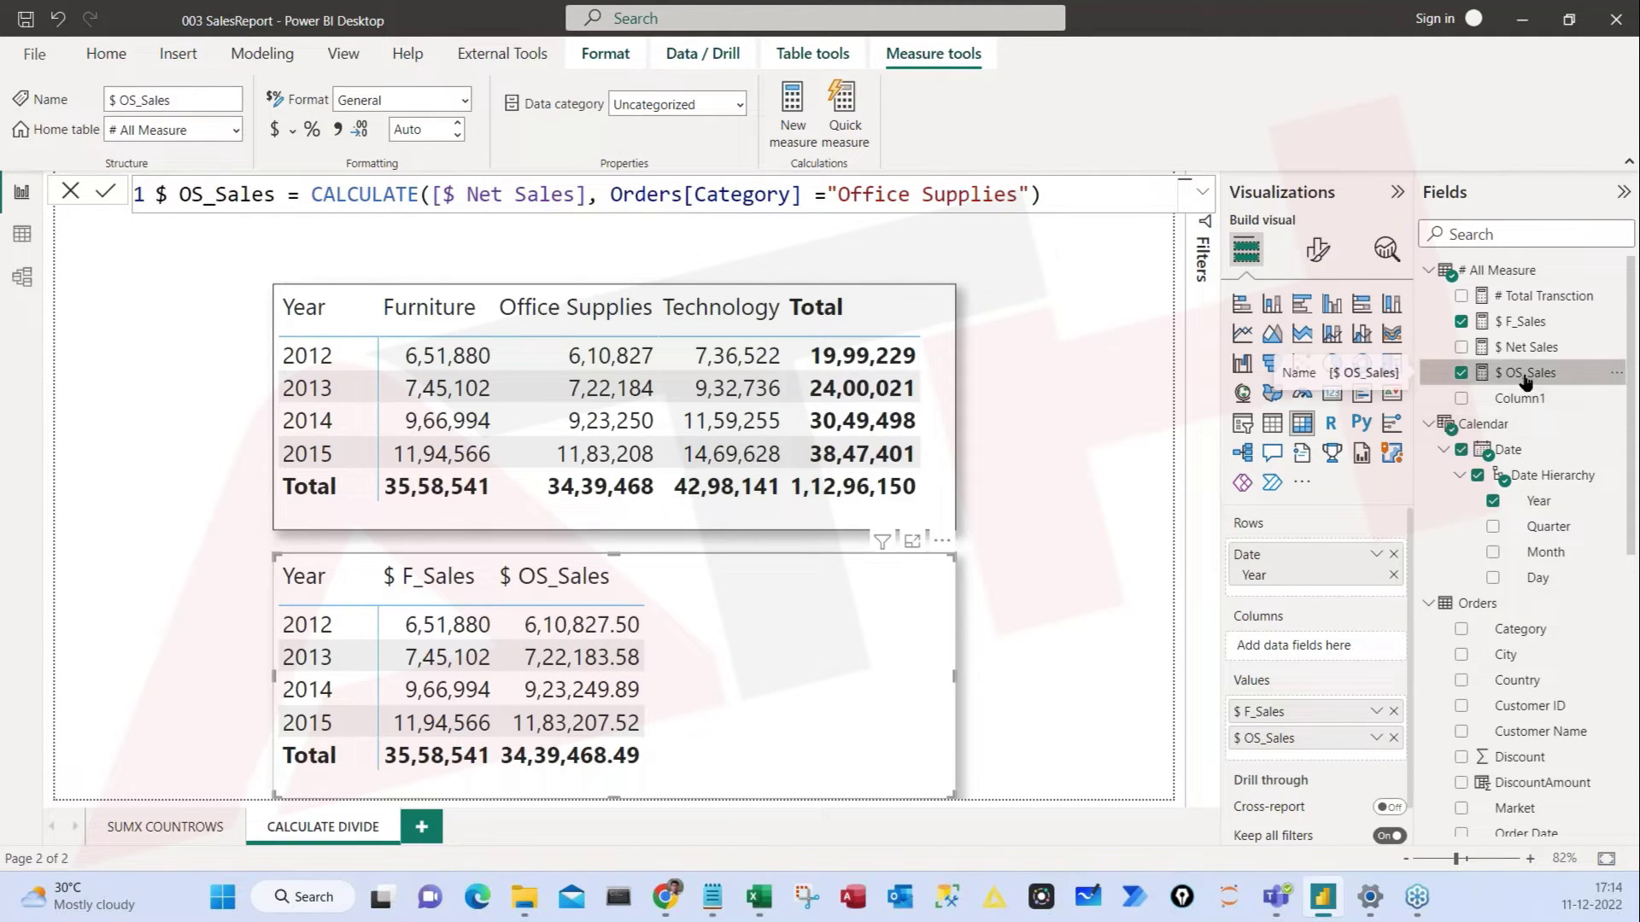
left_click_drag(1437, 357, 1582, 393)
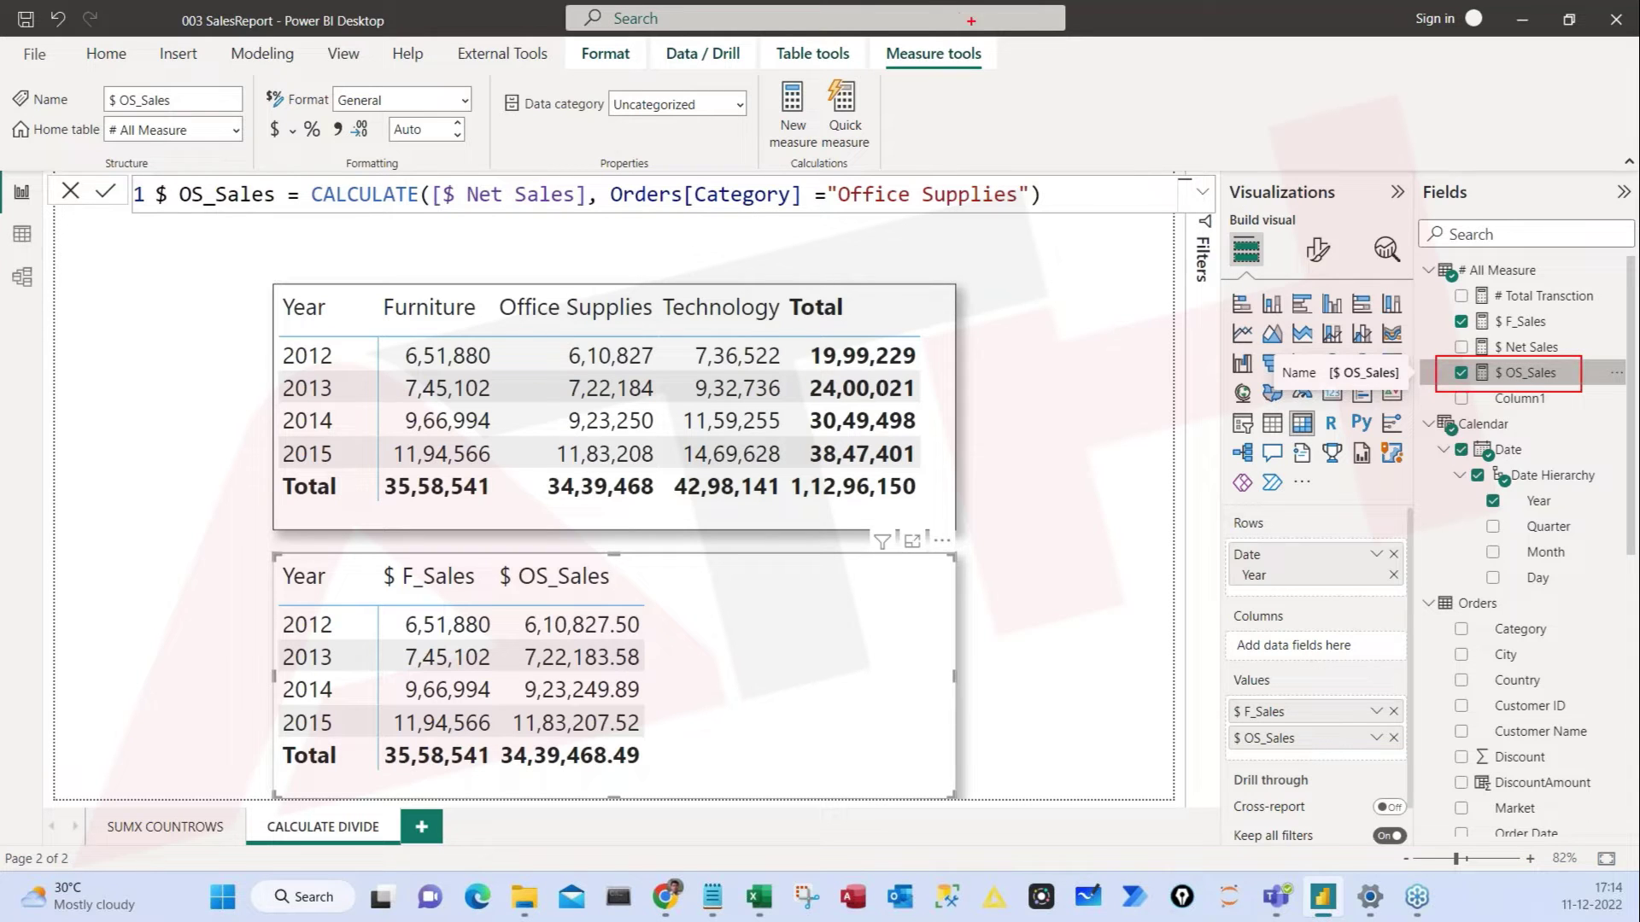
mouse_move(863, 30)
left_mouse_down()
mouse_move(1032, 88)
mouse_move(1425, 365)
left_mouse_up()
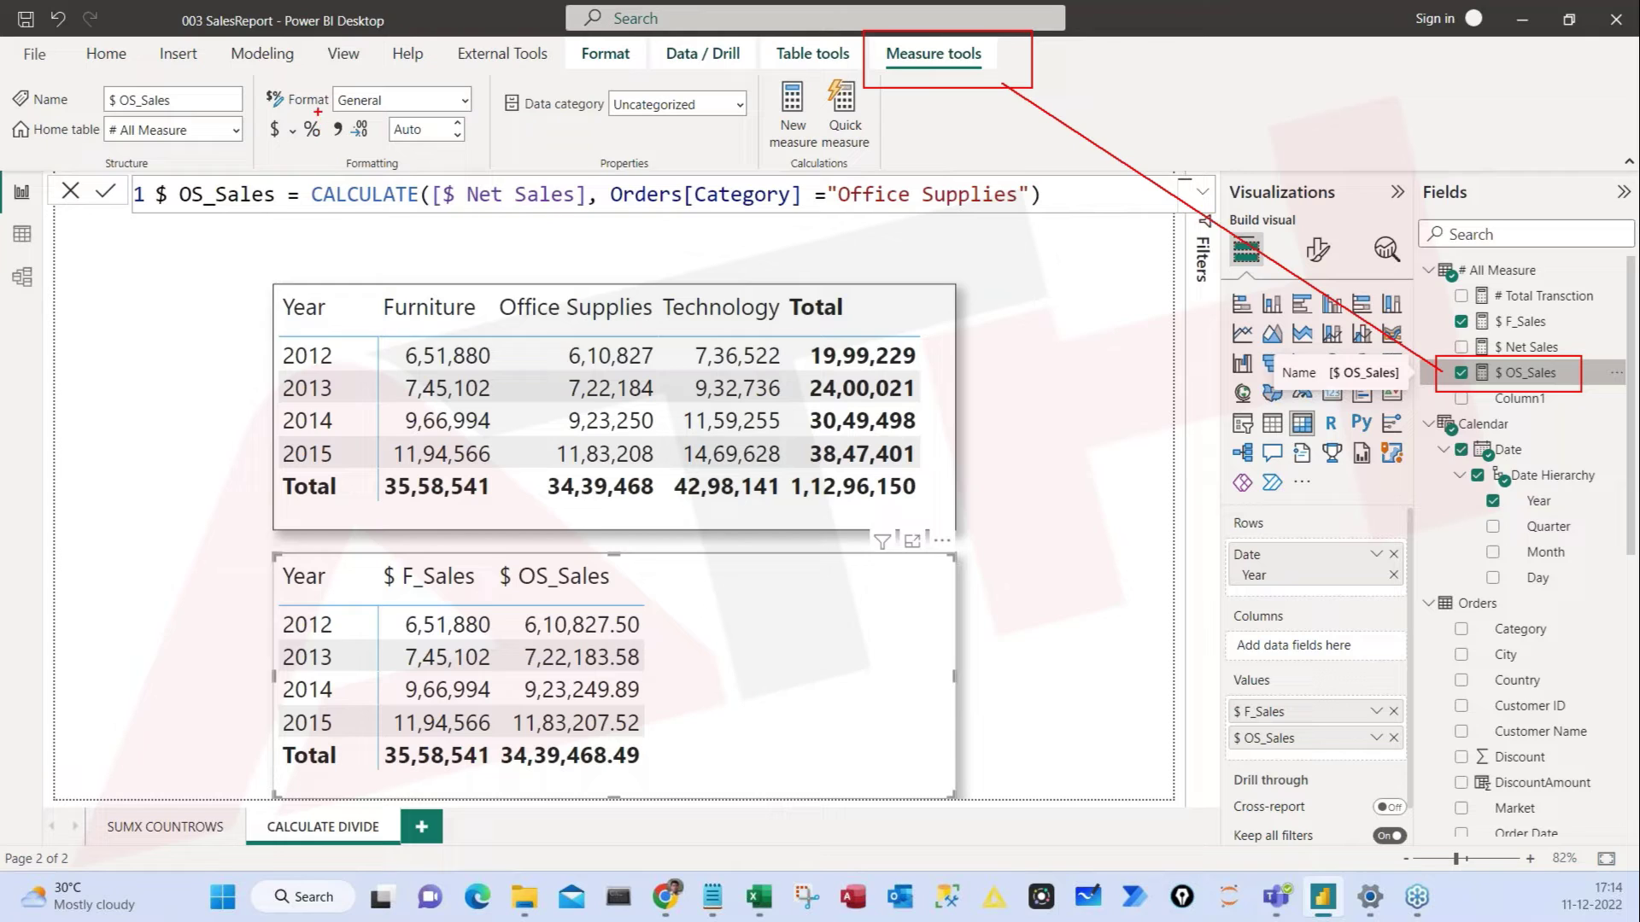
mouse_move(346, 118)
left_mouse_down()
mouse_move(335, 142)
mouse_move(344, 120)
mouse_move(384, 155)
left_mouse_up()
key("Escape")
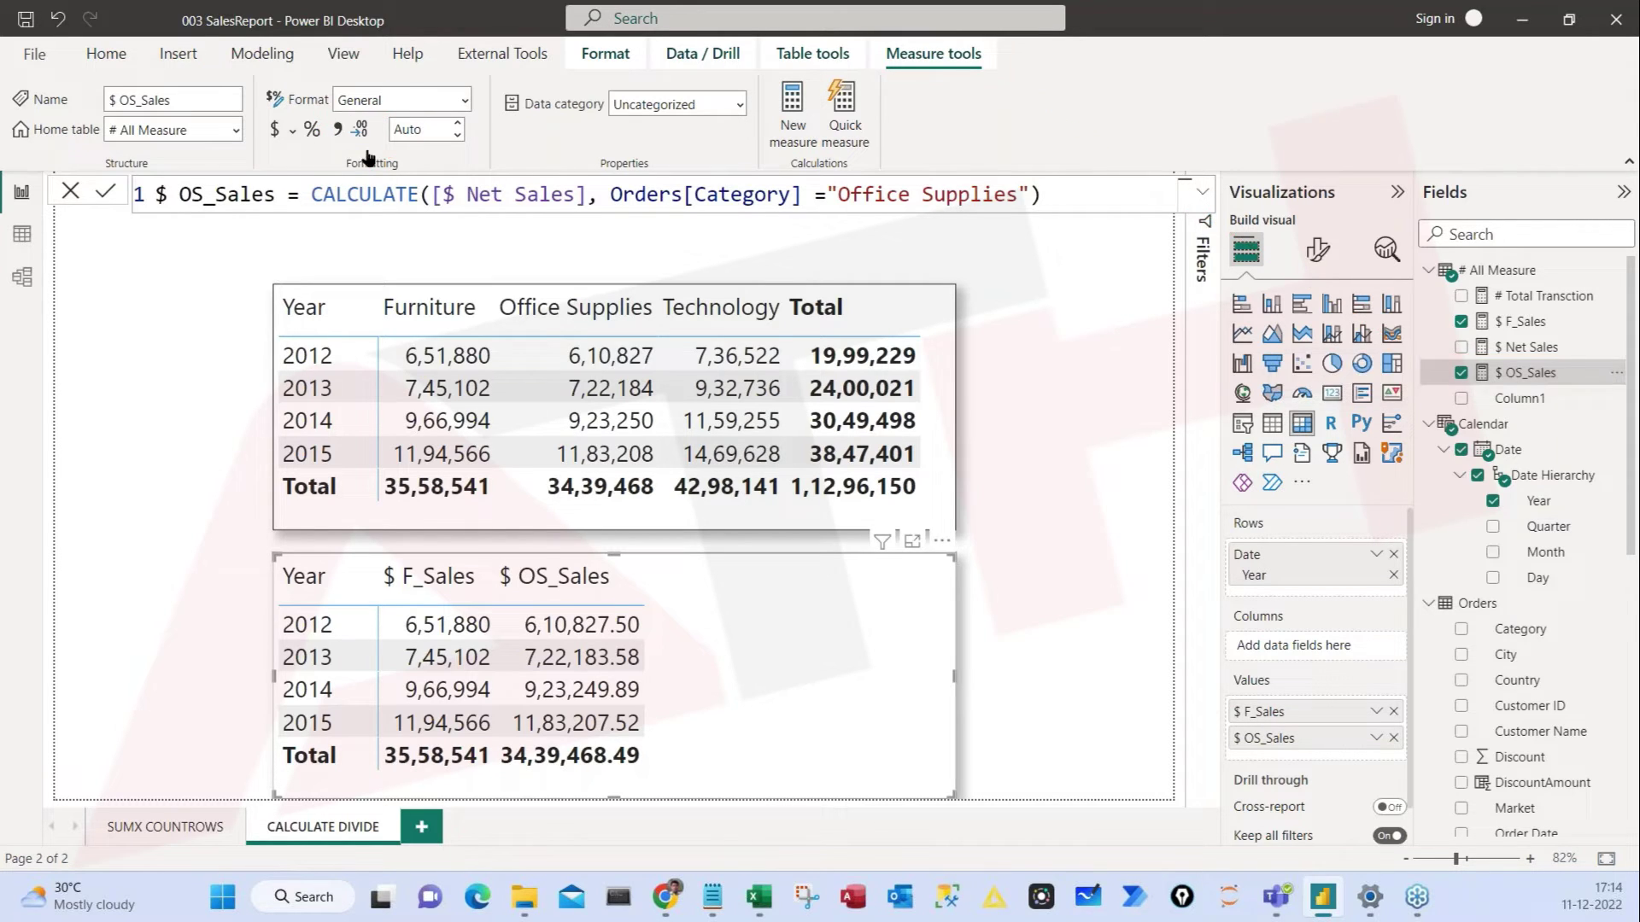
Step: Format the $ OS_Sales measure as a decimal number with a thousands separator and 0 decimal places
left_click(424, 125)
type("2")
key("Return")
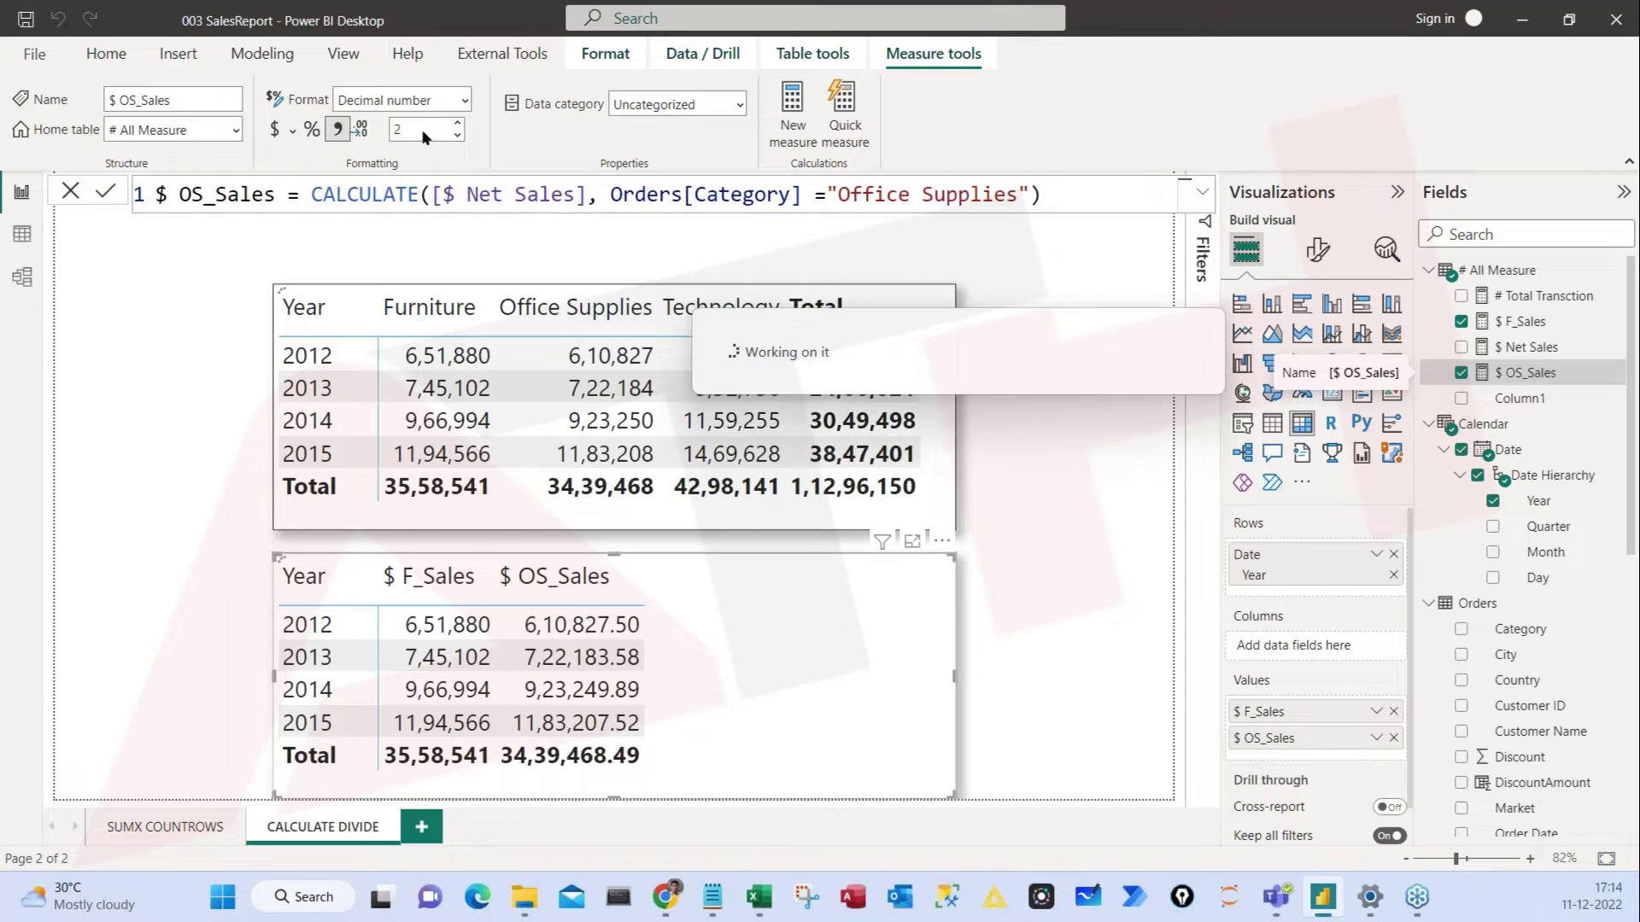
left_click(398, 129)
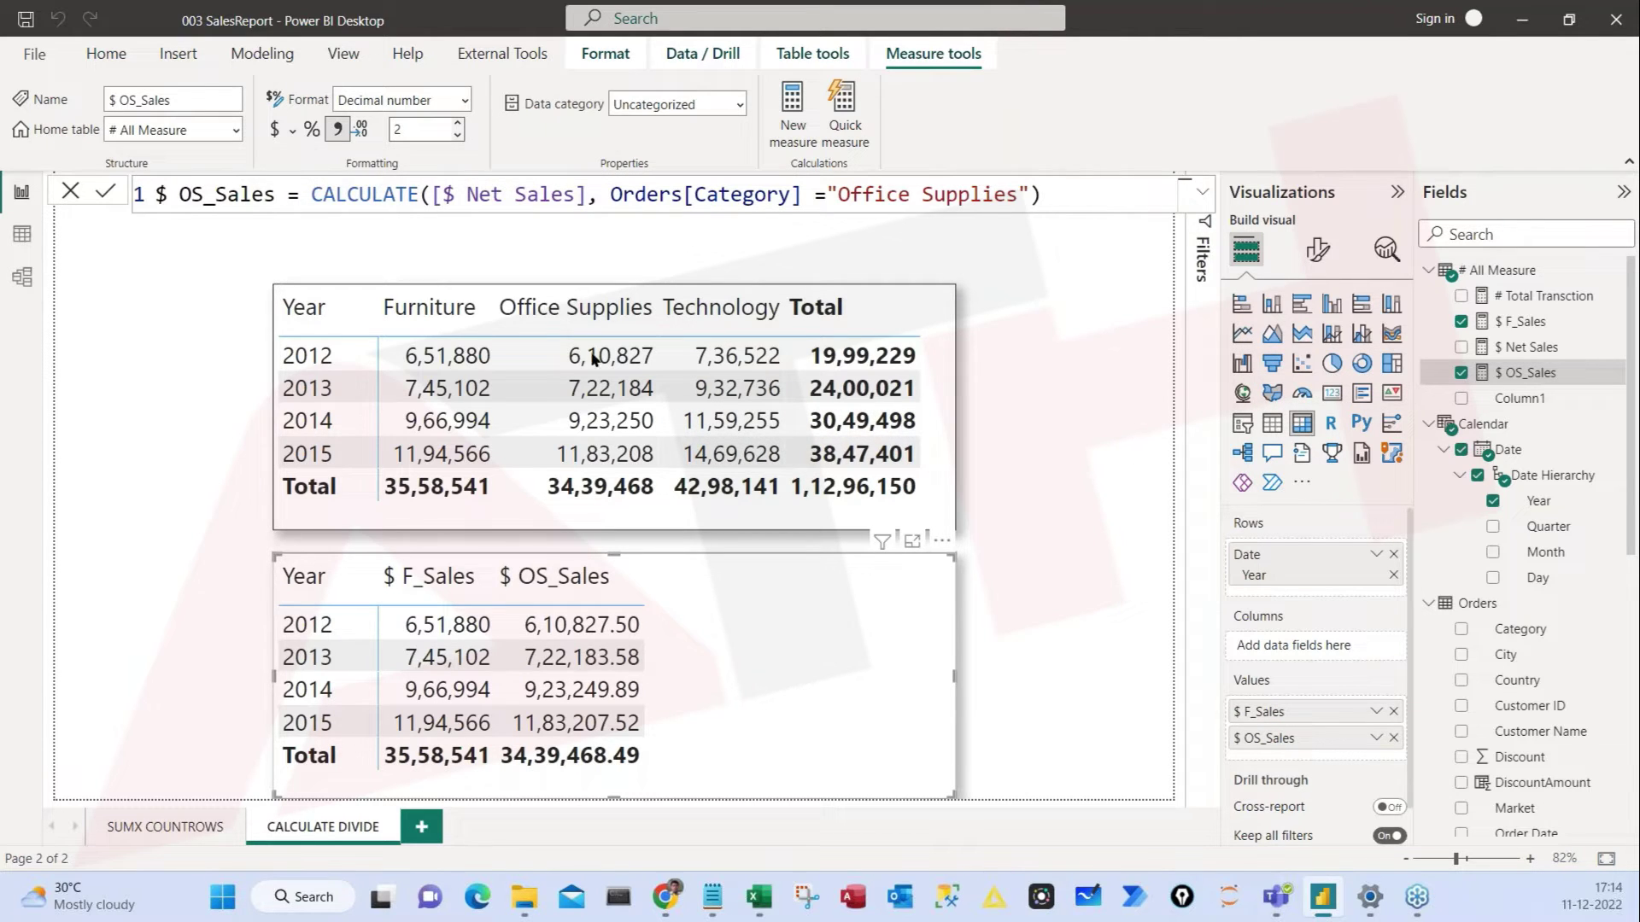
key("BackSpace")
type("0")
key("Return")
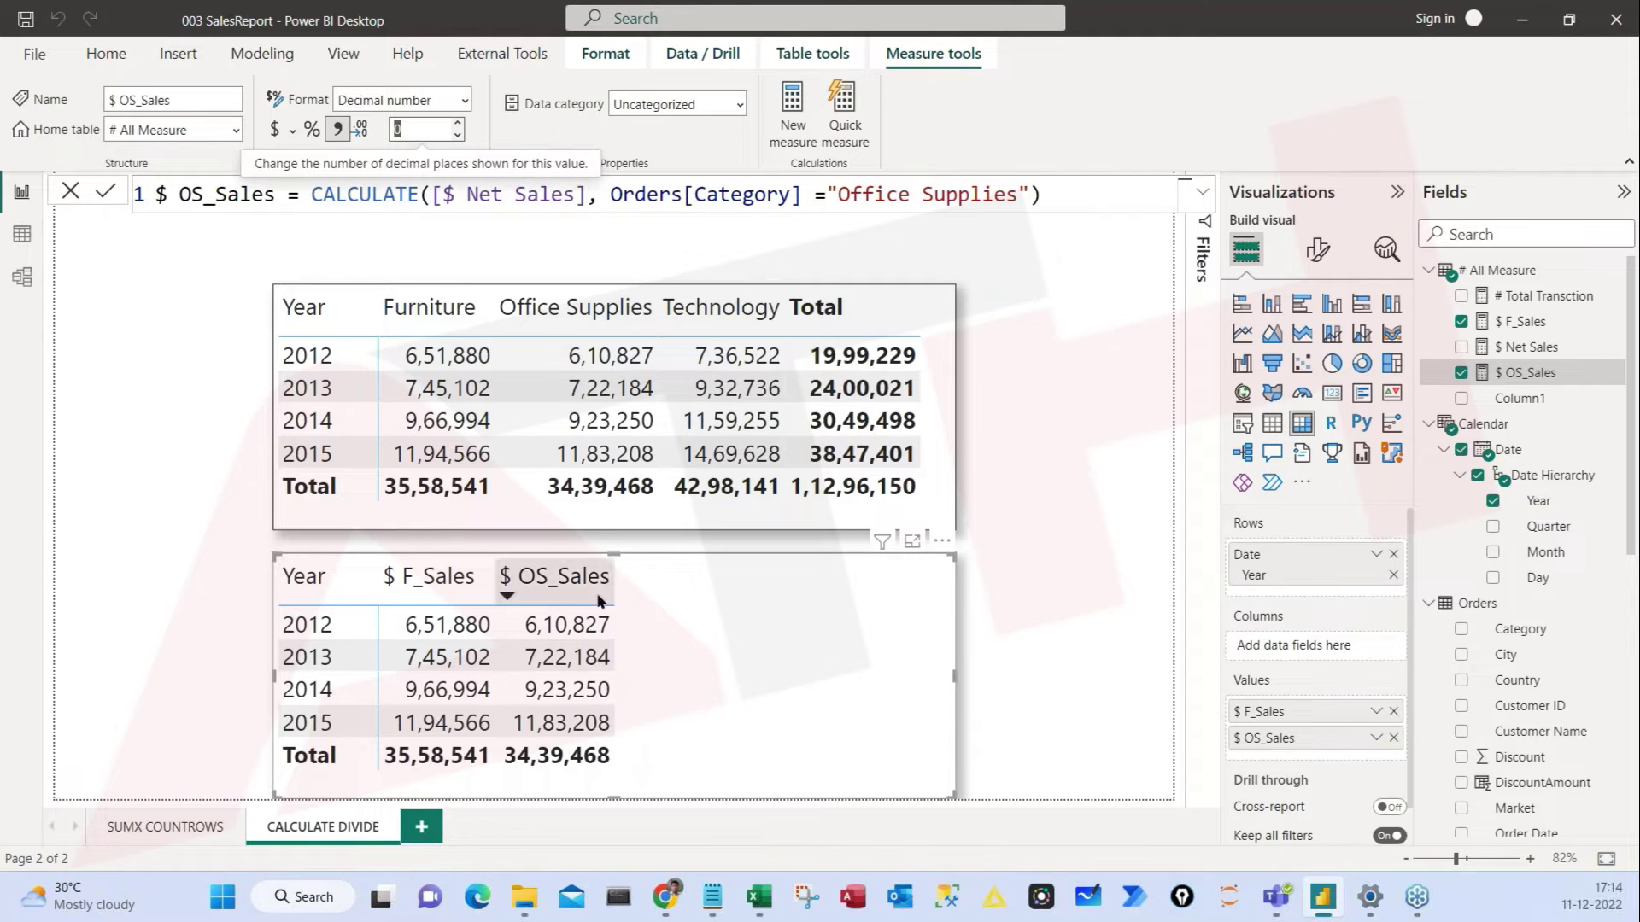
Step: Widen the $ OS_Sales and $ F_Sales columns of the yearly matrix slightly and compare their 2012 values
left_click_drag(615, 576, 633, 575)
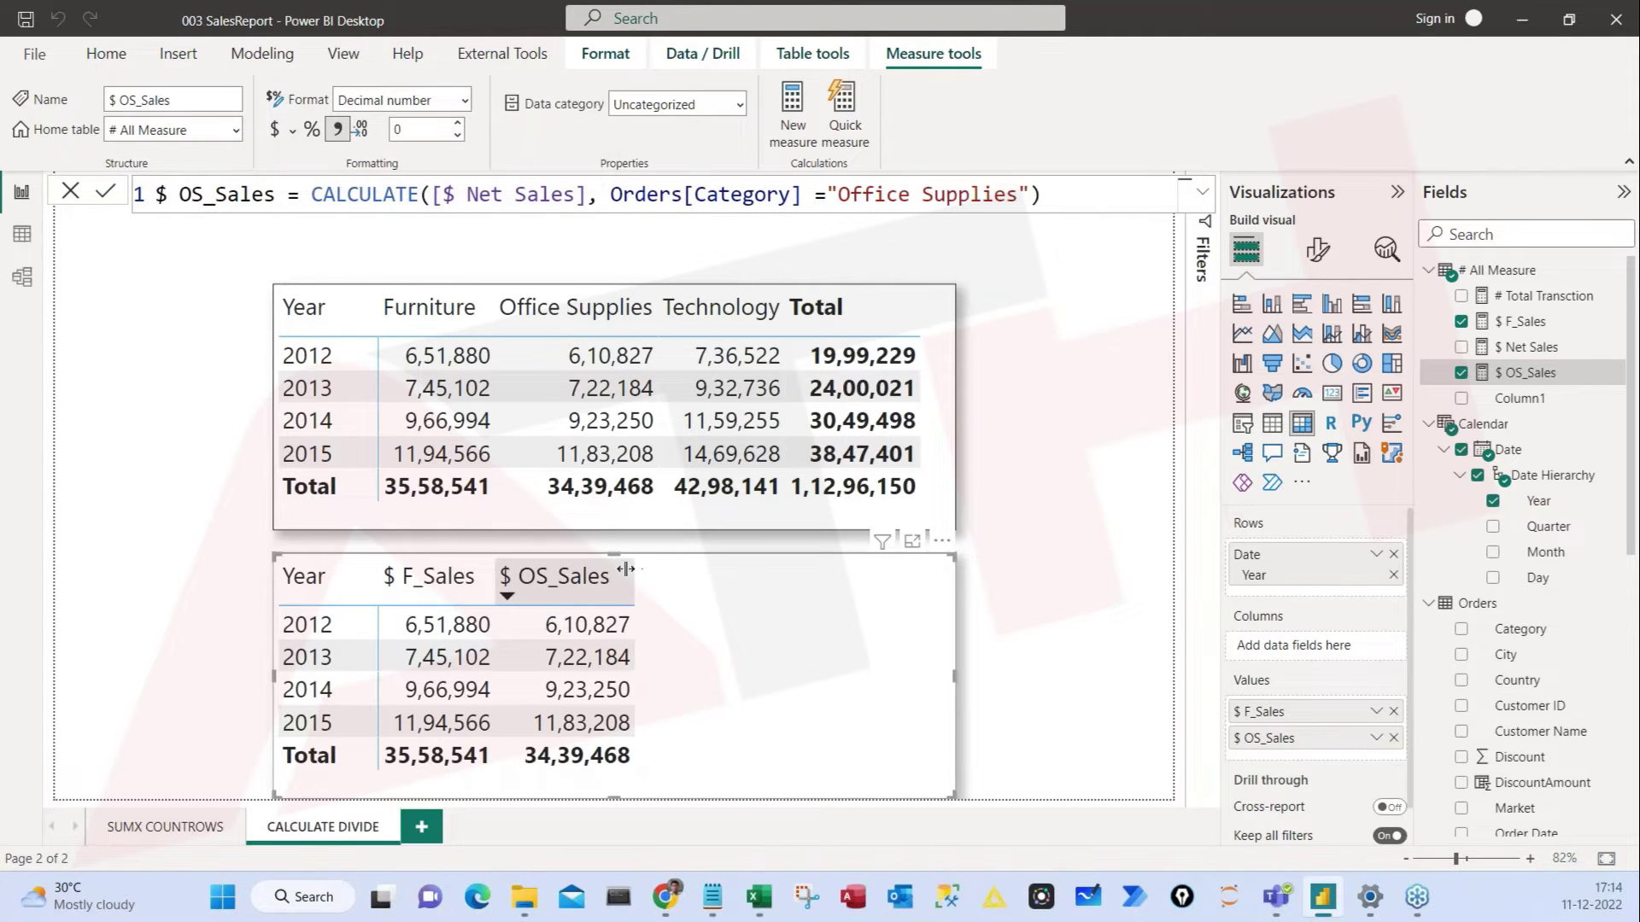
left_click_drag(497, 572, 513, 574)
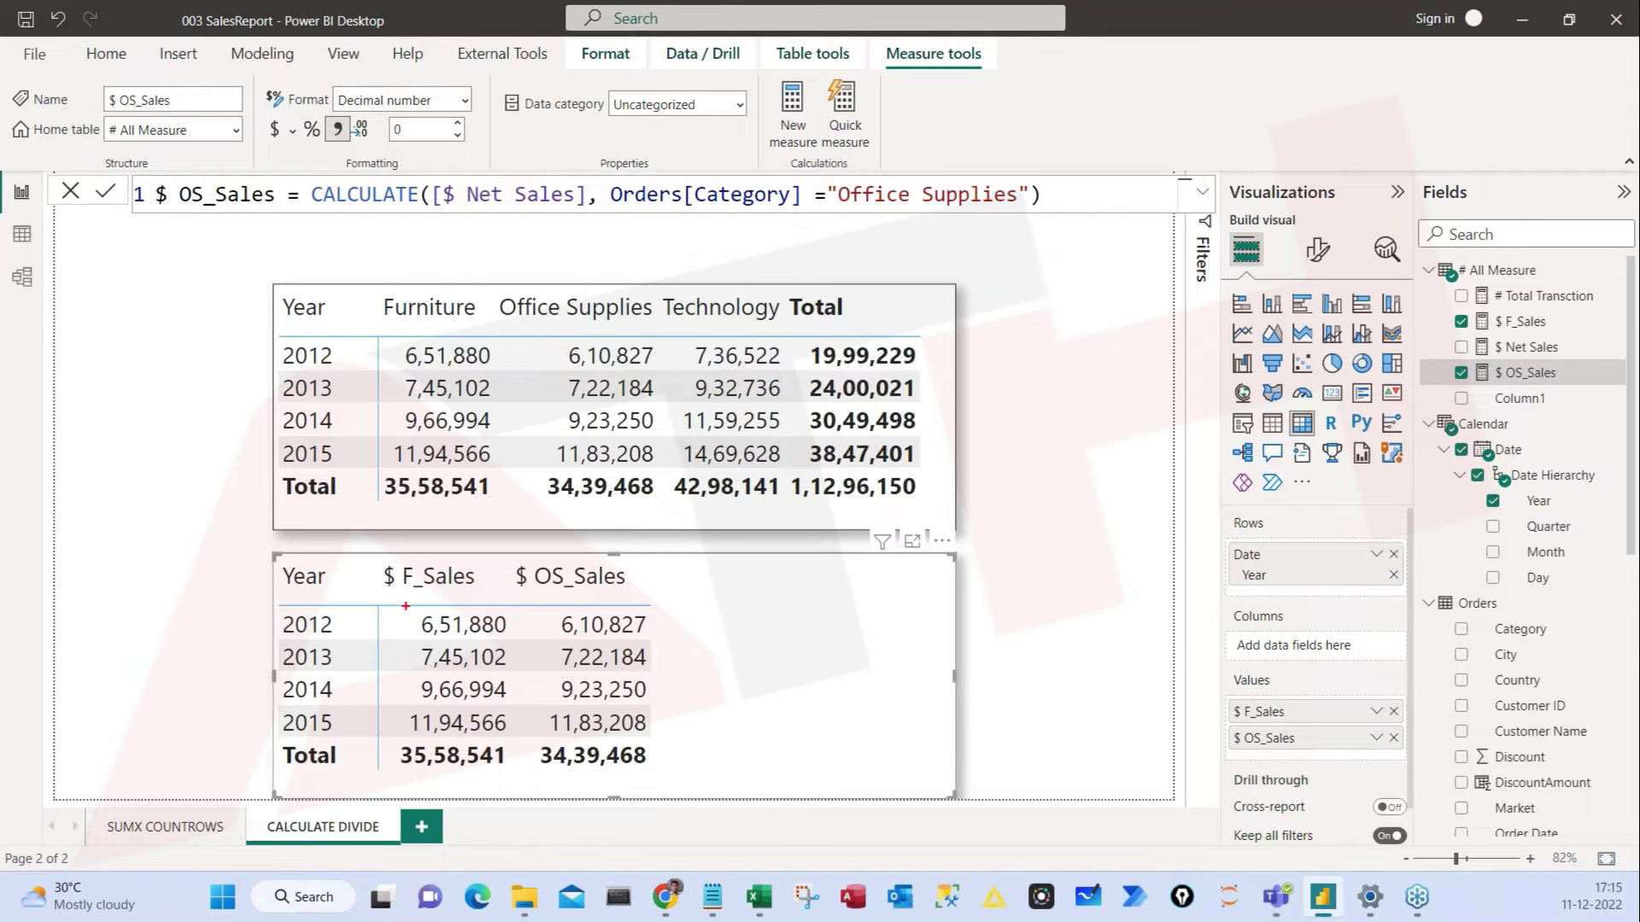
mouse_move(407, 605)
left_mouse_down()
mouse_move(433, 633)
mouse_move(512, 645)
mouse_move(485, 573)
mouse_move(527, 527)
mouse_move(578, 545)
left_mouse_up()
mouse_move(548, 600)
left_mouse_down()
mouse_move(644, 641)
mouse_move(804, 638)
left_mouse_up()
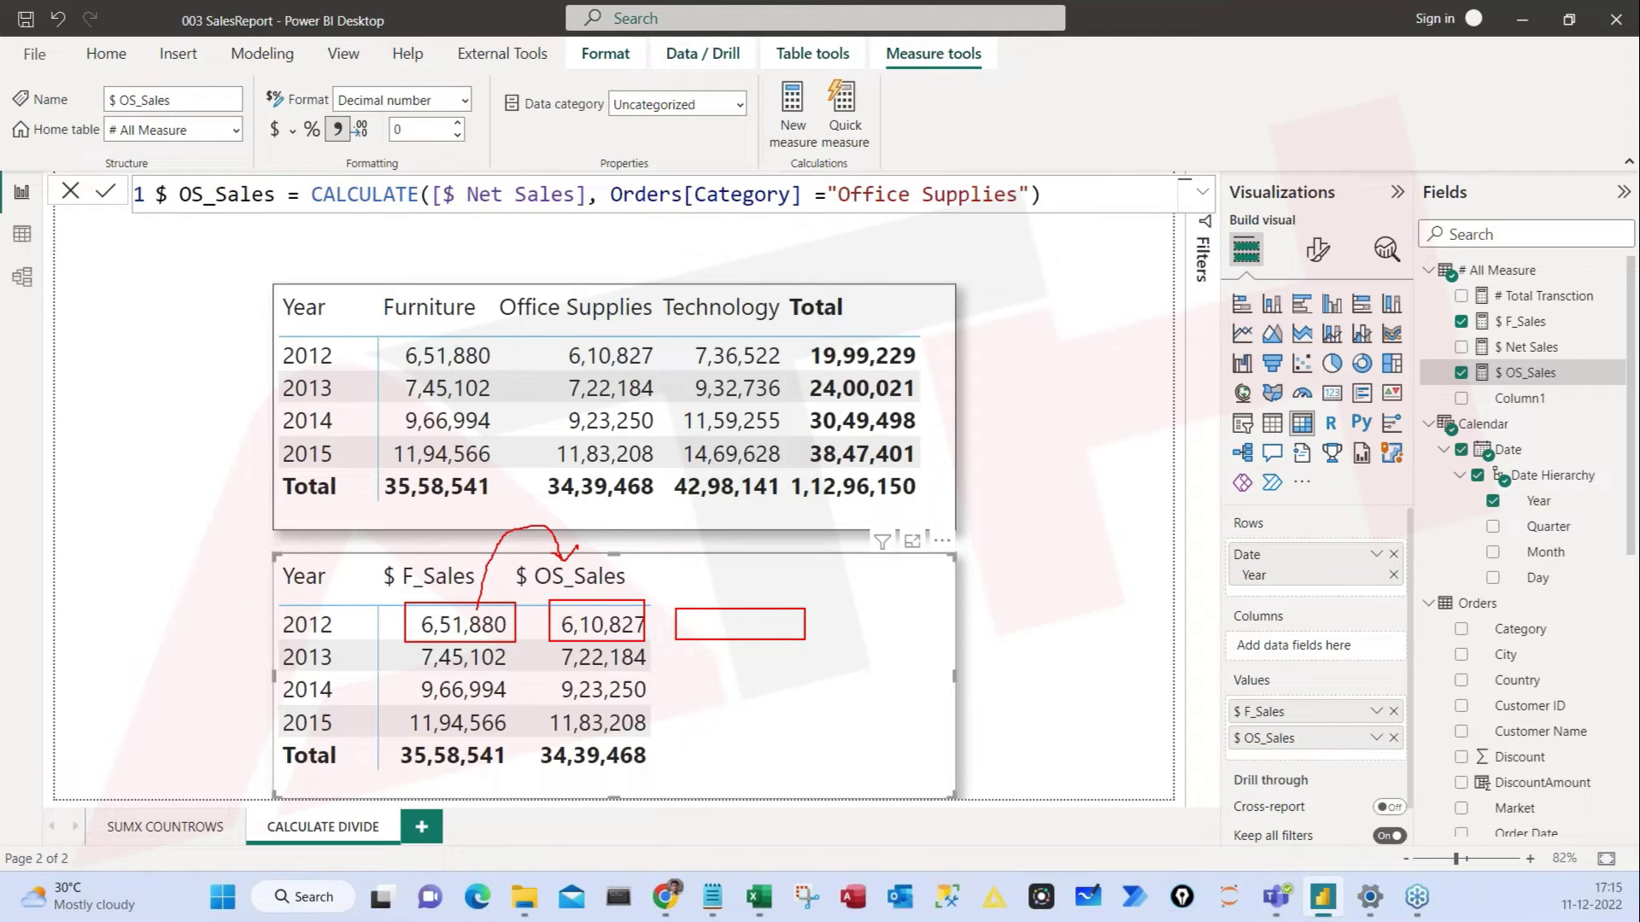
left_click_drag(218, 640, 964, 644)
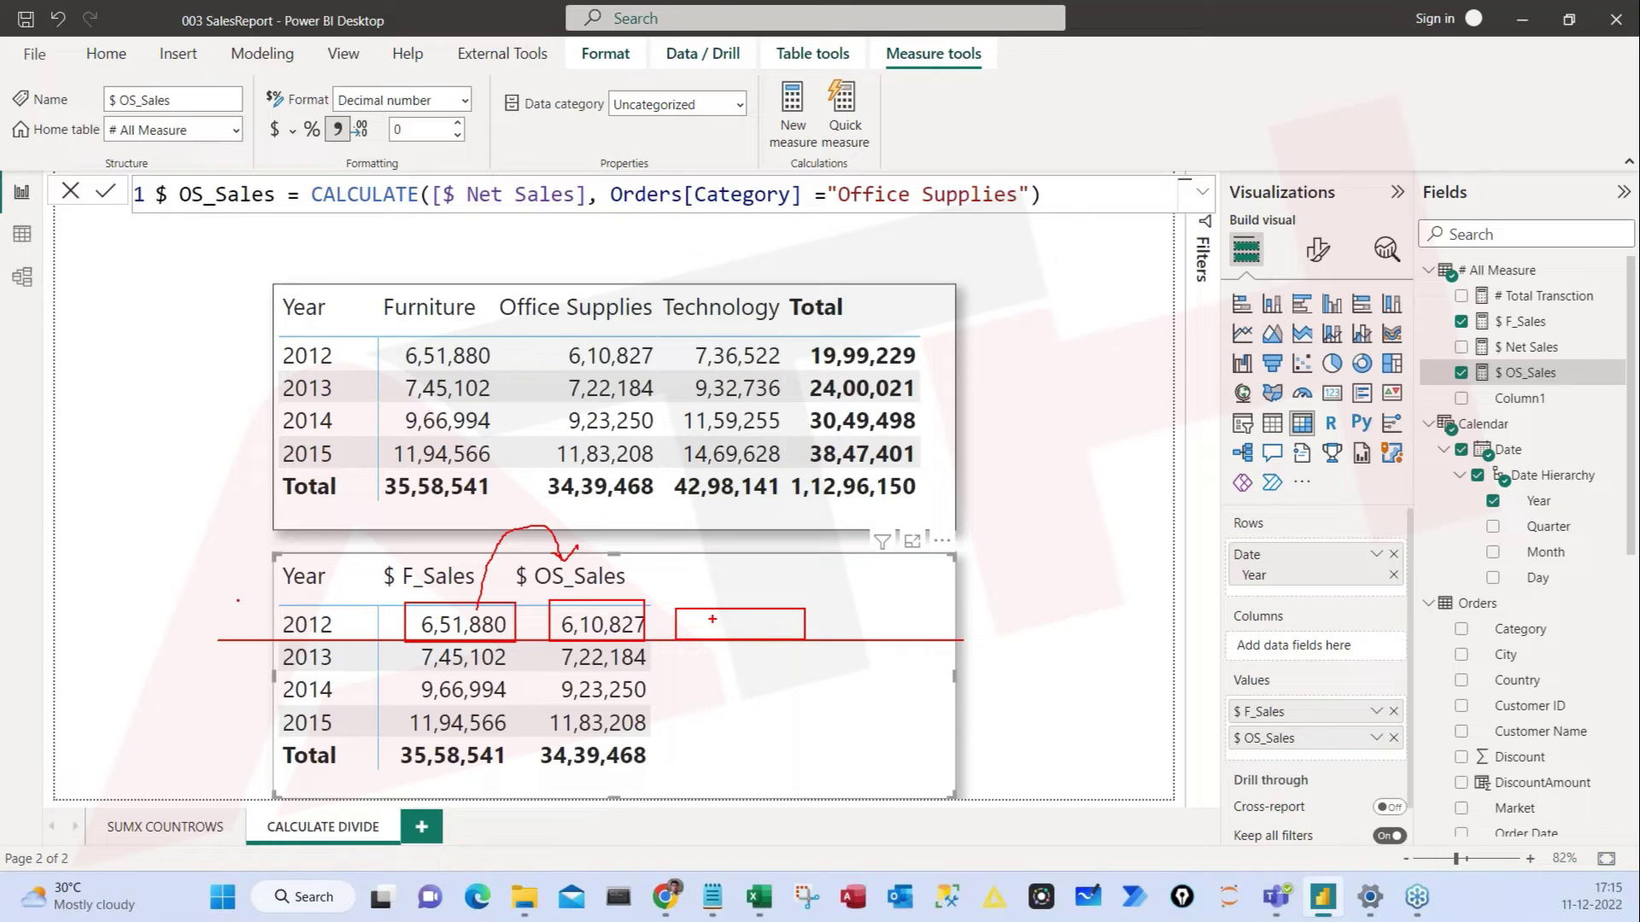
left_click_drag(734, 568, 722, 612)
left_click_drag(706, 590, 722, 607)
left_click_drag(737, 590, 722, 608)
mouse_move(811, 578)
left_mouse_down()
mouse_move(844, 577)
mouse_move(830, 590)
left_mouse_up()
key("Escape")
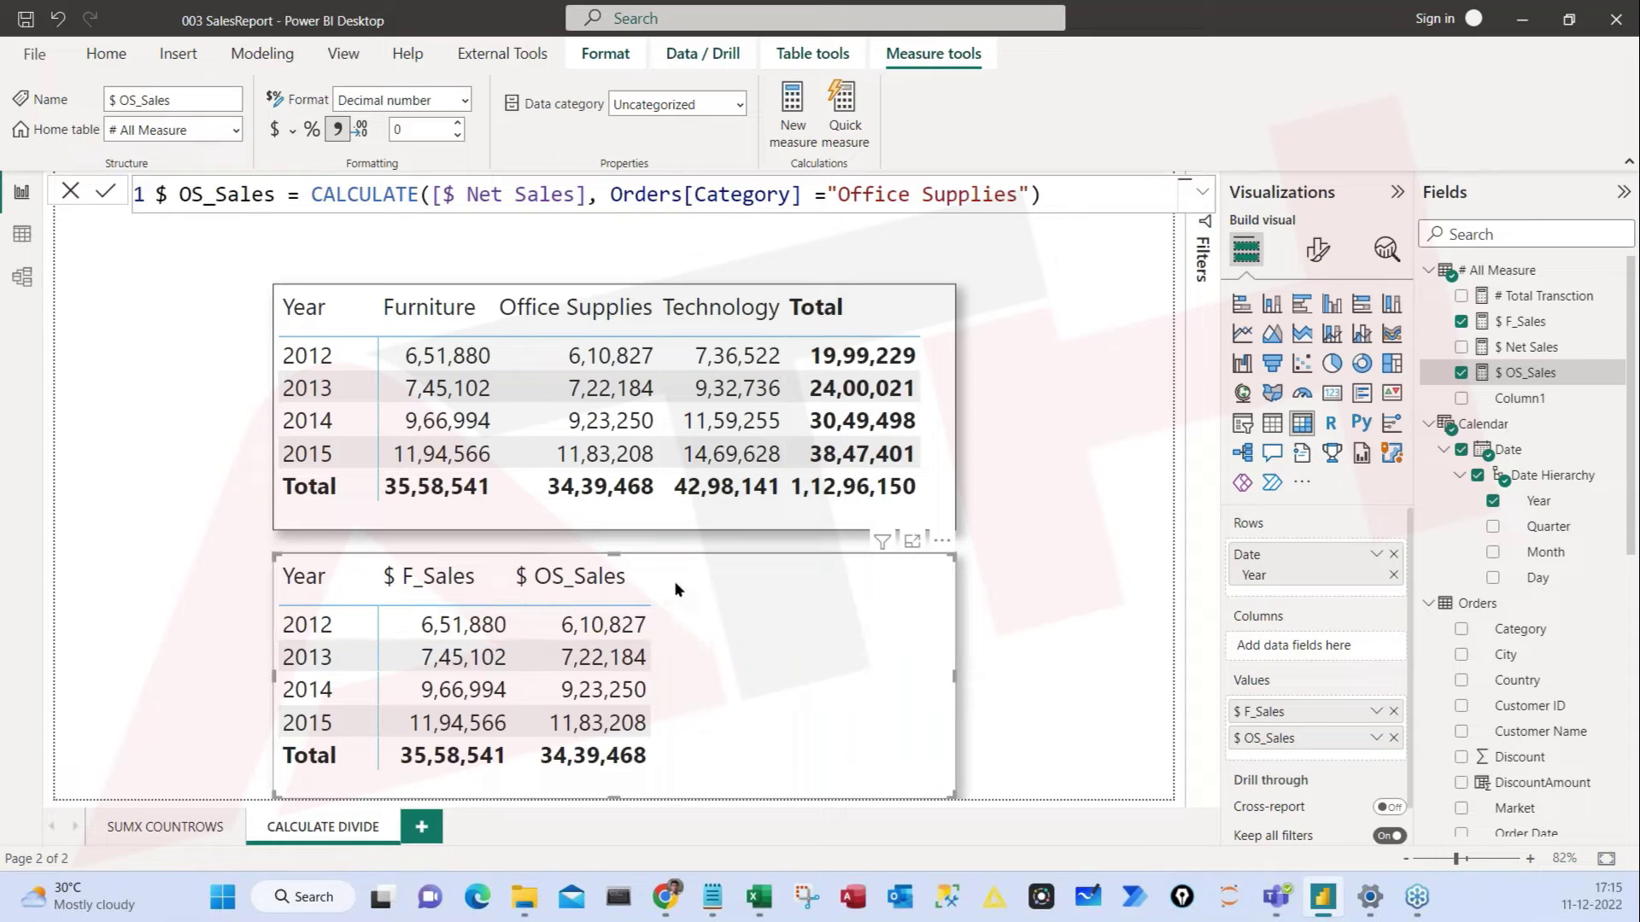
mouse_move(659, 561)
left_mouse_down()
mouse_move(689, 640)
mouse_move(798, 780)
mouse_move(784, 777)
left_mouse_up()
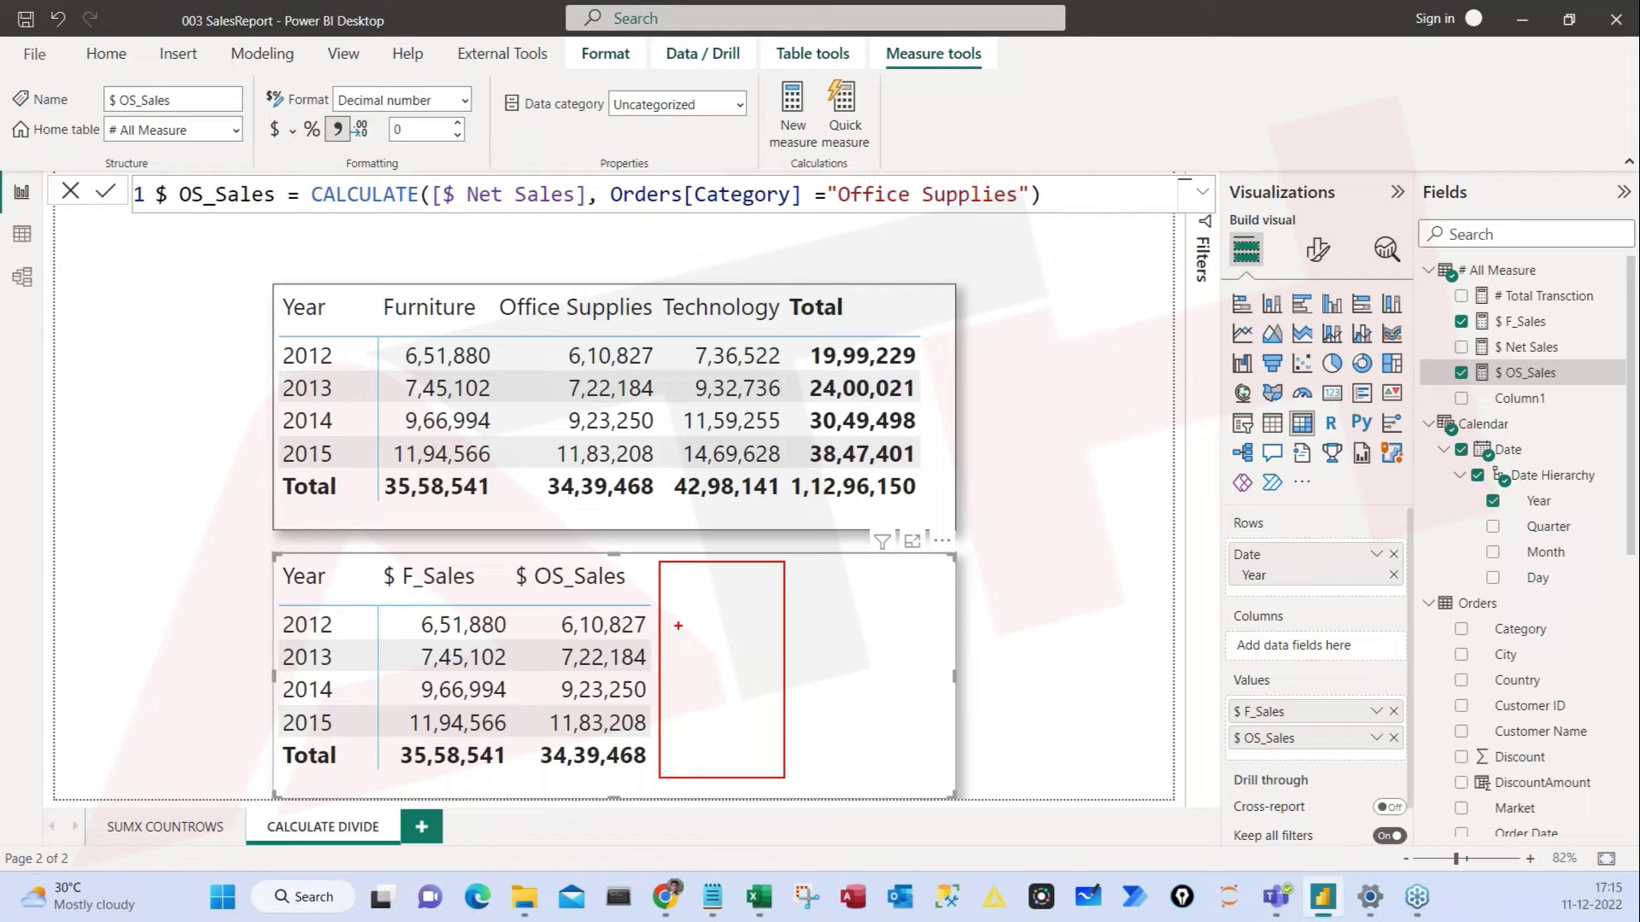
key("Escape")
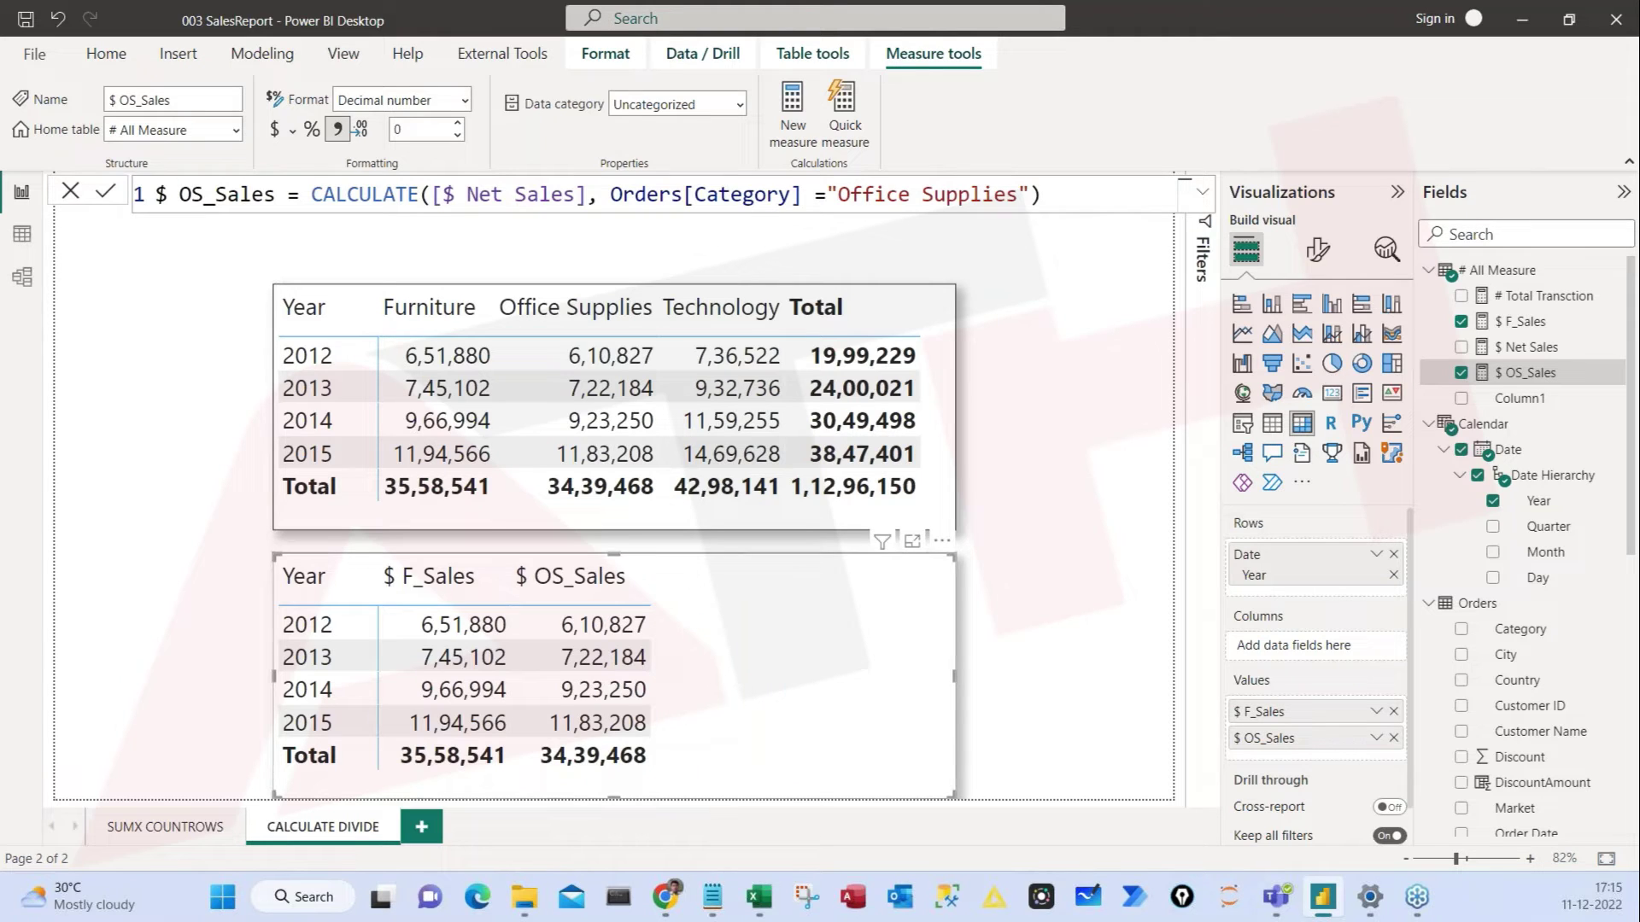
Step: Create a new measure in the # All Measure table and name it F vs OS
left_click(1503, 270)
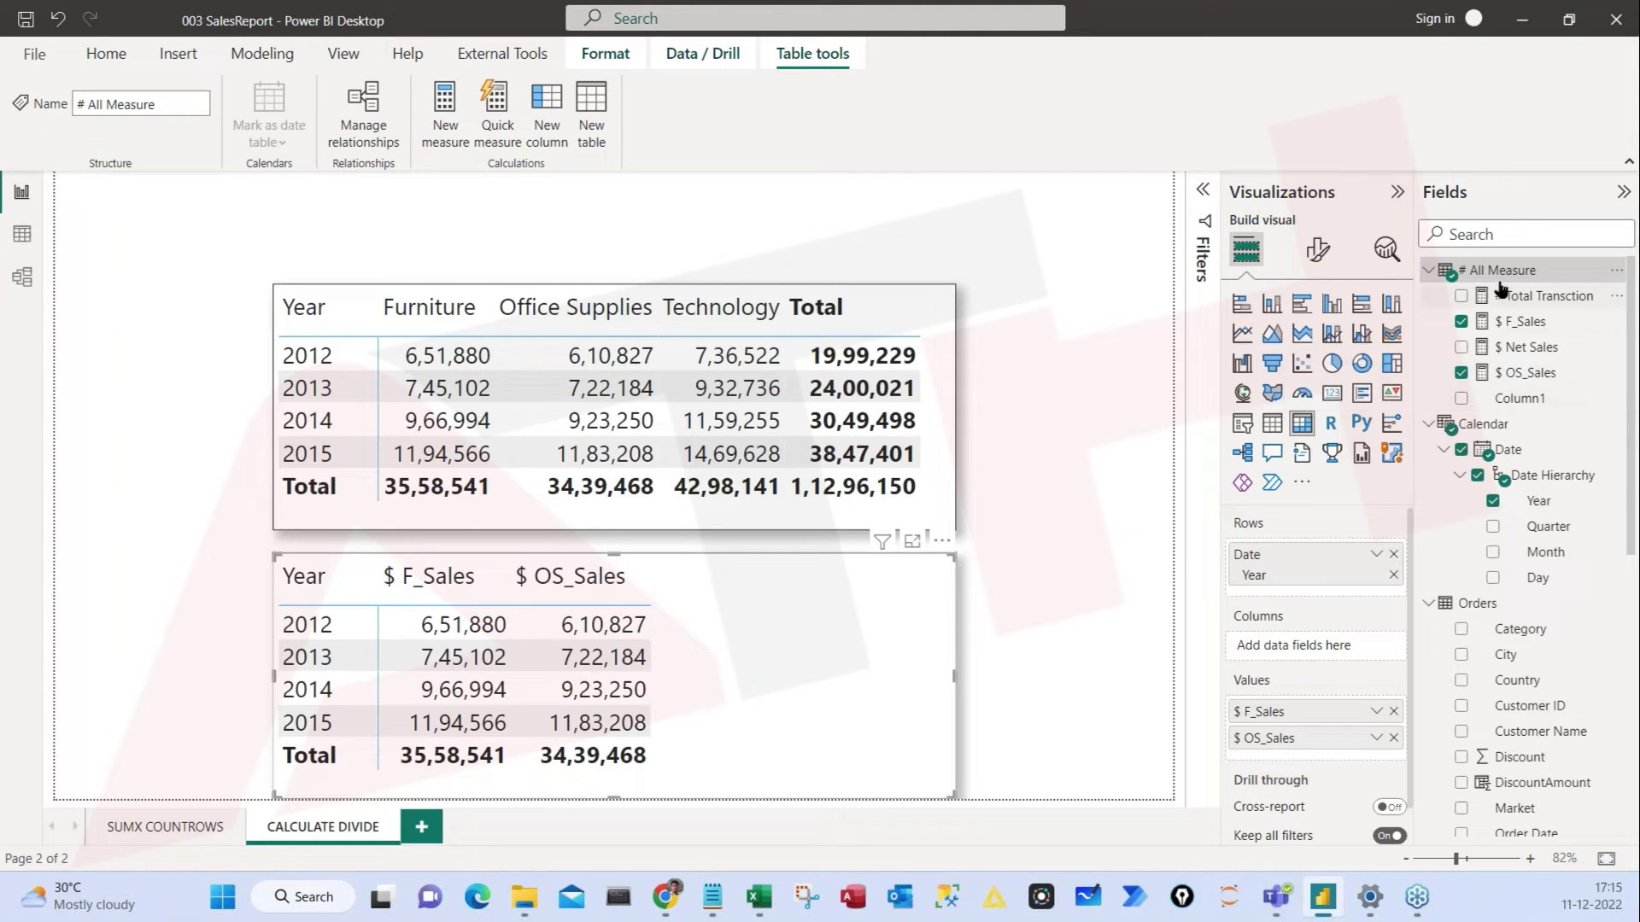
left_click(1616, 273)
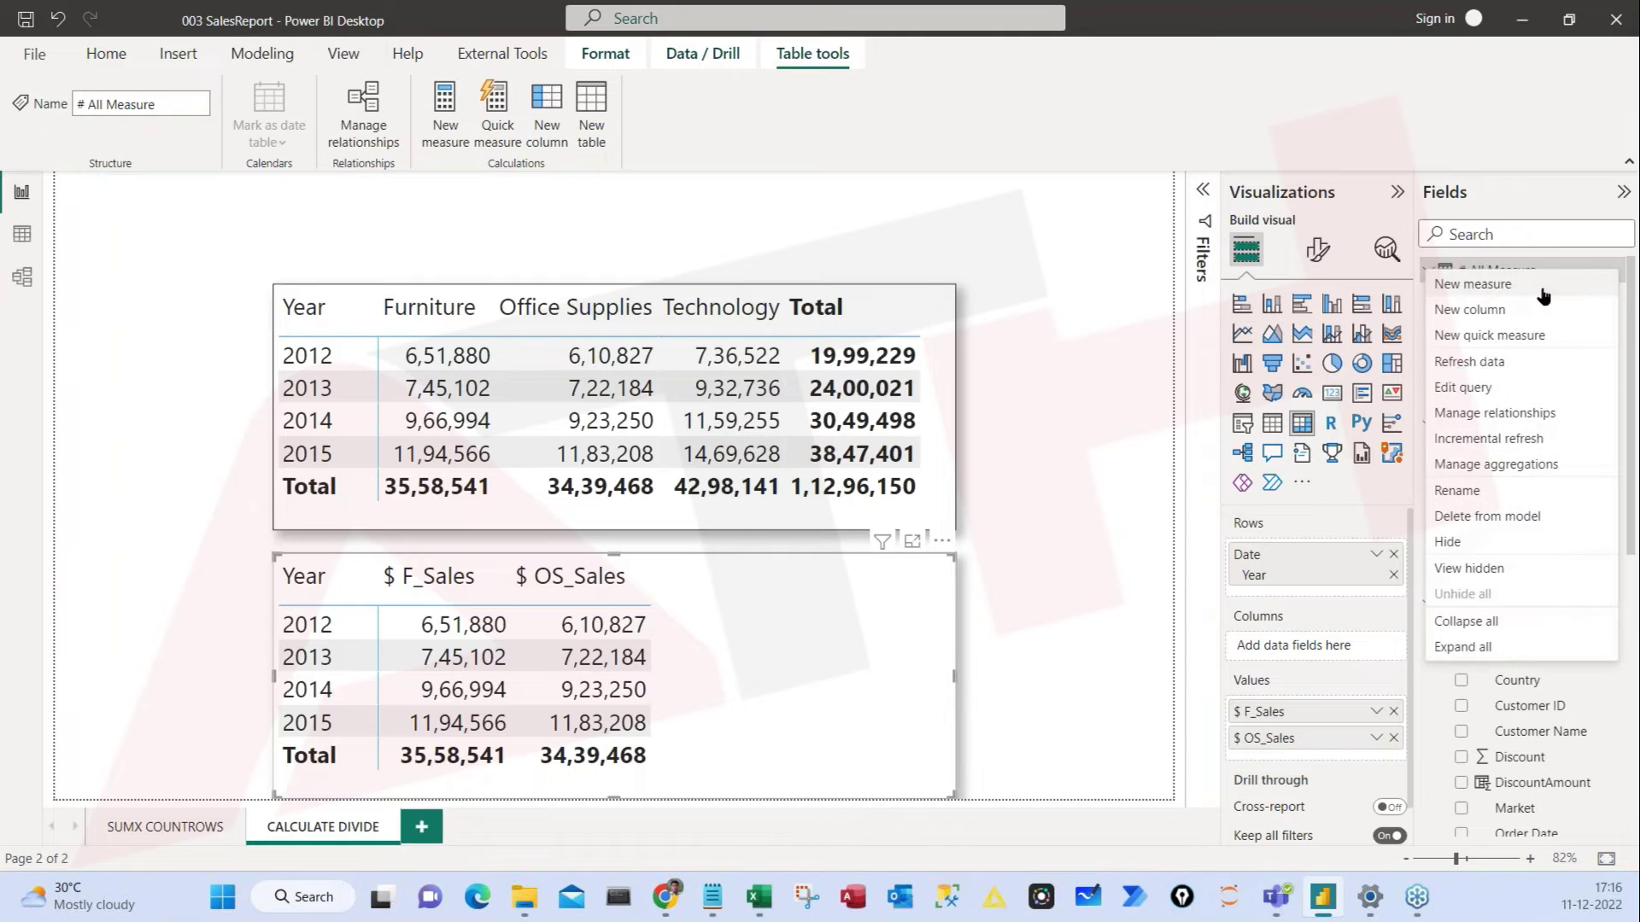
left_click(816, 309)
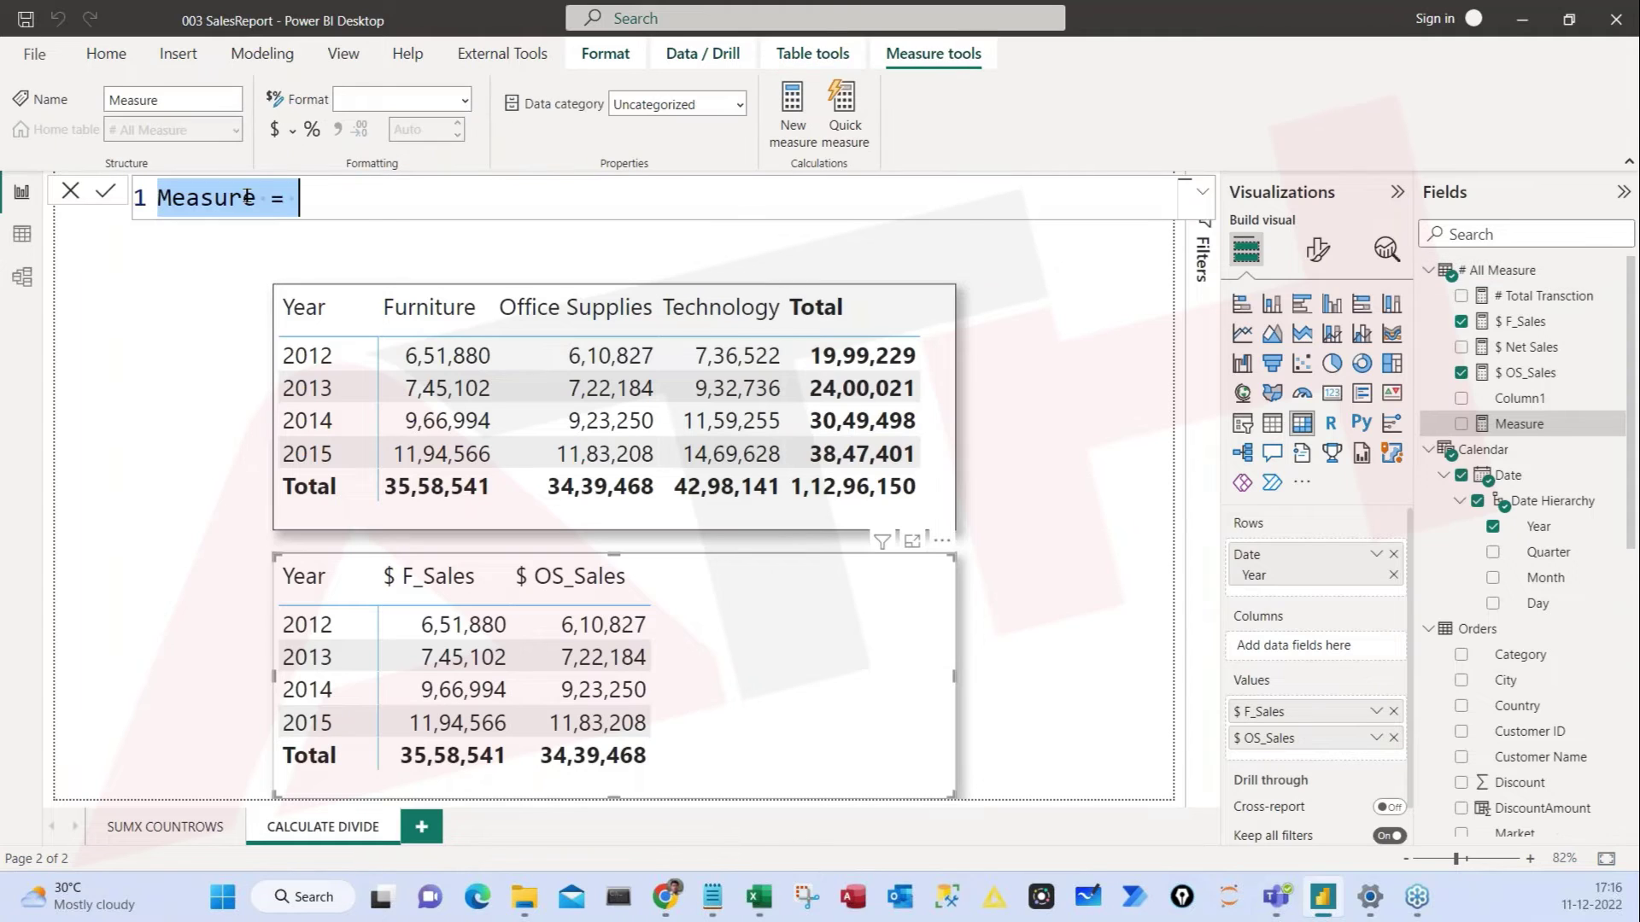
scroll(416, 199, "up", 2)
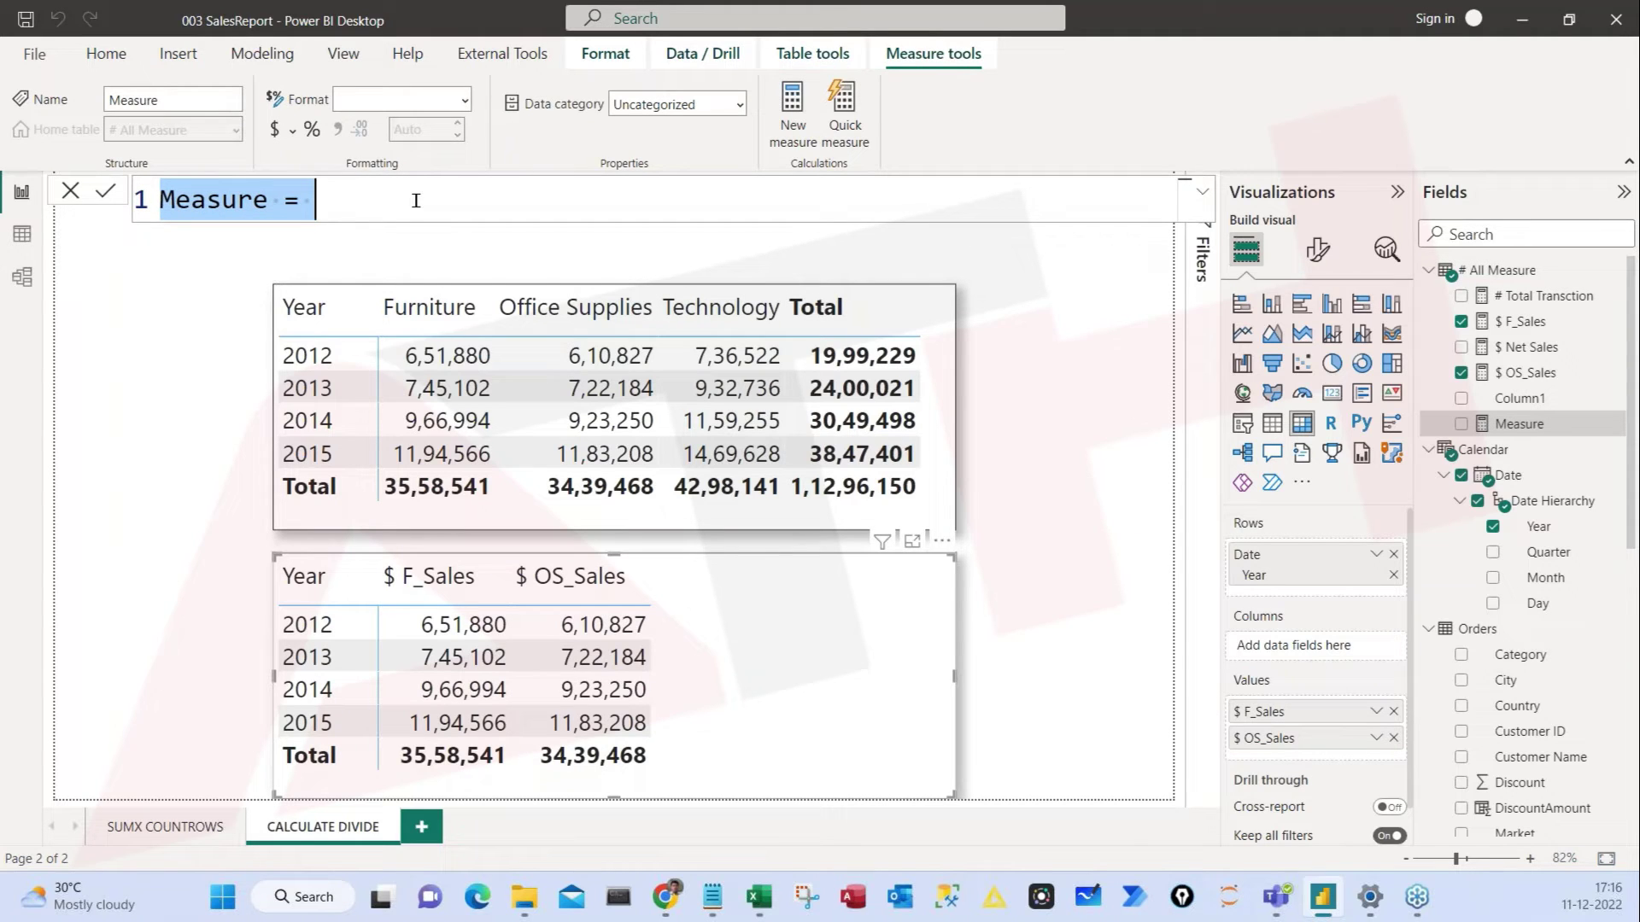
type("F vs OS")
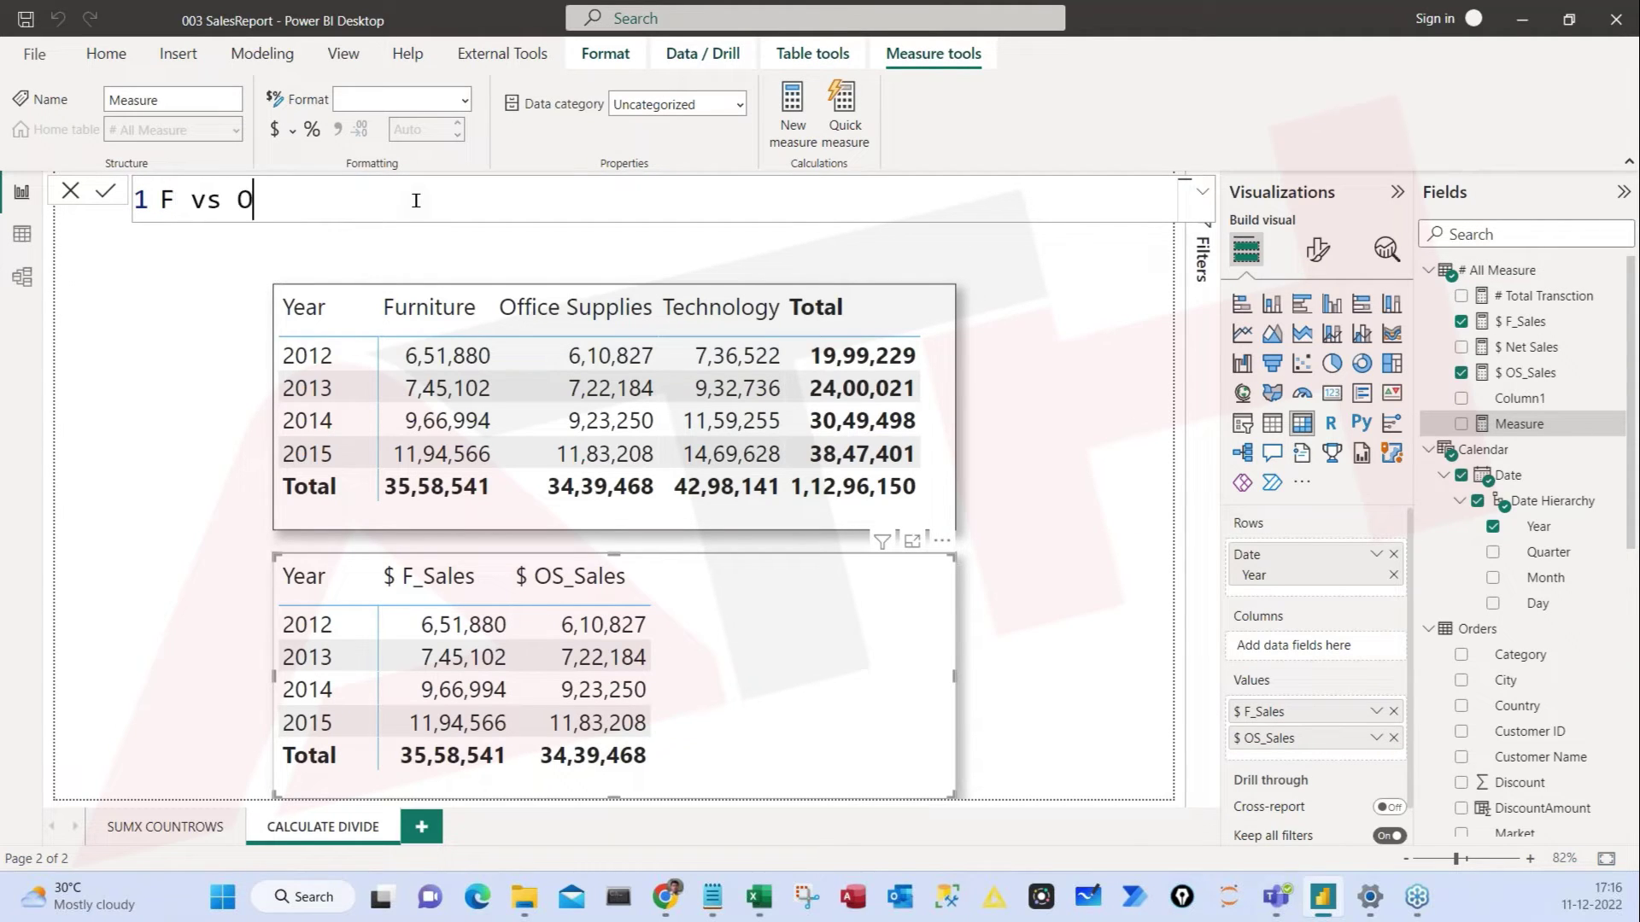
key("Left")
key("Left")
key("Left")
key("Left")
key("Left")
key("Left")
key("Left")
key("Right")
key("Right")
key("Right")
key("Right")
key("Right")
key("Right")
key("Right")
Step: Start the F vs OS formula with the DIVIDE function and use [$ F_Sales] as the numerator
type("= div")
key("Tab")
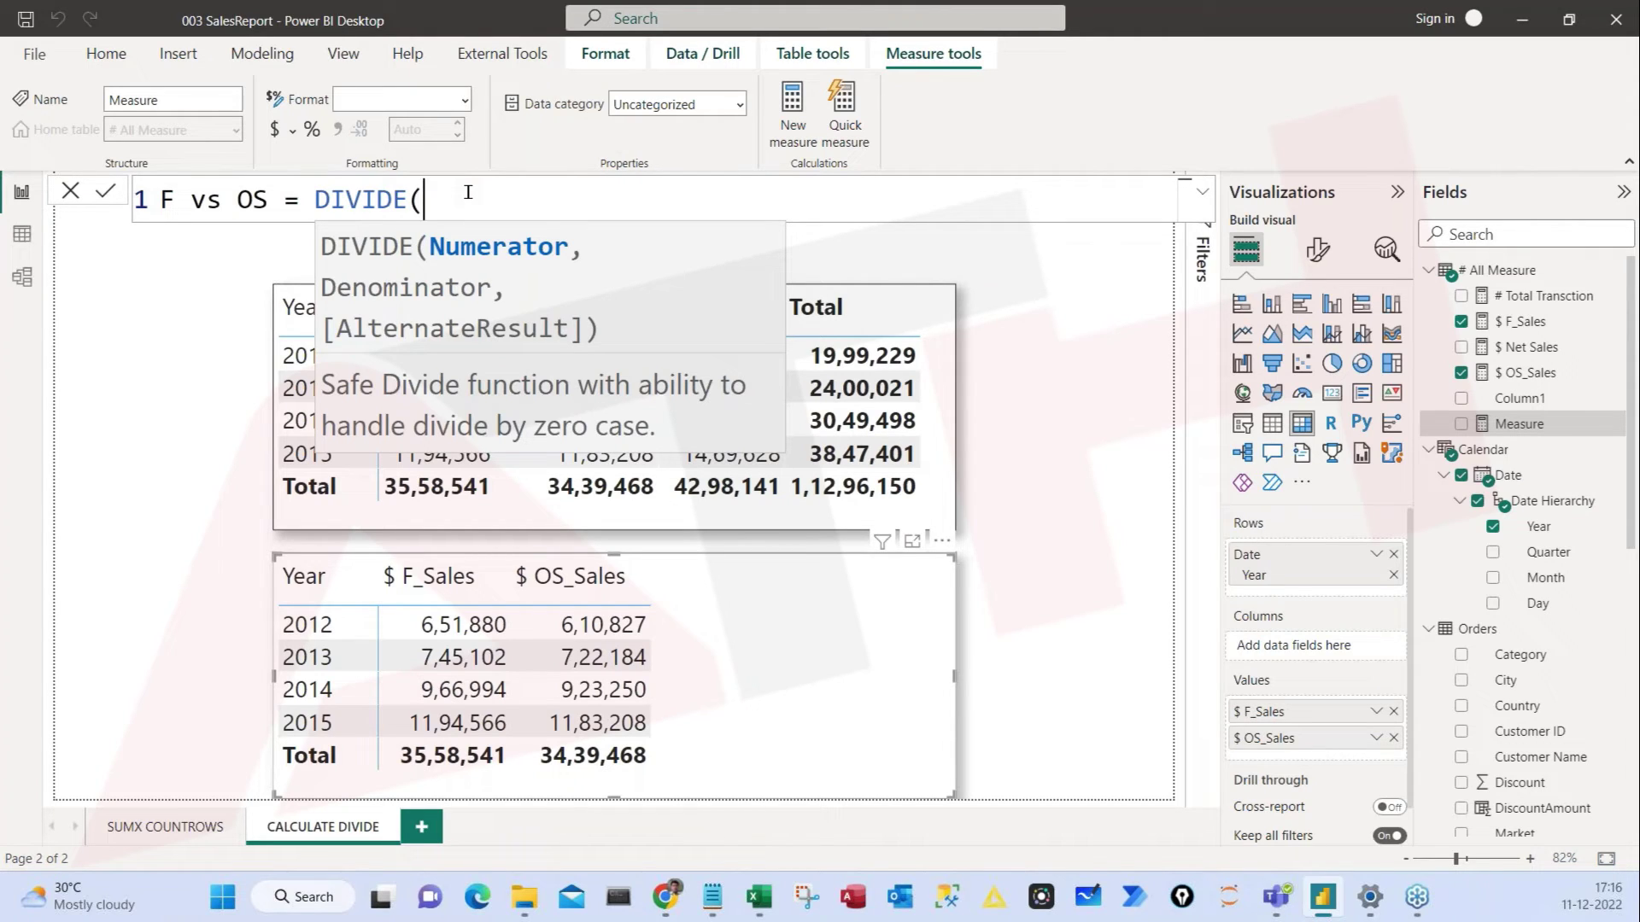
type("[")
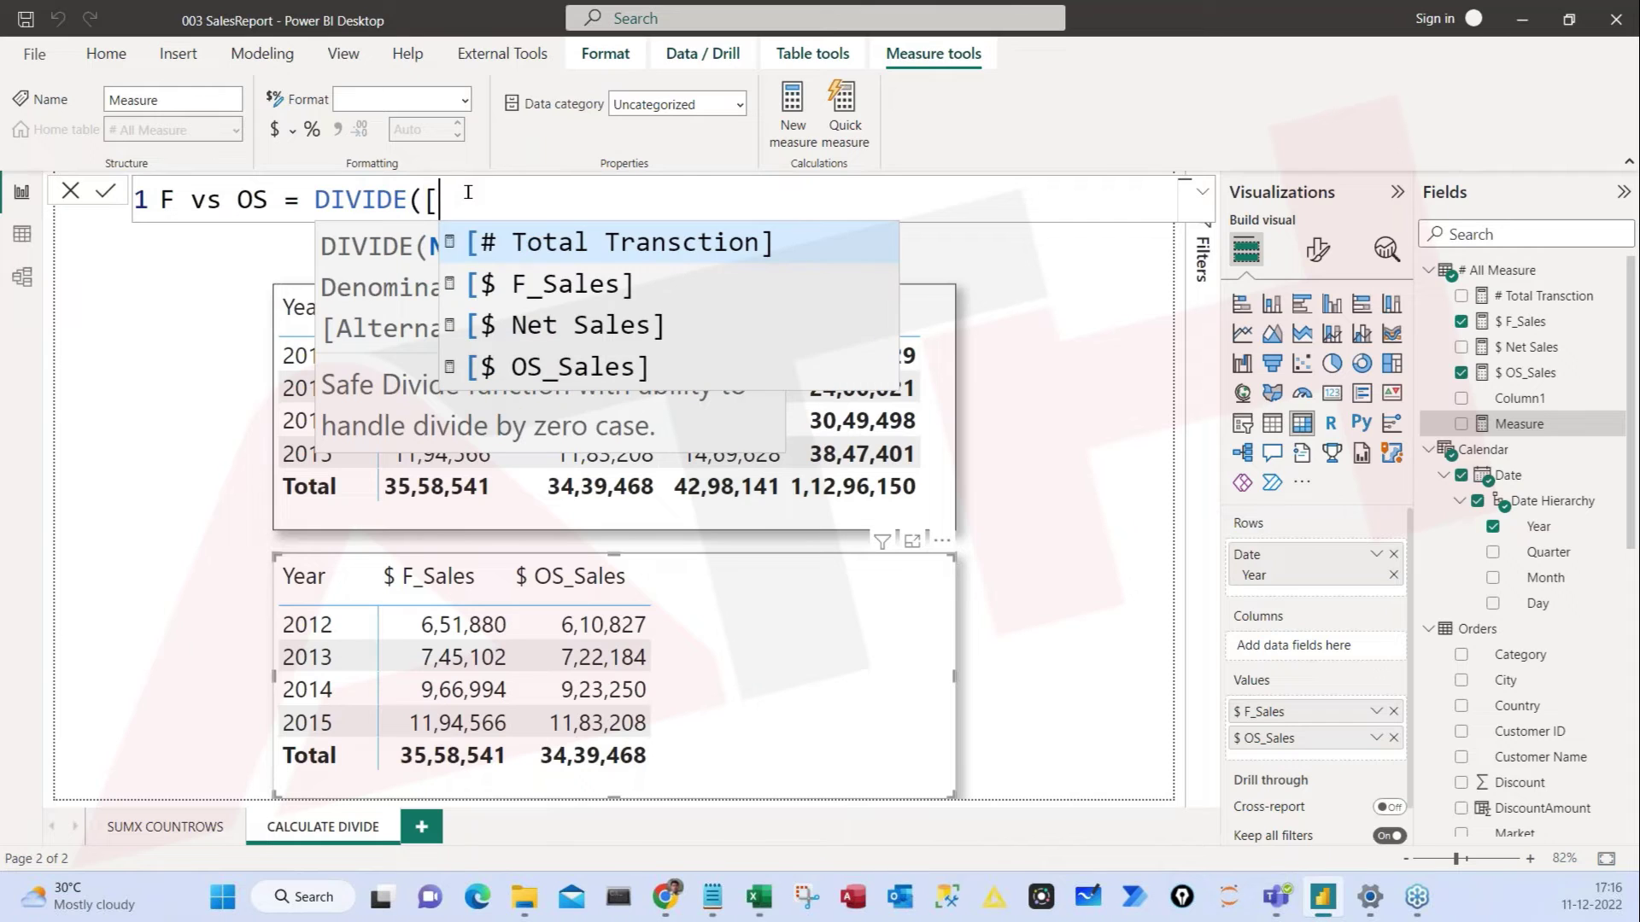
key("Down")
key("Tab")
Step: Use [$ OS_Sales] as the denominator of the DIVIDE formula, close its bracket and commit the F vs OS measure
type(", [")
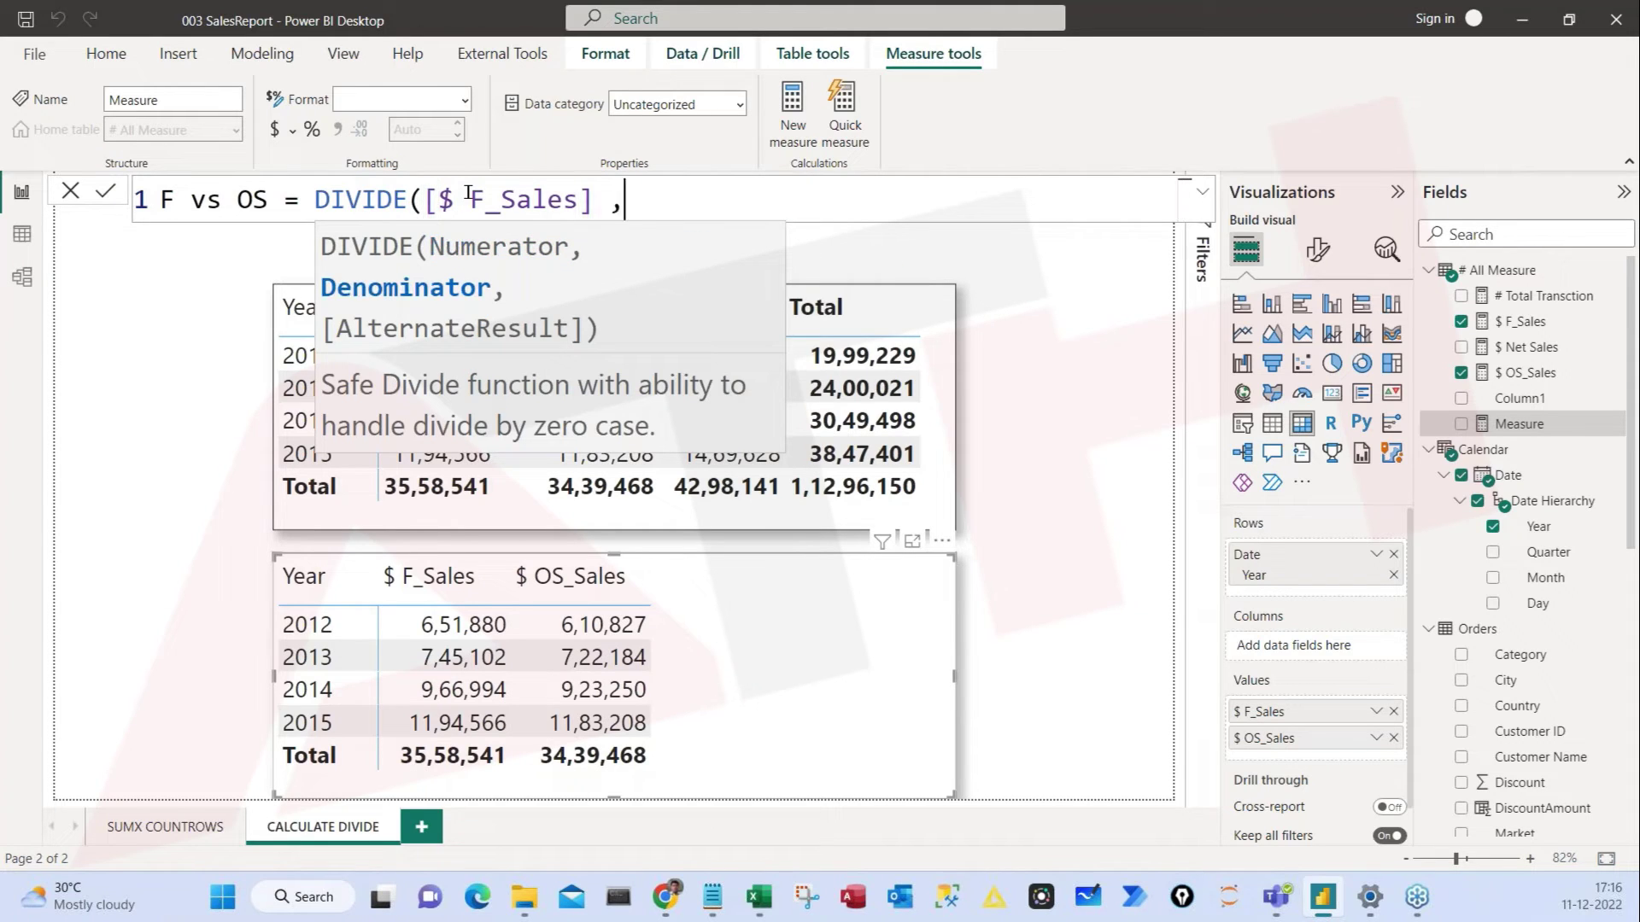
key("Down")
key("Down")
key("Up")
key("Up")
key("Up")
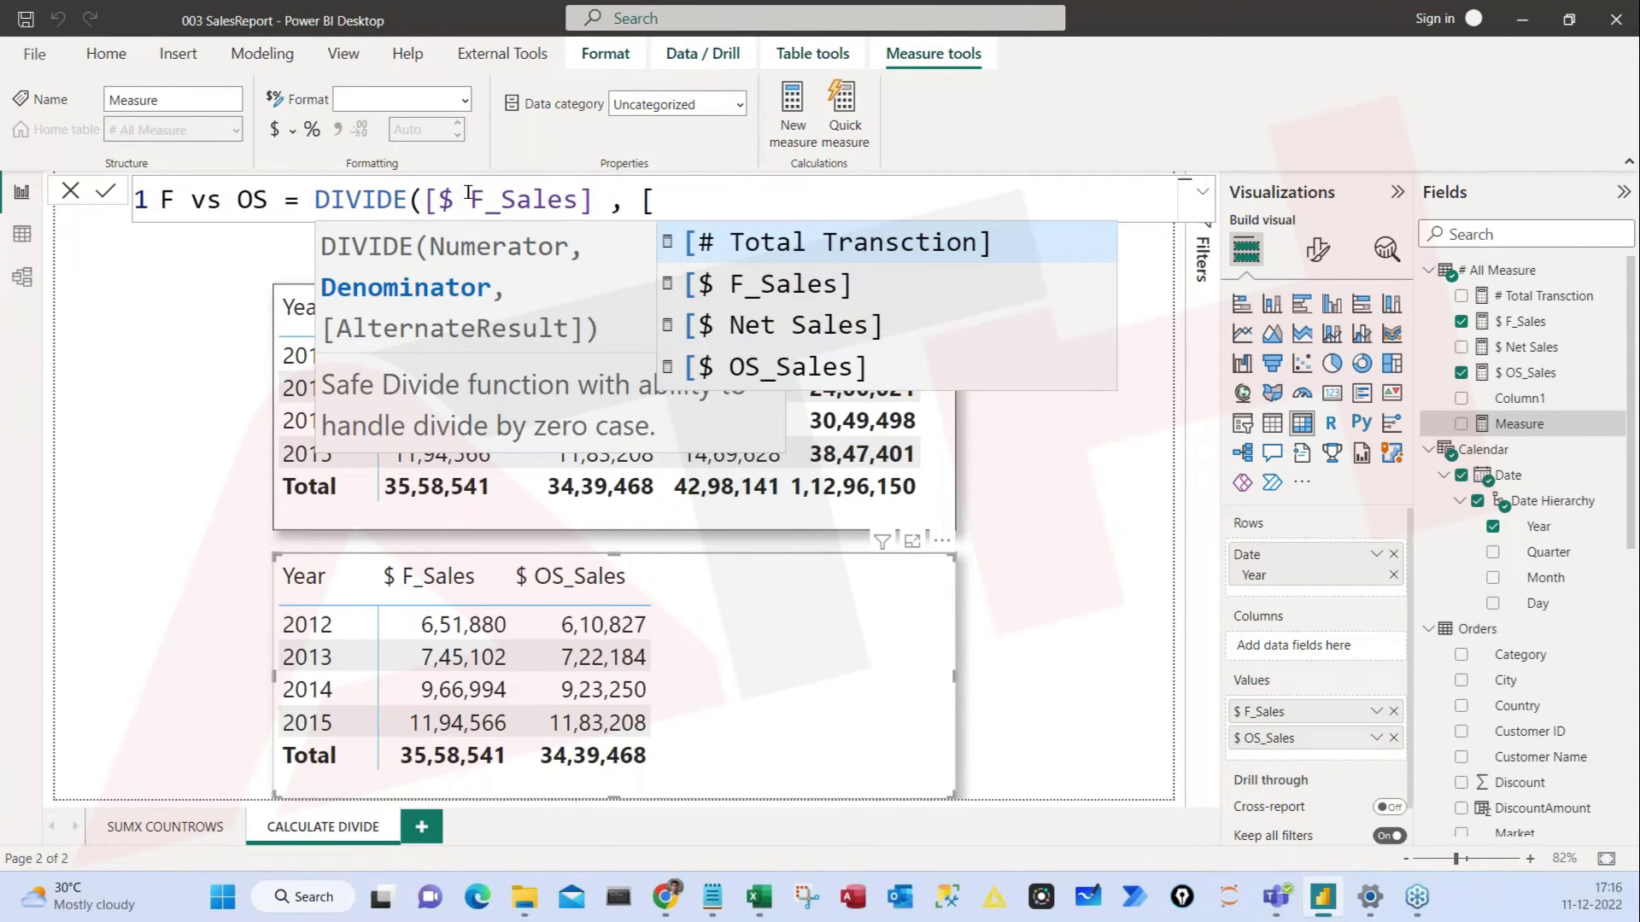
key("Tab")
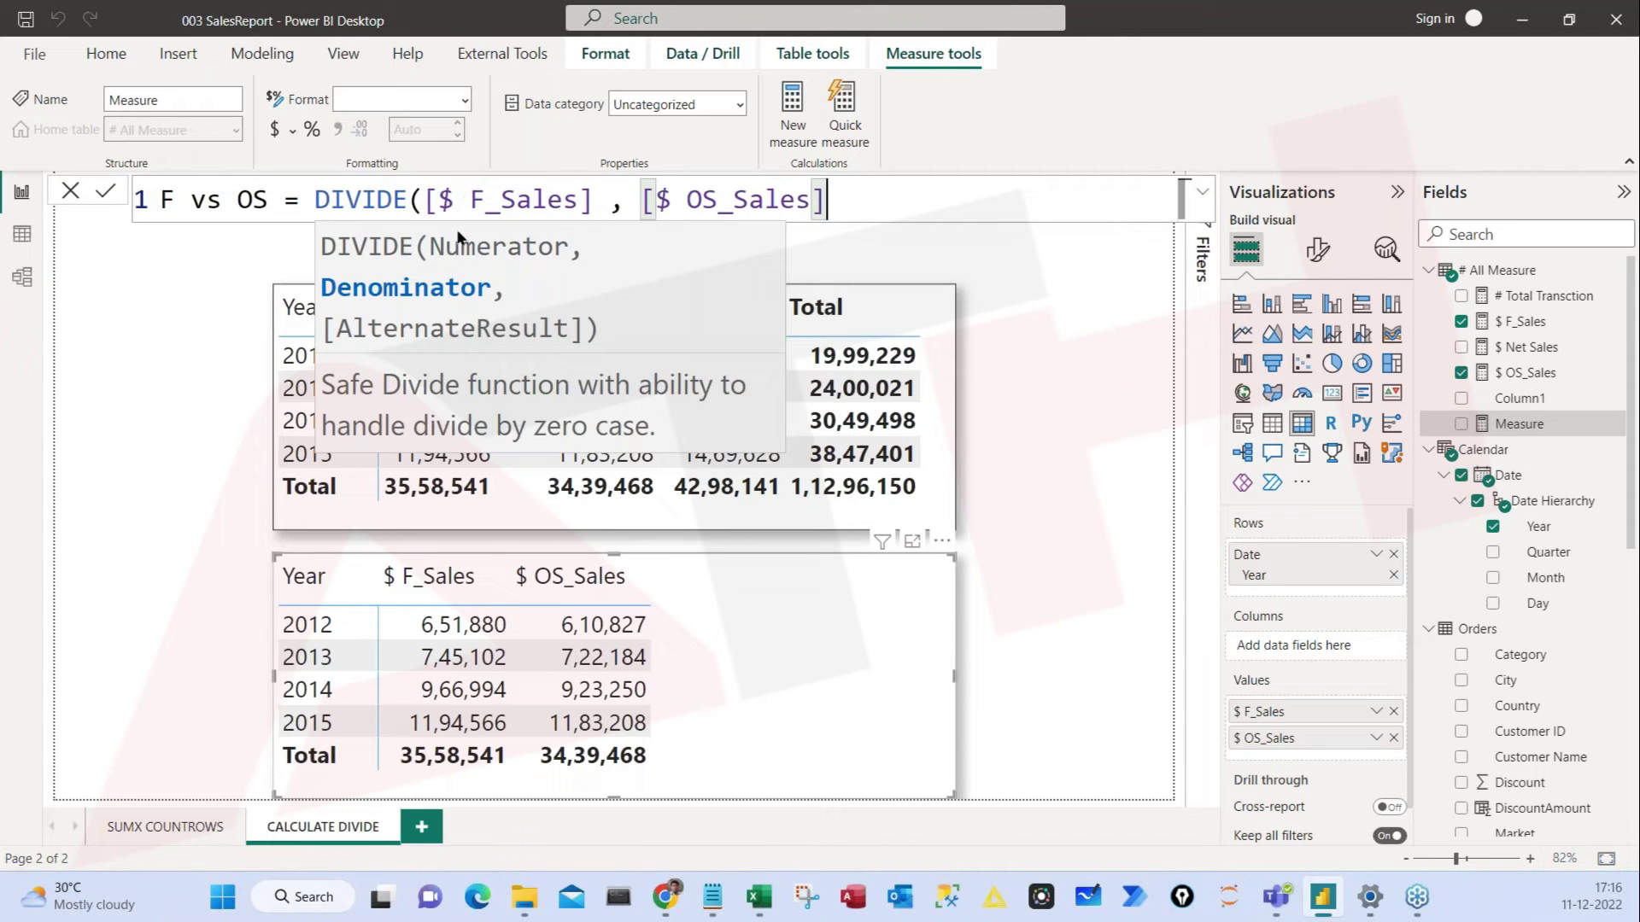
left_click(517, 201)
left_click(689, 201)
left_click(863, 199)
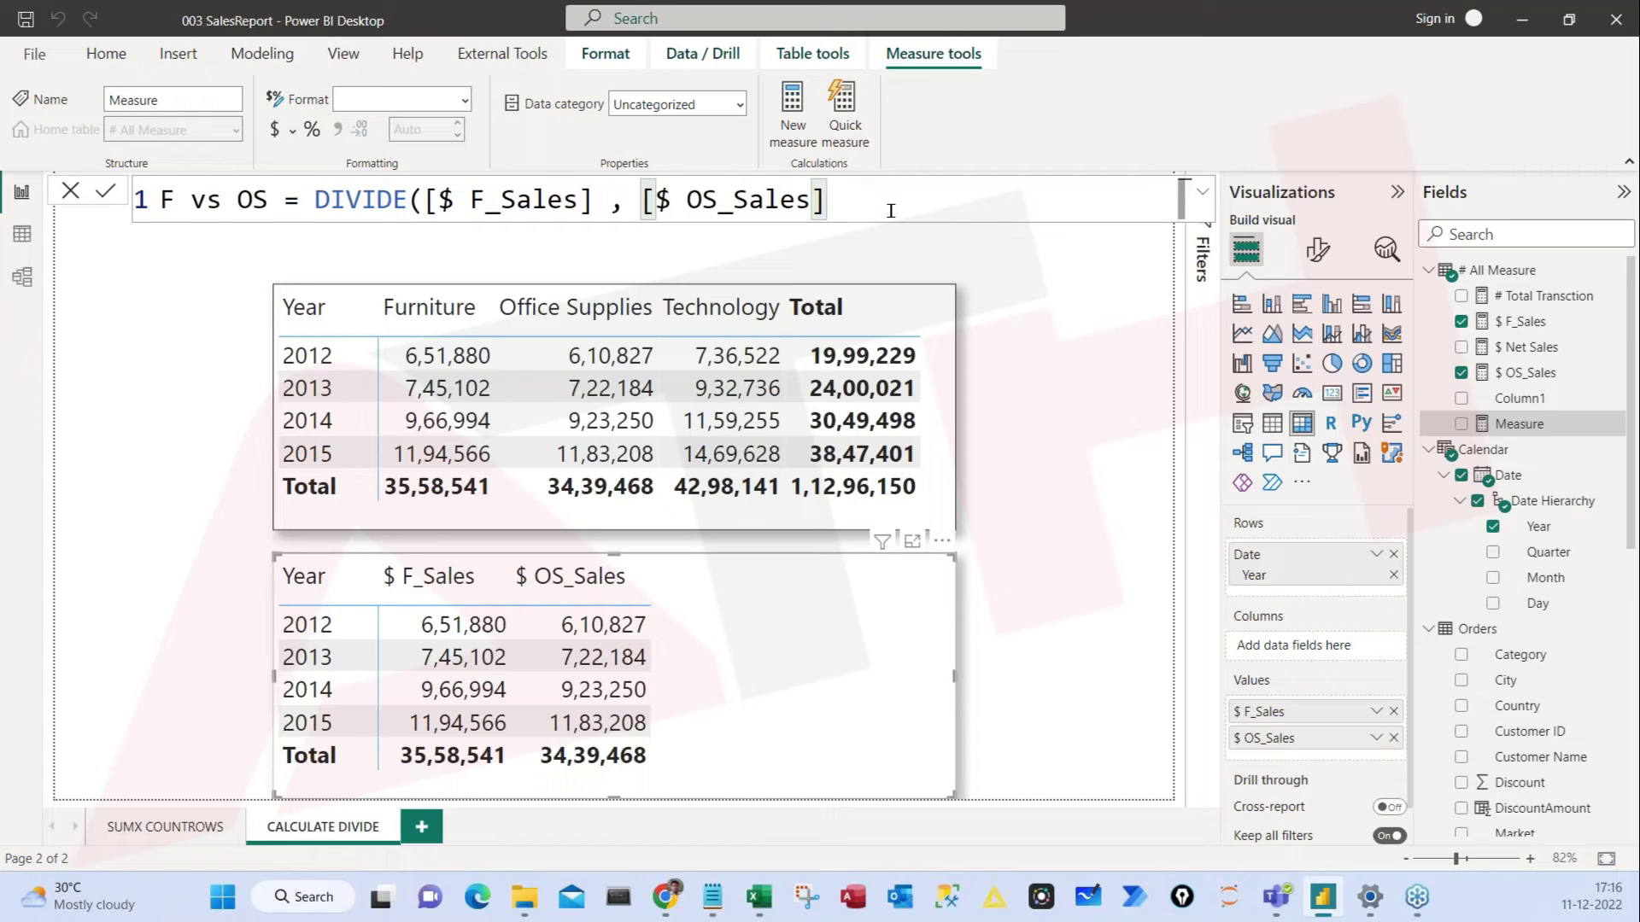
type(")")
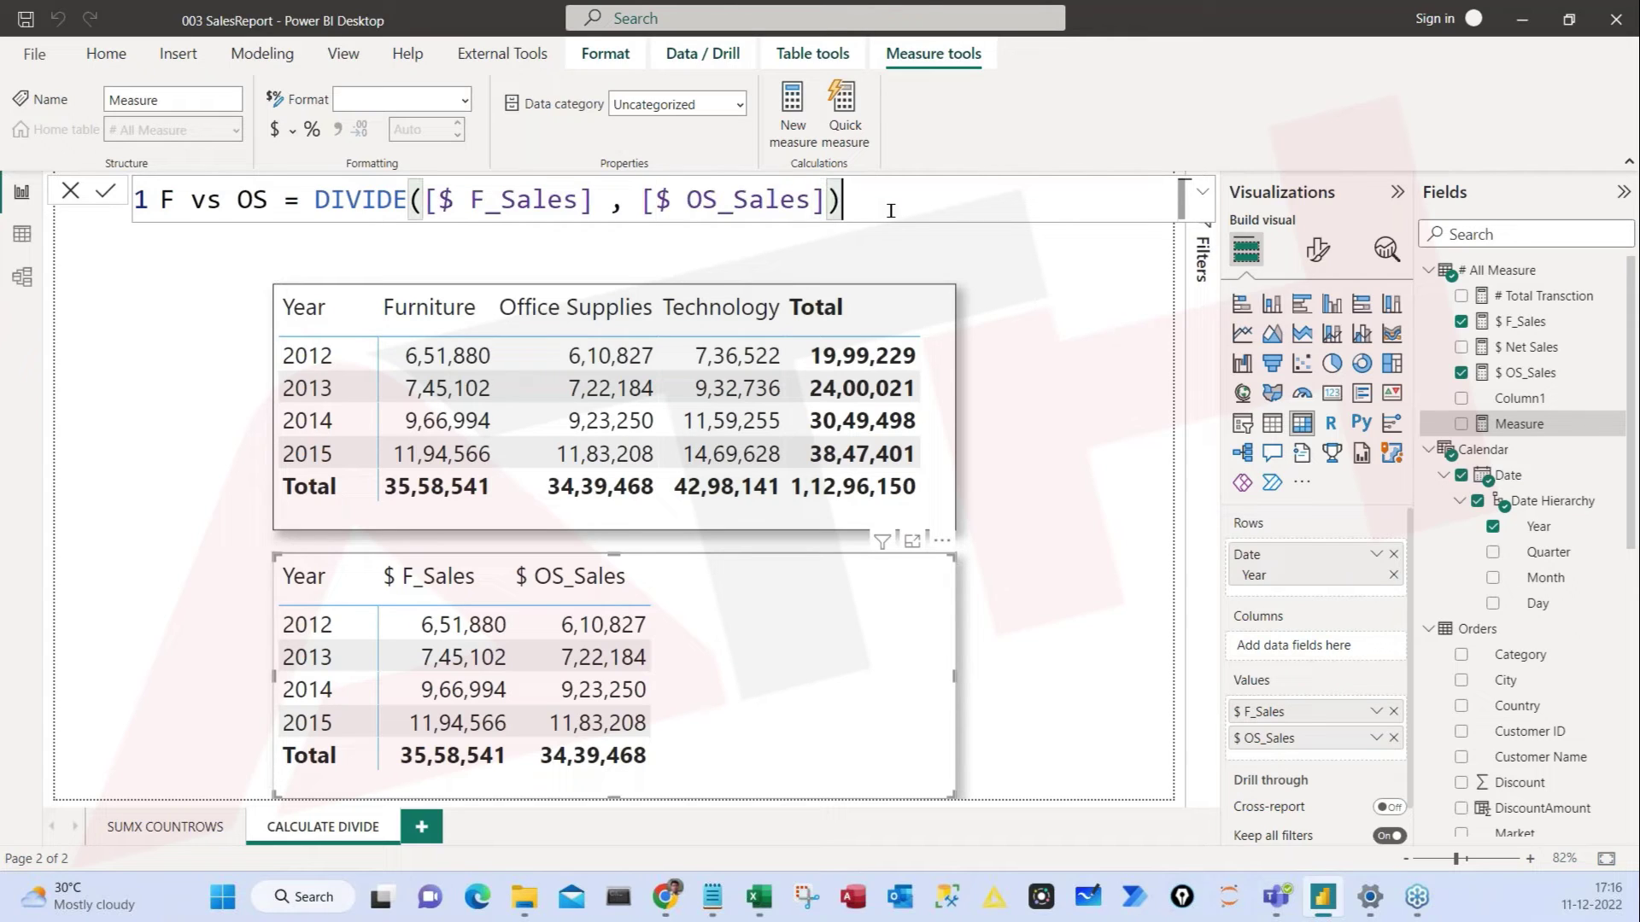
key("Return")
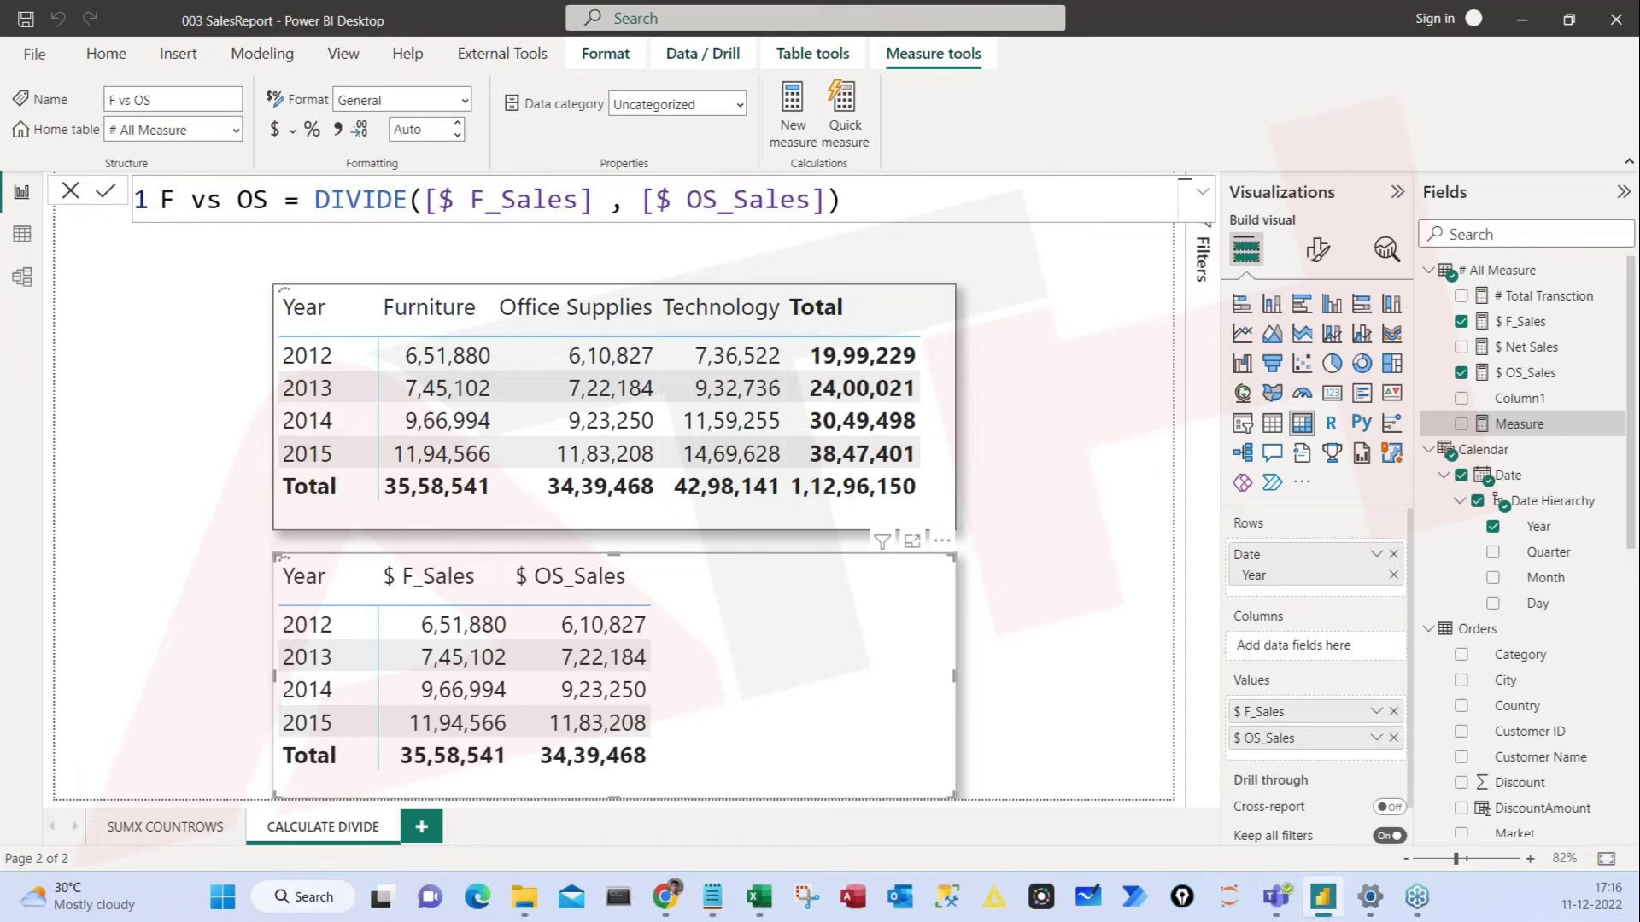
Step: Add the F vs OS measure to the yearly matrix after $ OS_Sales and widen its column slightly
left_click_drag(1484, 436, 769, 629)
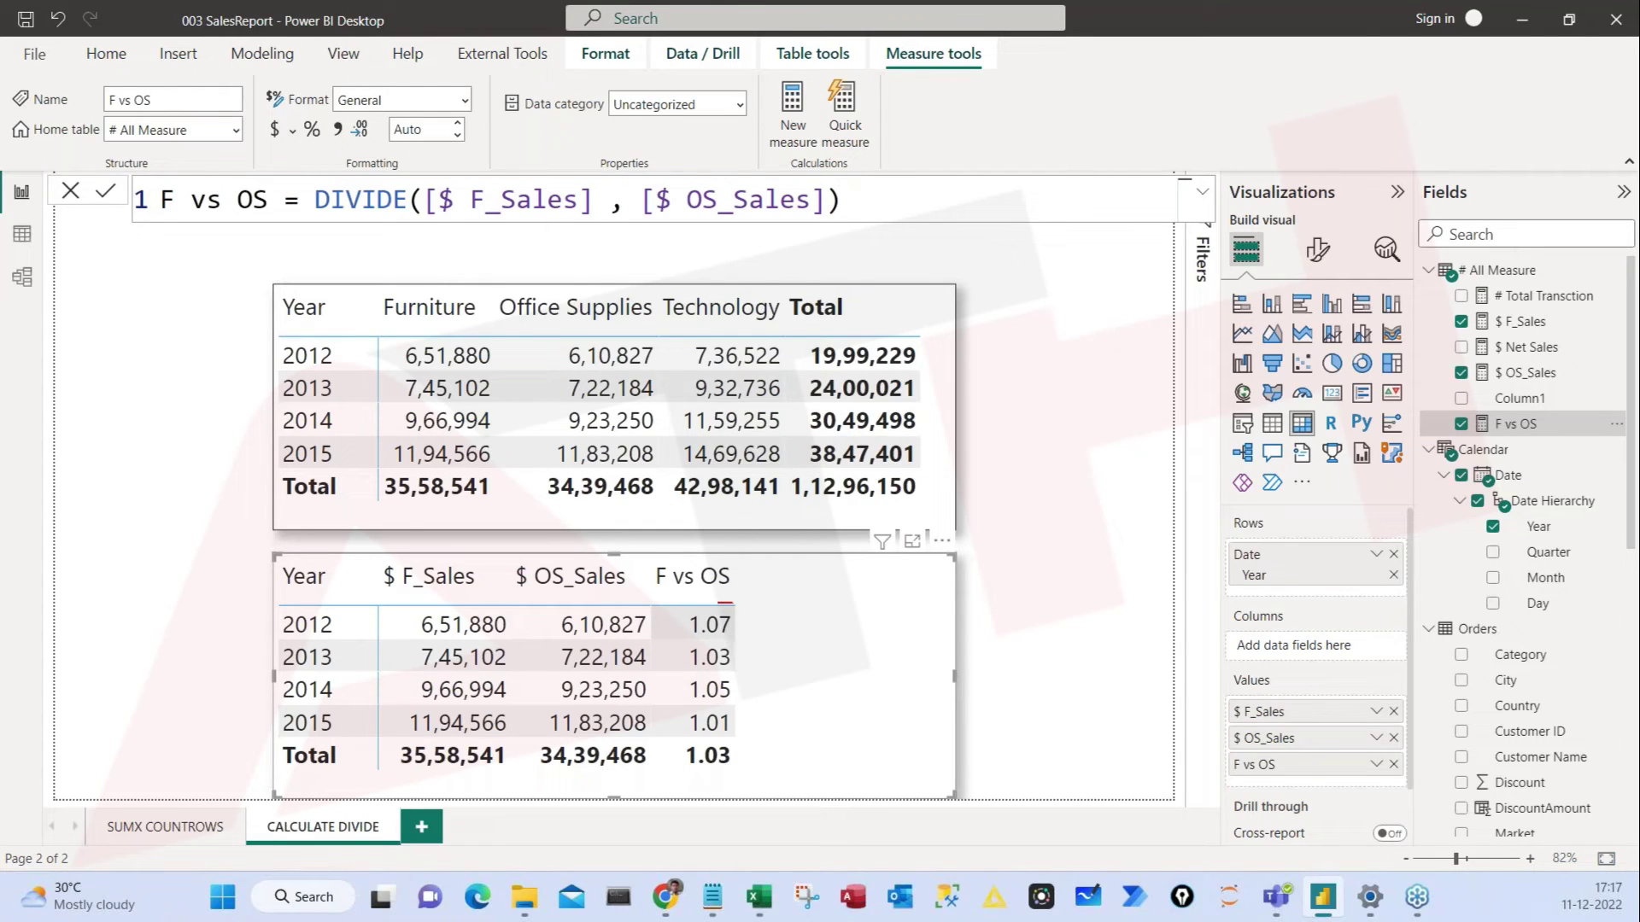
mouse_move(715, 600)
left_mouse_down()
mouse_move(697, 634)
mouse_move(745, 600)
mouse_move(702, 595)
left_mouse_up()
mouse_move(352, 614)
left_mouse_down()
mouse_move(462, 646)
mouse_move(472, 593)
mouse_move(579, 617)
mouse_move(619, 602)
left_mouse_up()
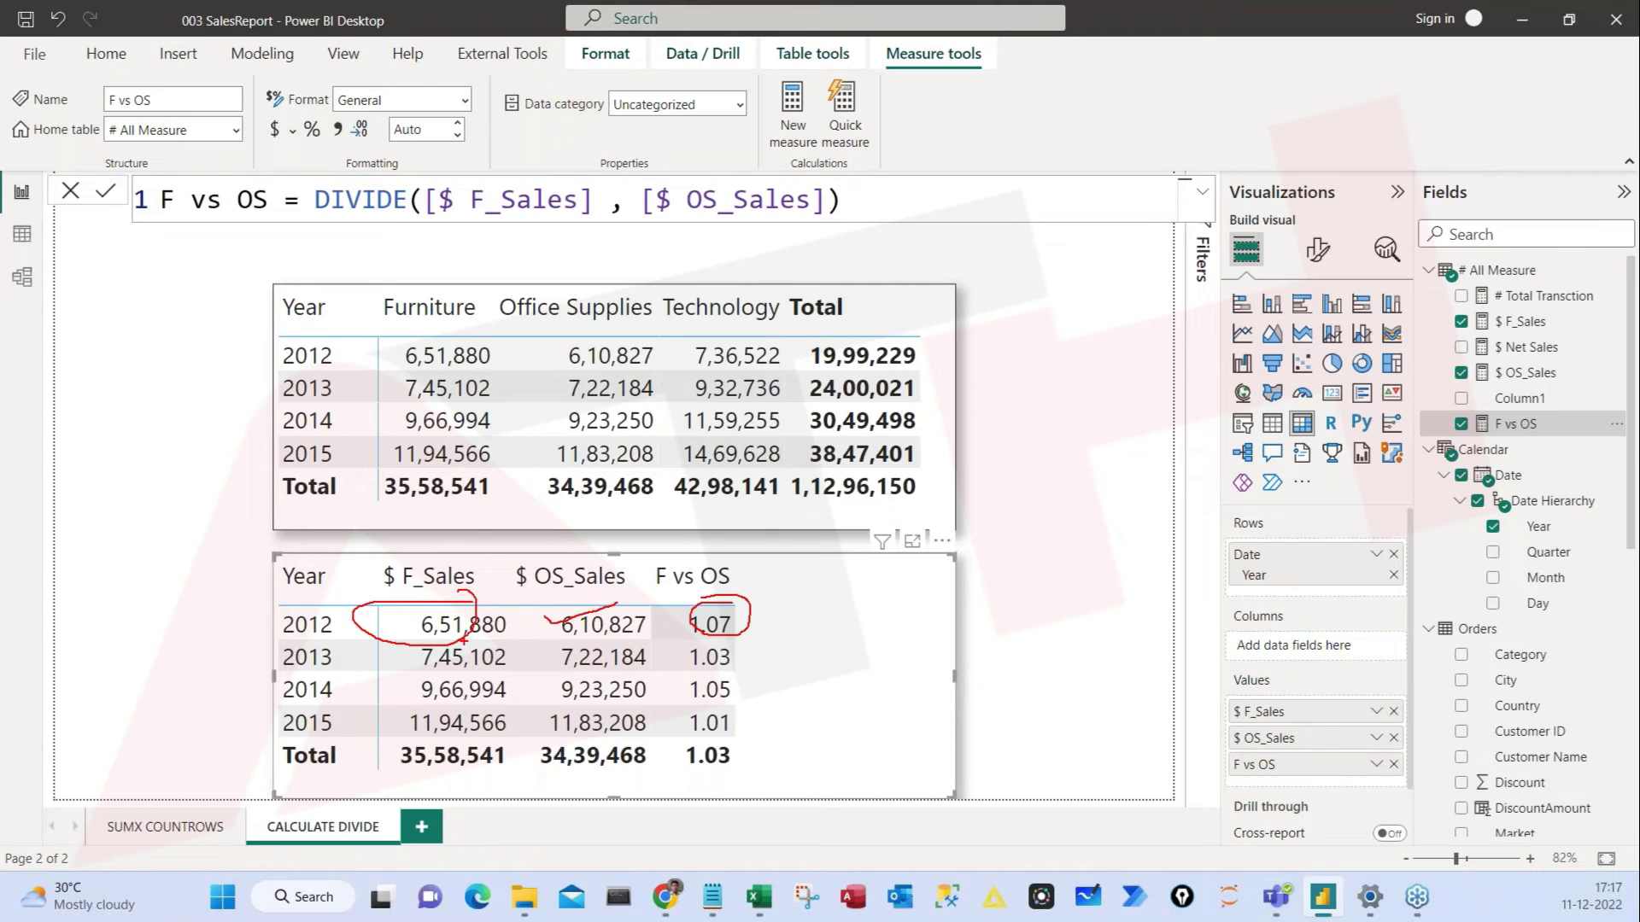
left_click_drag(463, 645, 523, 618)
key("Escape")
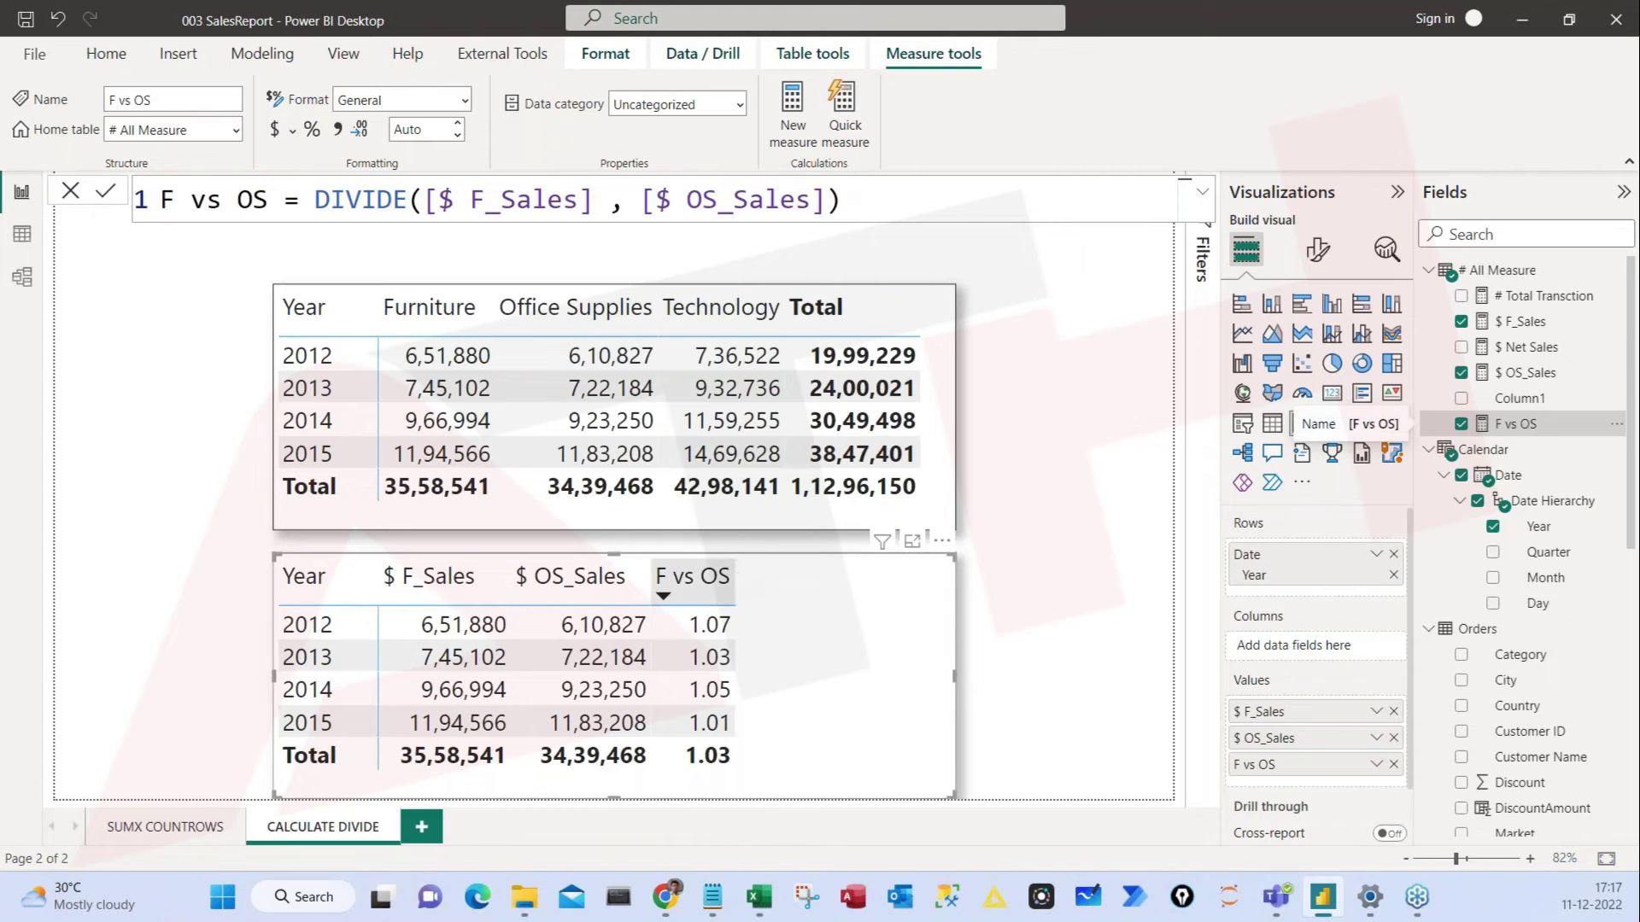
left_click_drag(735, 590, 749, 598)
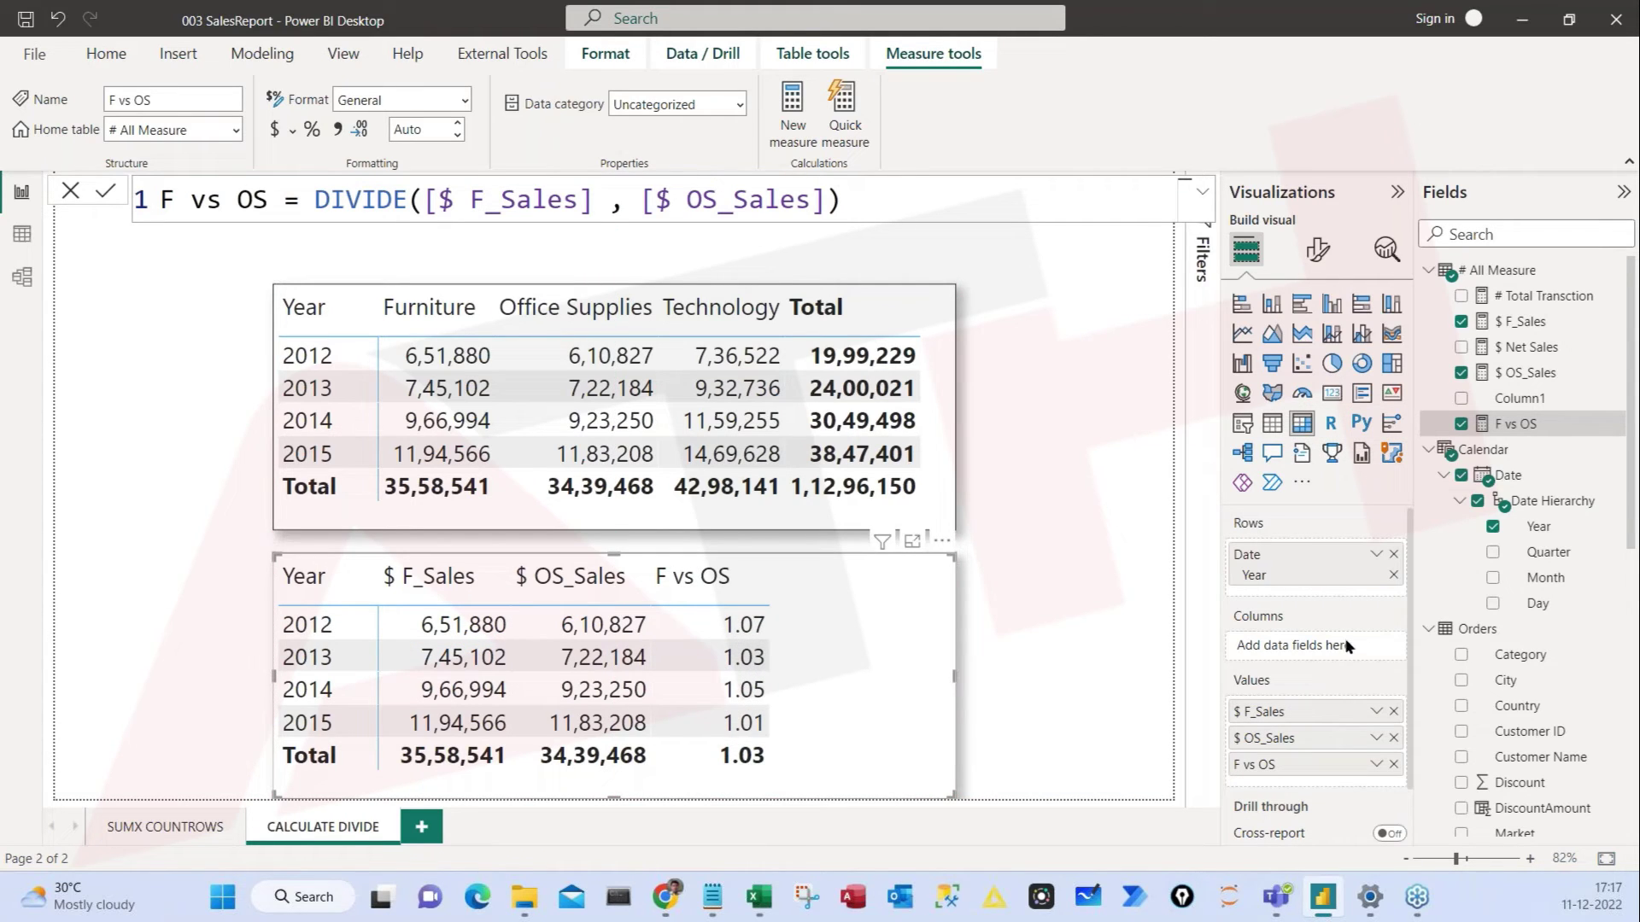
Step: Format the F vs OS measure as a percentage with 0 decimal places
mouse_move(1440, 403)
left_mouse_down()
mouse_move(1580, 441)
mouse_move(1558, 462)
mouse_move(1606, 405)
left_mouse_up()
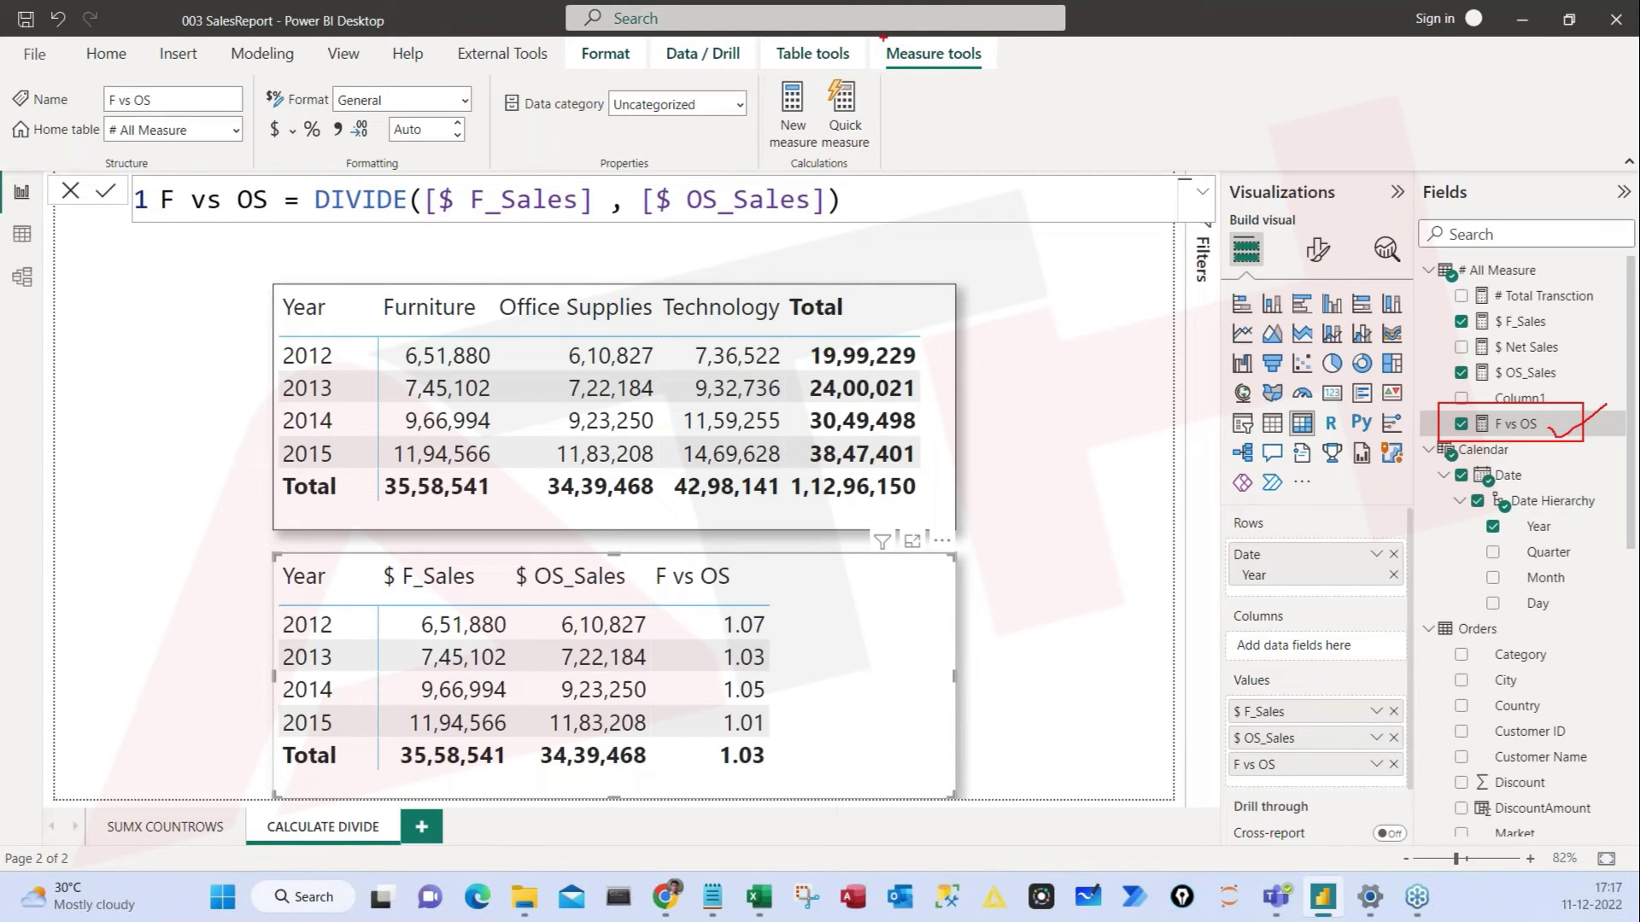
mouse_move(873, 32)
left_mouse_down()
mouse_move(1028, 81)
mouse_move(1144, 218)
mouse_move(1442, 407)
left_mouse_up()
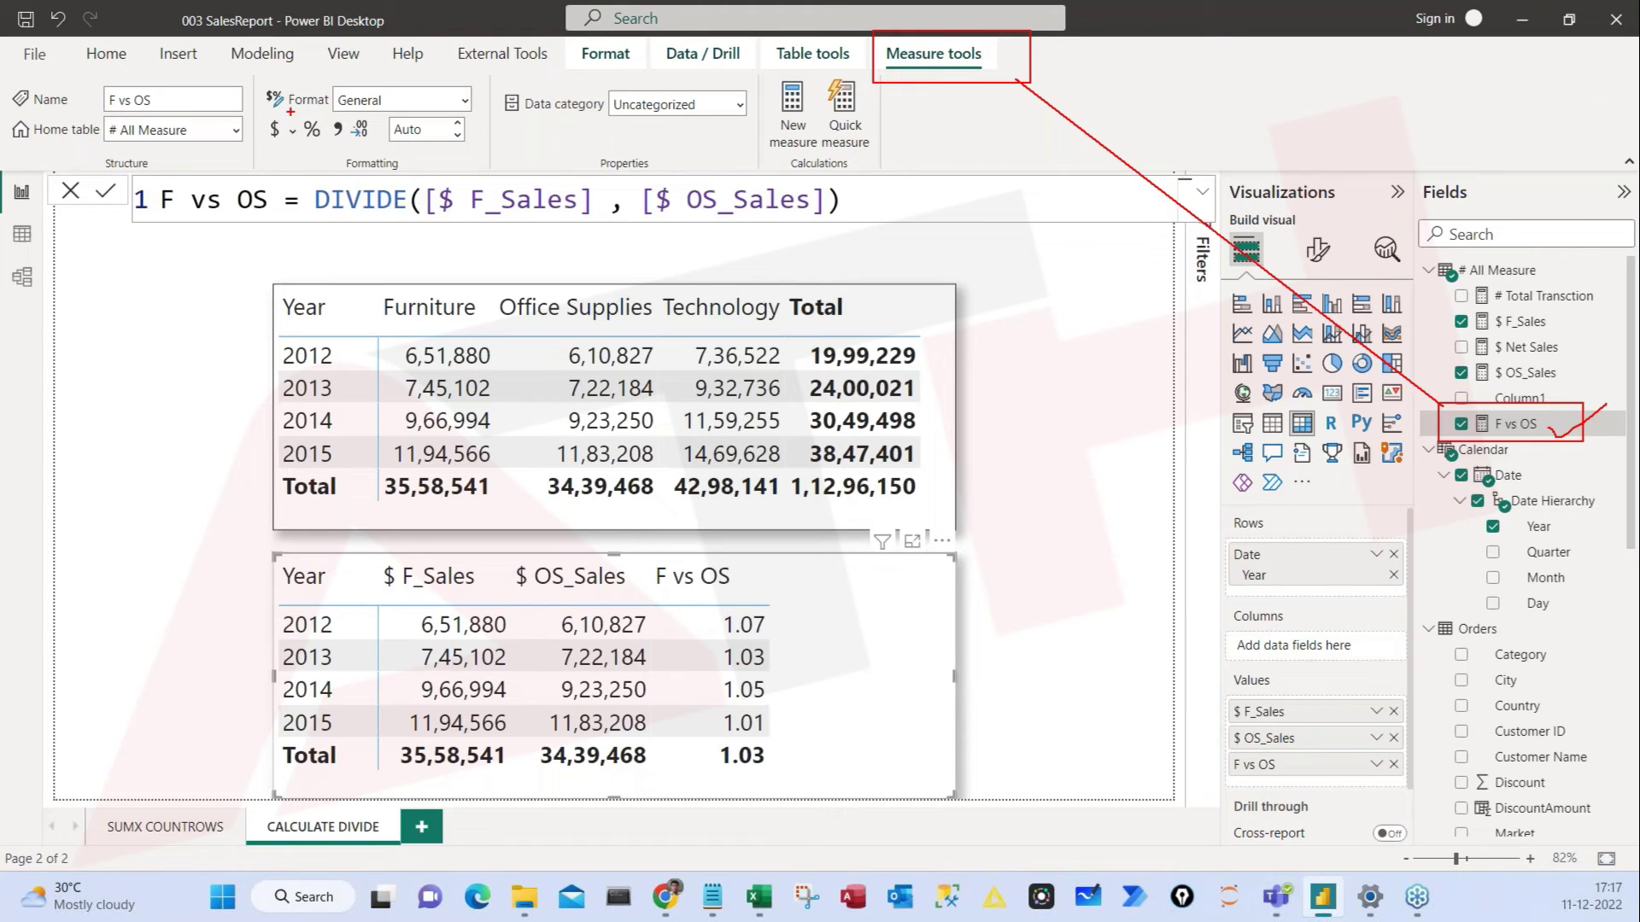
mouse_move(290, 111)
left_mouse_down()
mouse_move(328, 140)
mouse_move(272, 164)
mouse_move(309, 143)
left_mouse_up()
key("Escape")
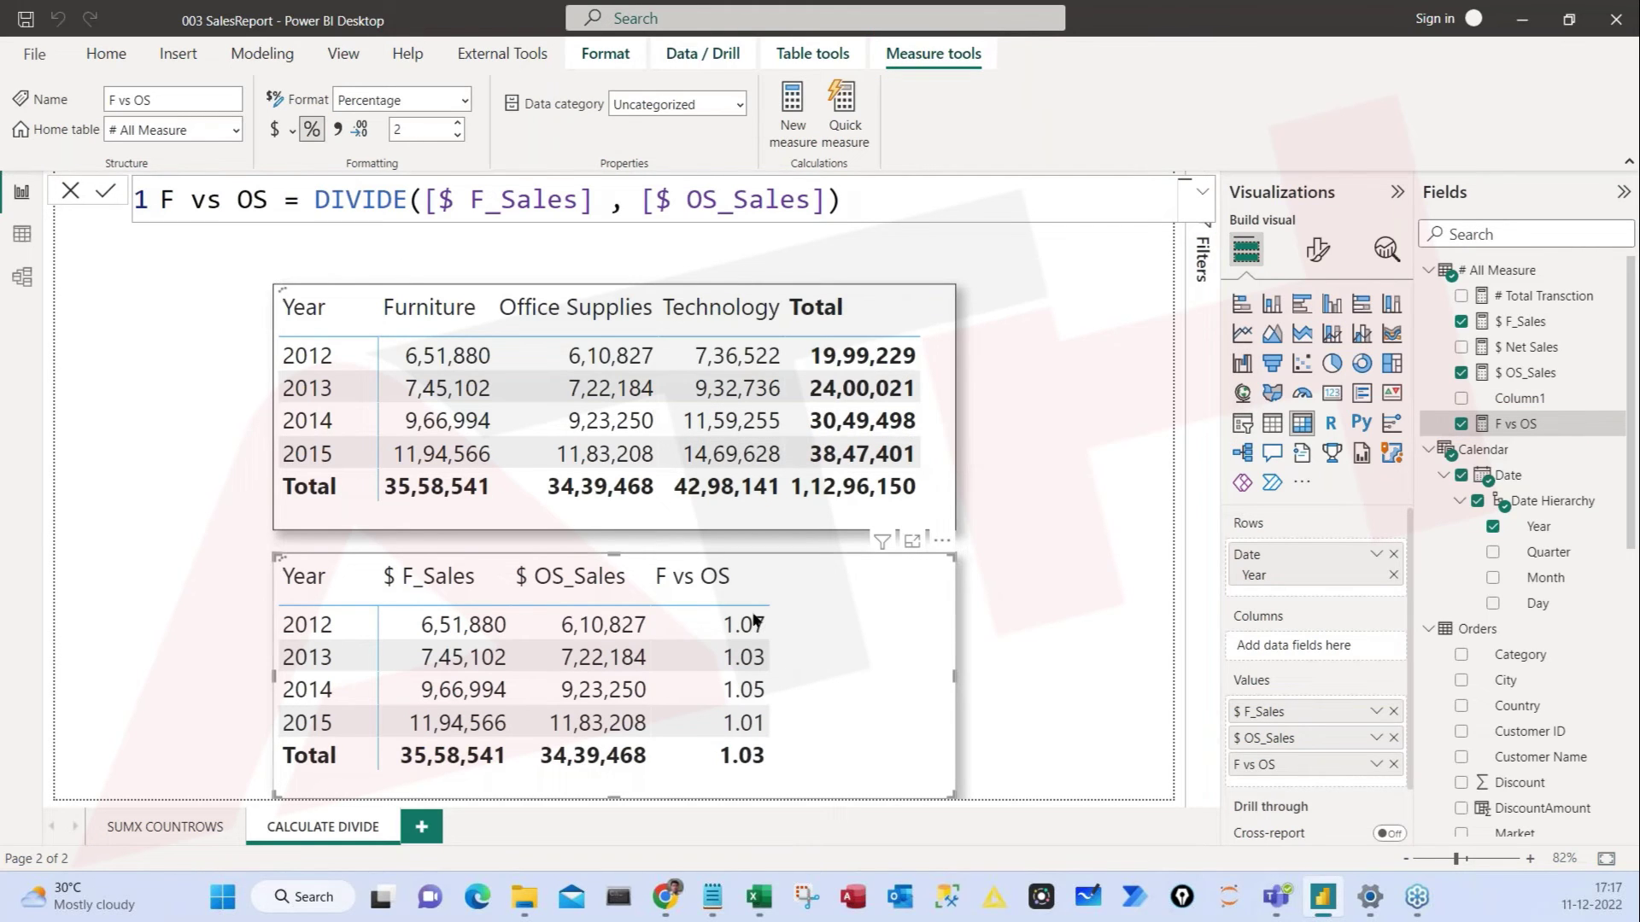
left_click(432, 130)
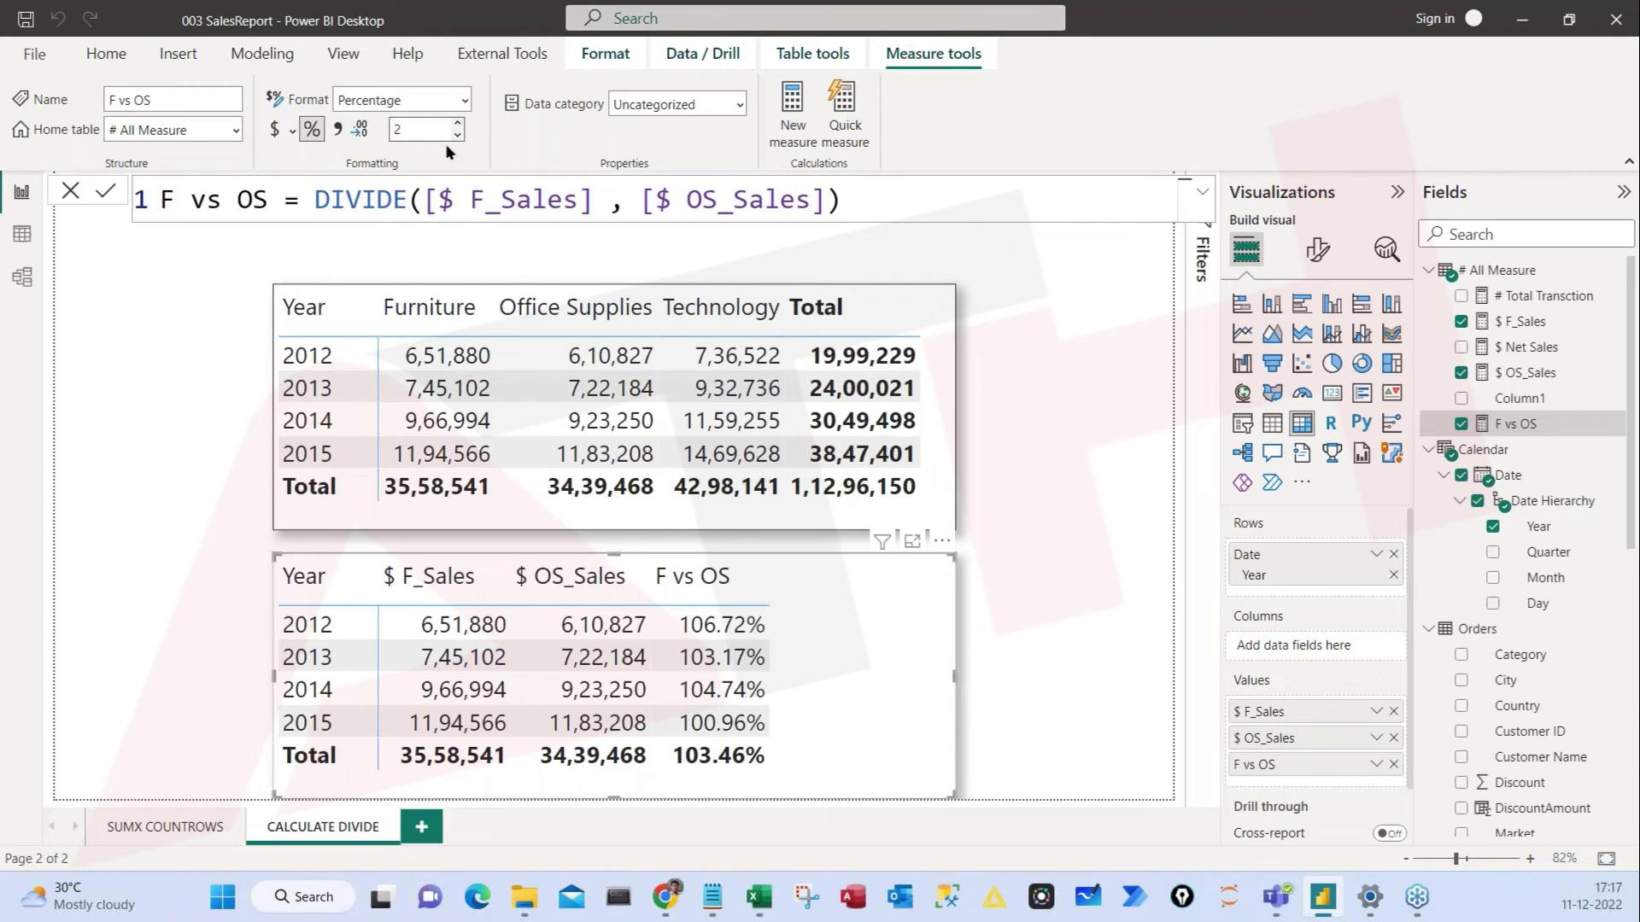
type("0")
key("Return")
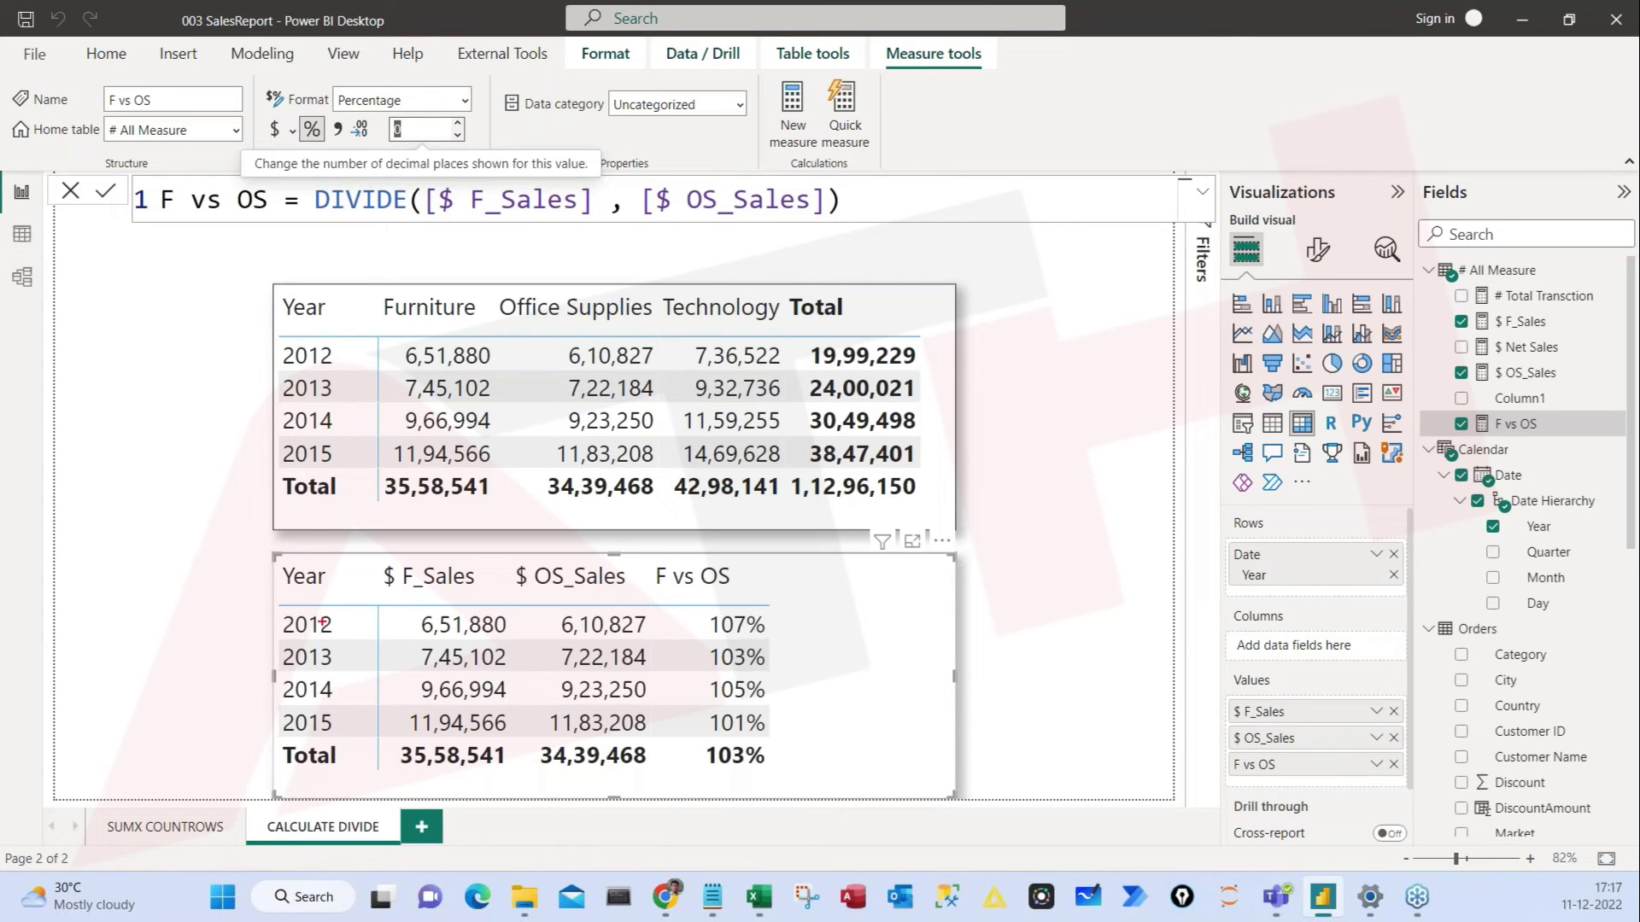
Step: Compare the F vs OS percentages with the yearly $ F_Sales and $ OS_Sales values and review the measure's DIVIDE formula
left_click_drag(777, 622, 855, 577)
left_click_drag(777, 658, 823, 637)
left_click_drag(778, 690, 835, 657)
mouse_move(434, 549)
left_mouse_down()
mouse_move(473, 594)
mouse_move(432, 538)
left_mouse_up()
left_click_drag(564, 542, 508, 537)
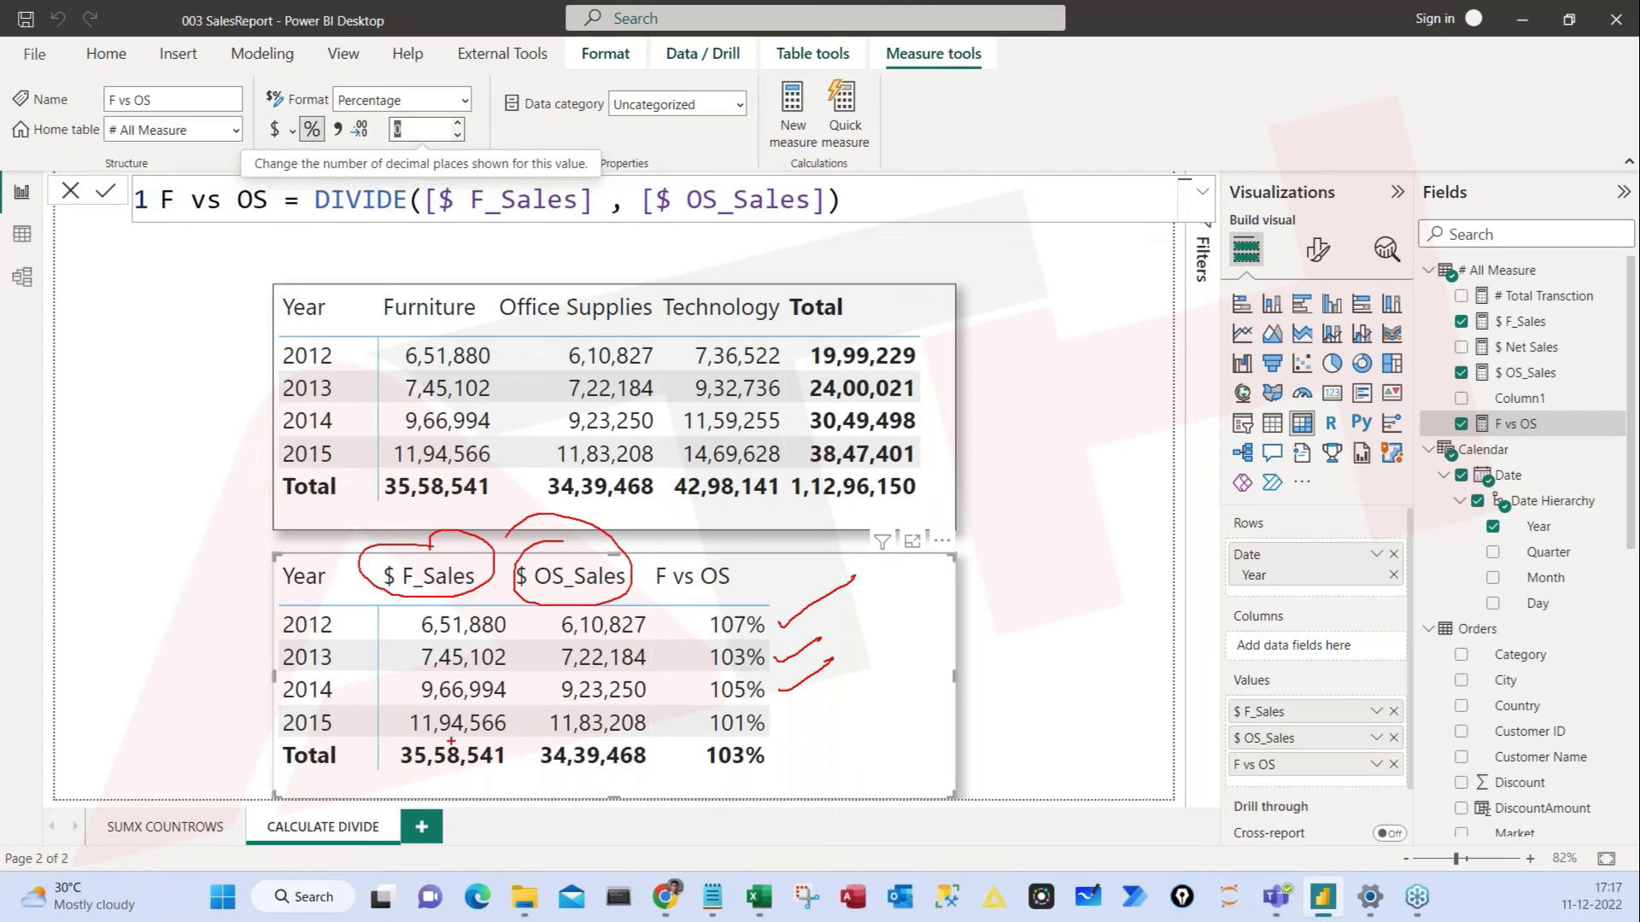
left_click_drag(469, 736, 573, 725)
mouse_move(740, 703)
left_mouse_down()
mouse_move(779, 716)
mouse_move(683, 677)
mouse_move(773, 662)
mouse_move(662, 628)
left_mouse_up()
key("Escape")
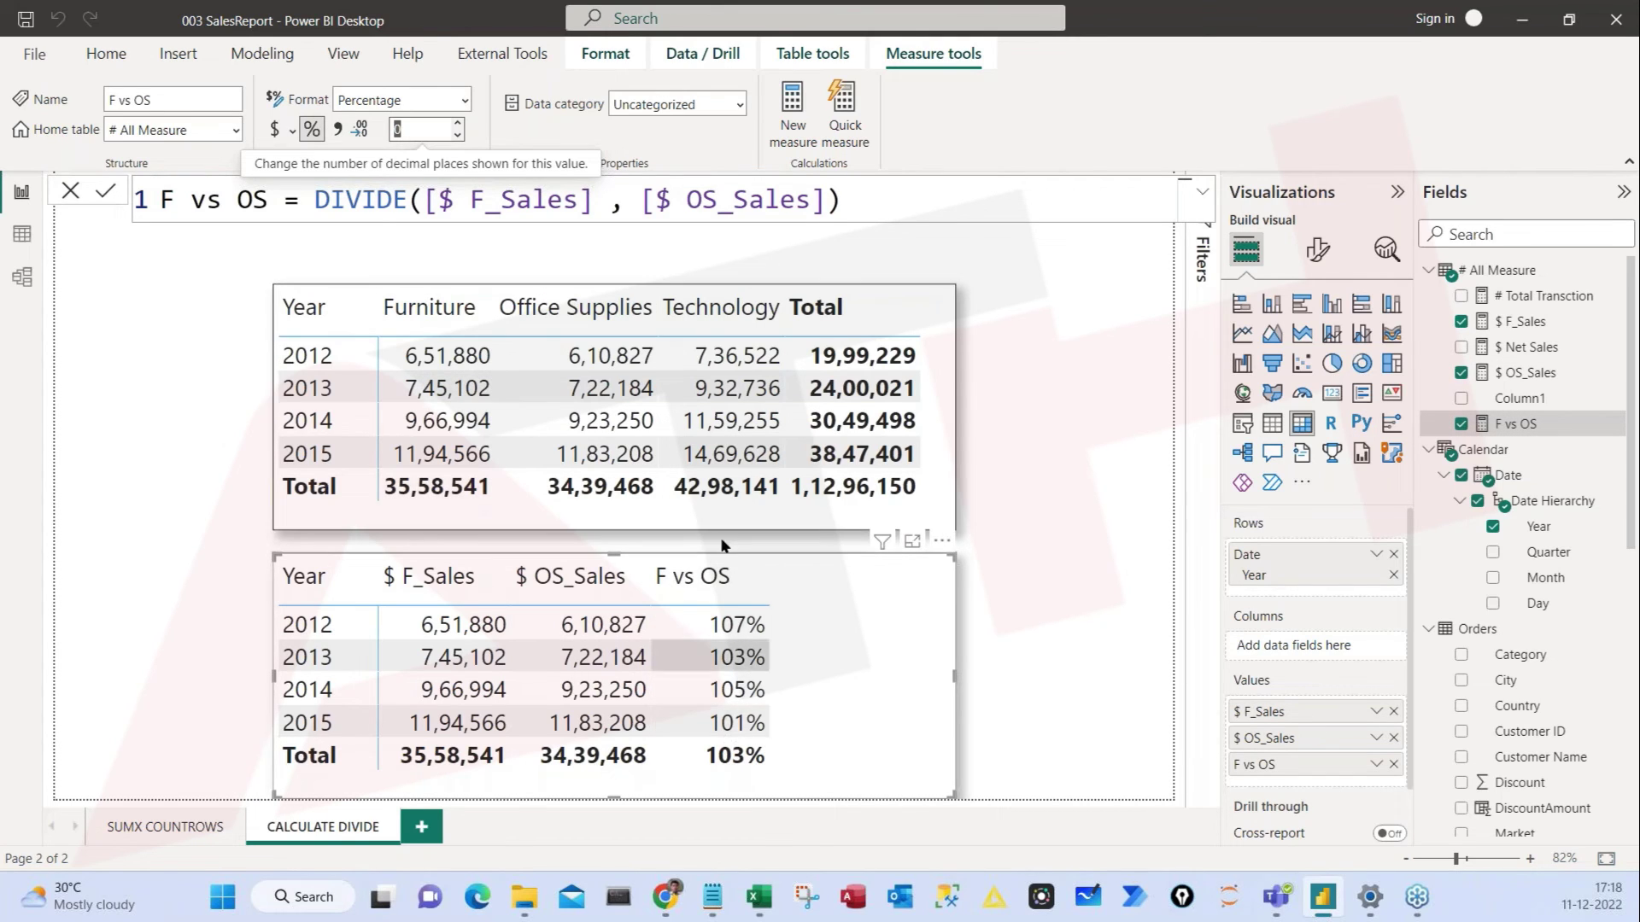
left_click_drag(160, 200, 208, 200)
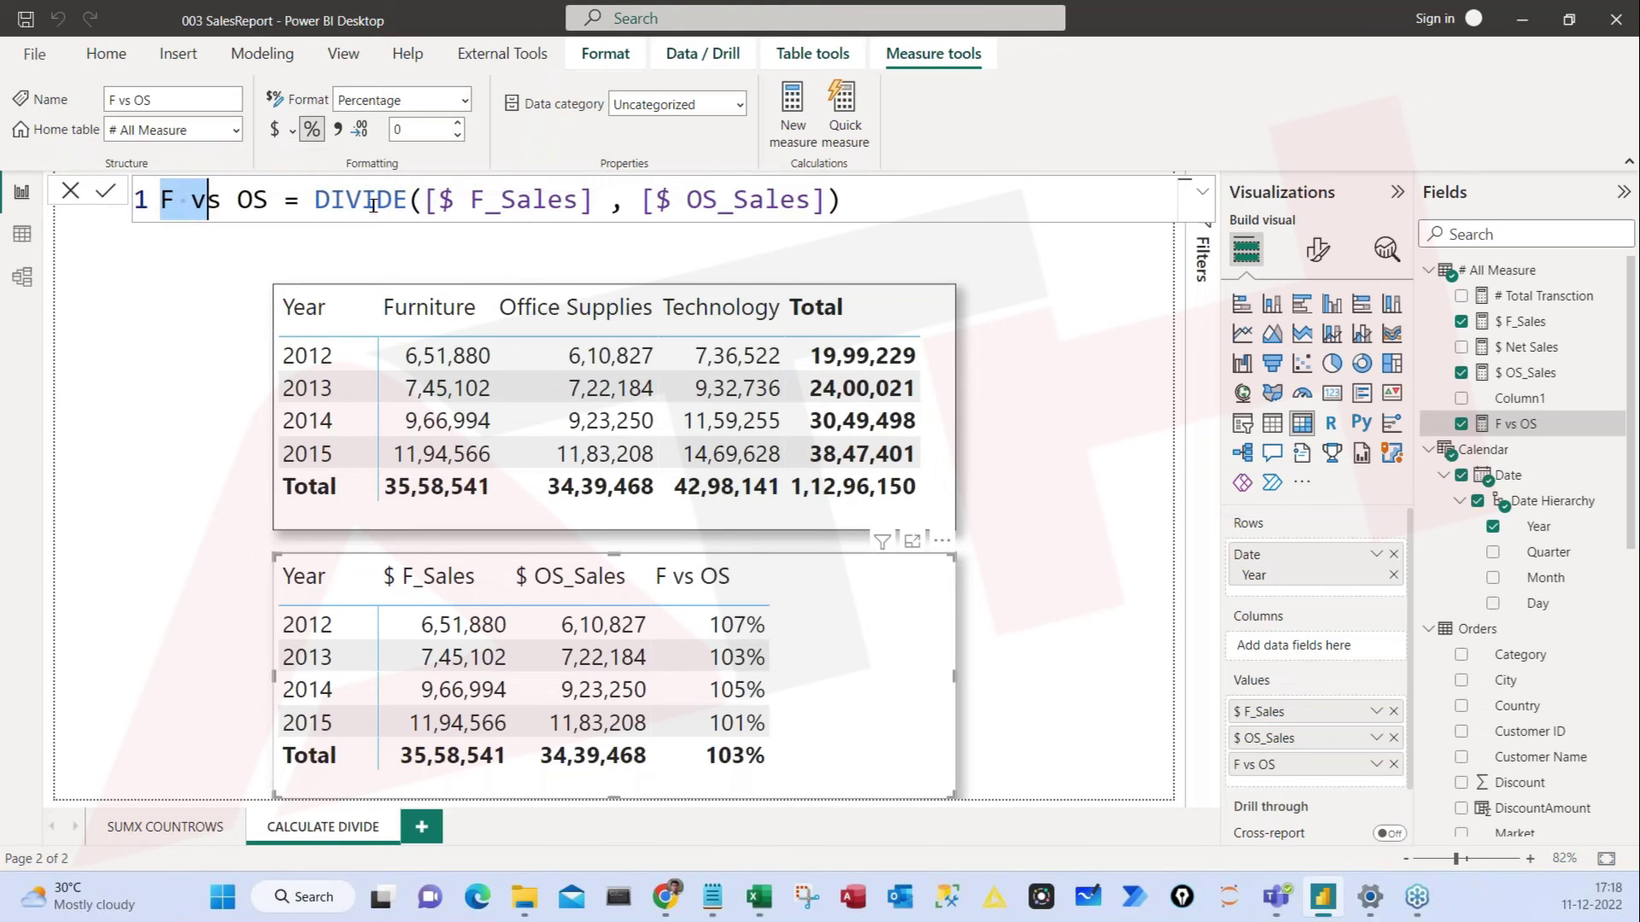
left_click_drag(373, 206, 895, 206)
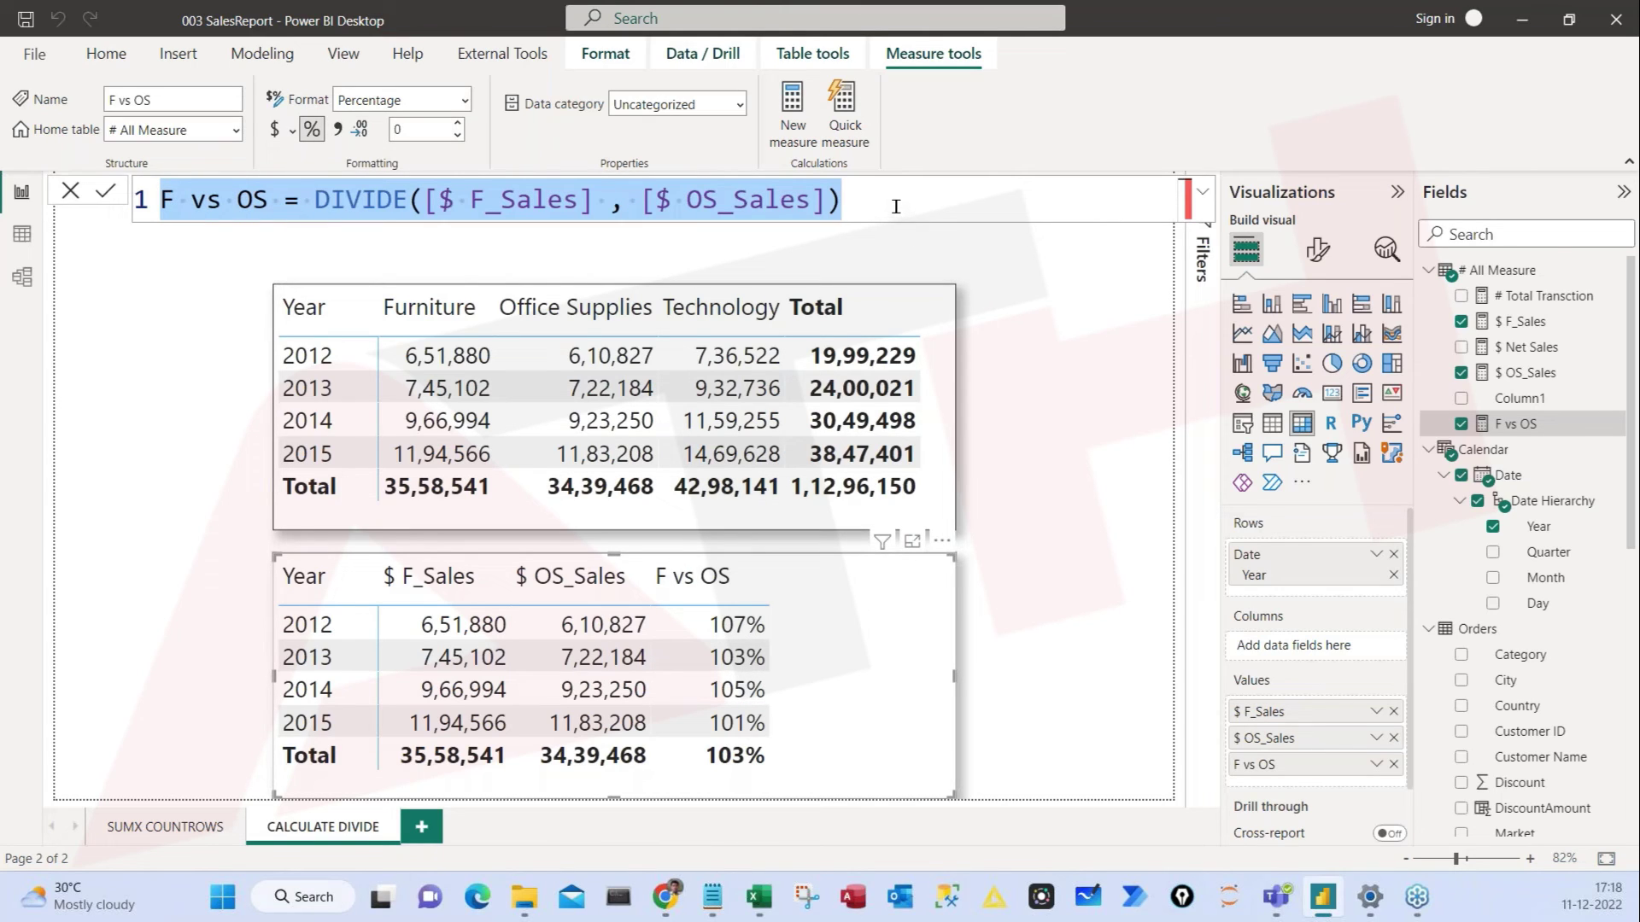
left_click(896, 204)
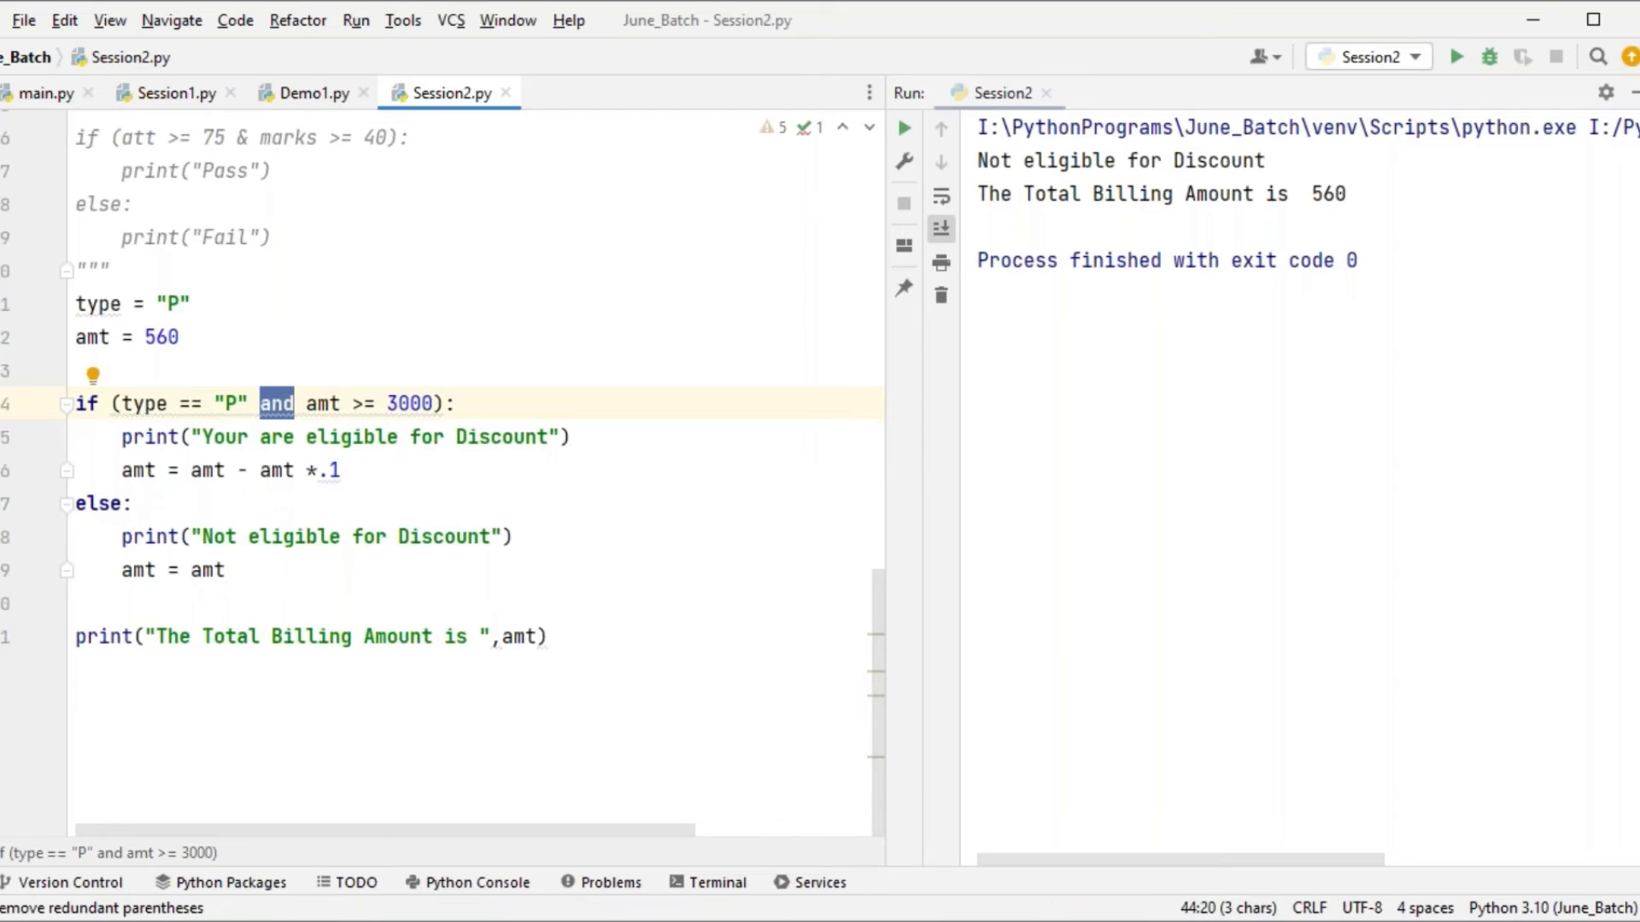
Step: In PyCharm's Session2.py, replace and with or in the discount if condition, and review both of its tests
type("or")
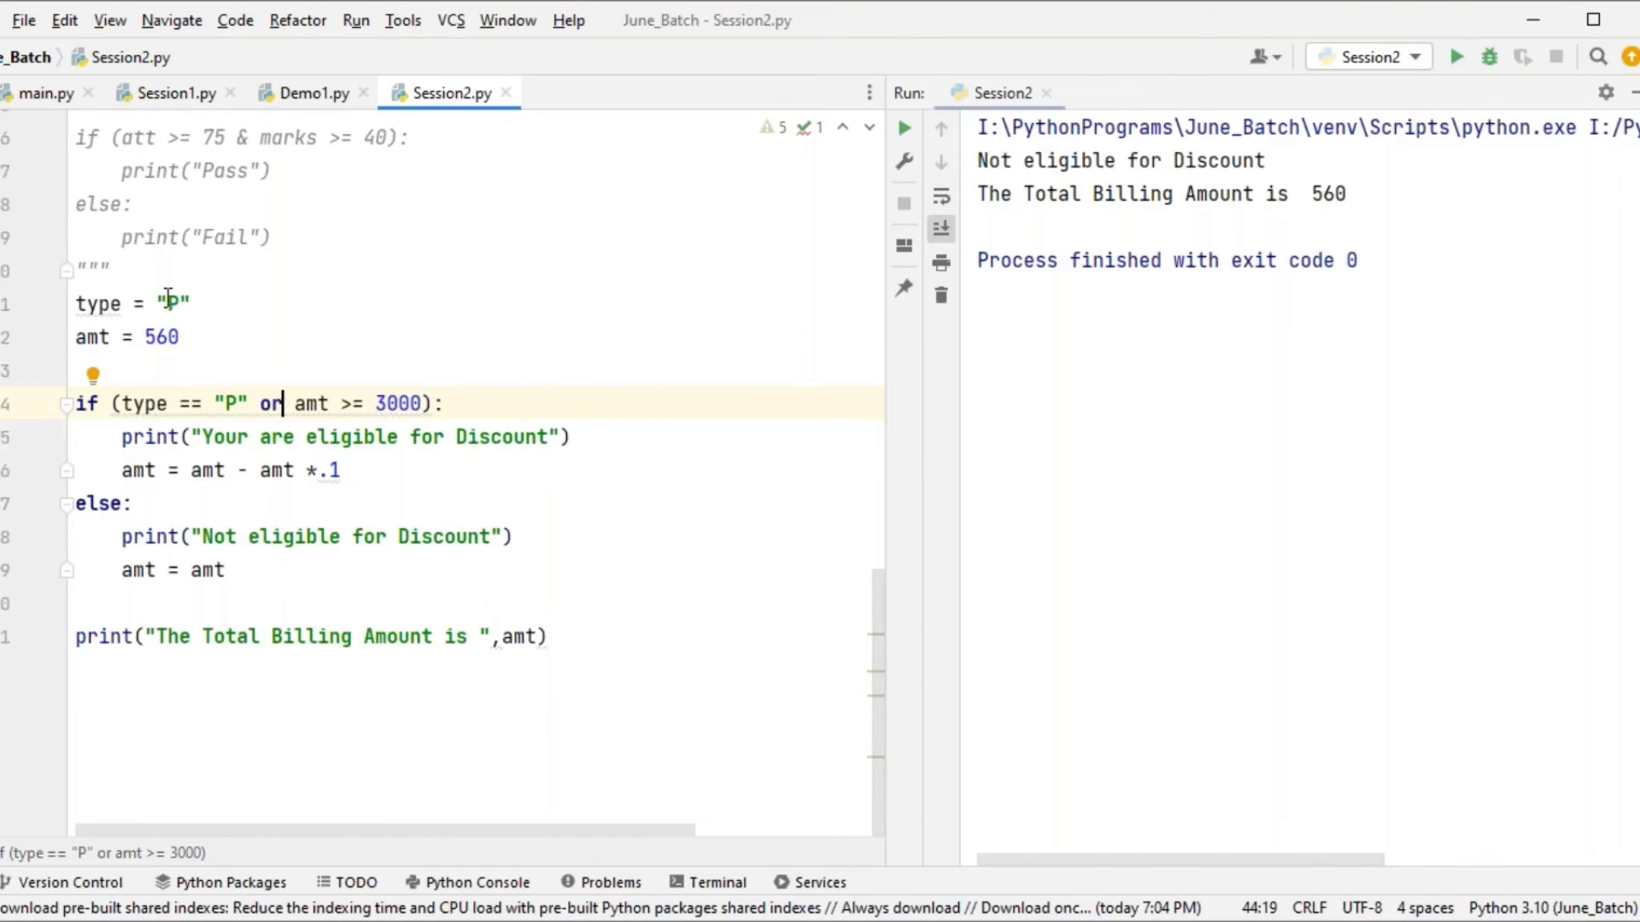
left_click_drag(158, 303, 192, 303)
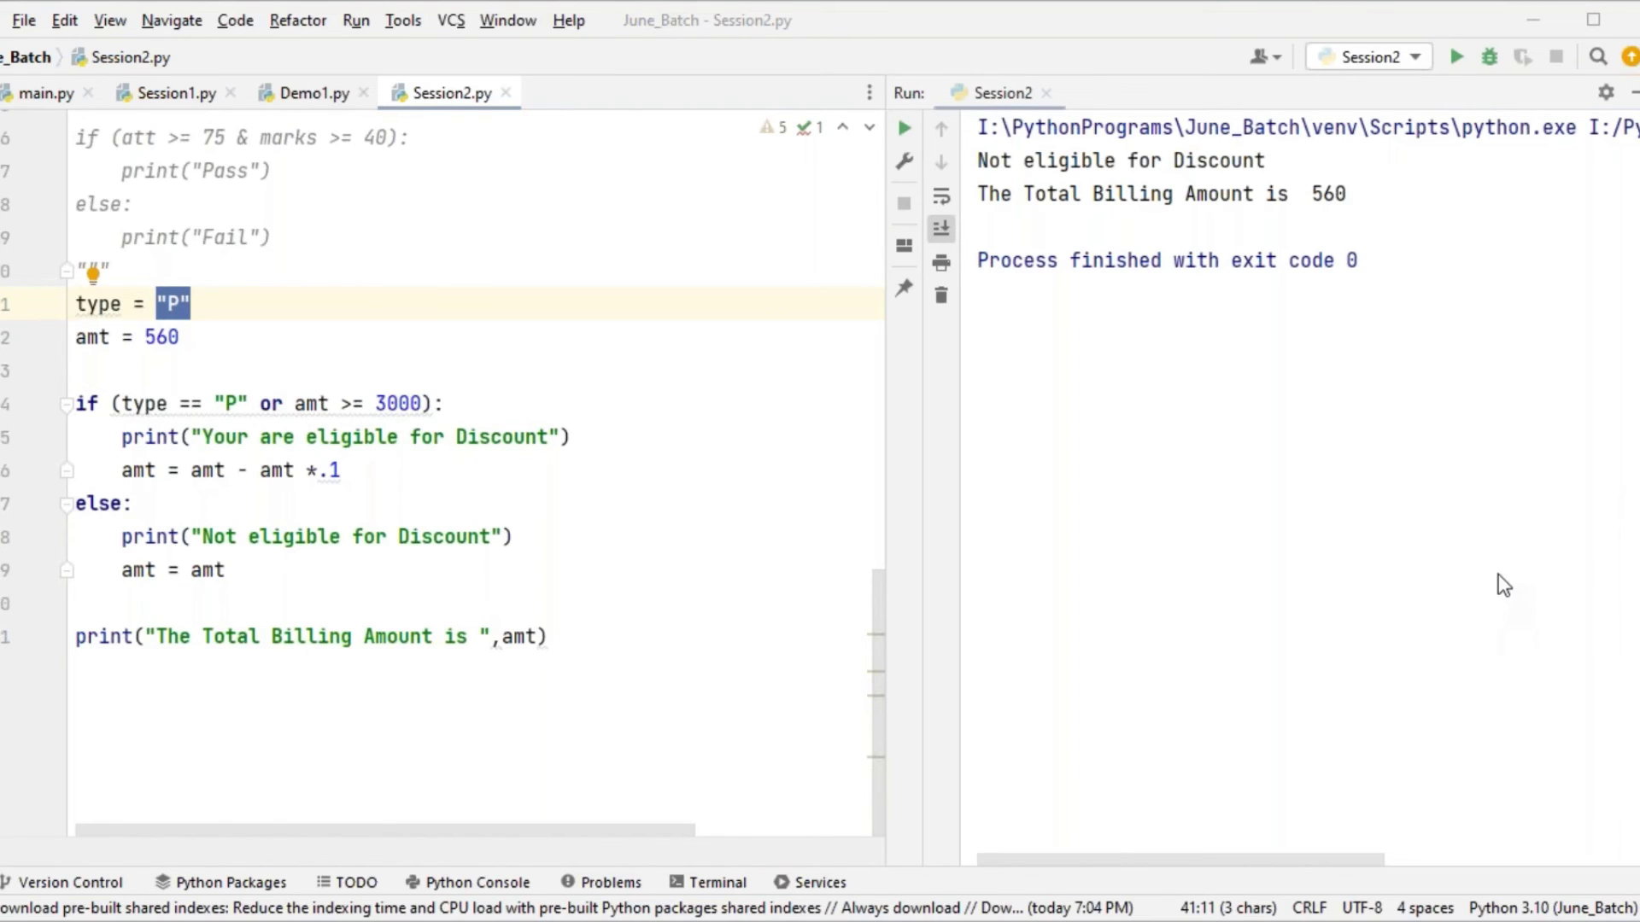
mouse_move(287, 373)
left_mouse_down()
mouse_move(253, 437)
mouse_move(292, 370)
mouse_move(234, 355)
mouse_move(221, 374)
mouse_move(224, 390)
mouse_move(261, 374)
left_mouse_up()
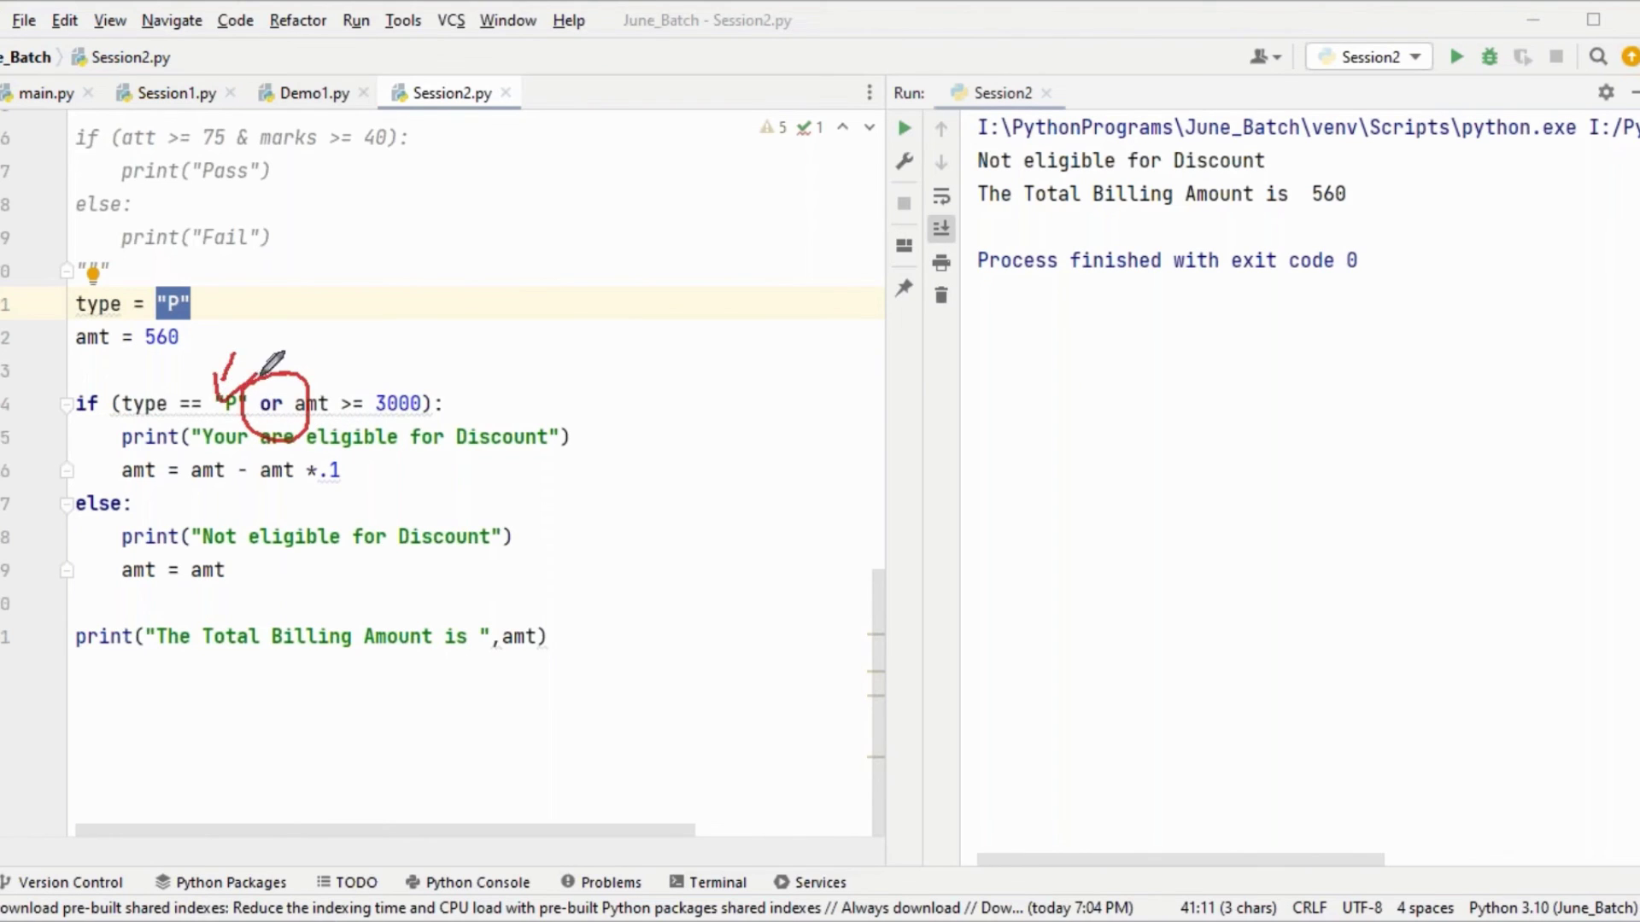
left_click_drag(363, 345, 383, 357)
left_click_drag(566, 432, 690, 402)
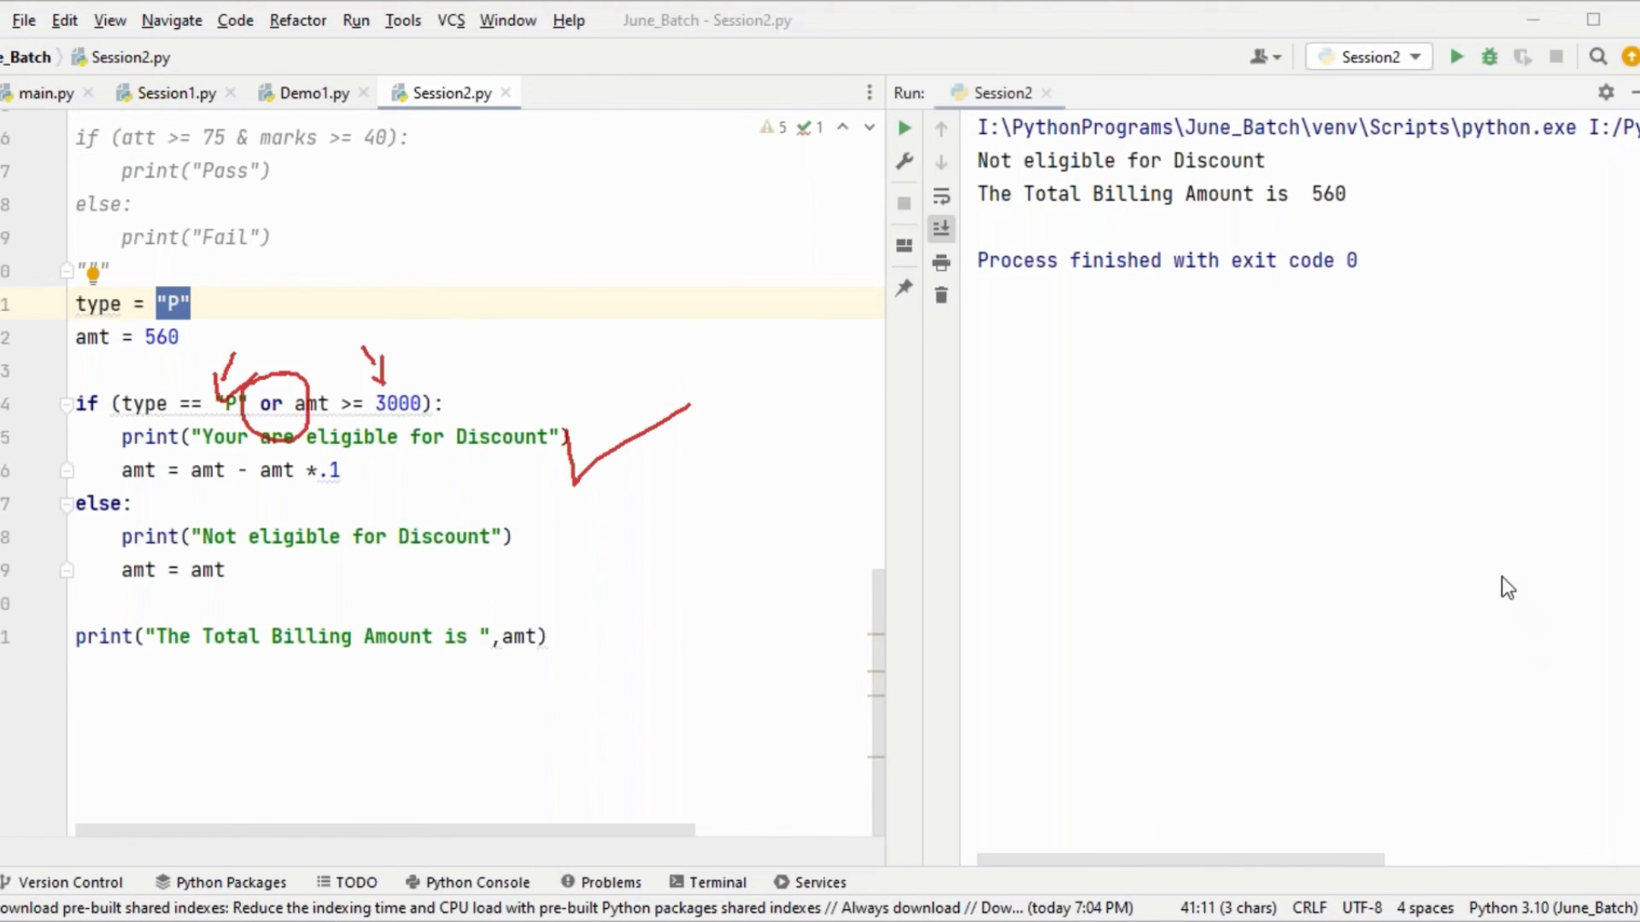
Step: Run Session2 with type "P" and amt 560, and review the discount output against the or condition
key("Escape")
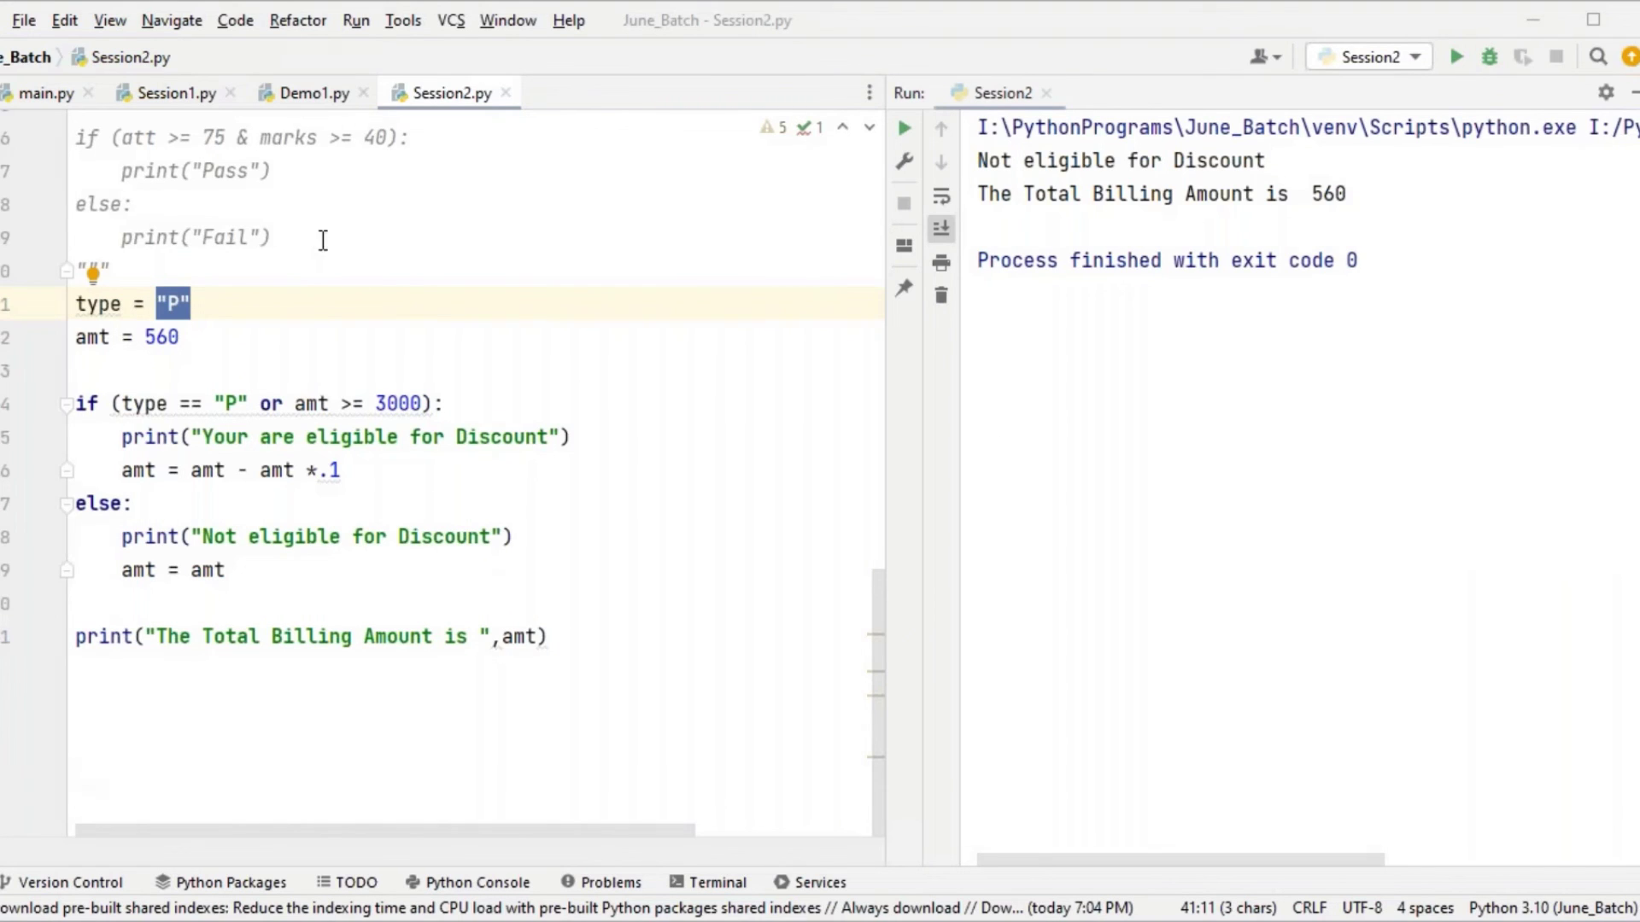
key("Down")
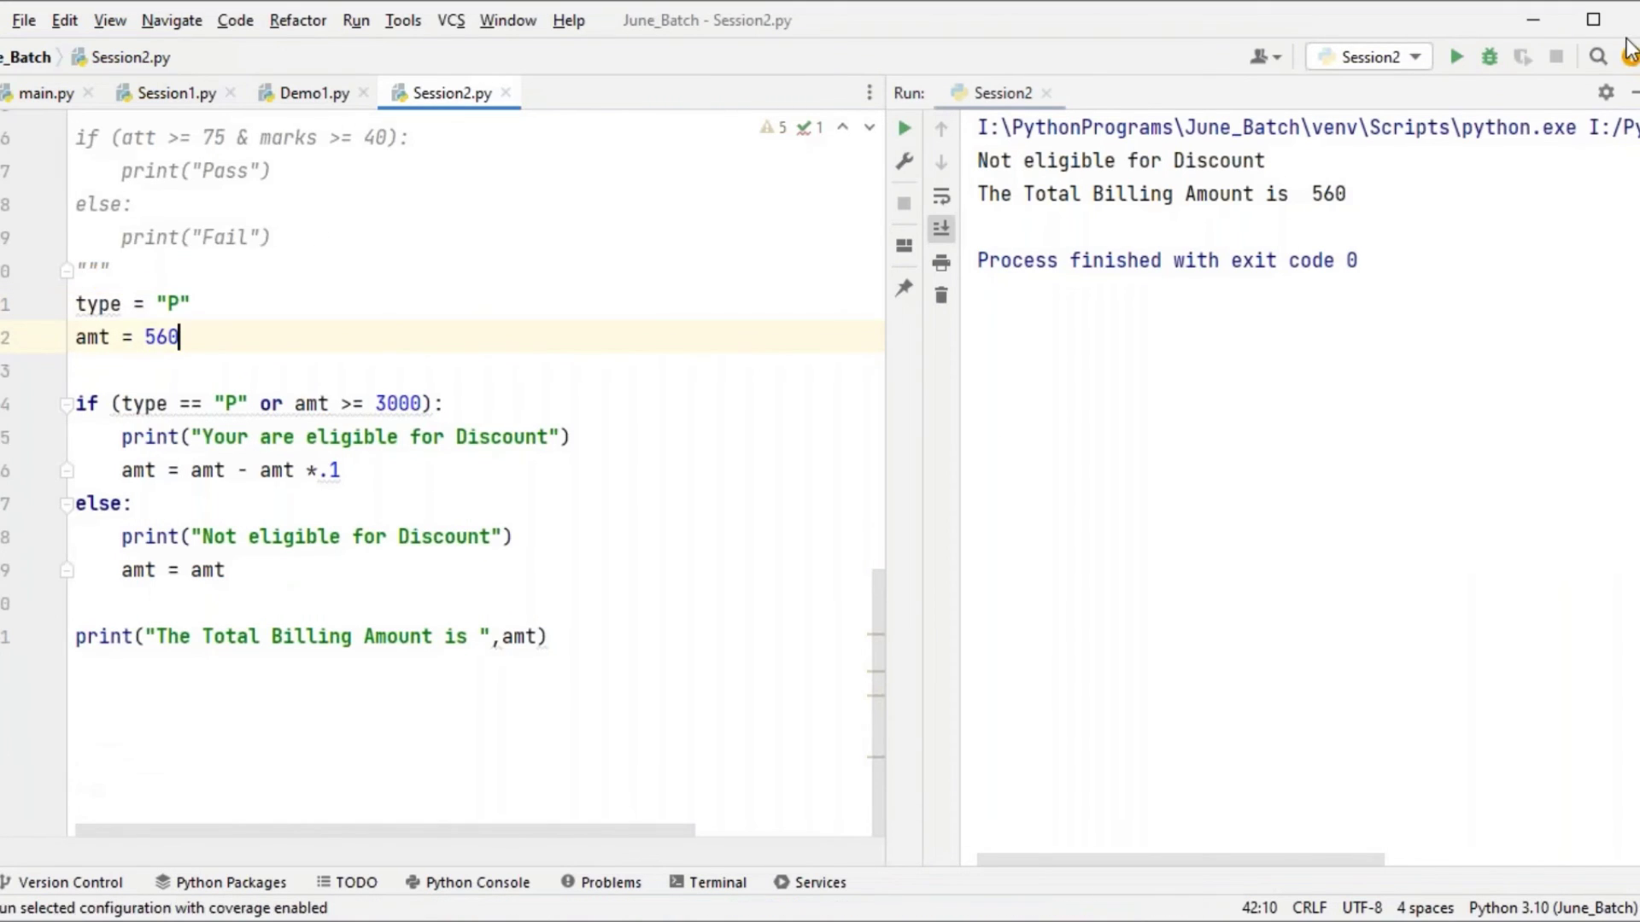
left_click(1458, 58)
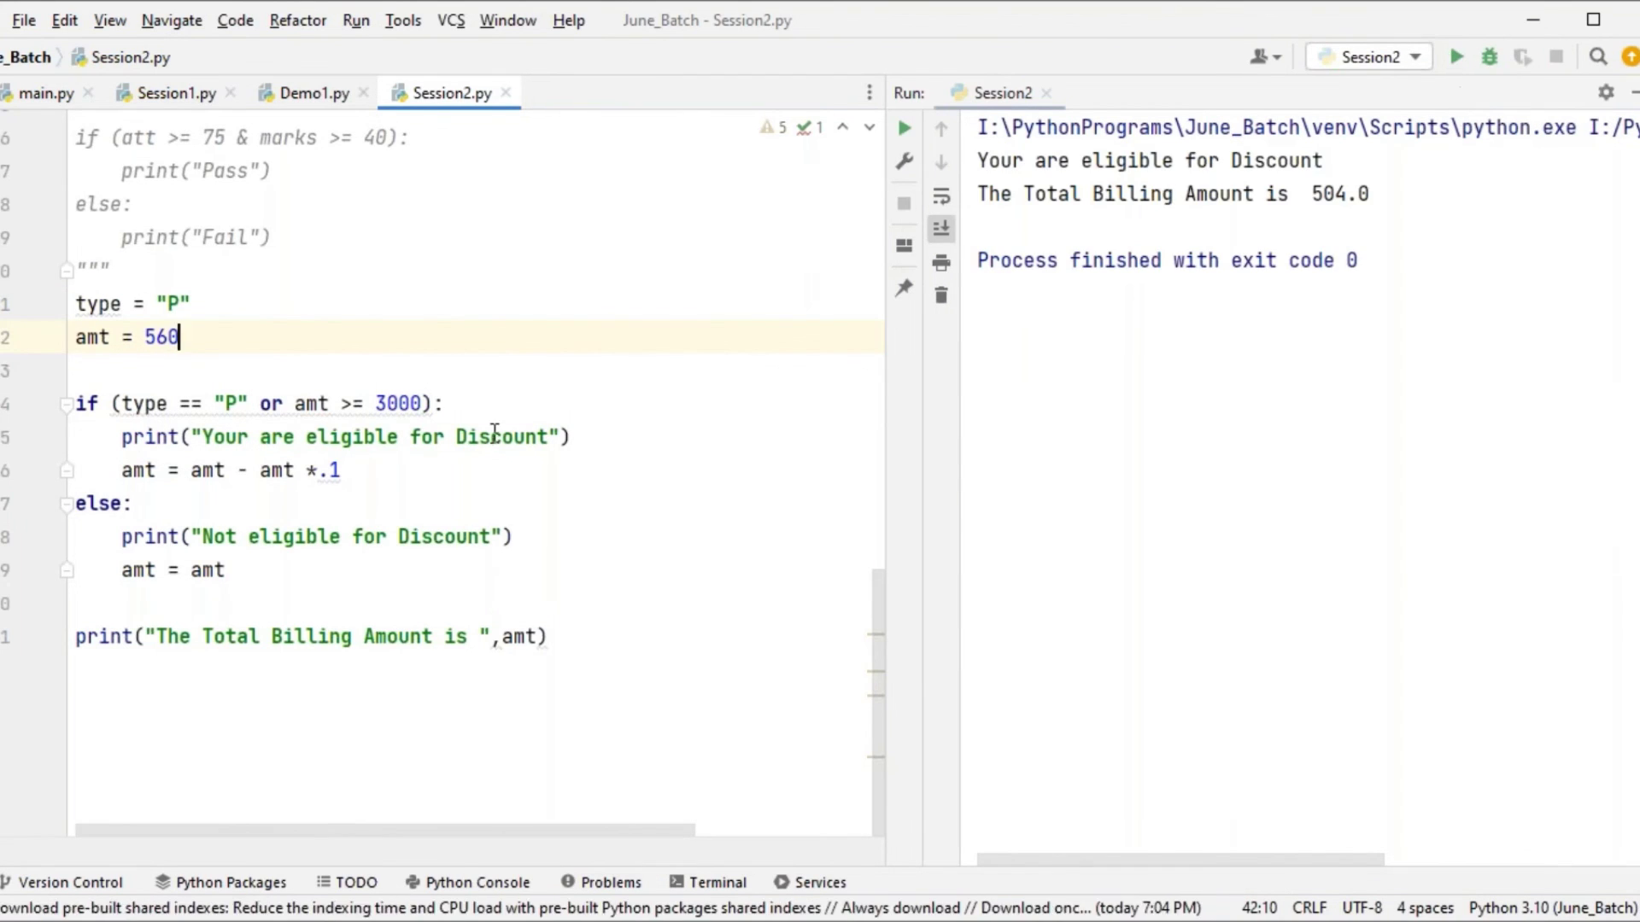
left_click_drag(1025, 162, 969, 160)
left_click(1385, 201)
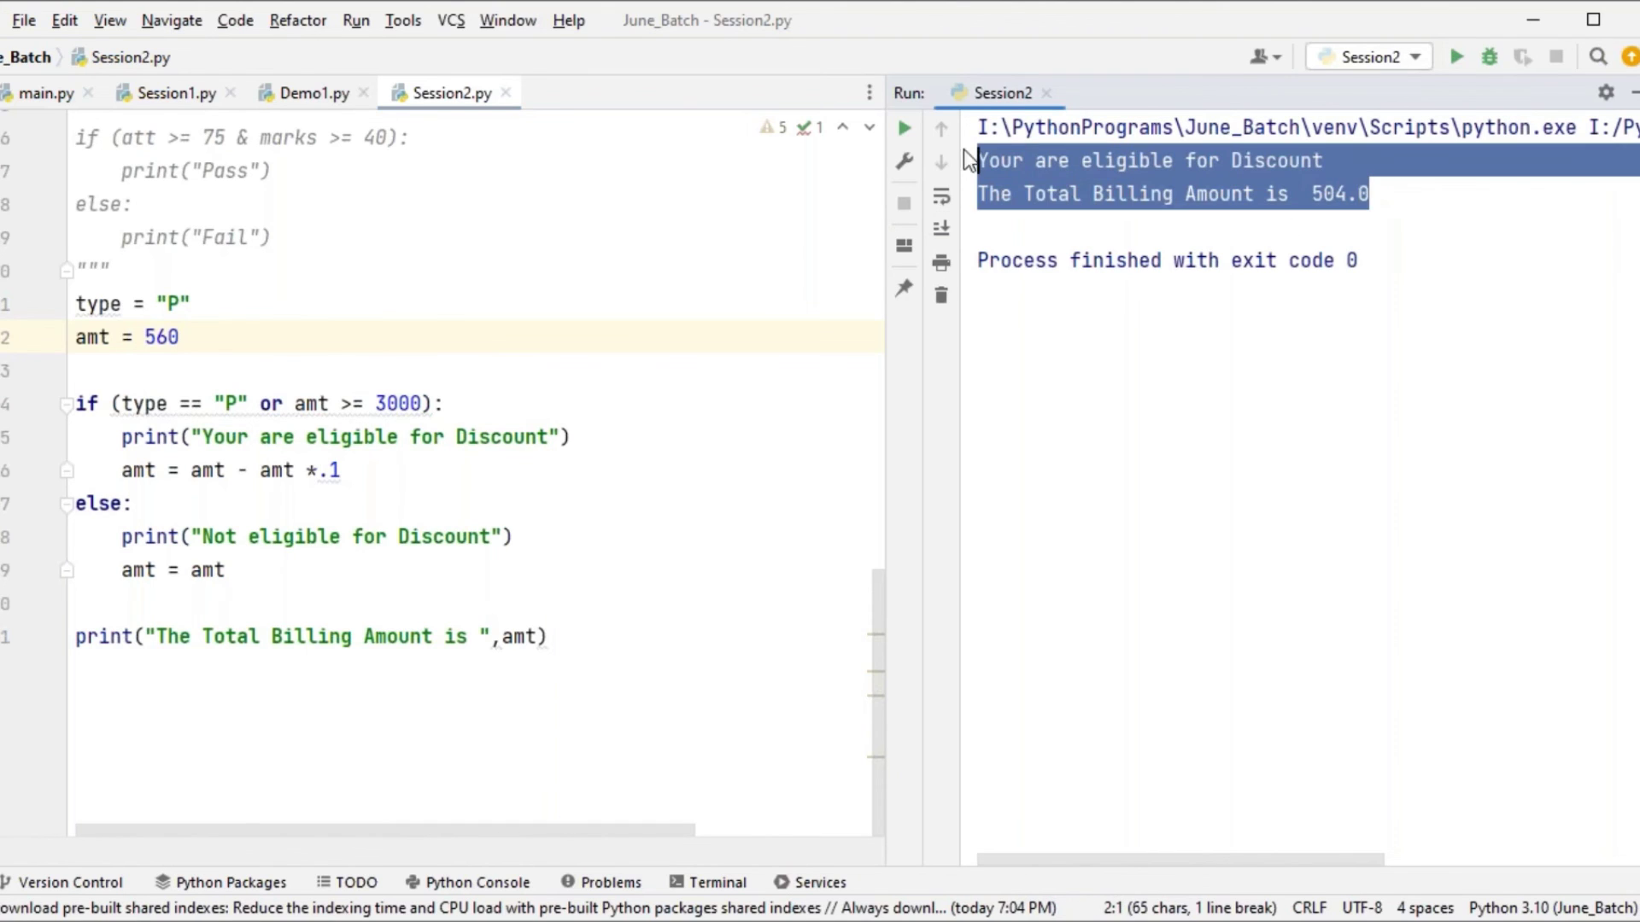
left_click(295, 523)
left_click_drag(1369, 194, 978, 159)
left_click(602, 477)
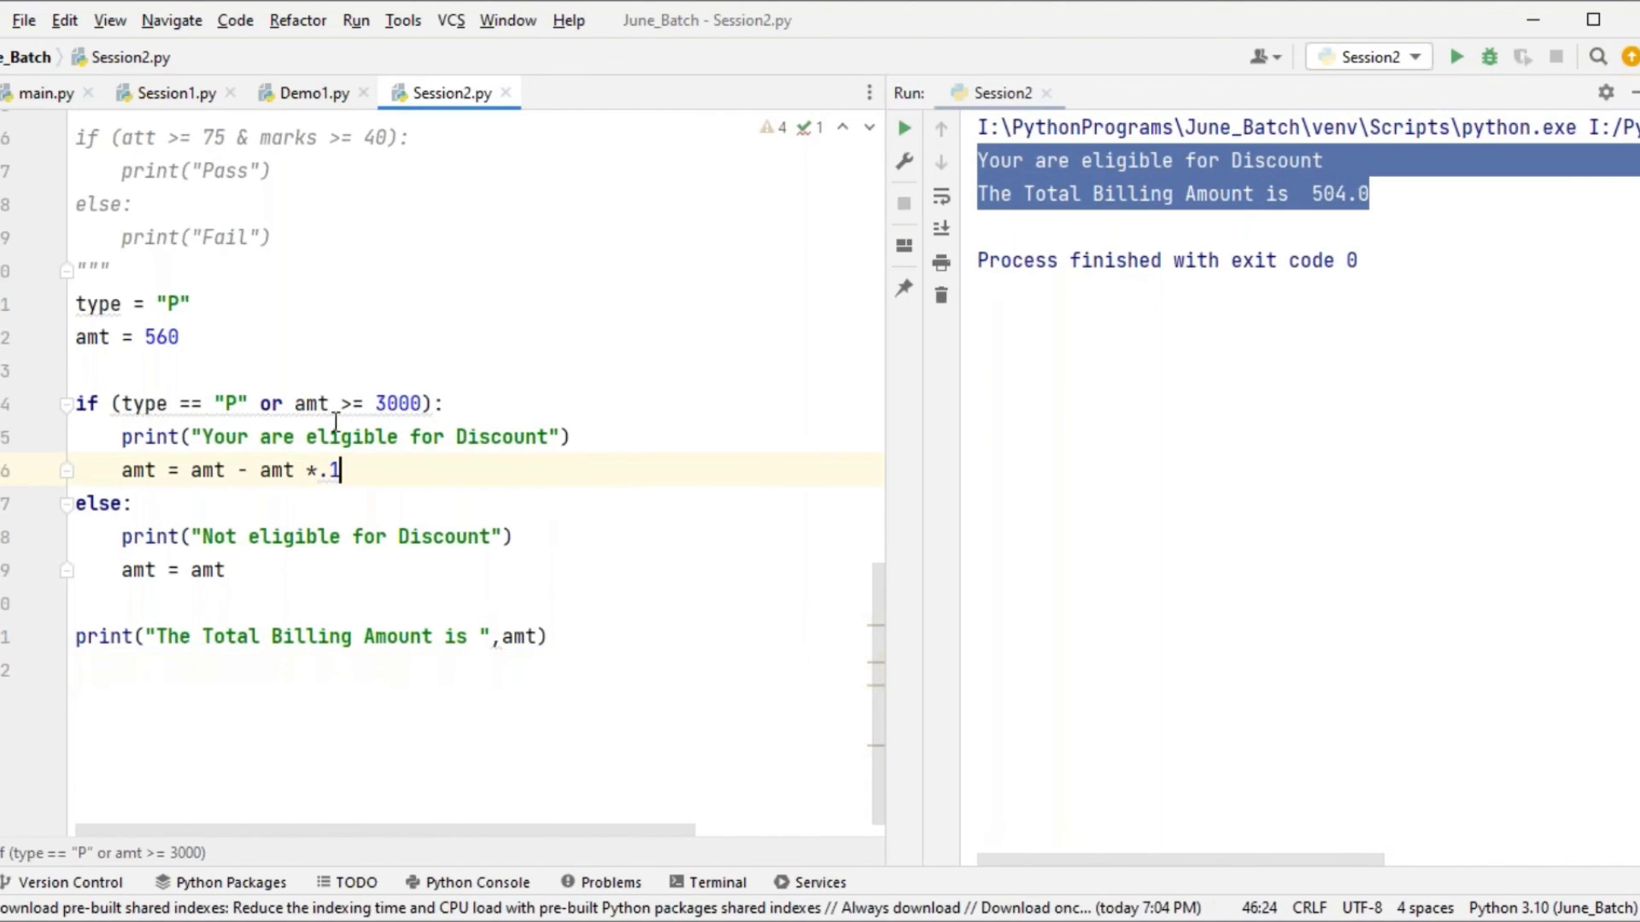
left_click(260, 403)
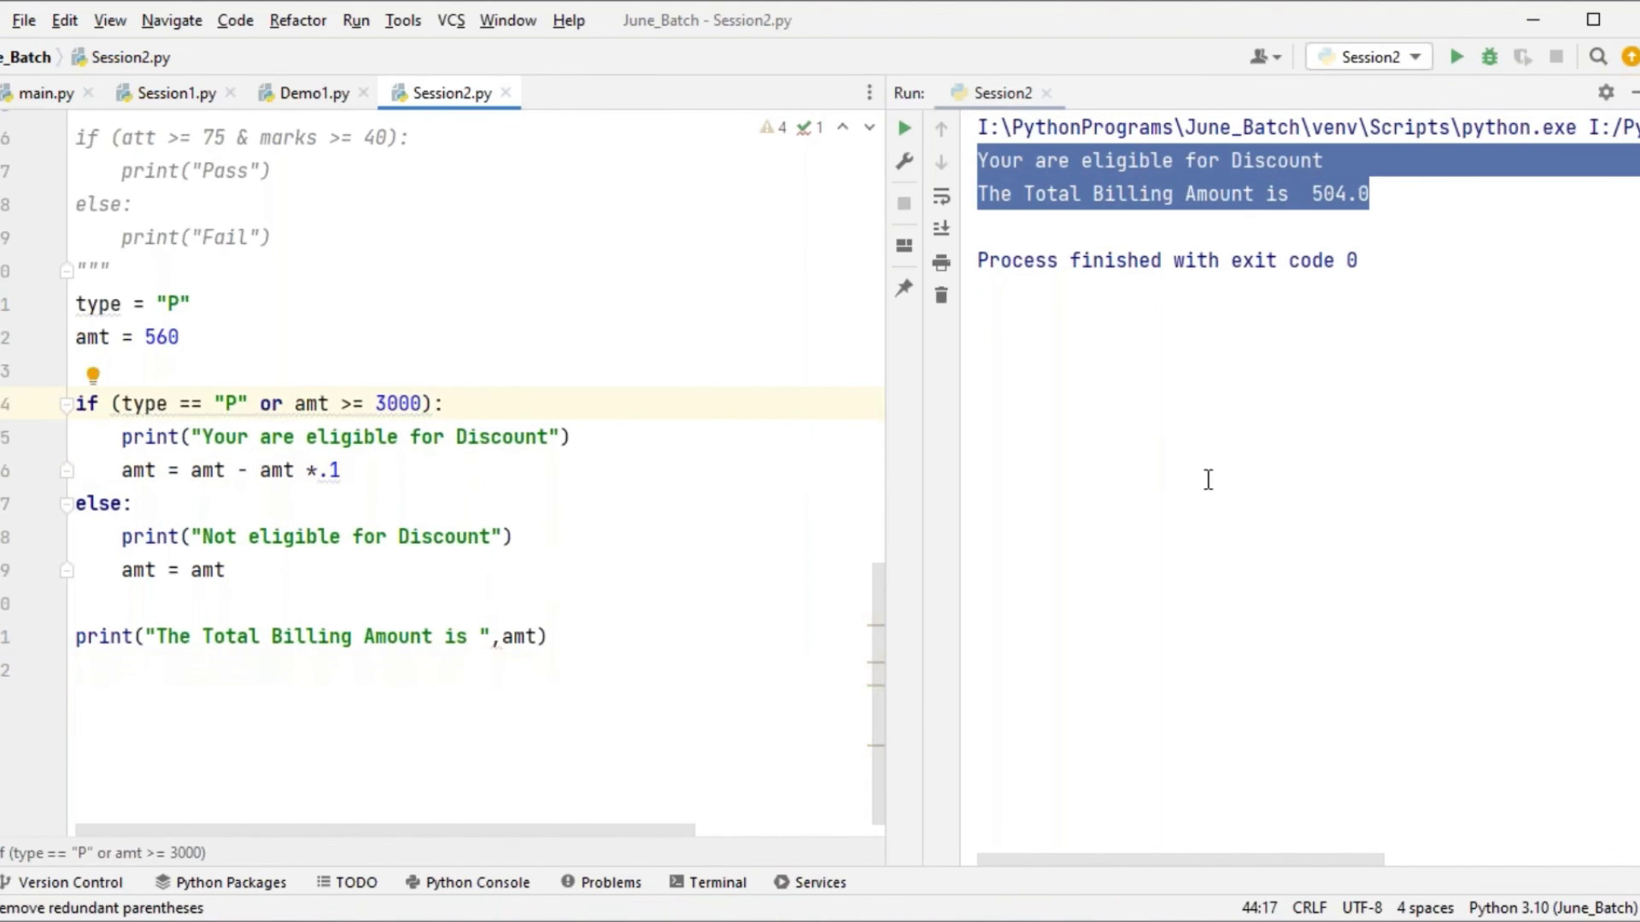
left_click(630, 397)
Step: Change type to "O" with amt kept at 560, and run Session2 to check the total billing amount
left_click(171, 303)
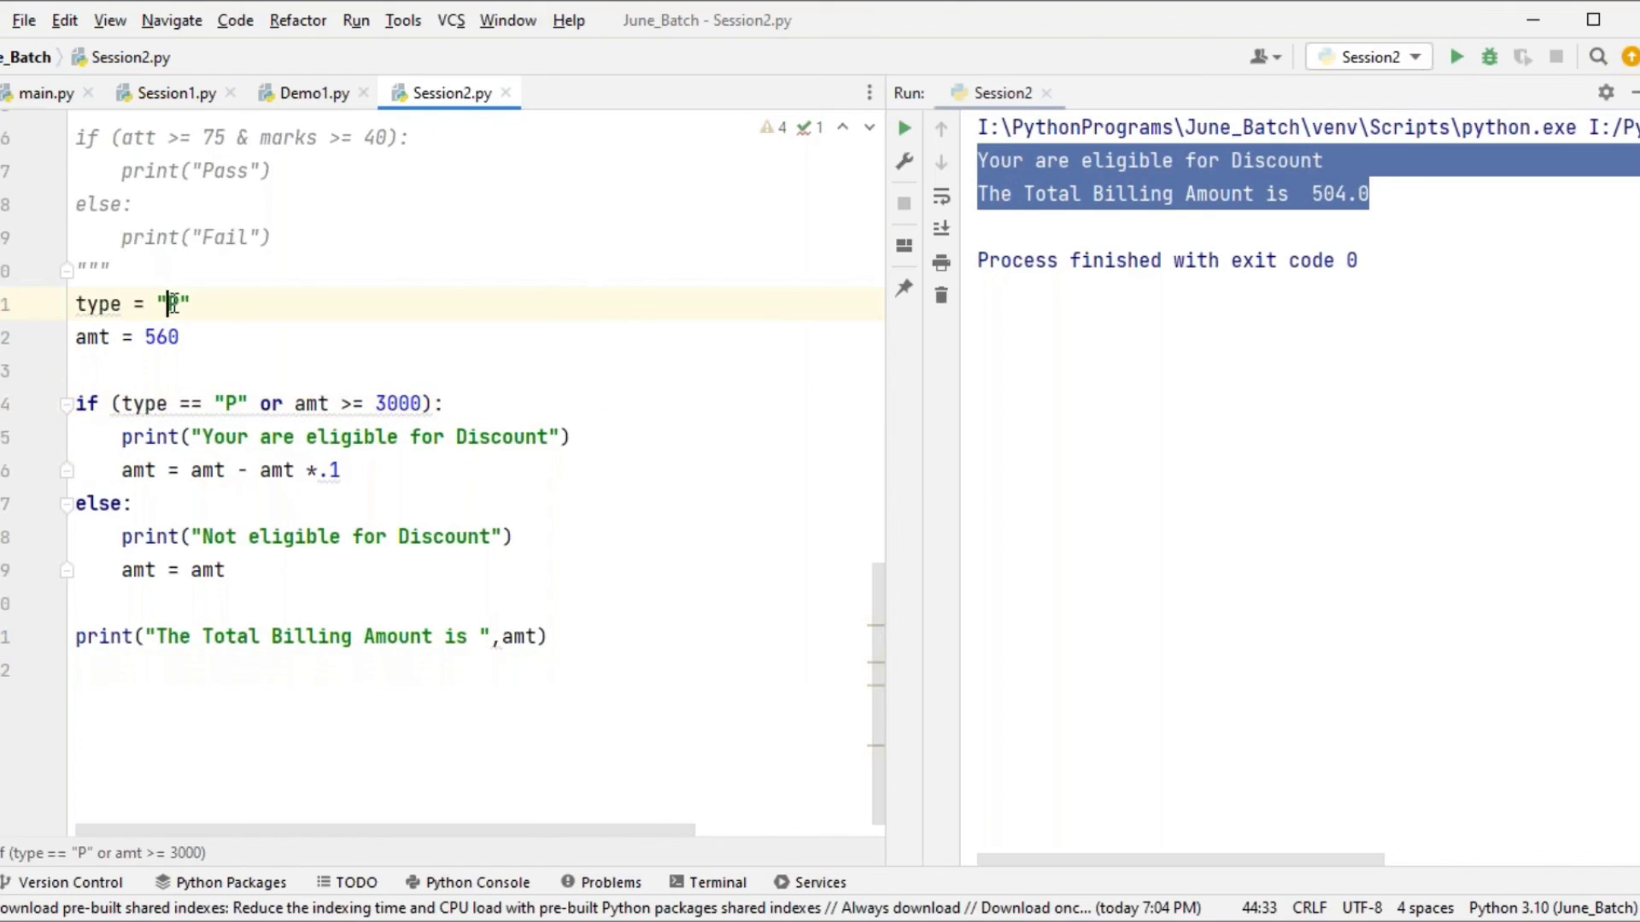
key("BackSpace")
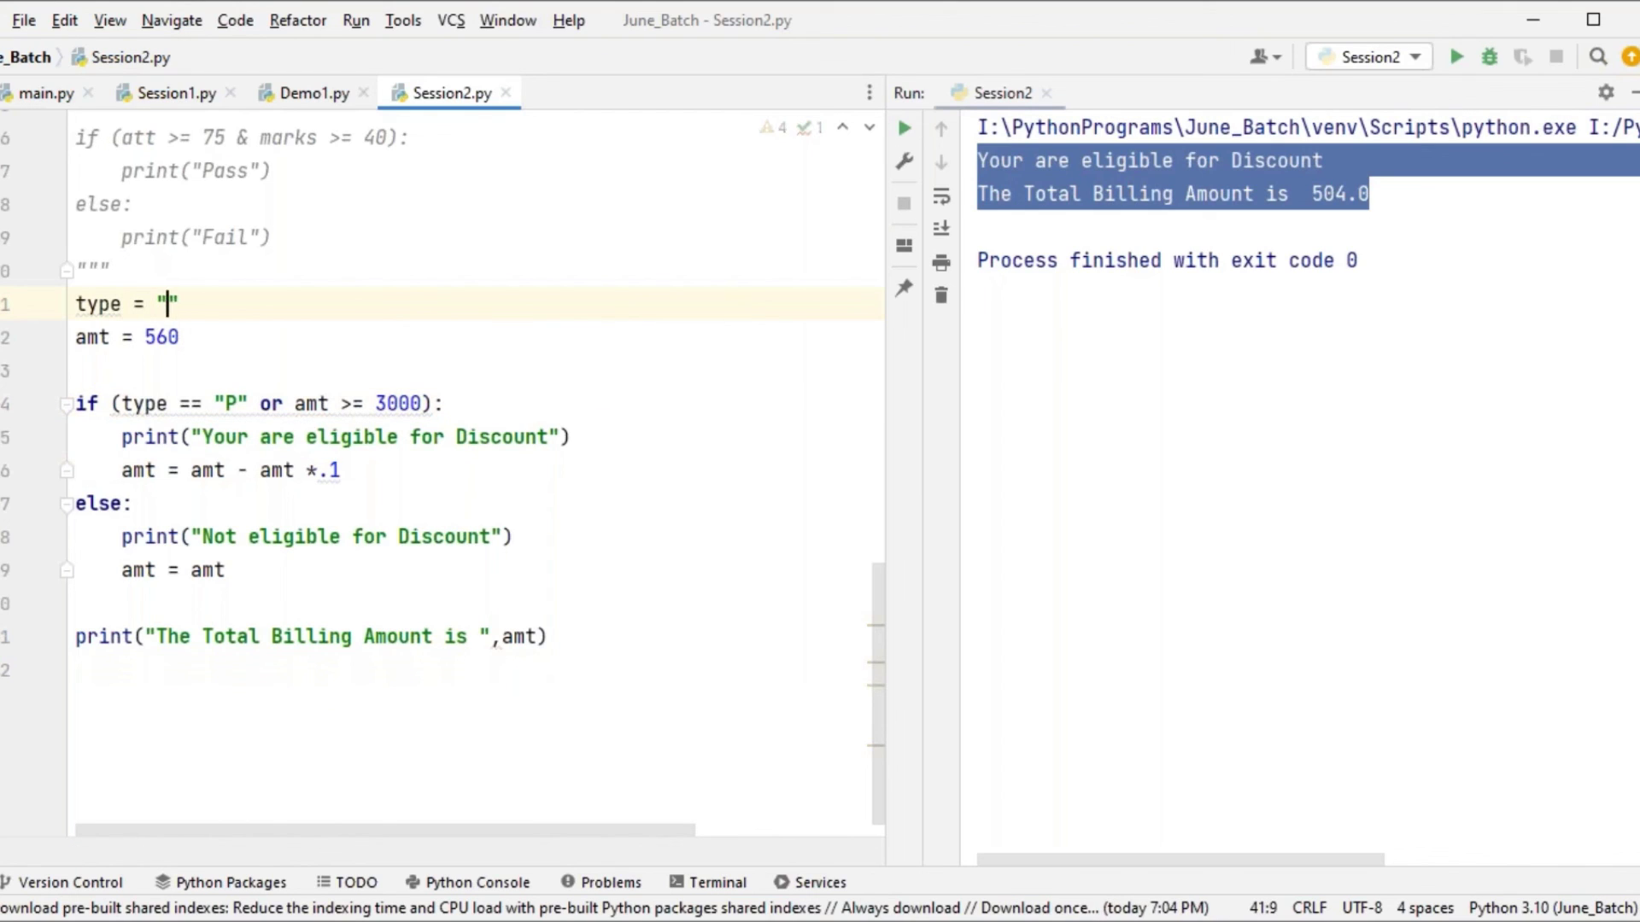
type("O")
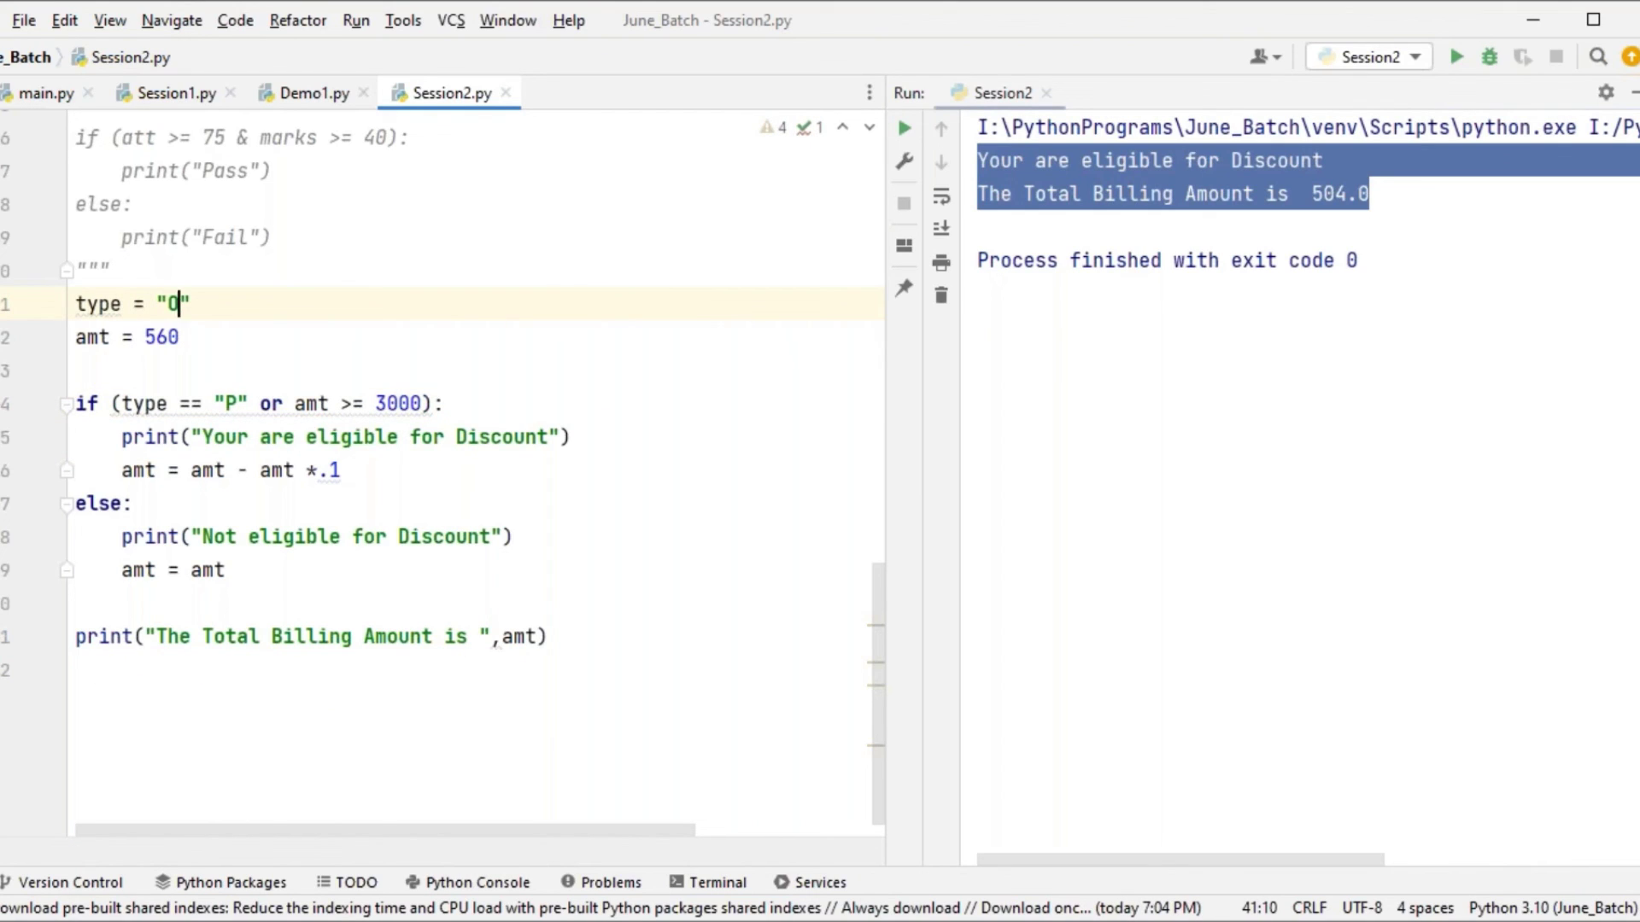
left_click_drag(134, 336, 199, 336)
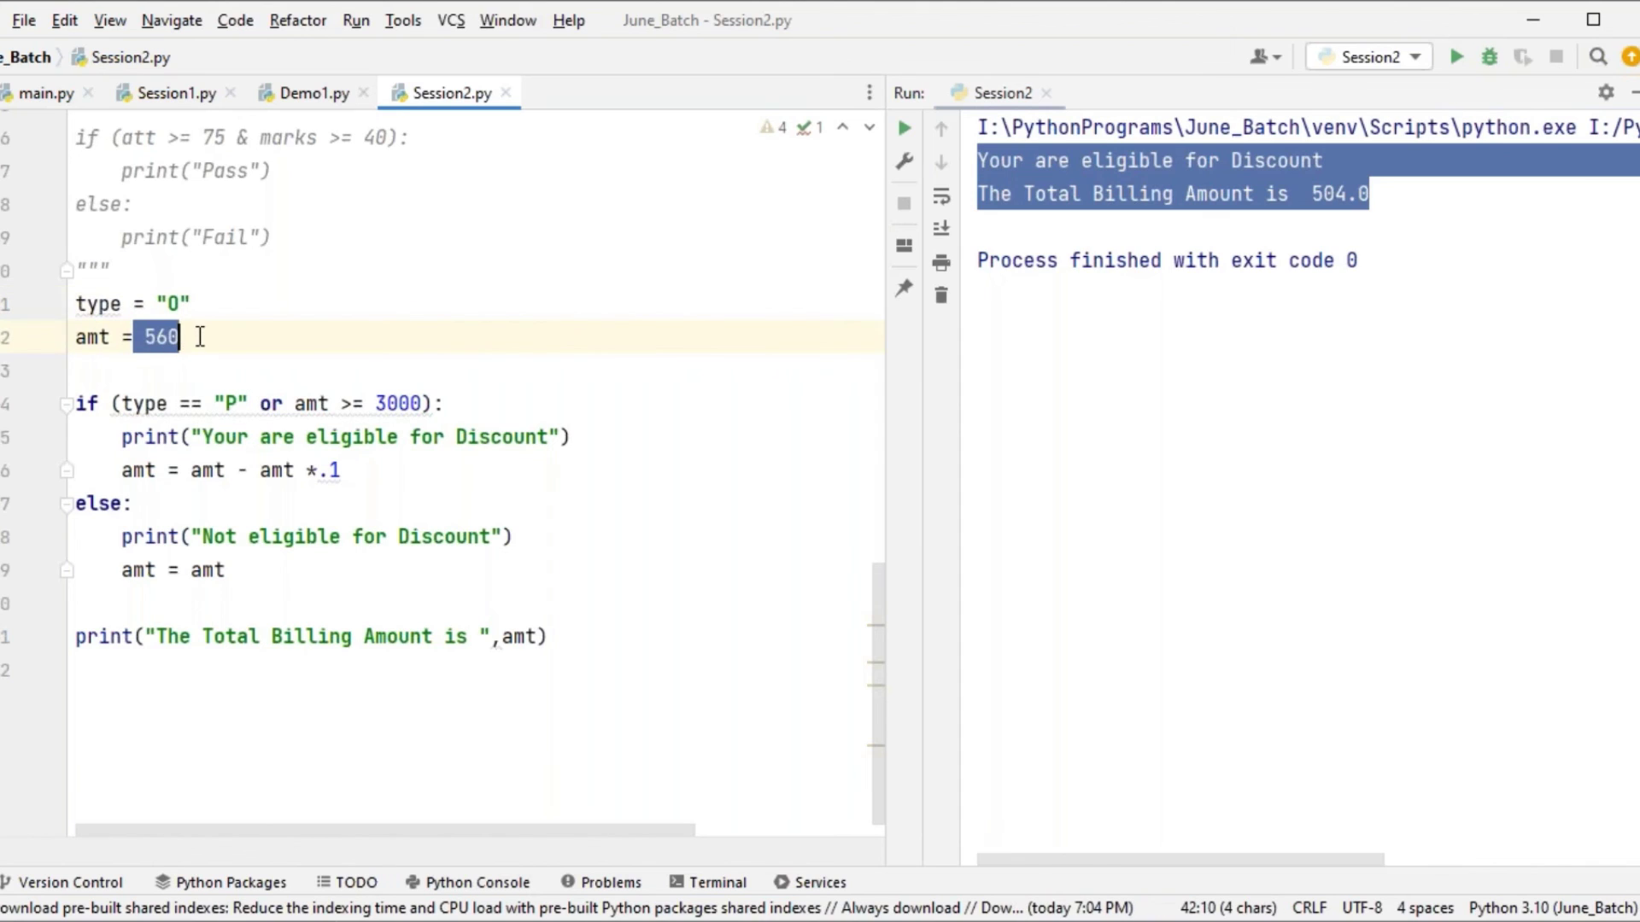
left_click(1457, 56)
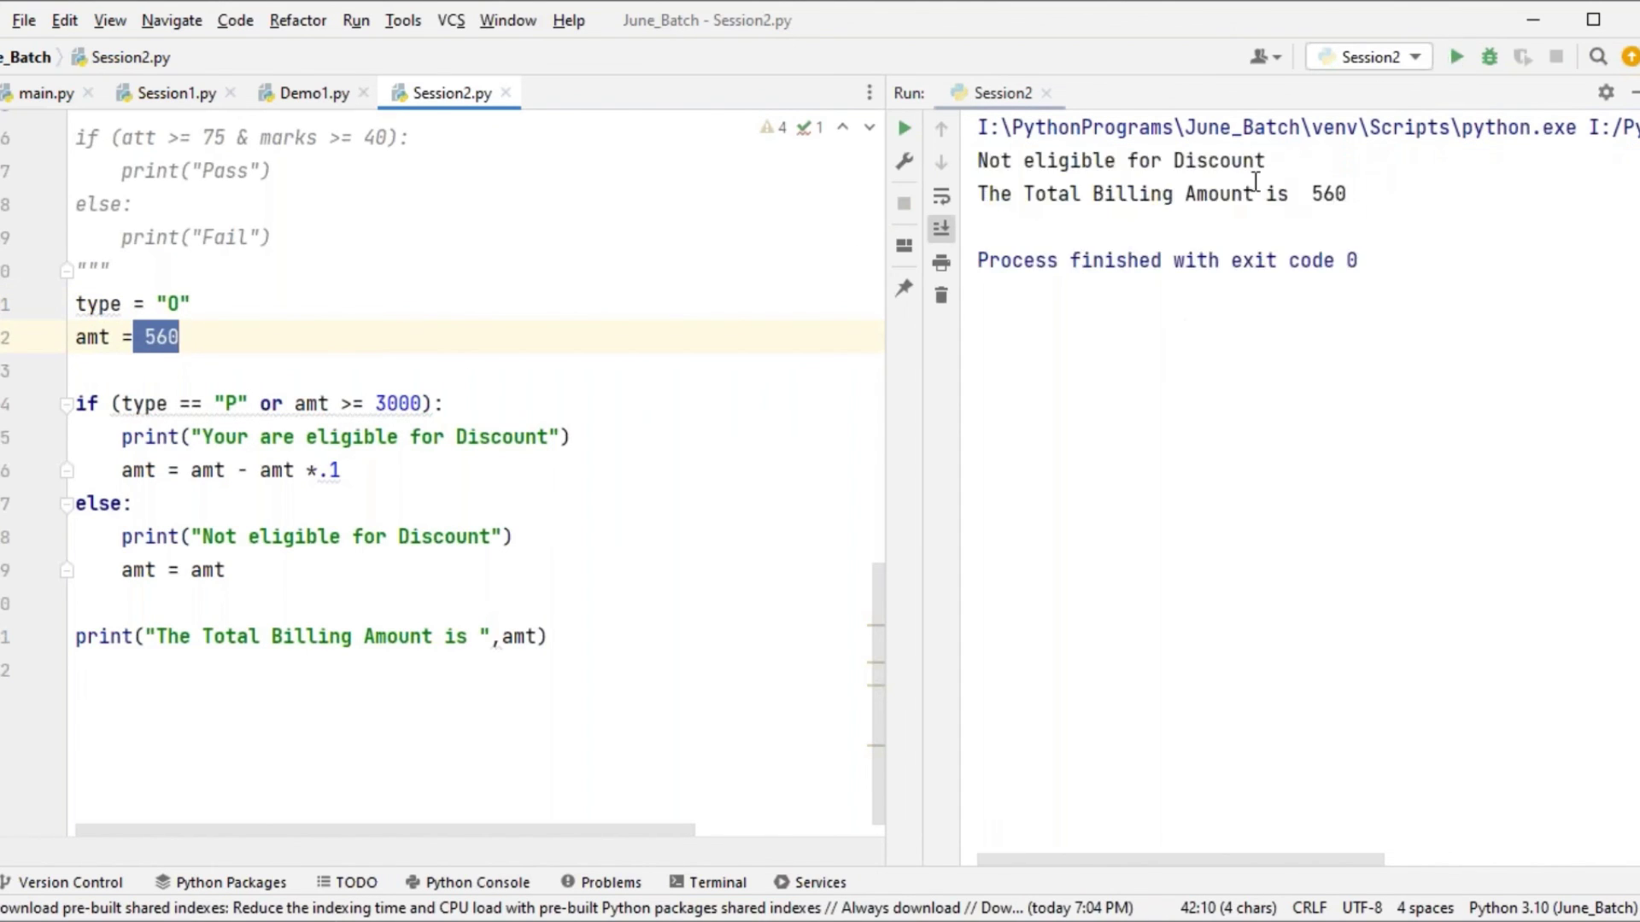
left_click_drag(1278, 194, 1373, 193)
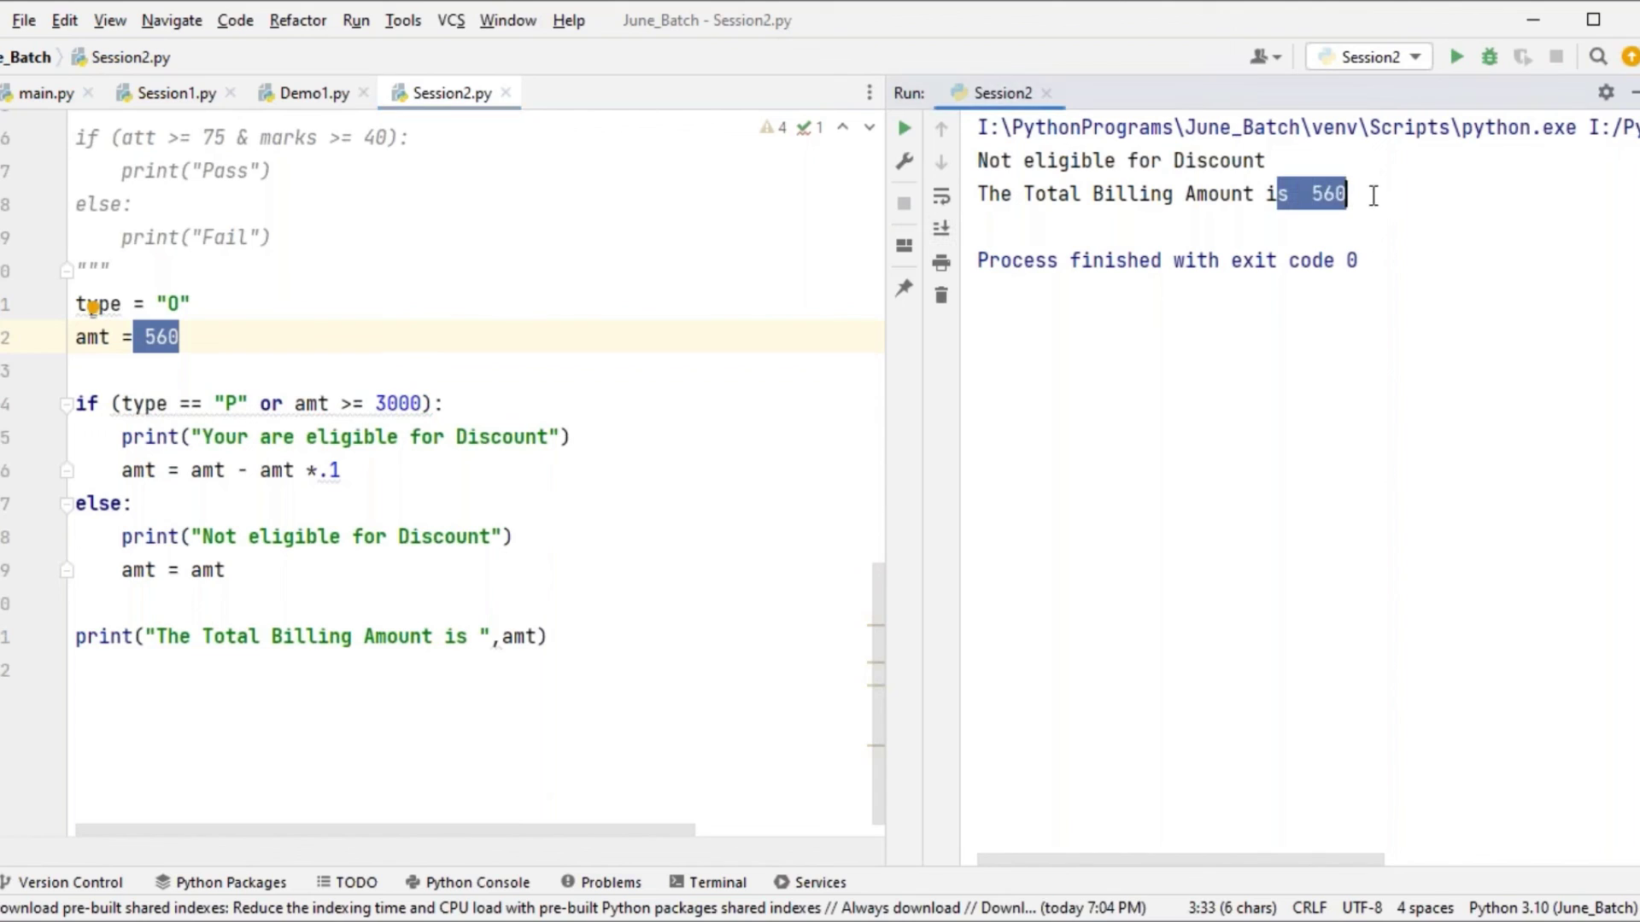
Step: Set type back to "P" and rerun Session2 to check the discounted billing amount
left_click(175, 305)
key("BackSpace")
type("P")
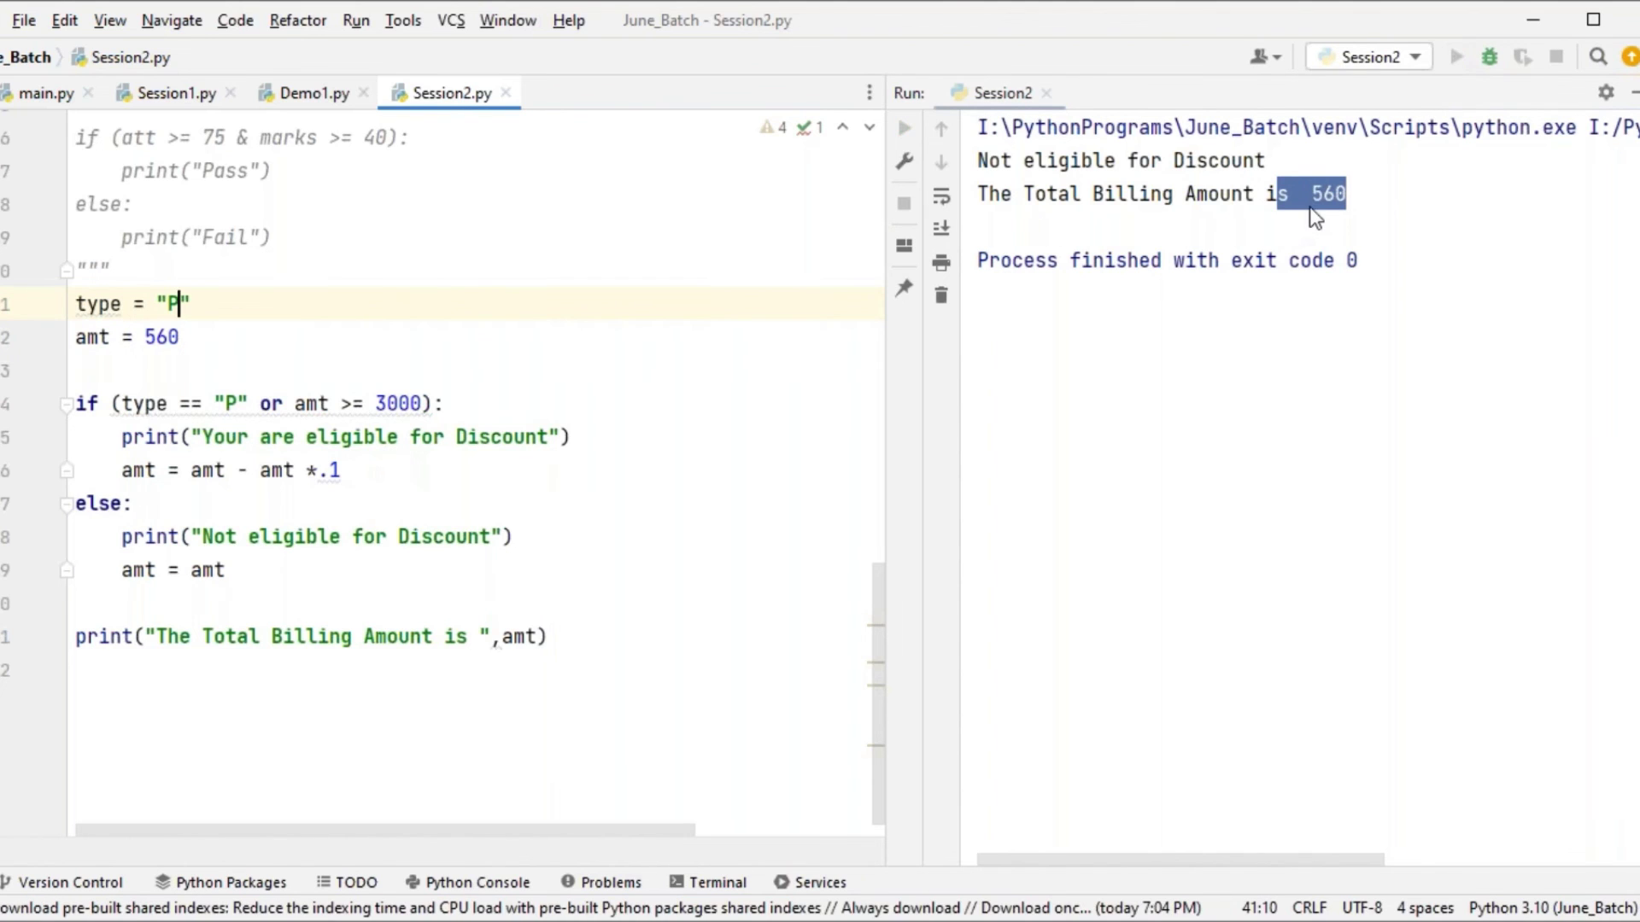
key("shift+F10")
left_click_drag(1323, 193, 1369, 193)
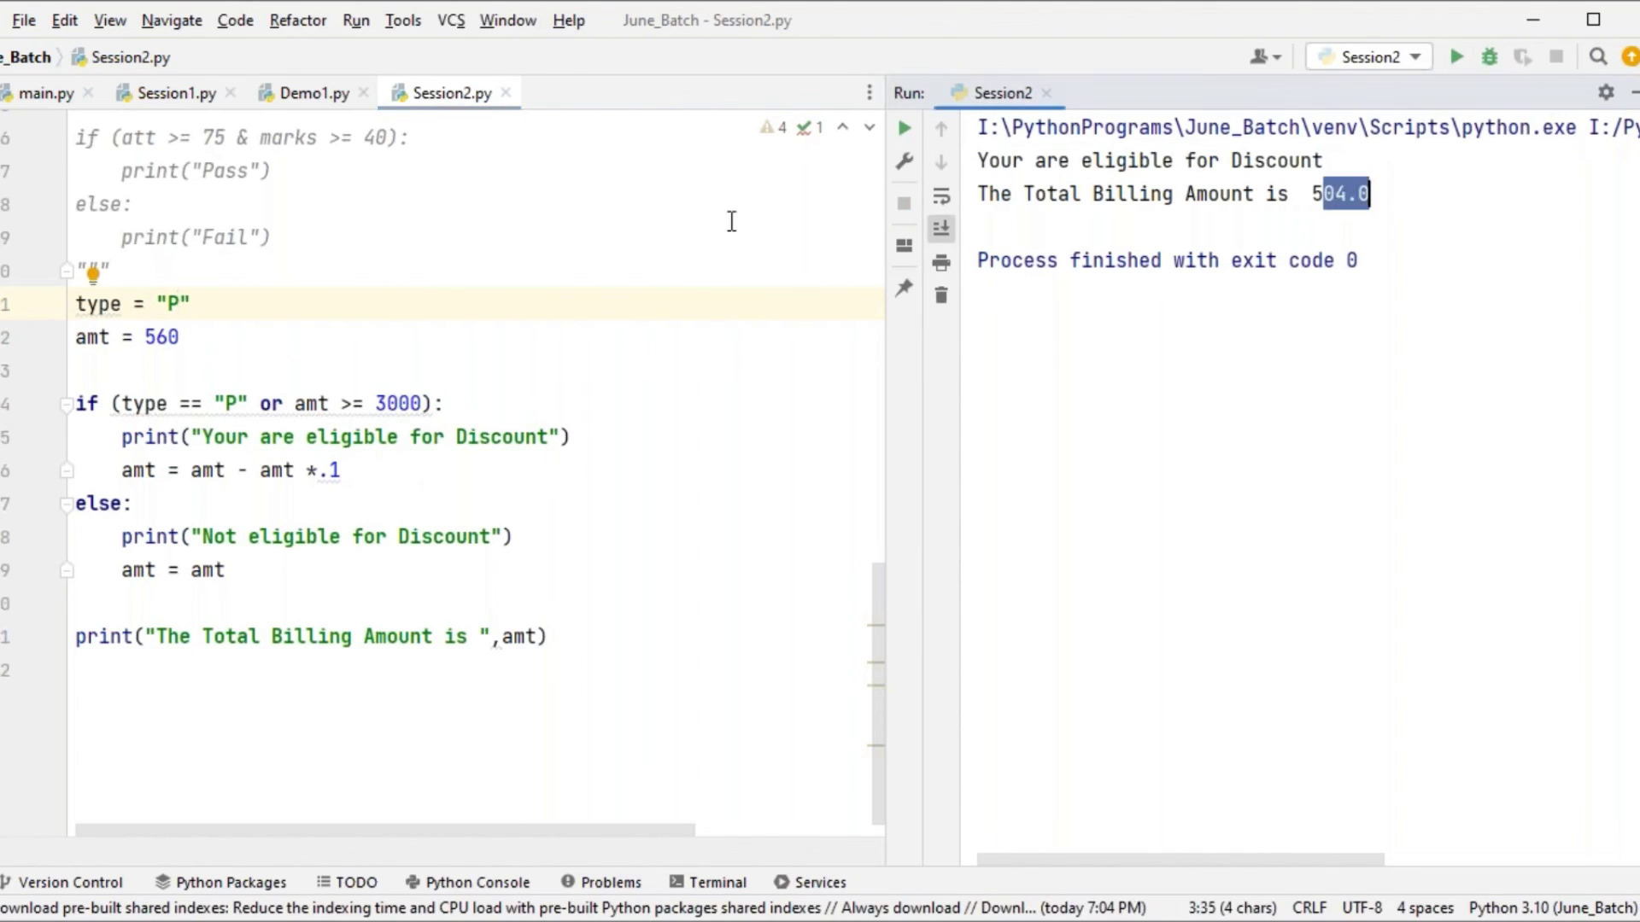
Step: Test the discount condition with type "O" and amt 3560, and review the or operator joining its two tests
left_click(175, 305)
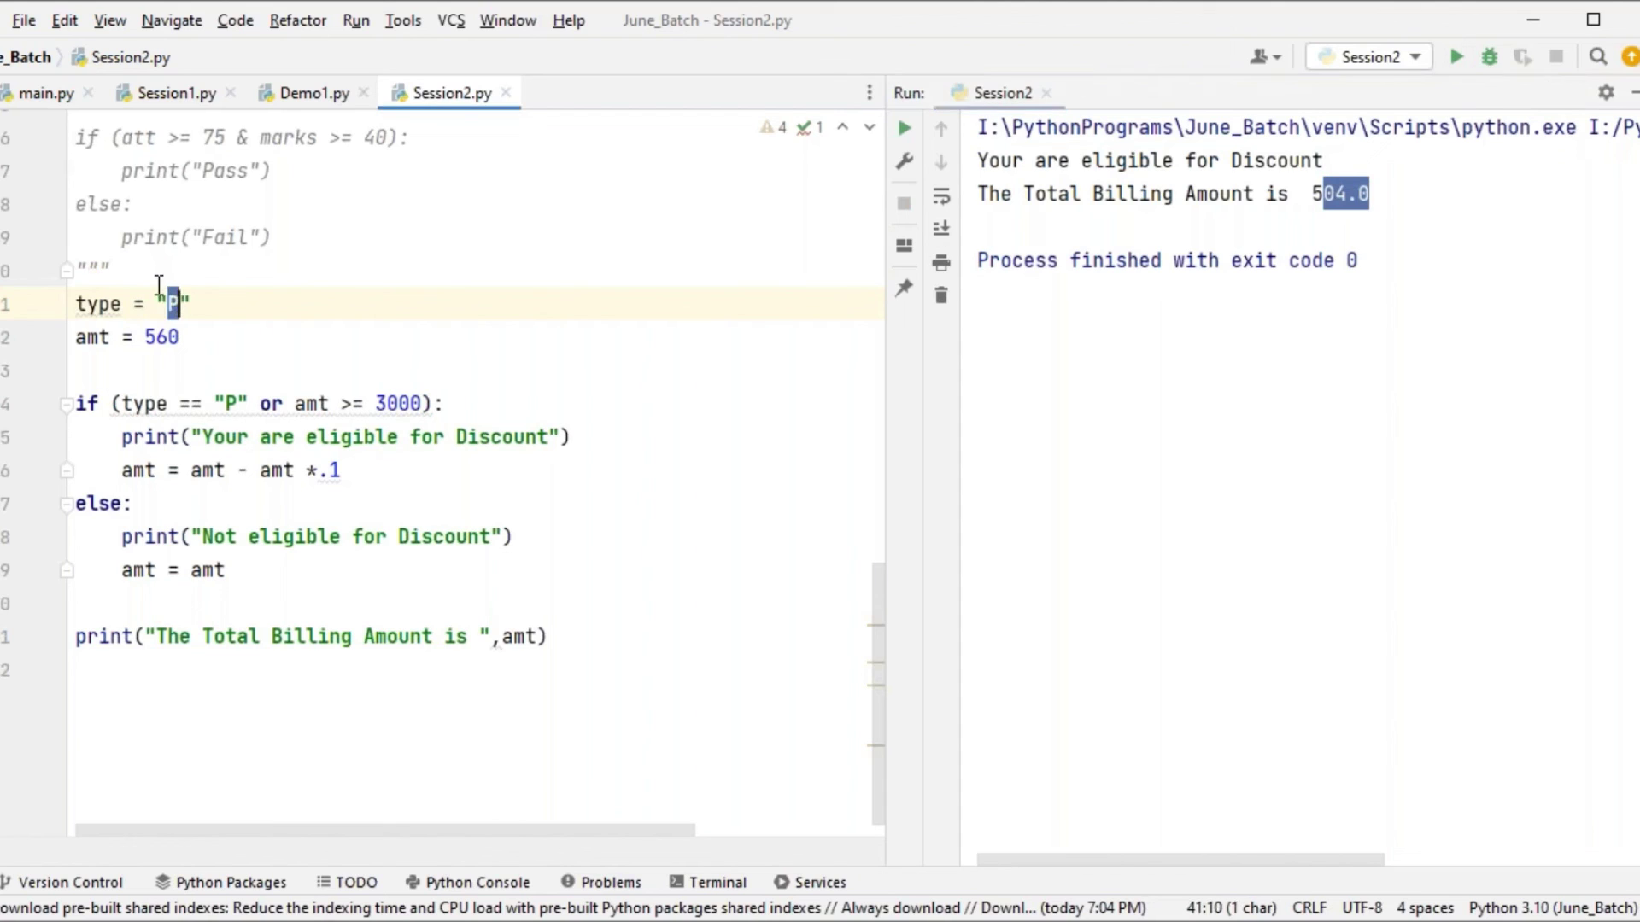
key("BackSpace")
type("O")
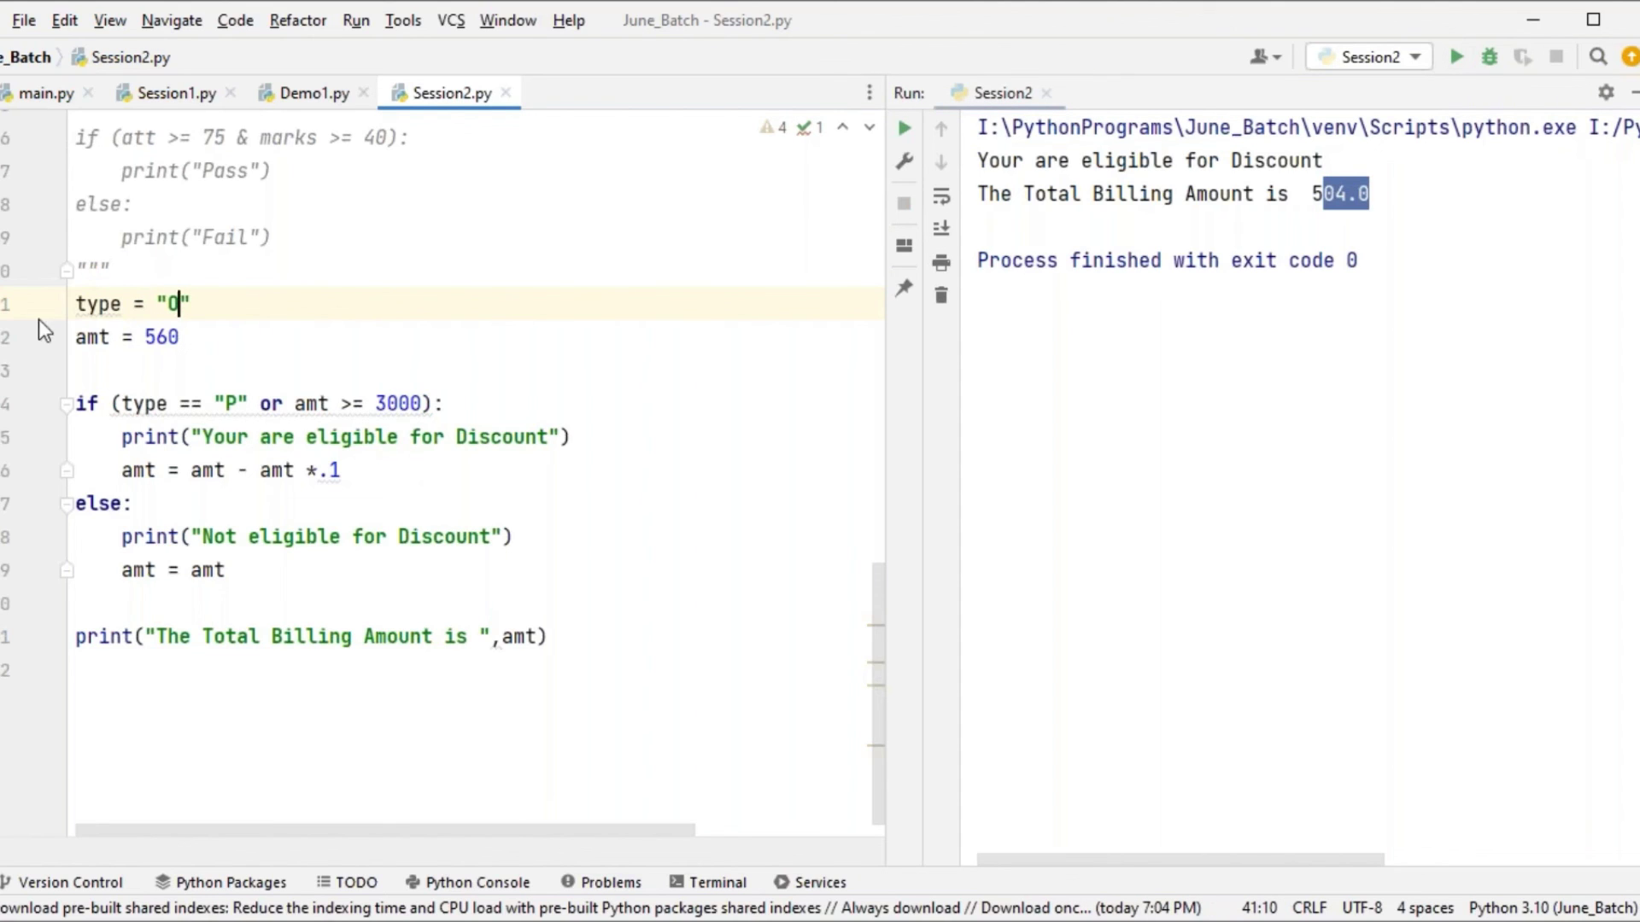
left_click(144, 340)
type("3")
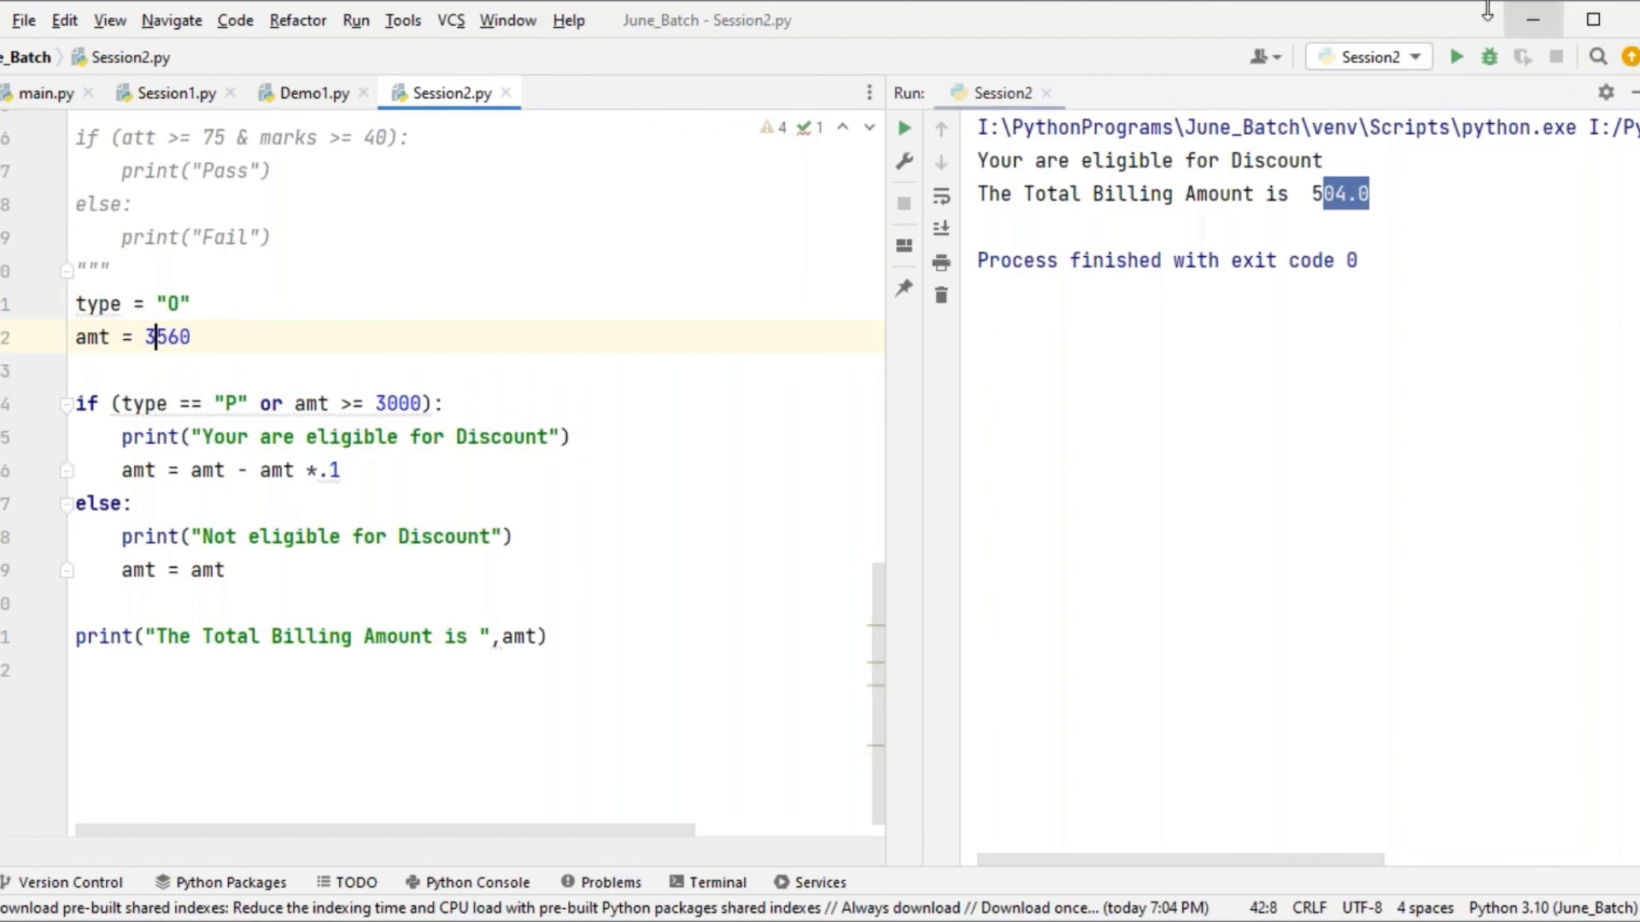
left_click(1451, 62)
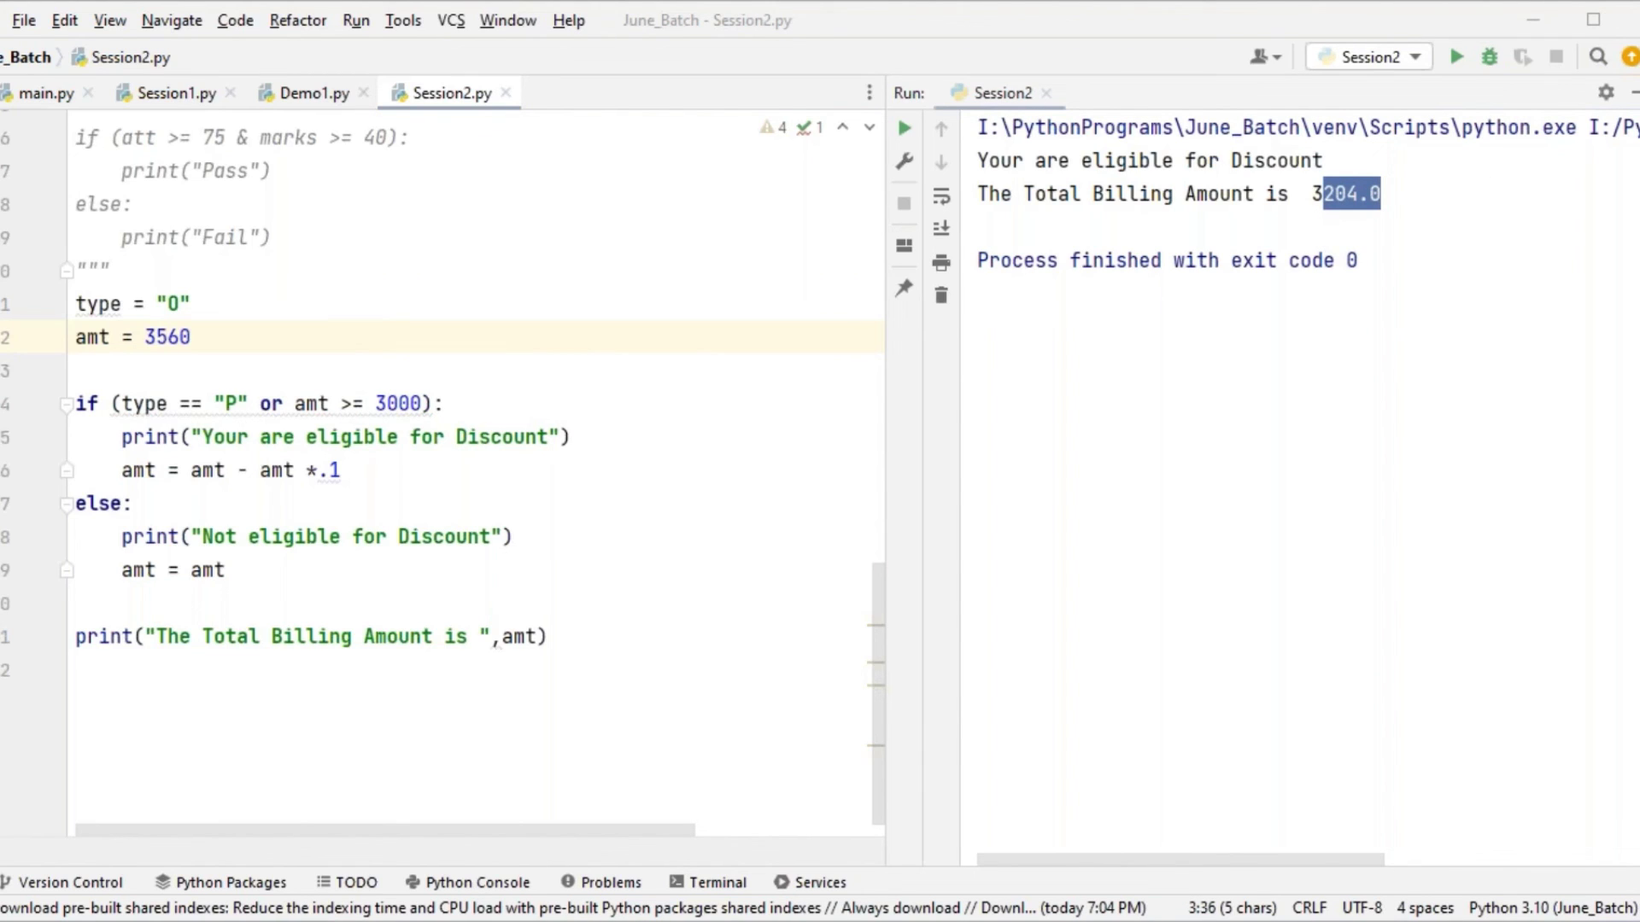
double_click(271, 403)
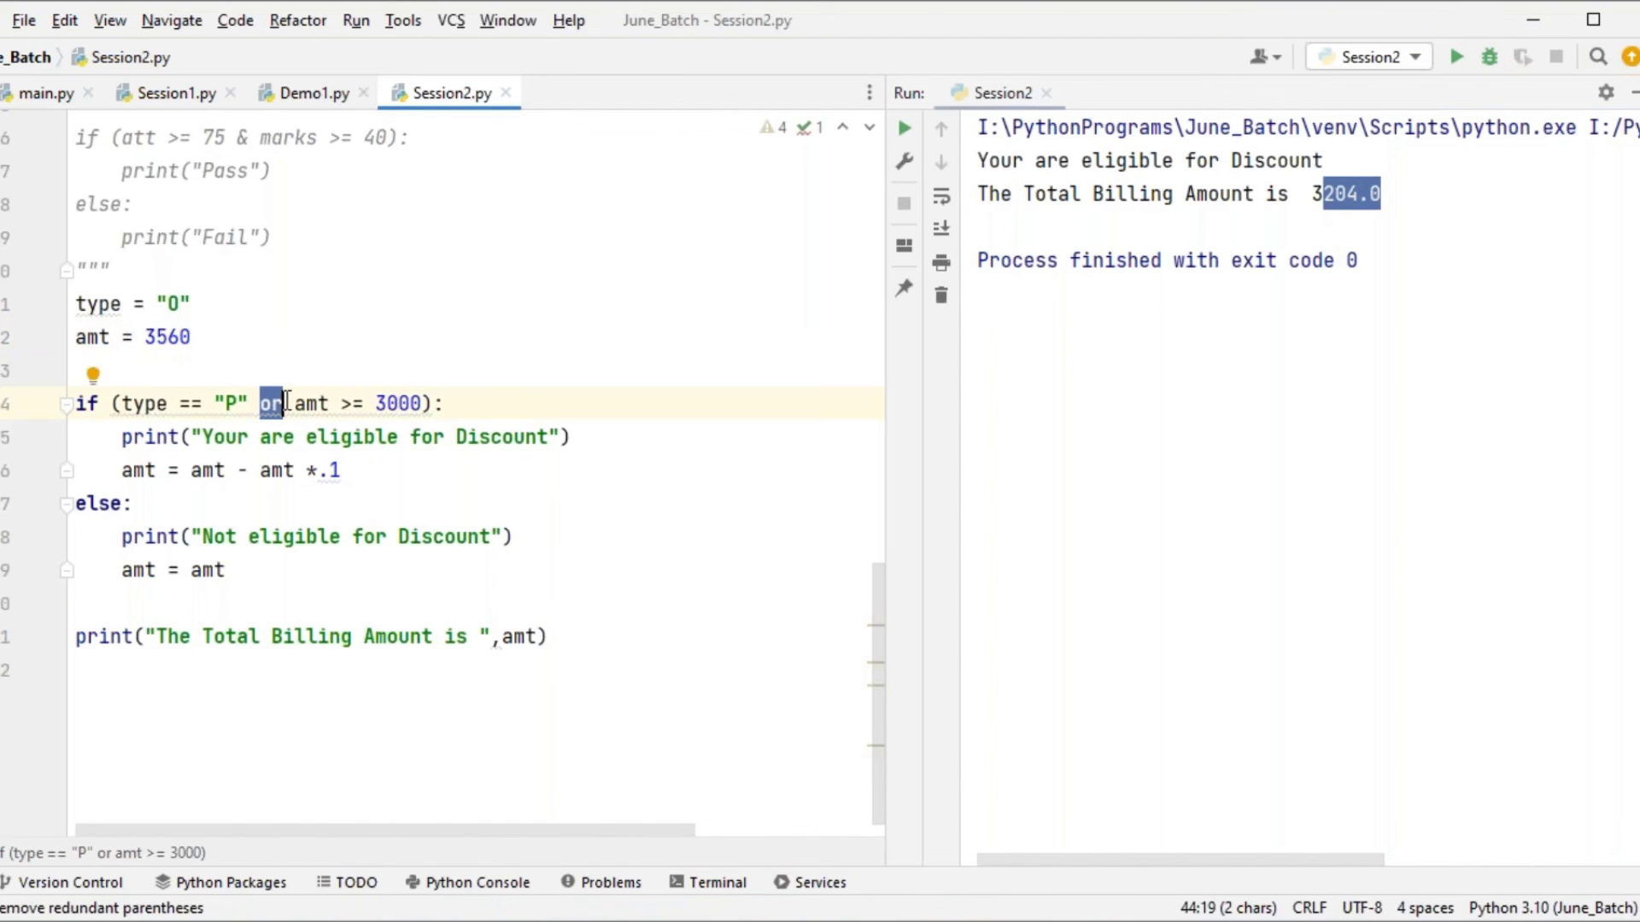
mouse_move(284, 403)
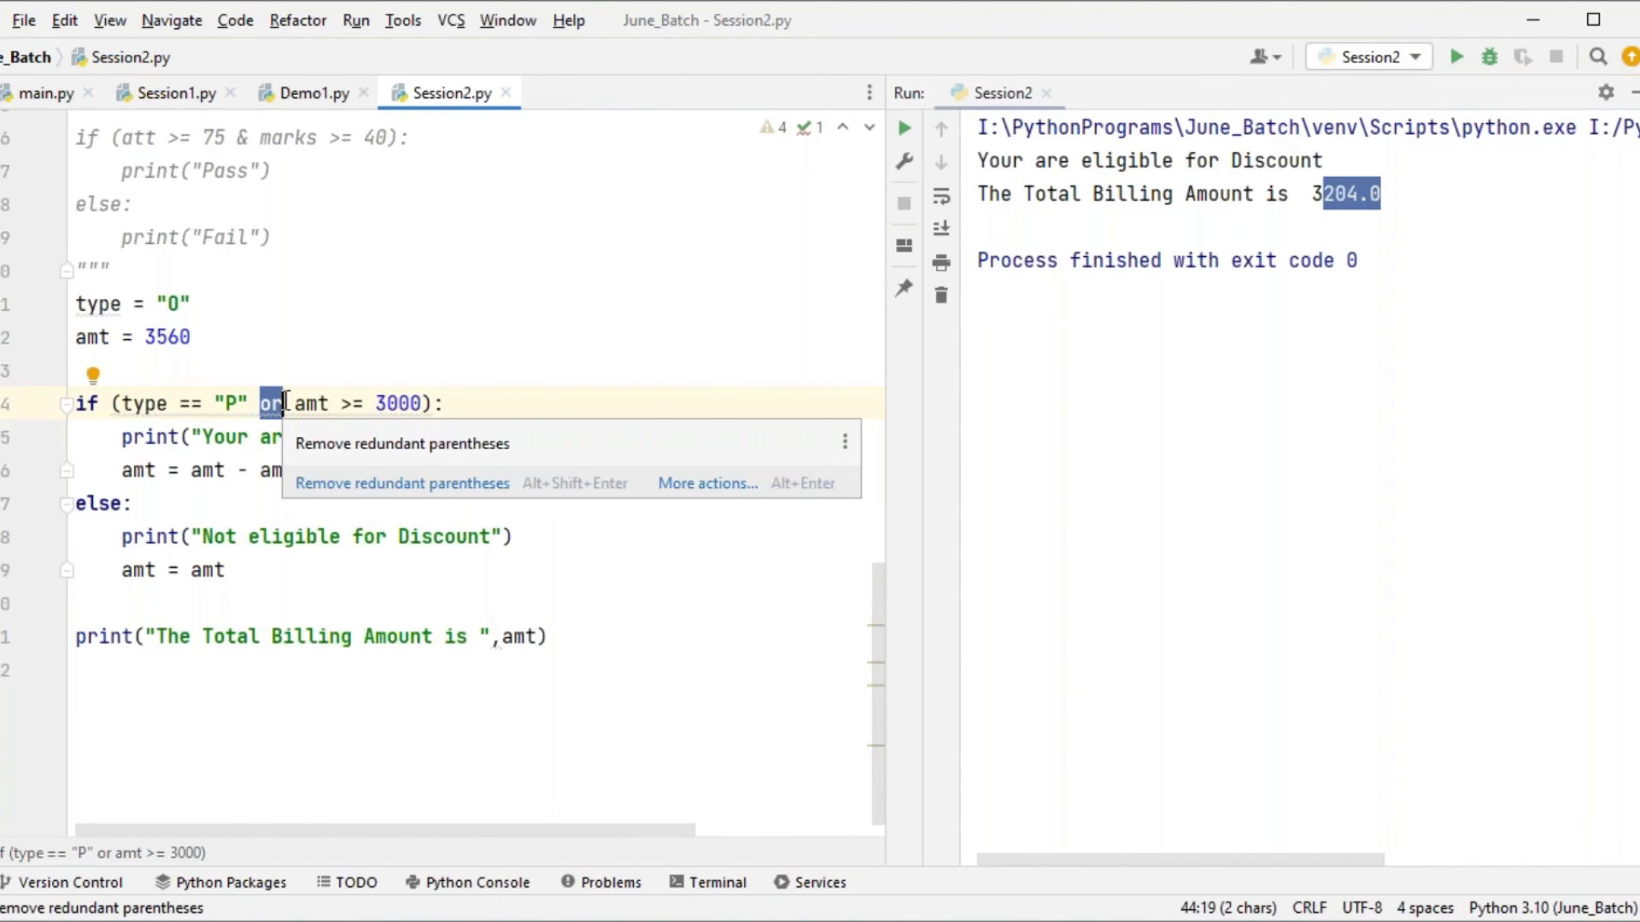